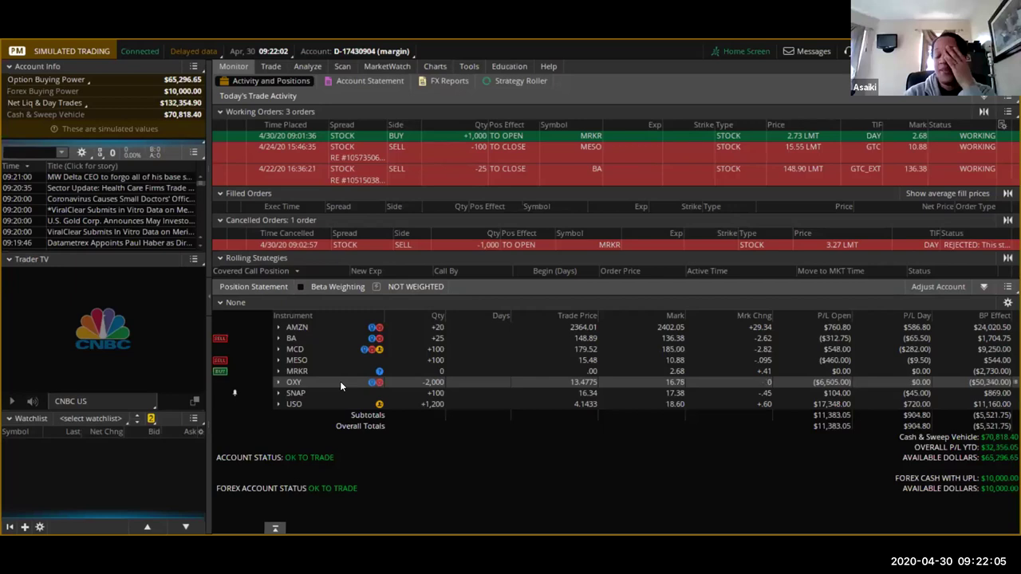
click(358, 325)
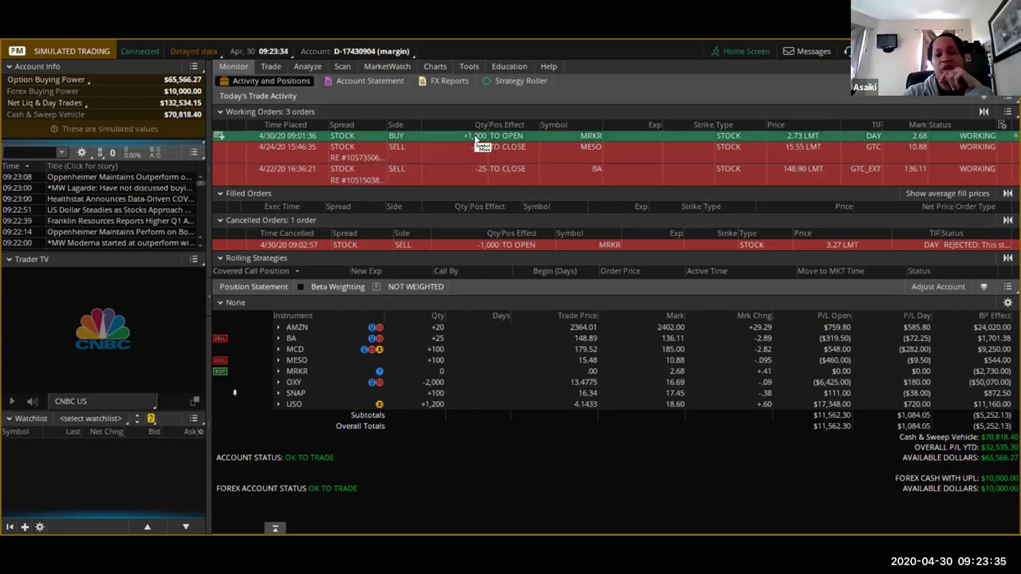
right_click(520, 138)
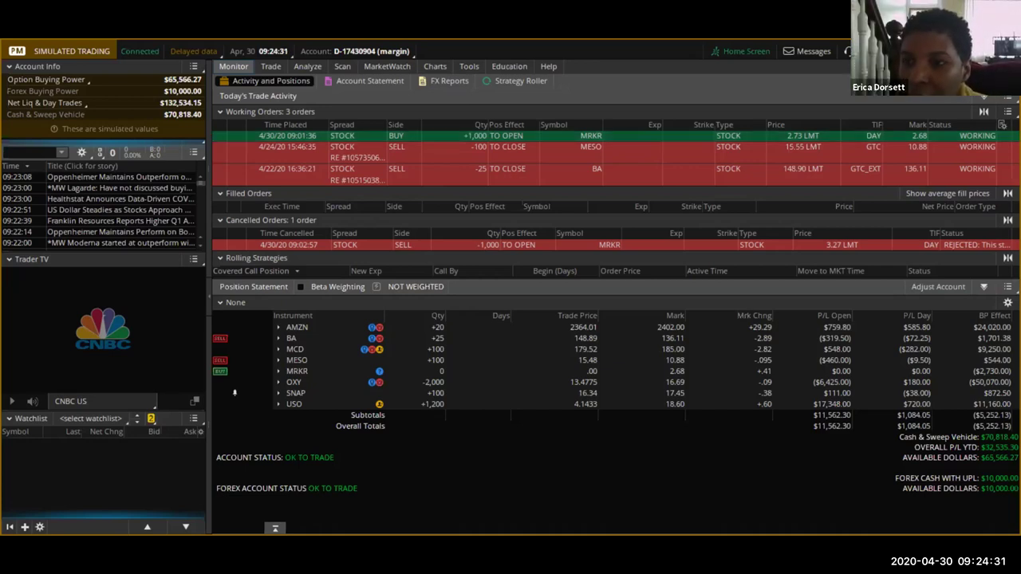
click(871, 174)
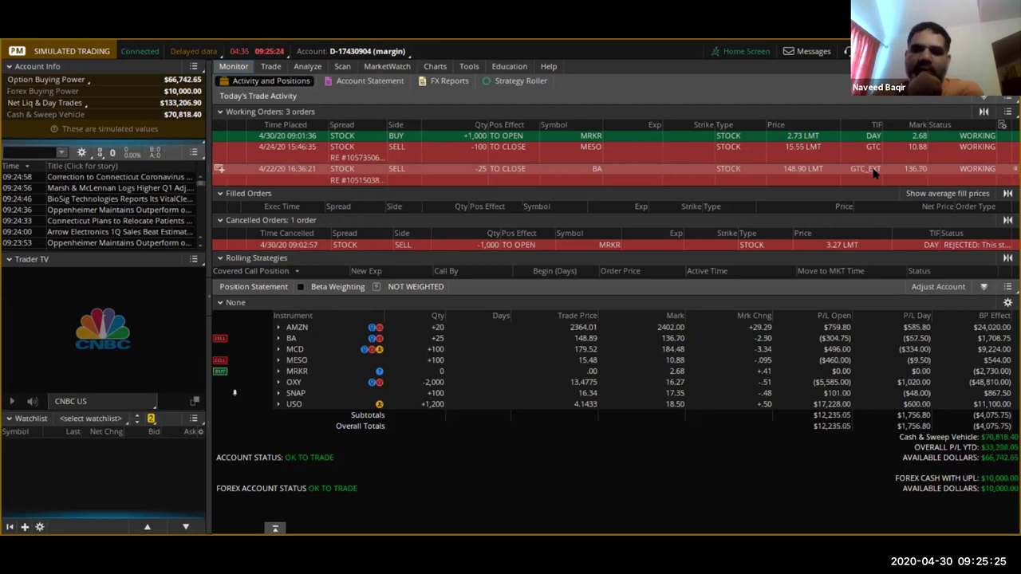
Open the working buy order for 1,000 MRKR shares for replacement and set its order type to STOPLIMIT
click(804, 136)
right_click(805, 137)
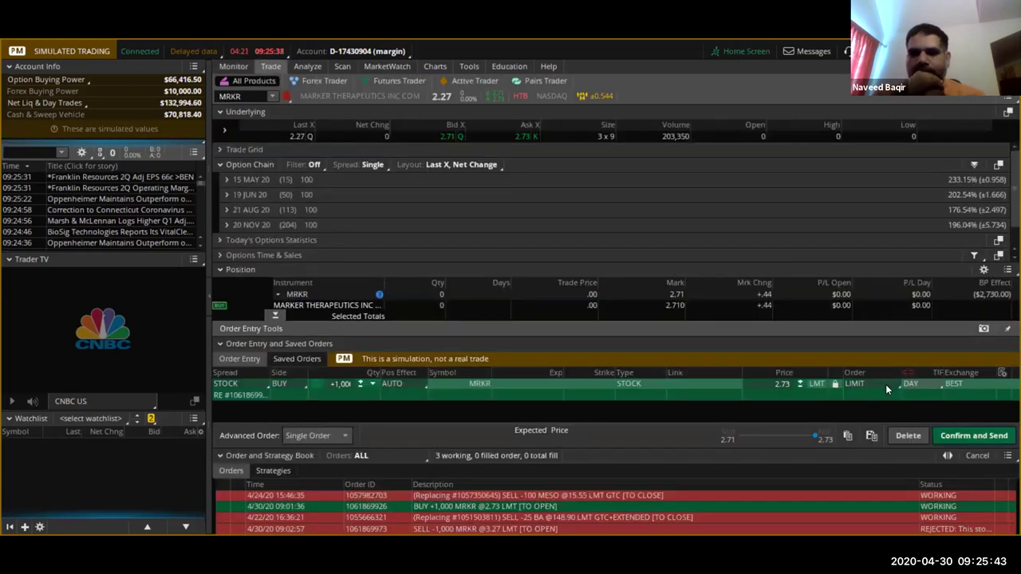
click(885, 385)
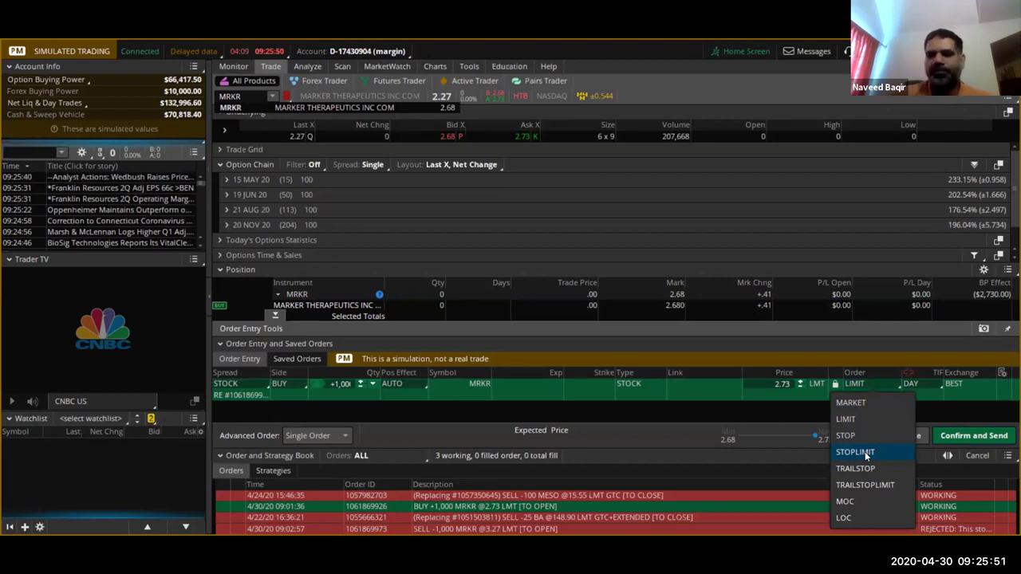
click(865, 453)
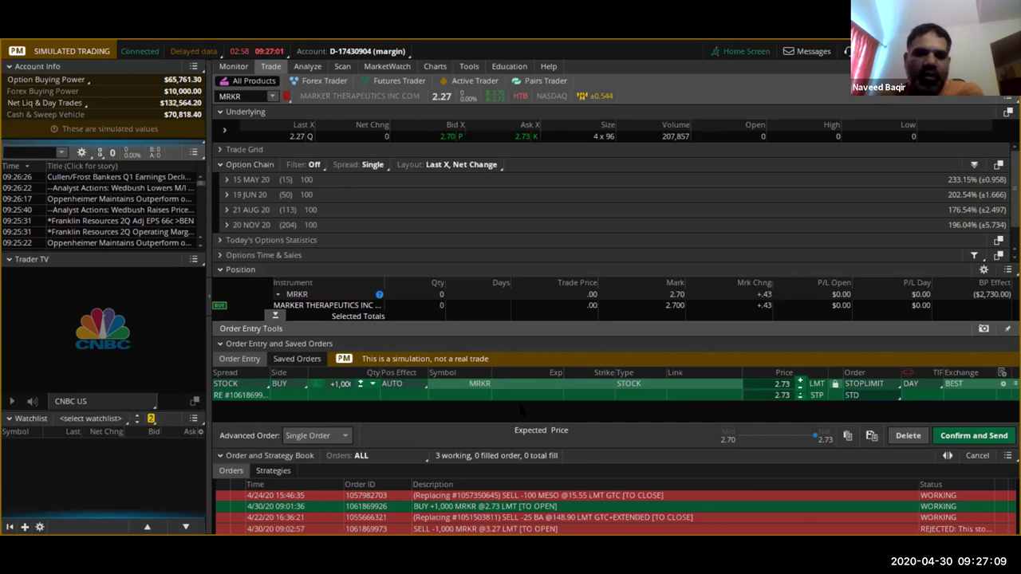
Try the SELL side on the replacement MRKR order and return it to BUY
click(300, 384)
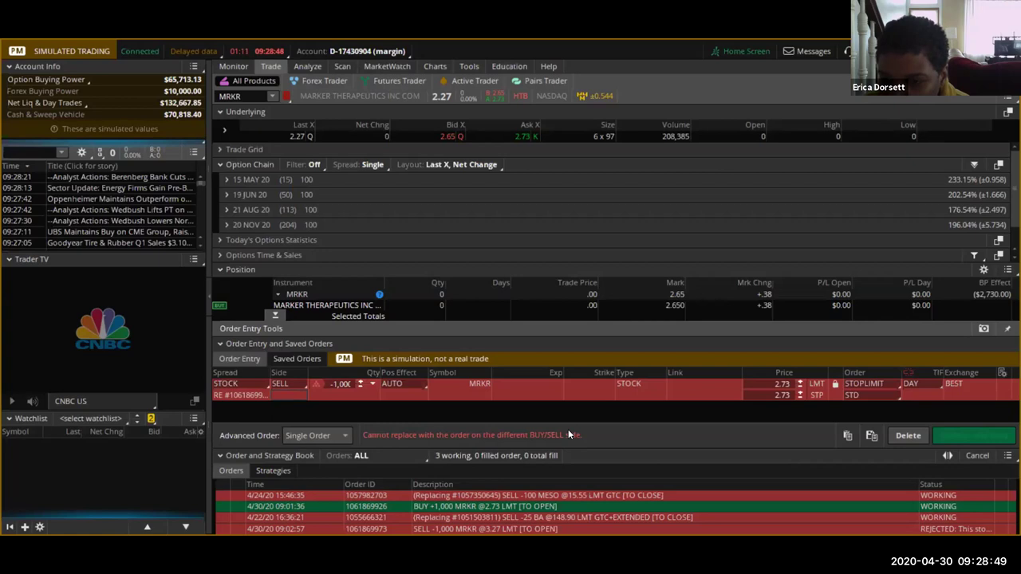
click(275, 387)
click(281, 403)
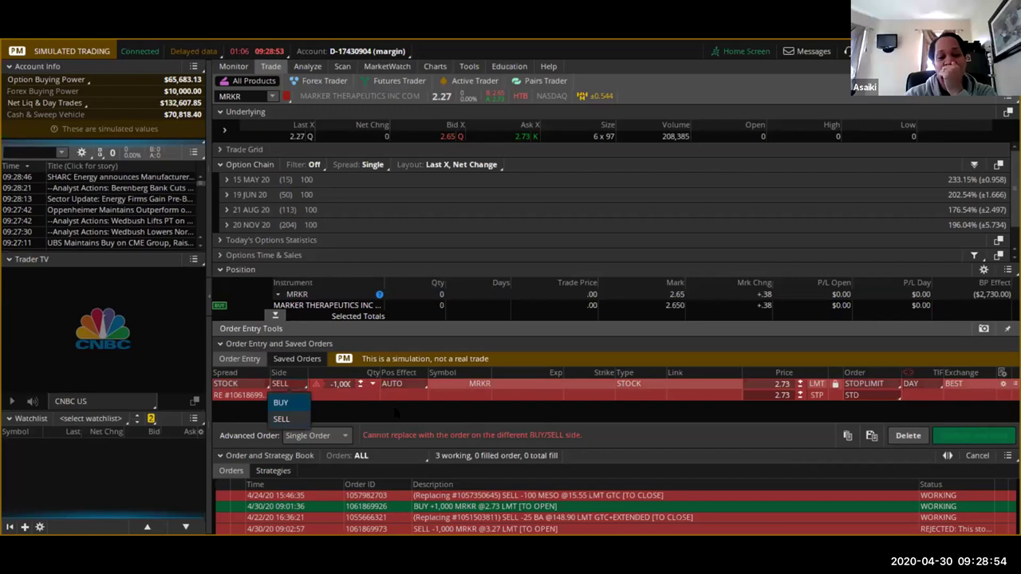
Try to submit the MRKR replacement order with a limit price of 2.70, and discard the draft
click(801, 389)
click(800, 389)
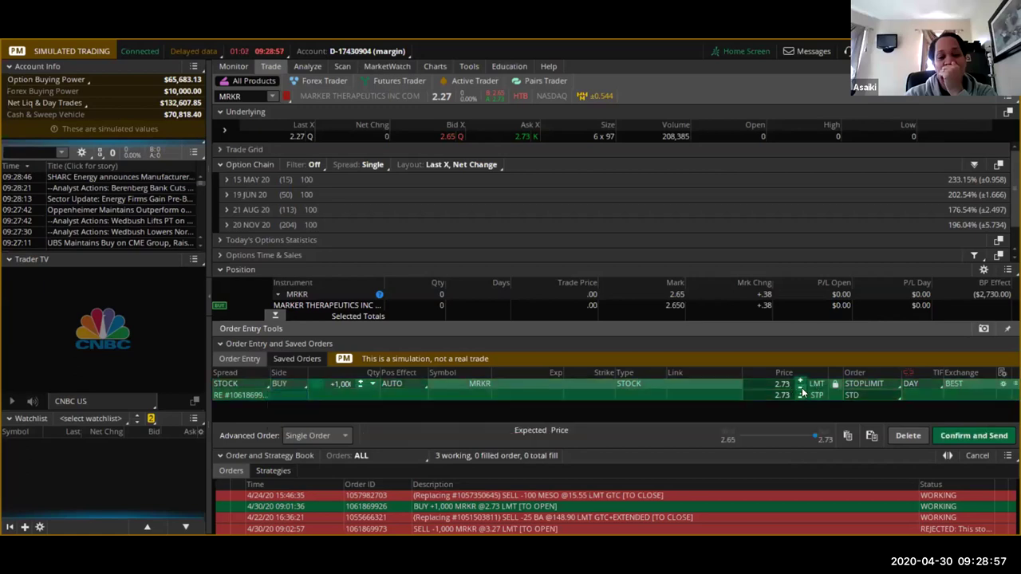
click(800, 389)
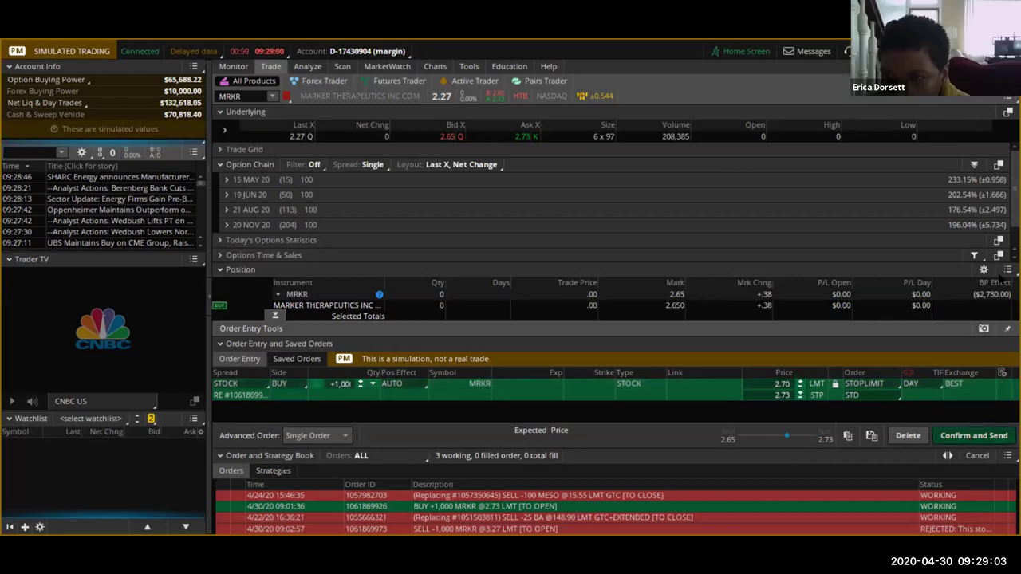
click(974, 435)
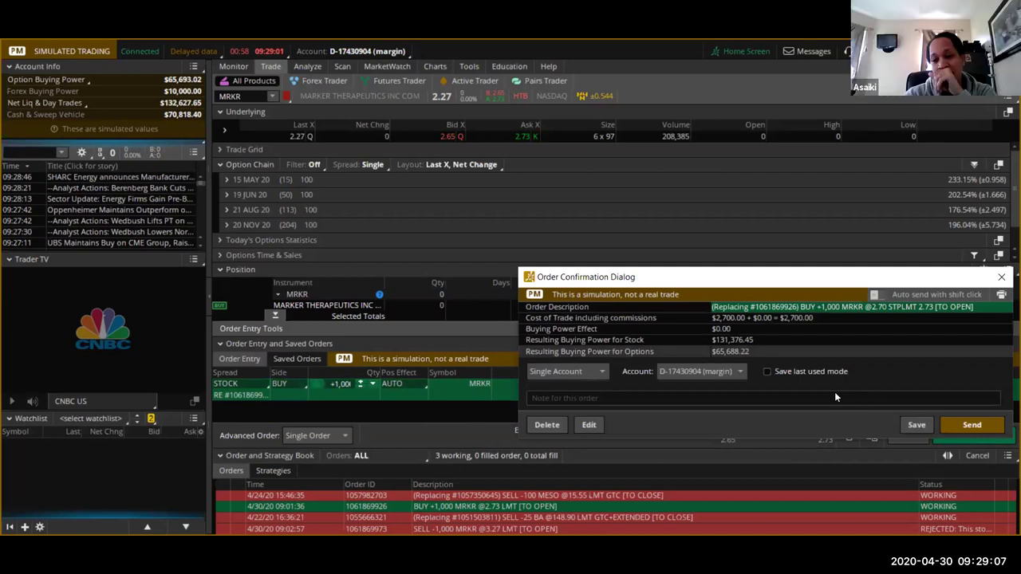
click(975, 431)
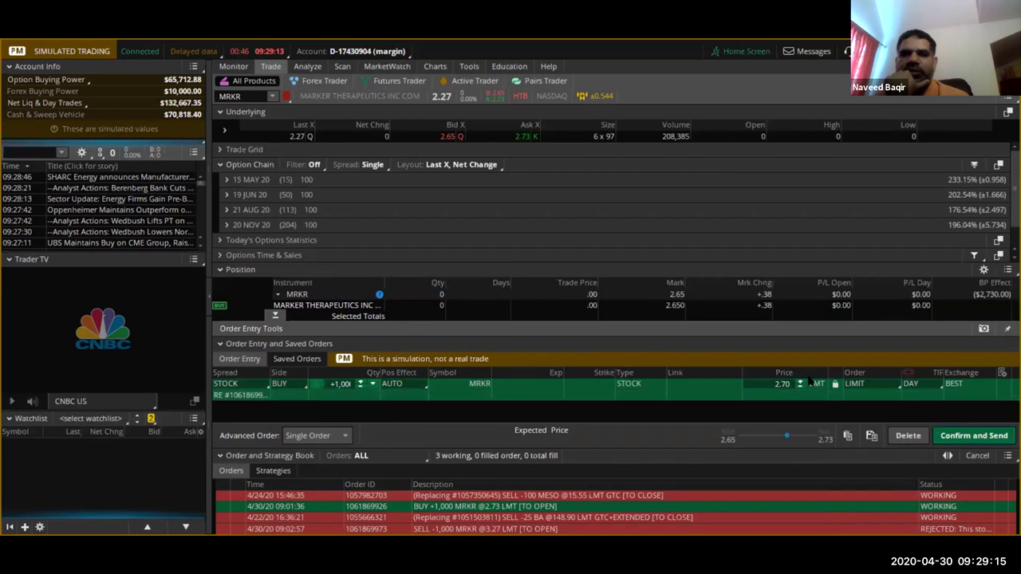
click(908, 436)
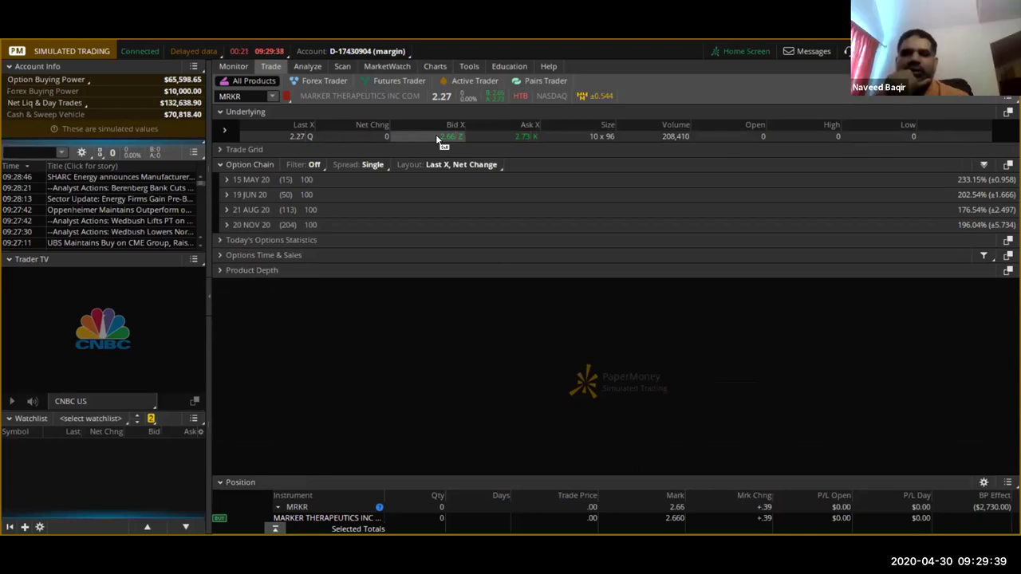
Create a day limit order to buy 100 MRKR shares at 2.25 and send it
click(433, 67)
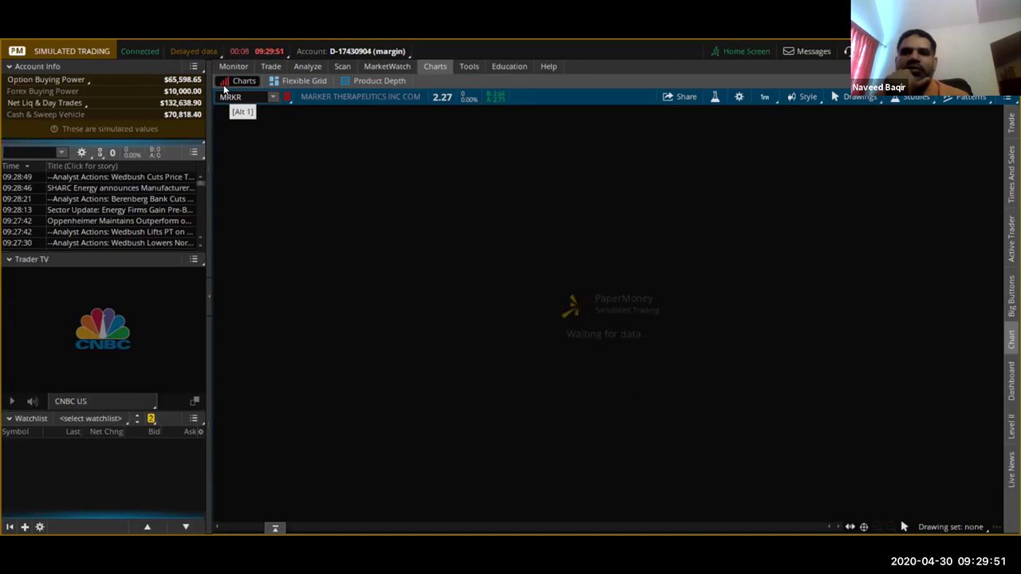
click(443, 96)
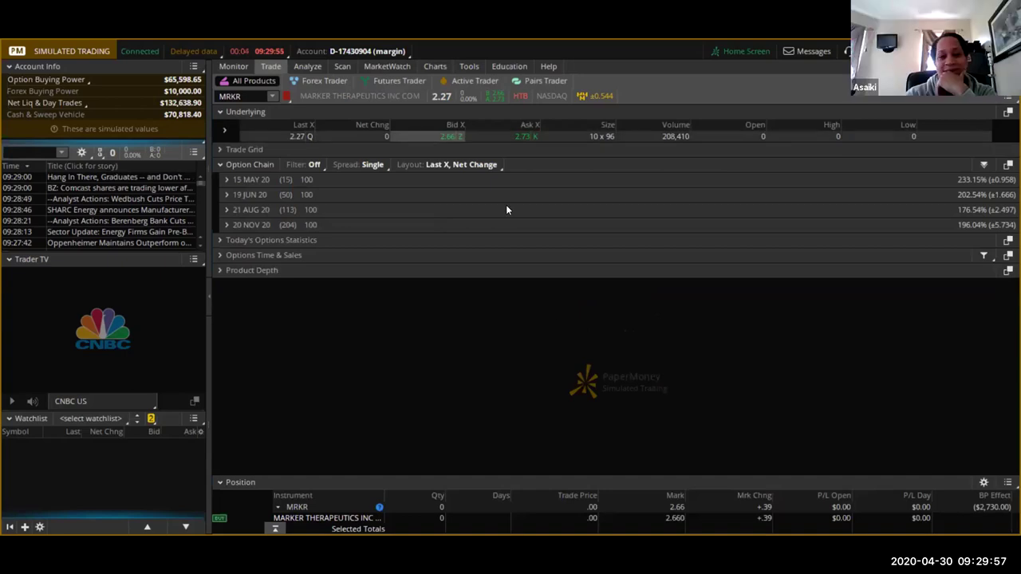
right_click(457, 137)
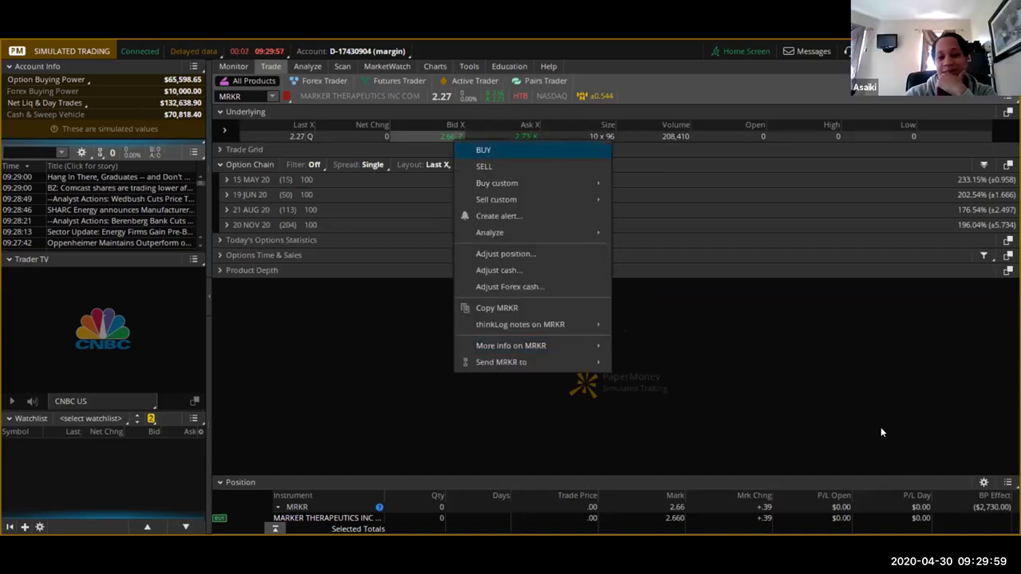
key(Return)
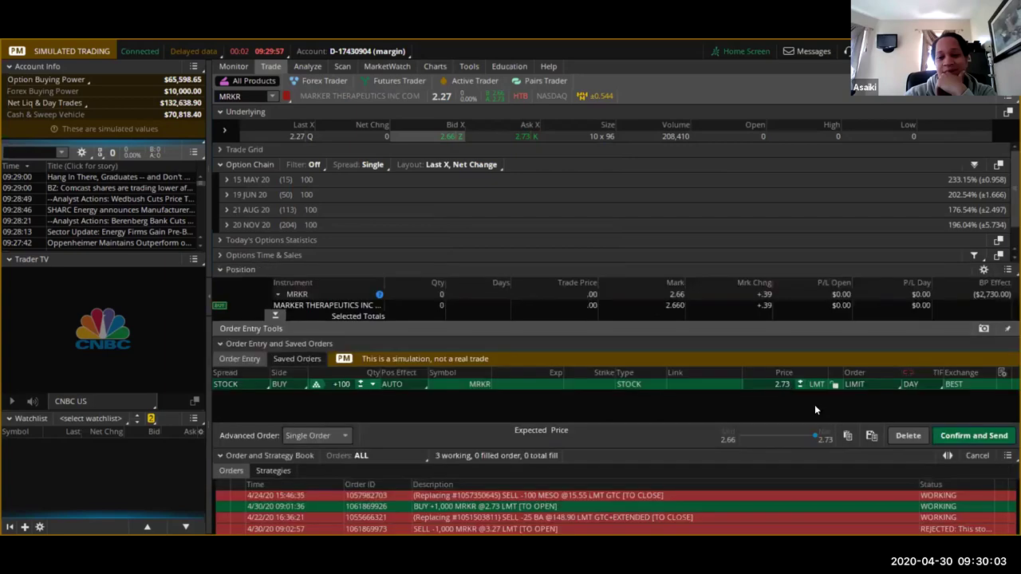
text(2.25)
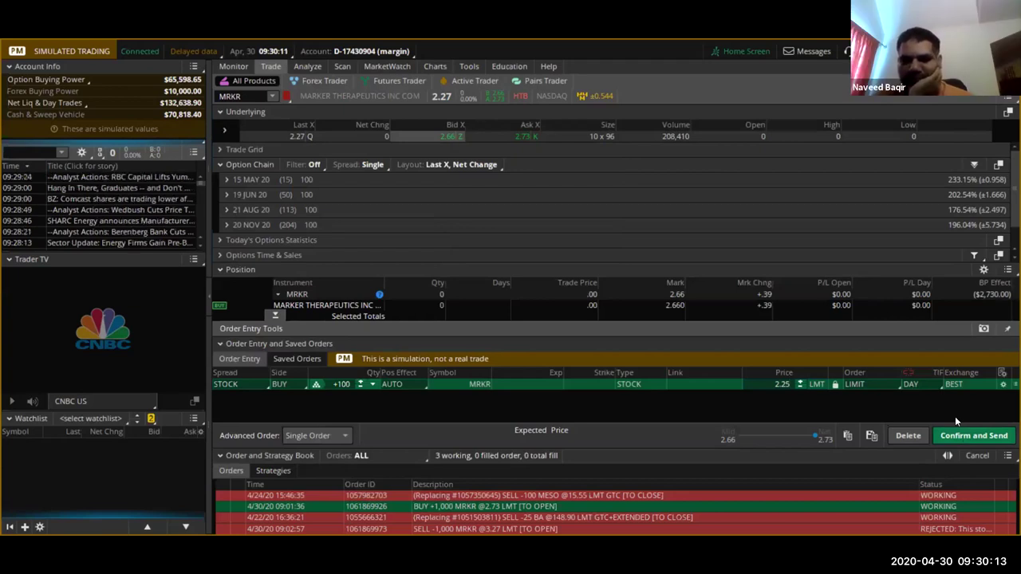
click(737, 378)
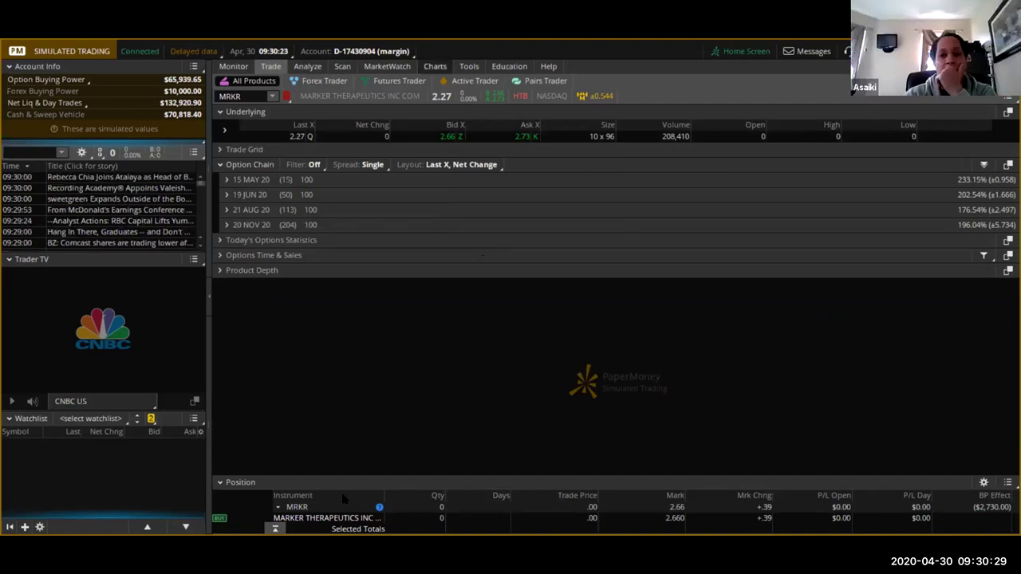
Check the working MRKR orders on the price chart and review the available actions for them in the activity list
click(435, 66)
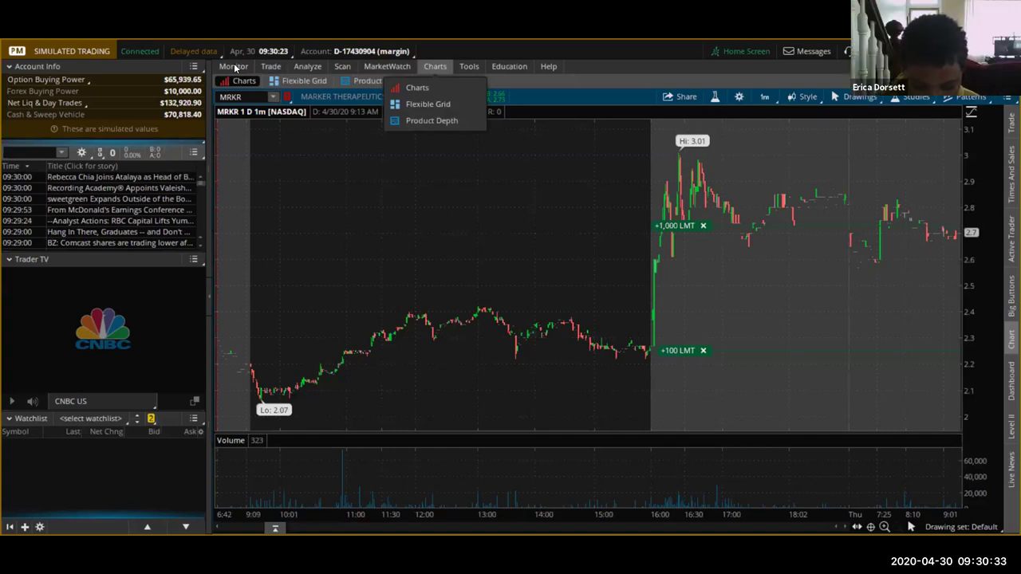
click(233, 67)
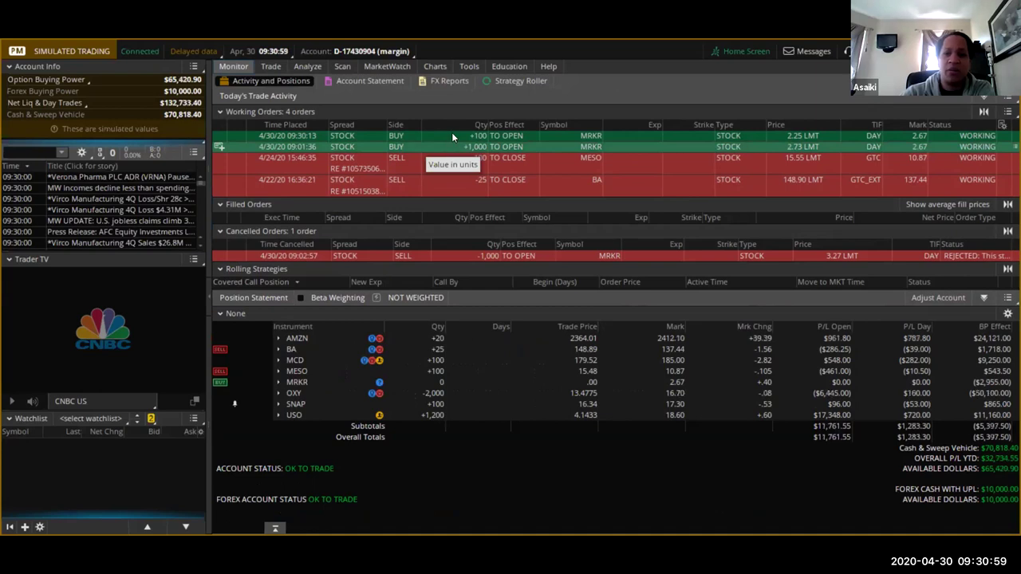
right_click(412, 149)
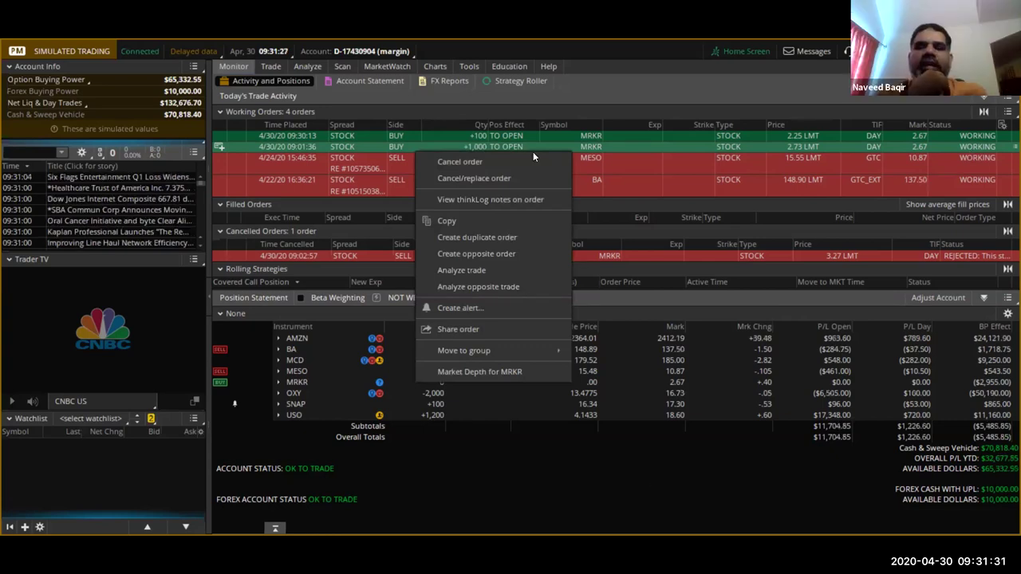
right_click(898, 146)
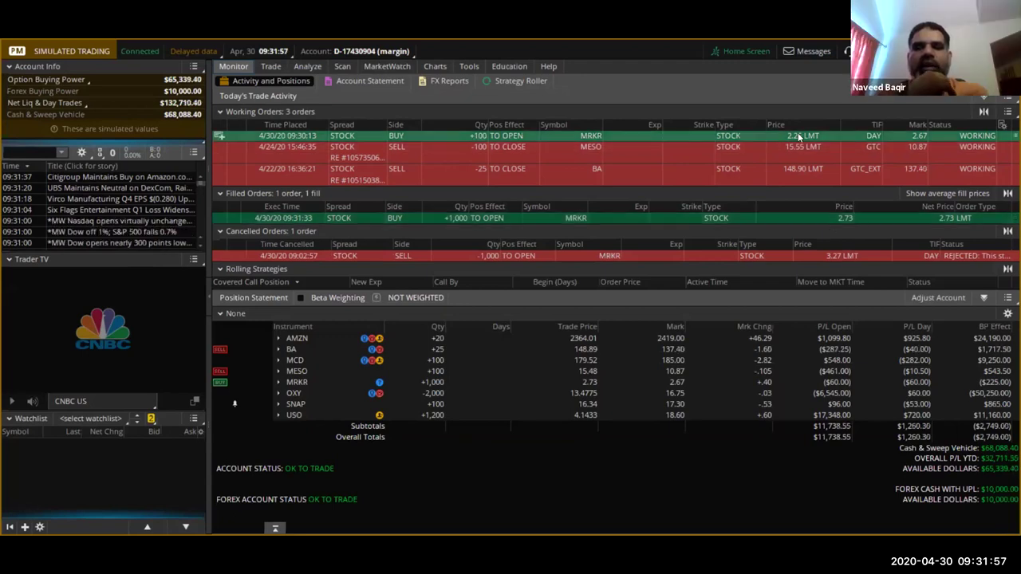
Create an opposite order from the filled MRKR buy, selling 1,000 shares at a 3.22 limit, and send it
right_click(807, 223)
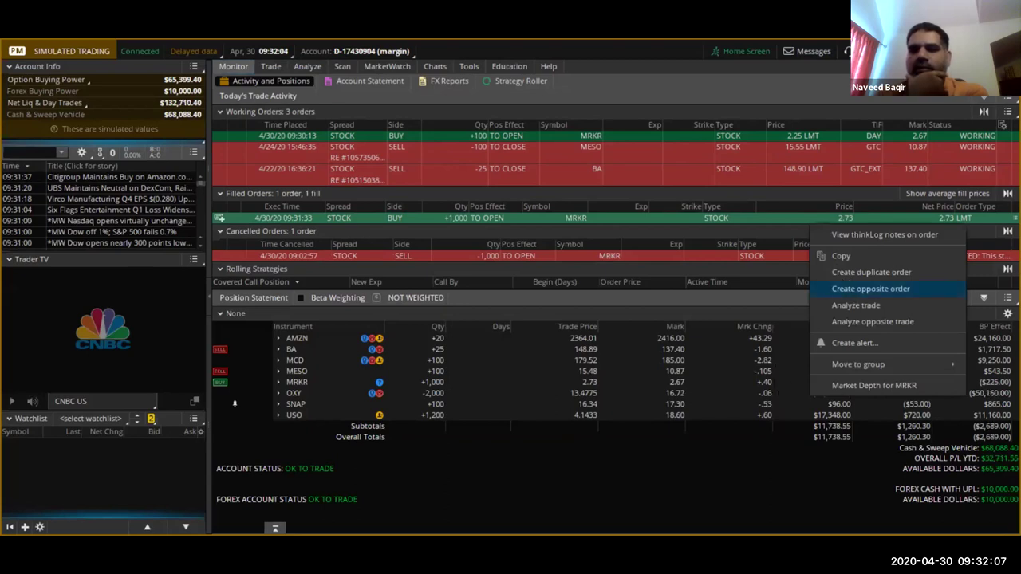
key(Return)
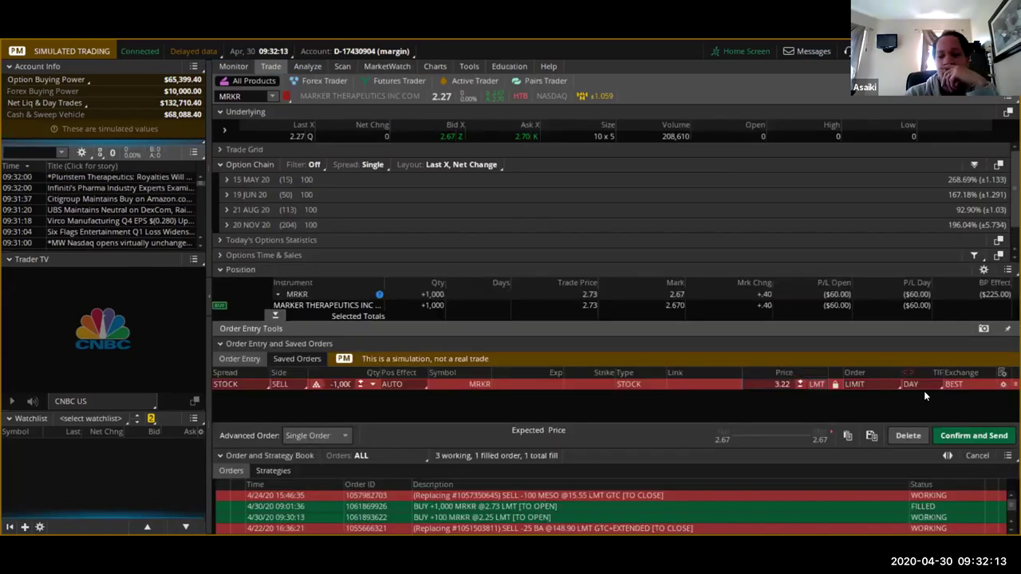
click(949, 434)
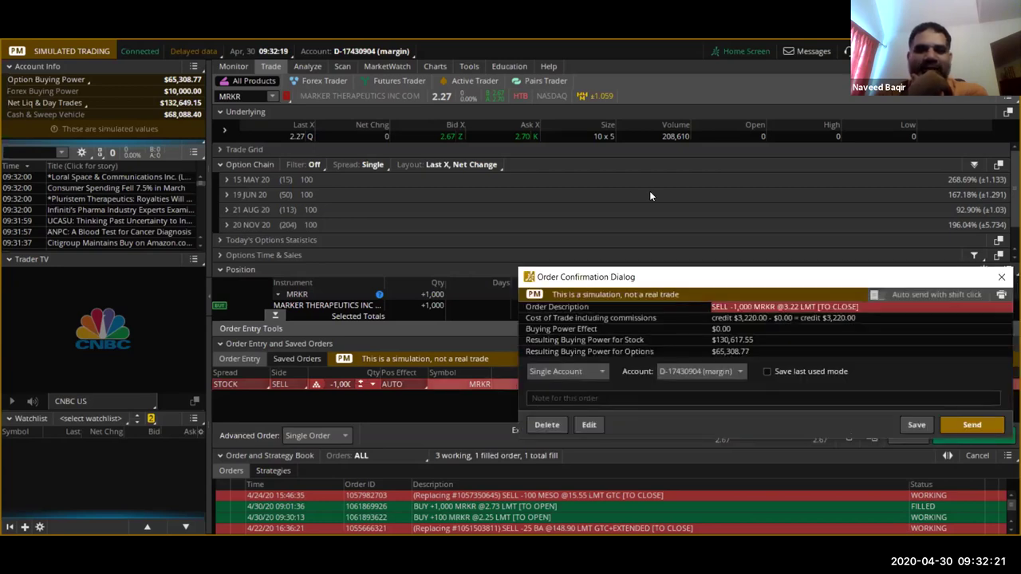
key(Return)
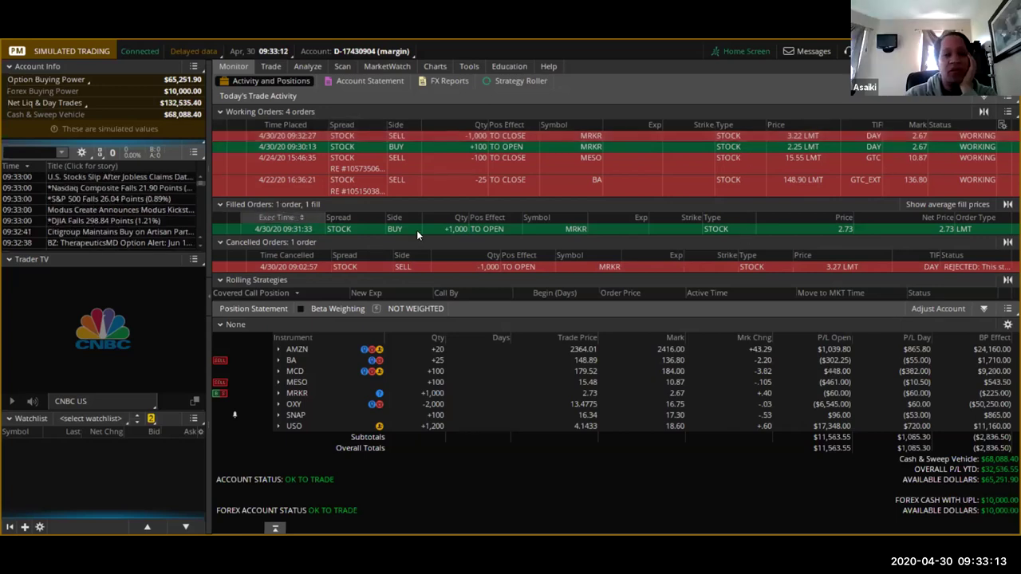
Replace the working MRKR sell order with one at a limit price of 3.23
right_click(739, 232)
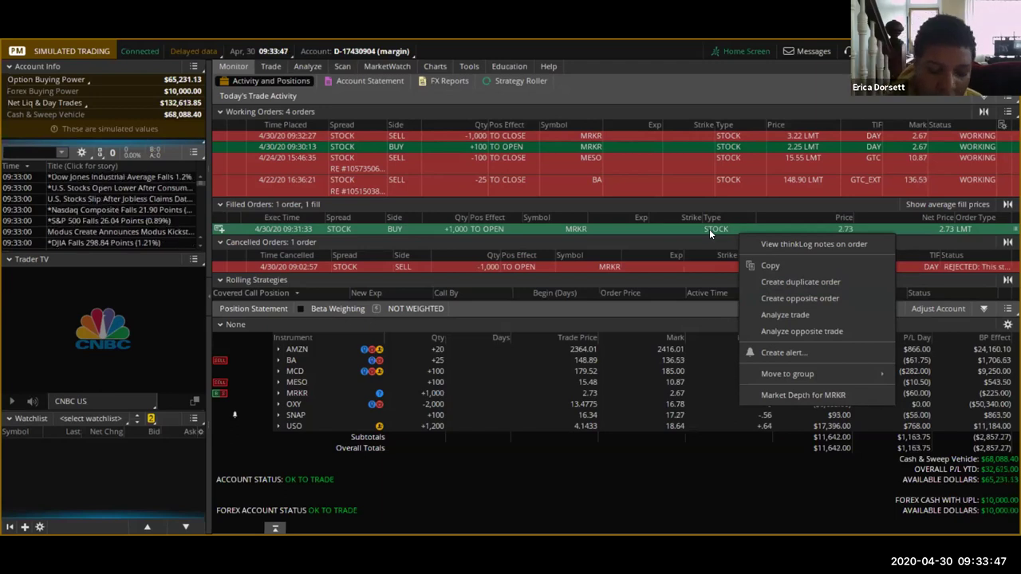
right_click(797, 146)
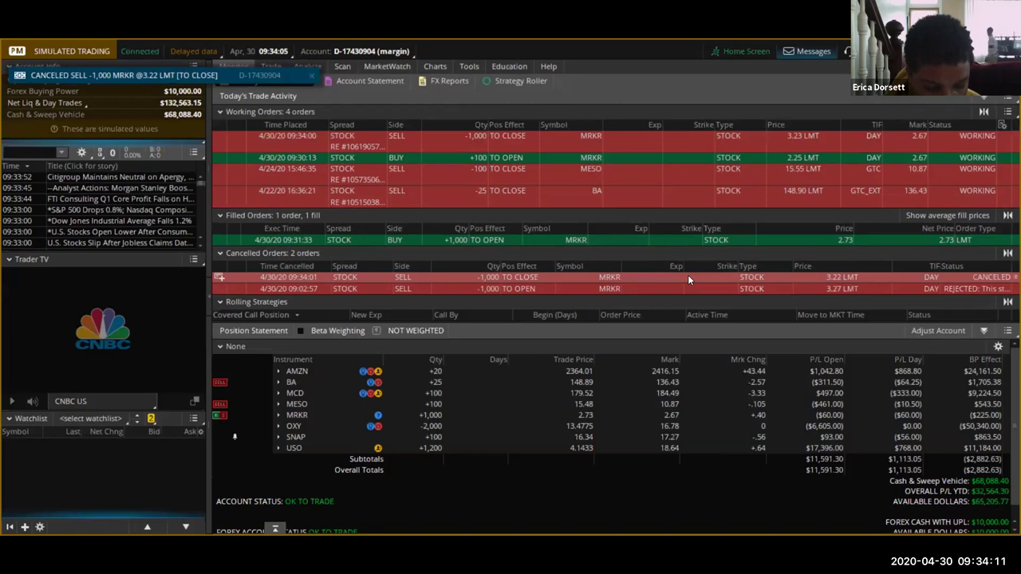
Create a duplicate of the filled buy order for 1,000 MRKR shares and discard the draft
right_click(480, 237)
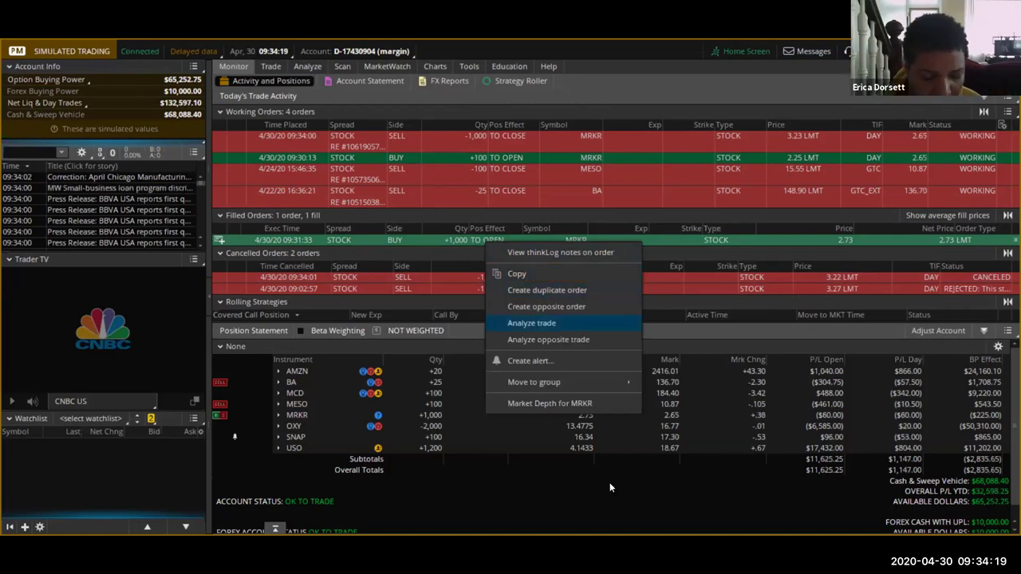
click(660, 448)
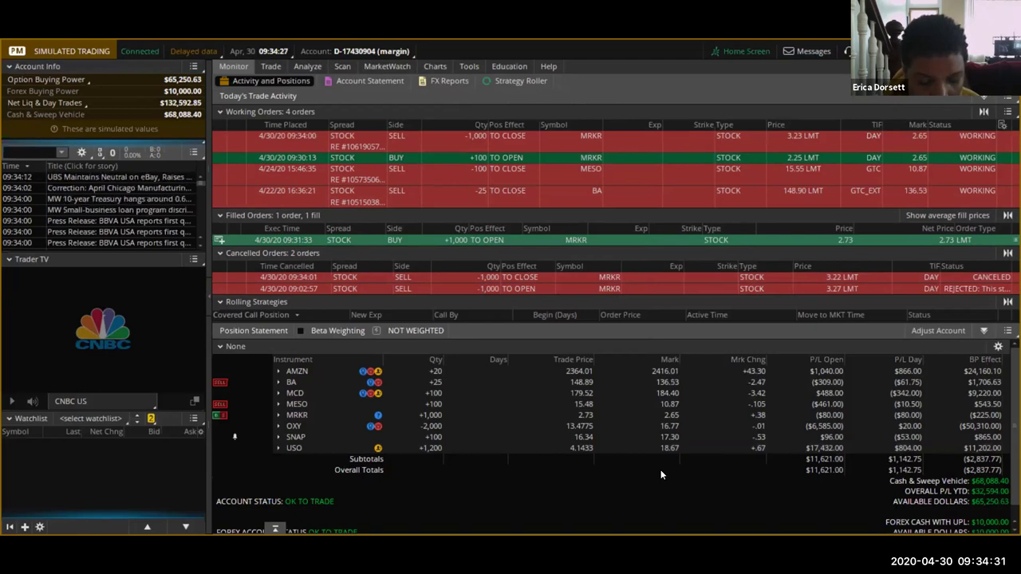
right_click(555, 241)
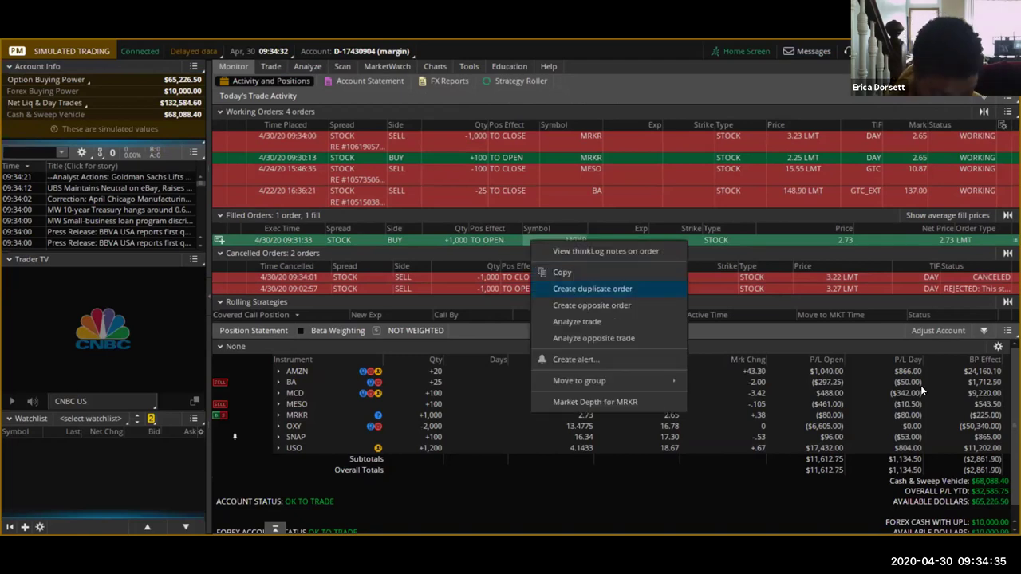
key(Return)
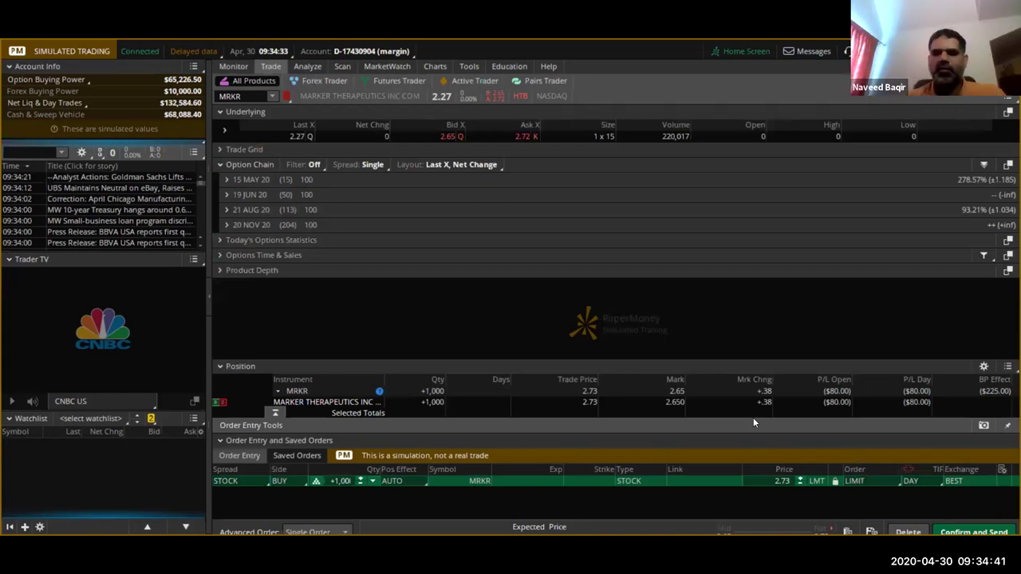
click(908, 436)
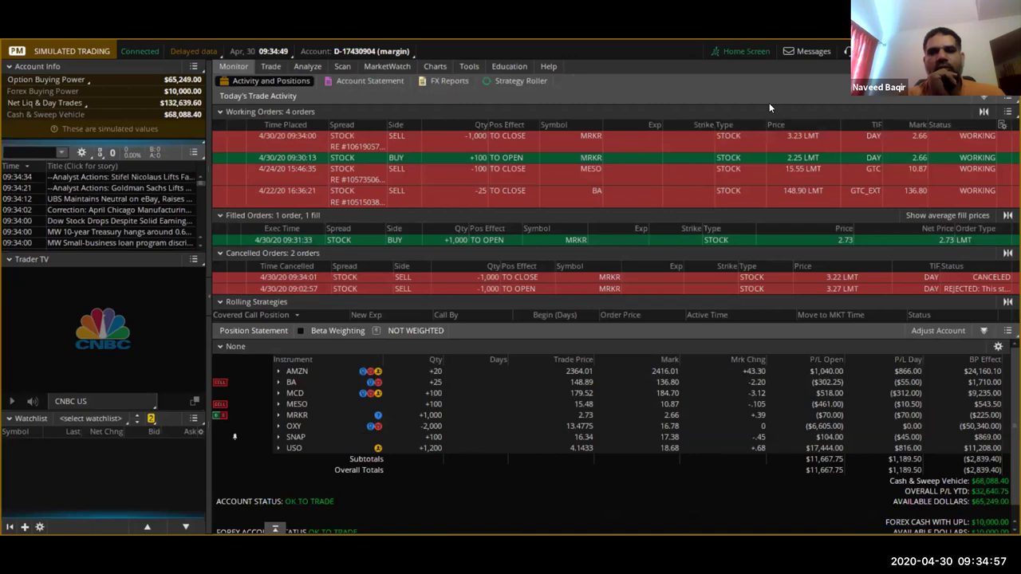
Examine the MRKR price chart with its working orders
click(434, 67)
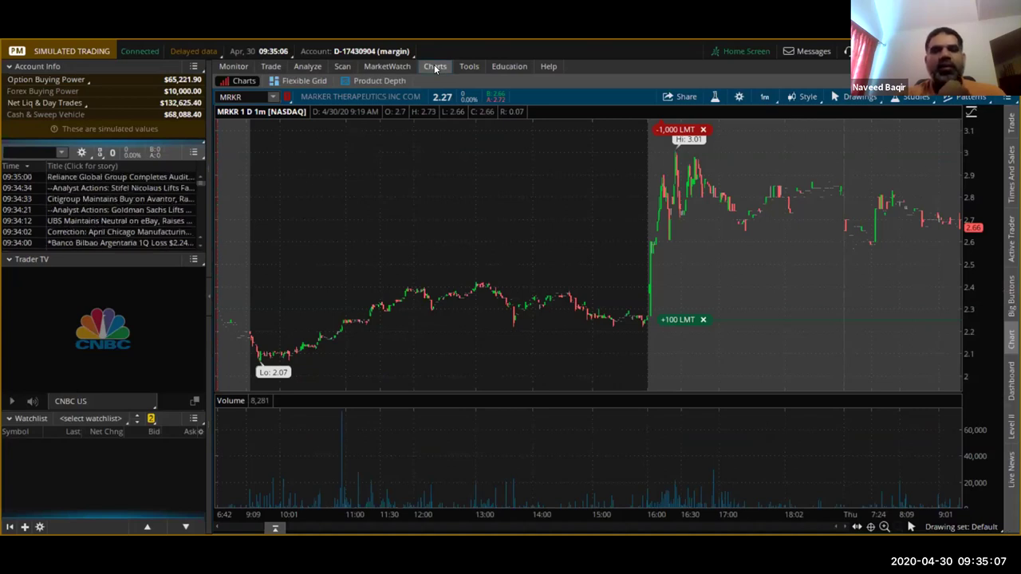
Open the flexible chart grid and load MRKR in its large upper chart
click(307, 81)
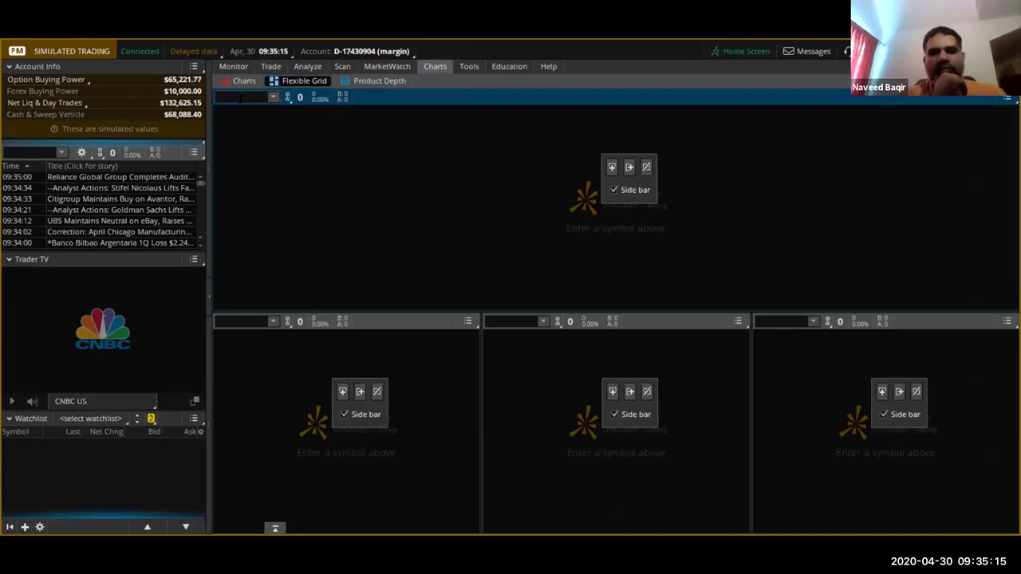
click(240, 97)
text(MRKR)
key(Return)
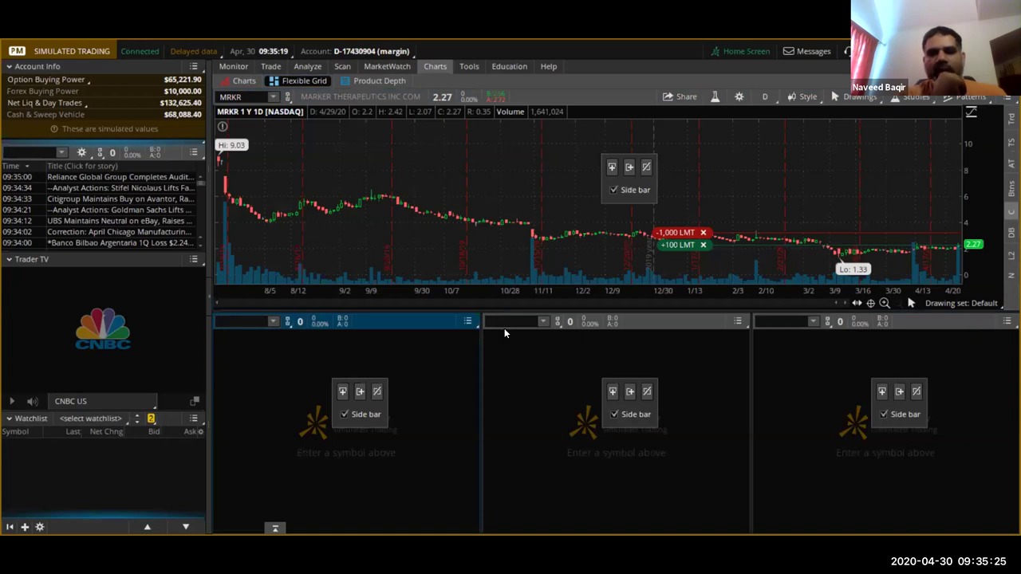
Load ZM in the first lower chart of the grid and AMZN in the middle lower chart
text(ZM)
key(Return)
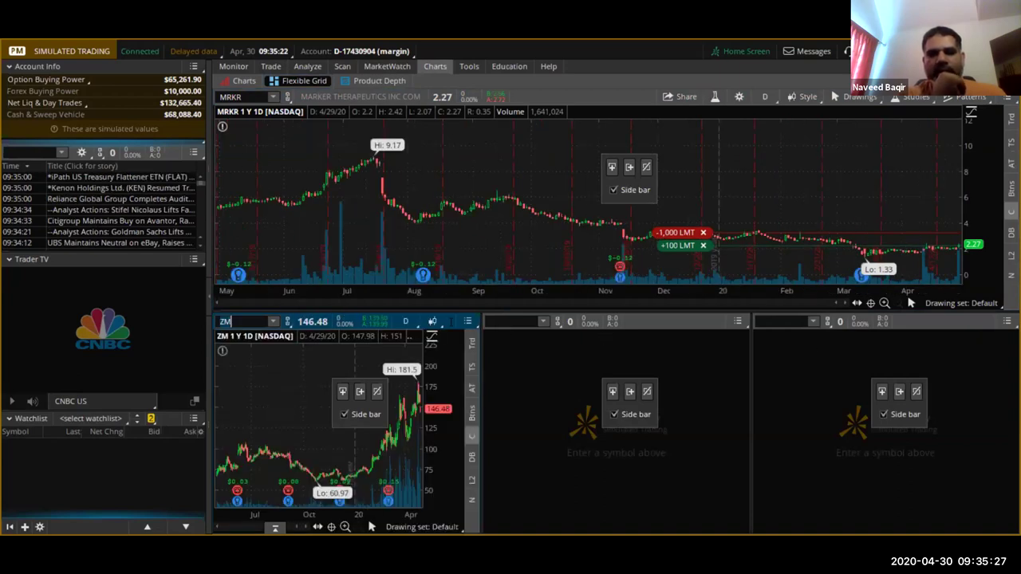
click(510, 321)
text(AMZN)
key(Return)
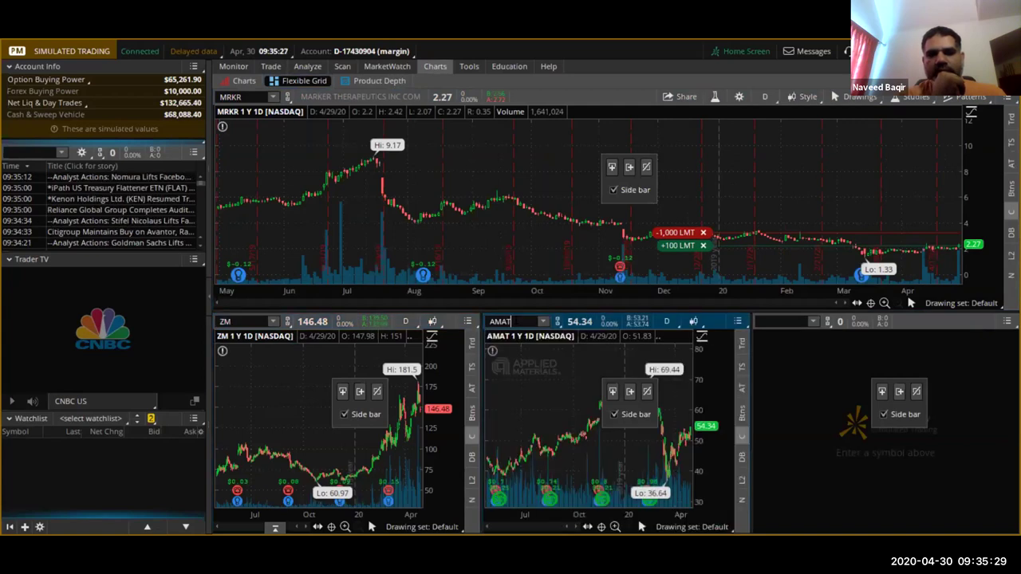
Load GOOGL, the Alphabet class A stock, in the last lower chart of the grid
click(762, 326)
text(GO)
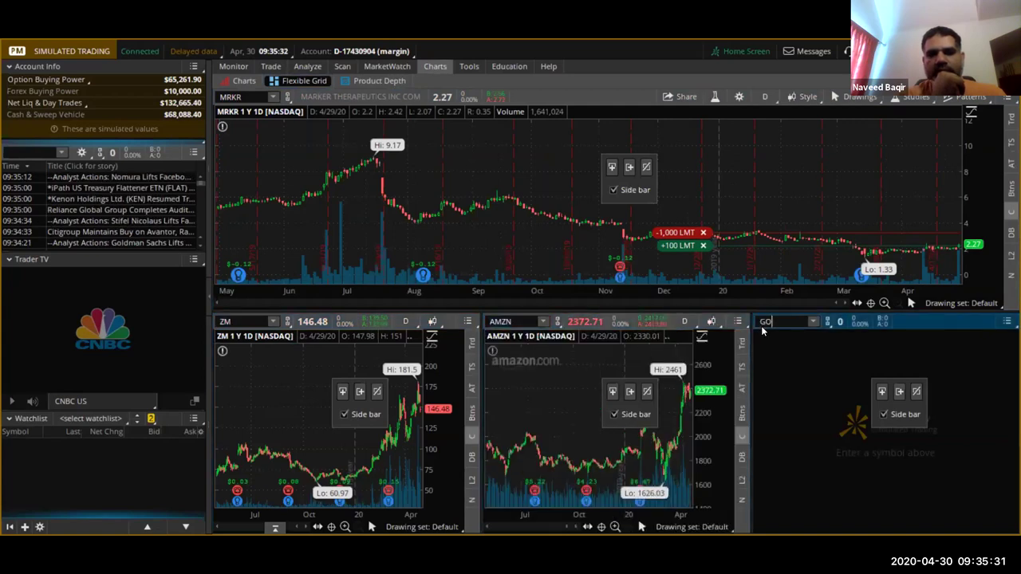
text(OGL)
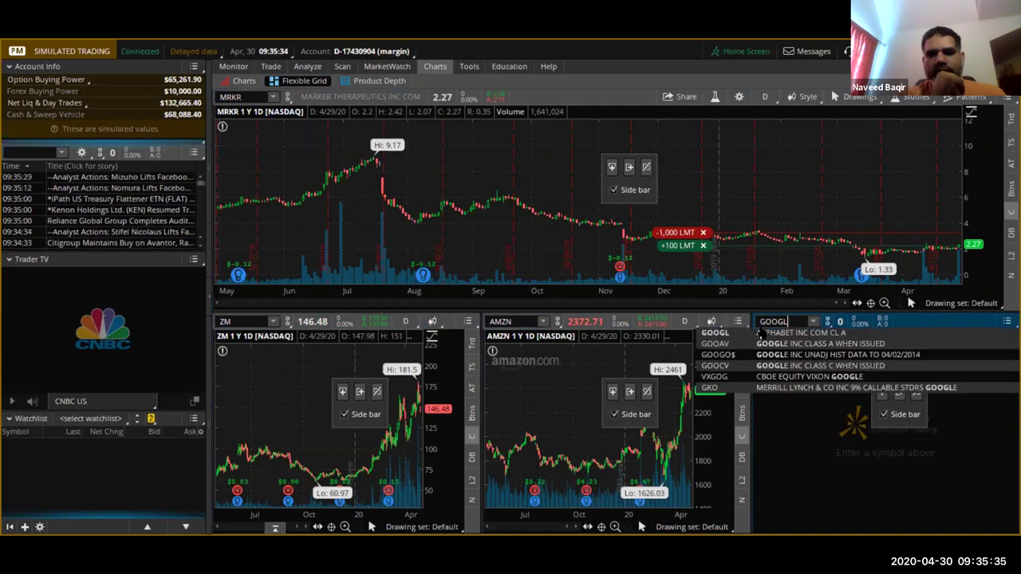
key(Down)
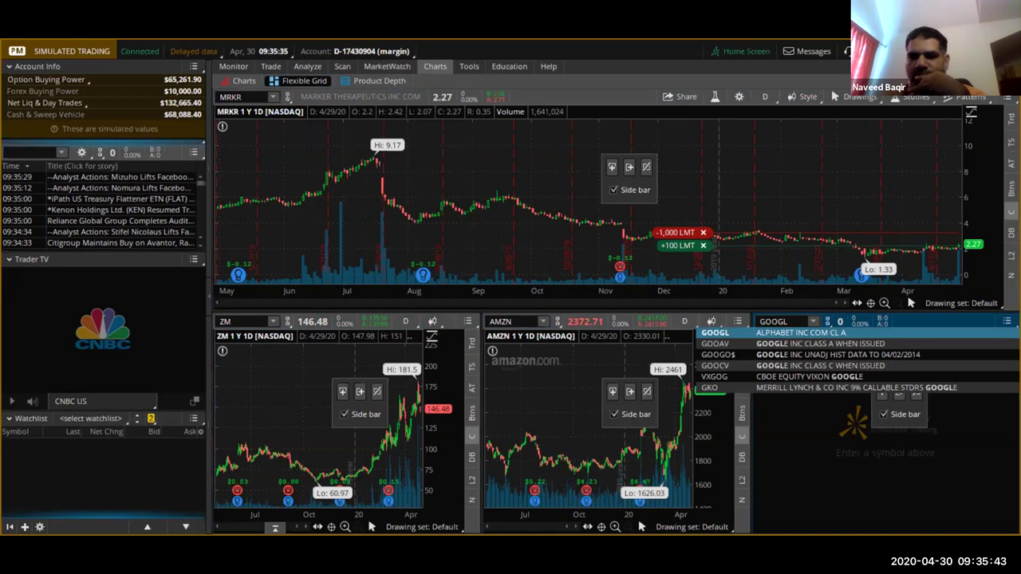
key(Return)
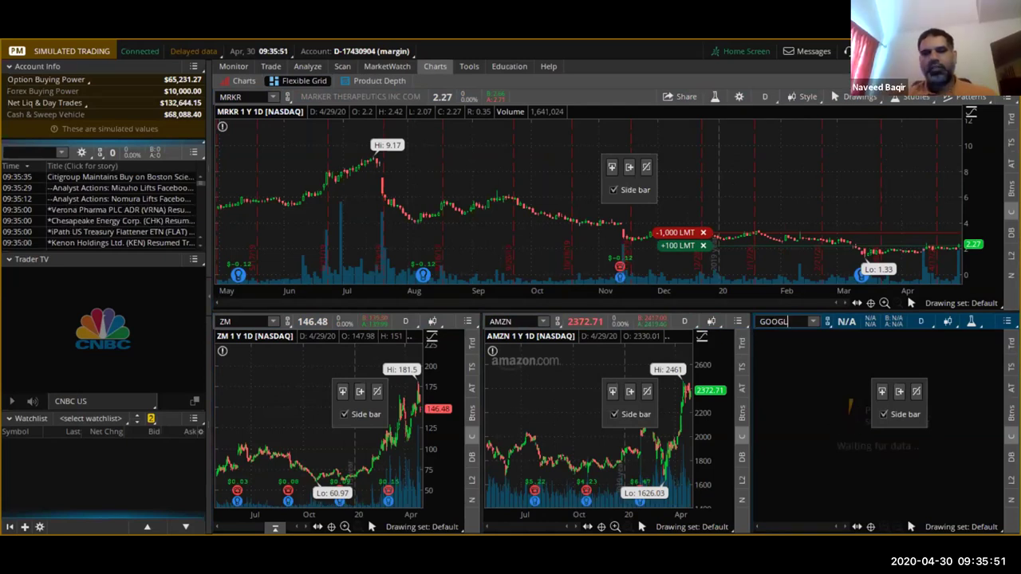
key(BackSpace)
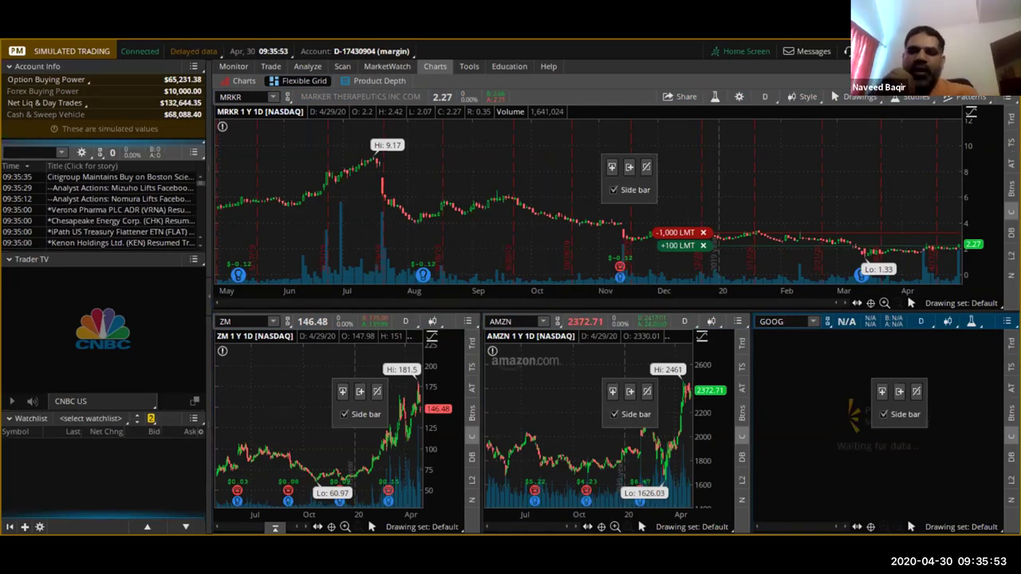
key(BackSpace)
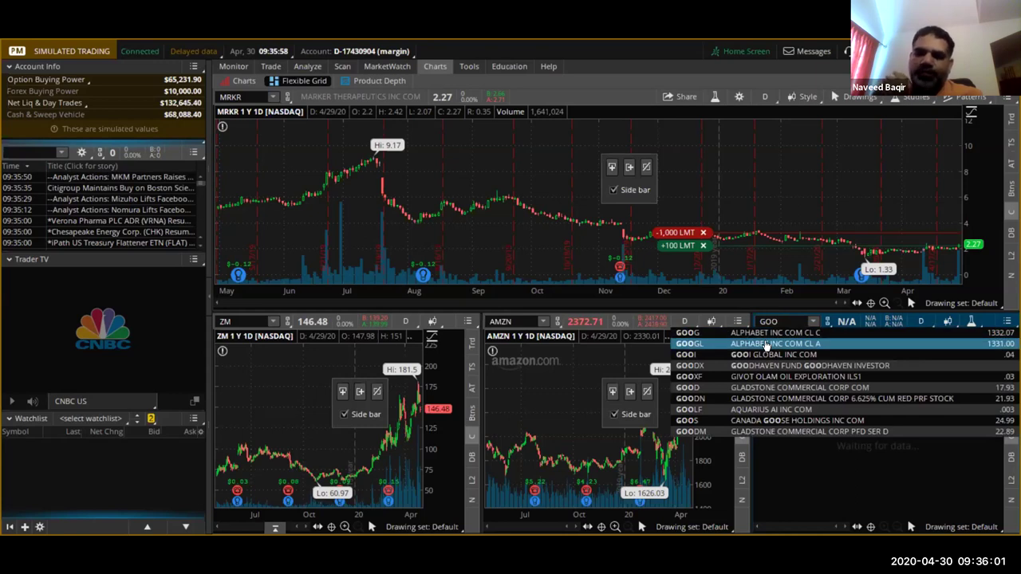
click(764, 345)
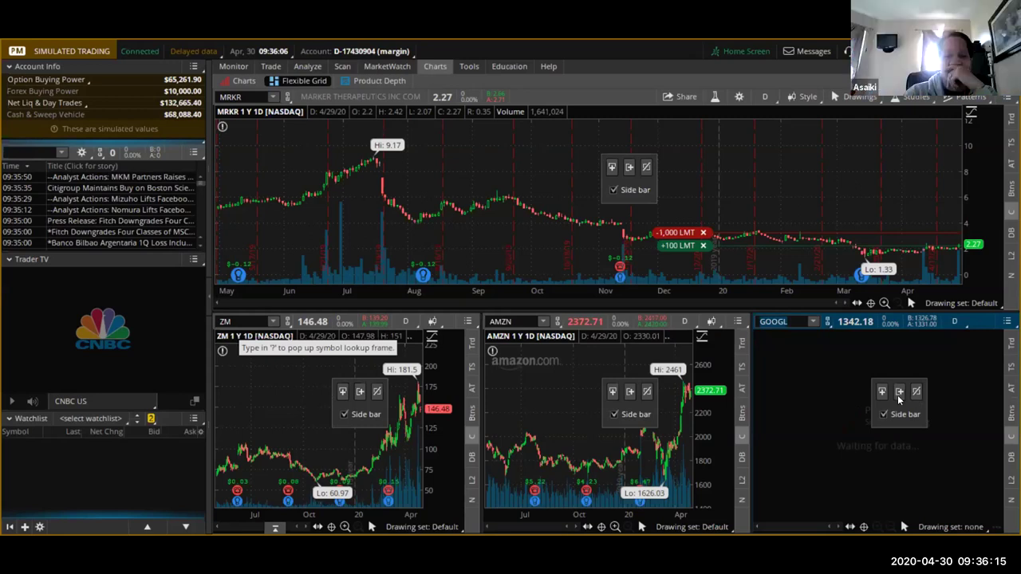
Replace ZM with GOOG in the first lower chart of the grid
text(GOOG)
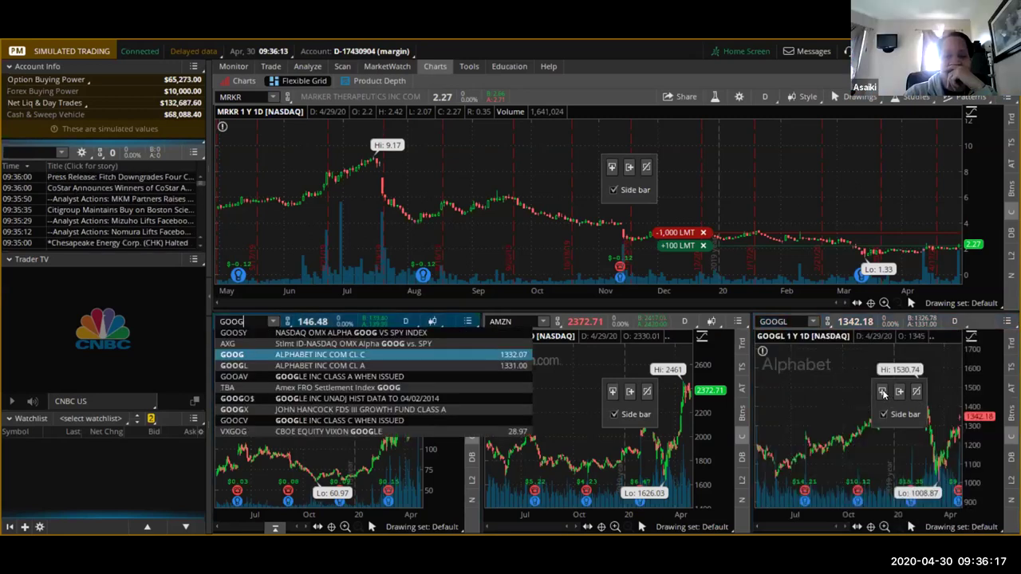
key(Return)
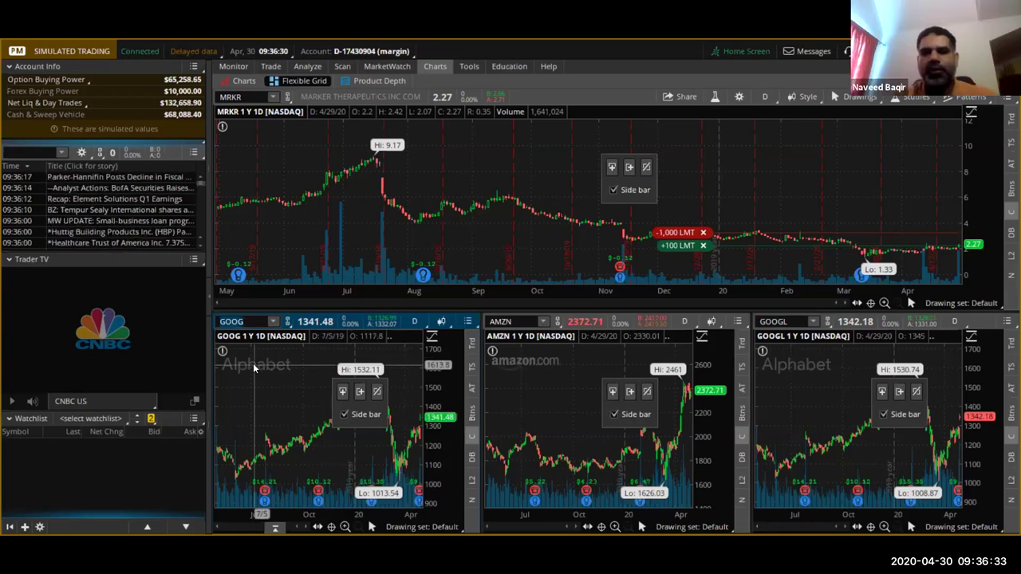
click(249, 322)
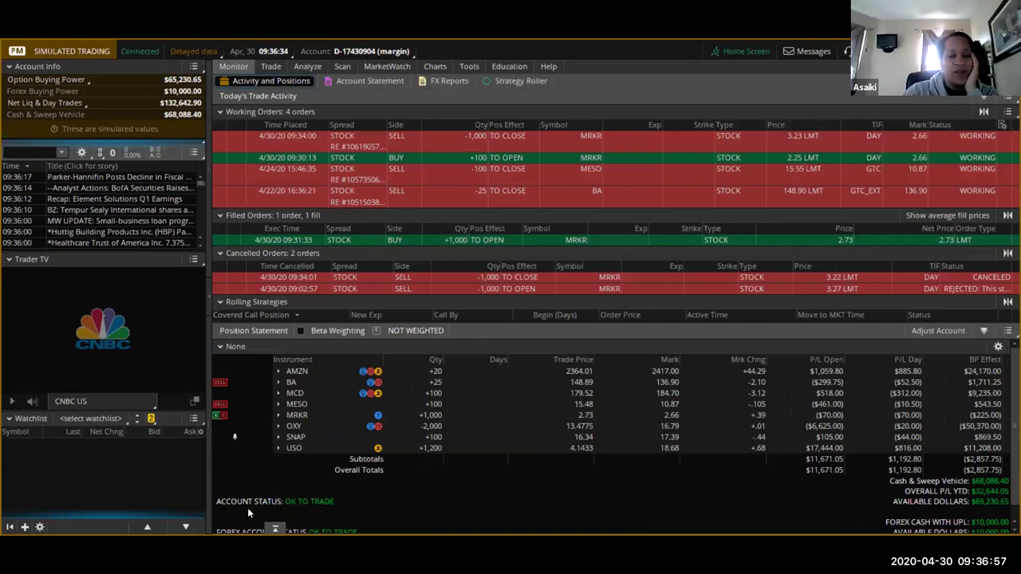
Switch to the "Airline Comparisons 4-28-20" sheet in Google Sheets and select the American Airlines row
key(alt+Tab)
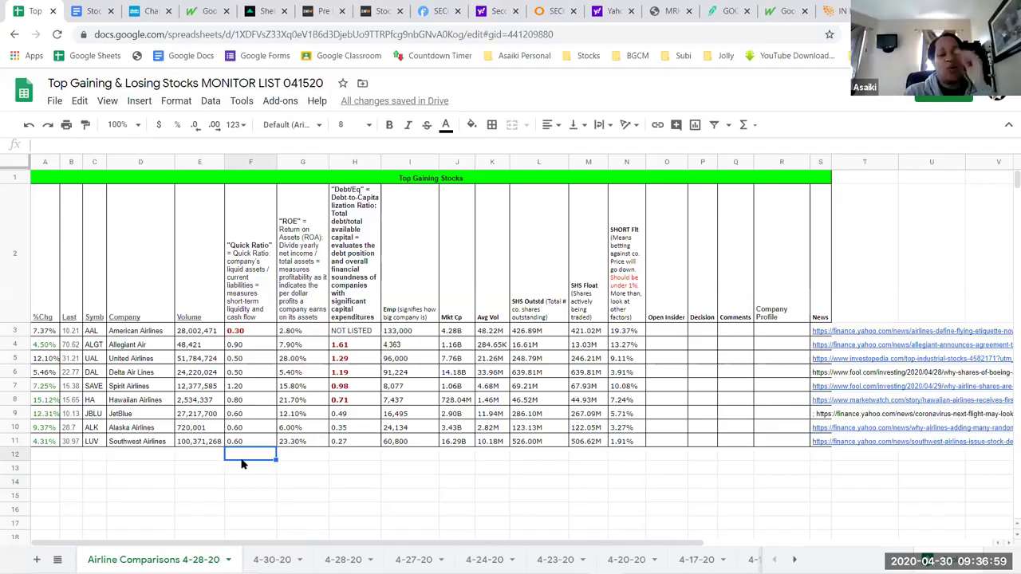
click(243, 471)
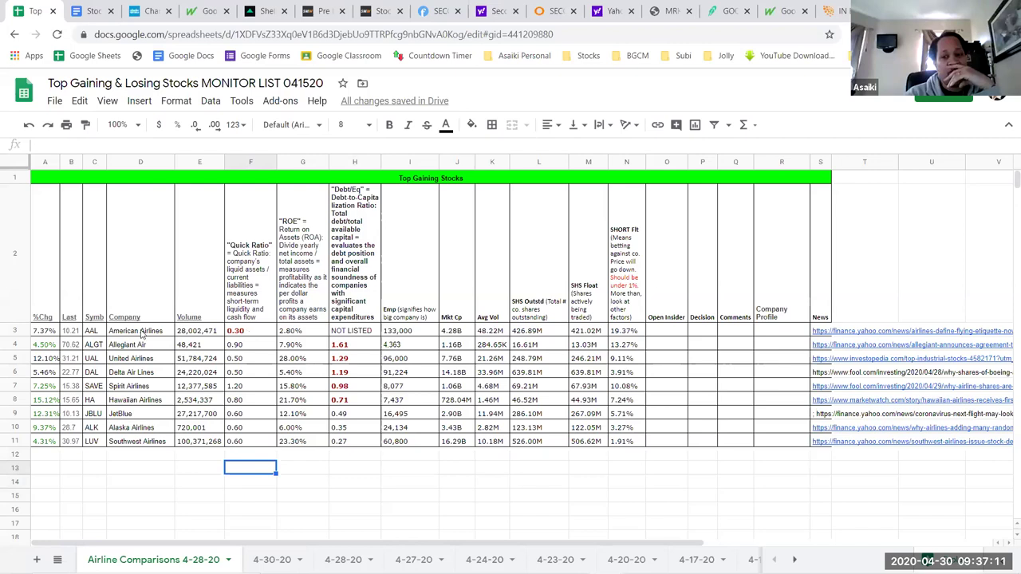
click(20, 331)
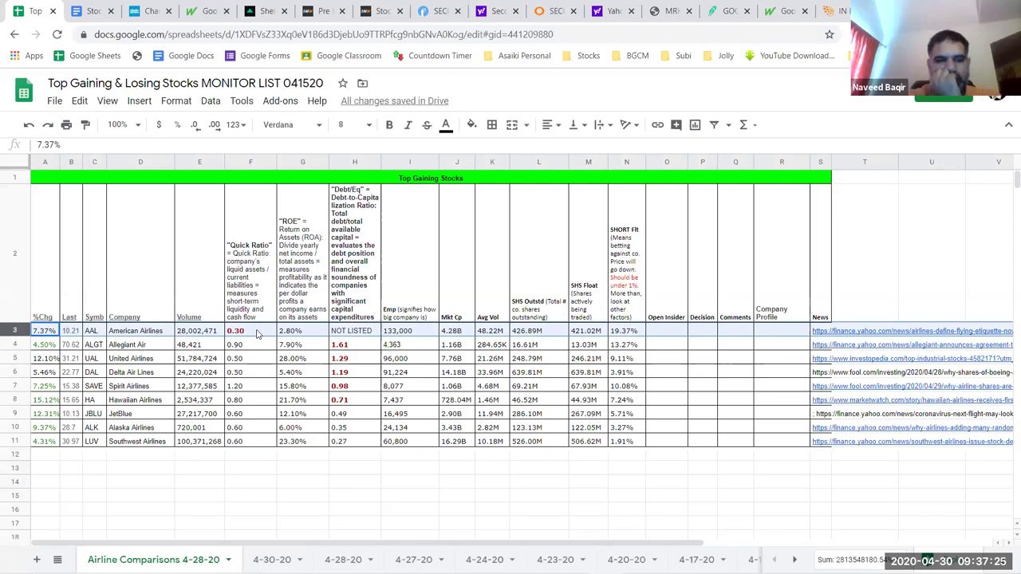
Begin a note in cell F12, below the Quick Ratio values, reading "Already do not have 70%"
click(251, 454)
text(A)
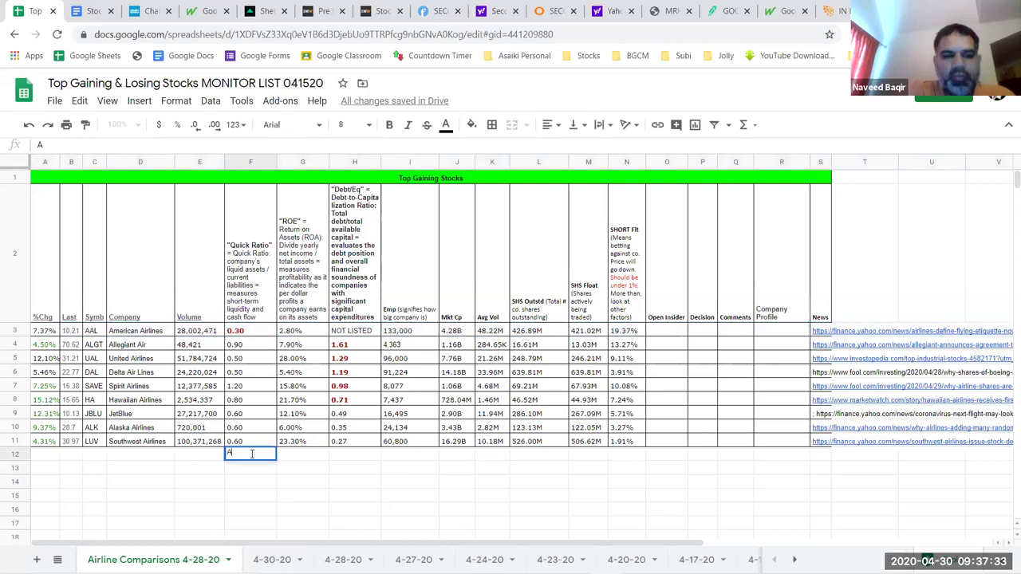
text(lready do not)
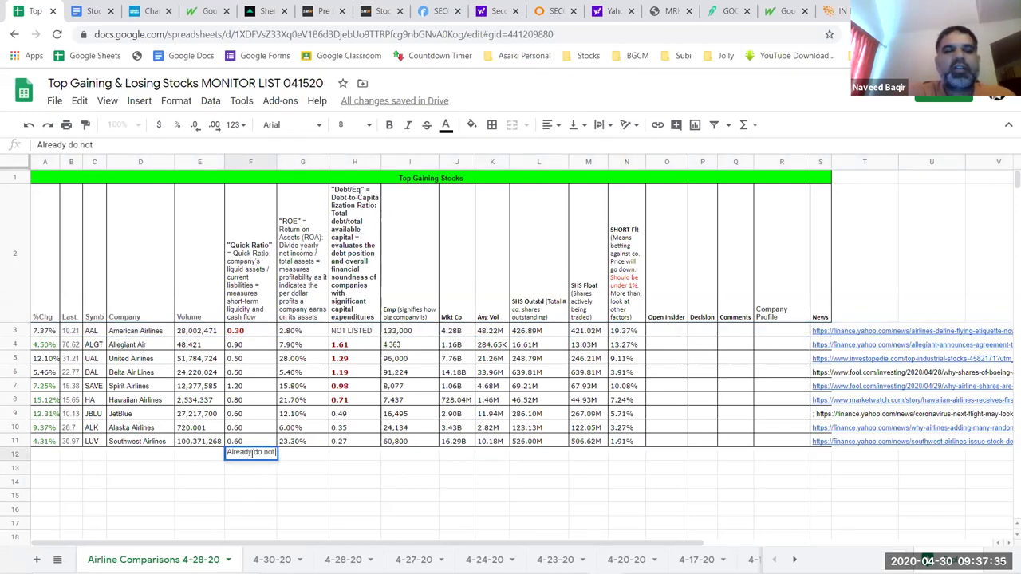
text( have 70%)
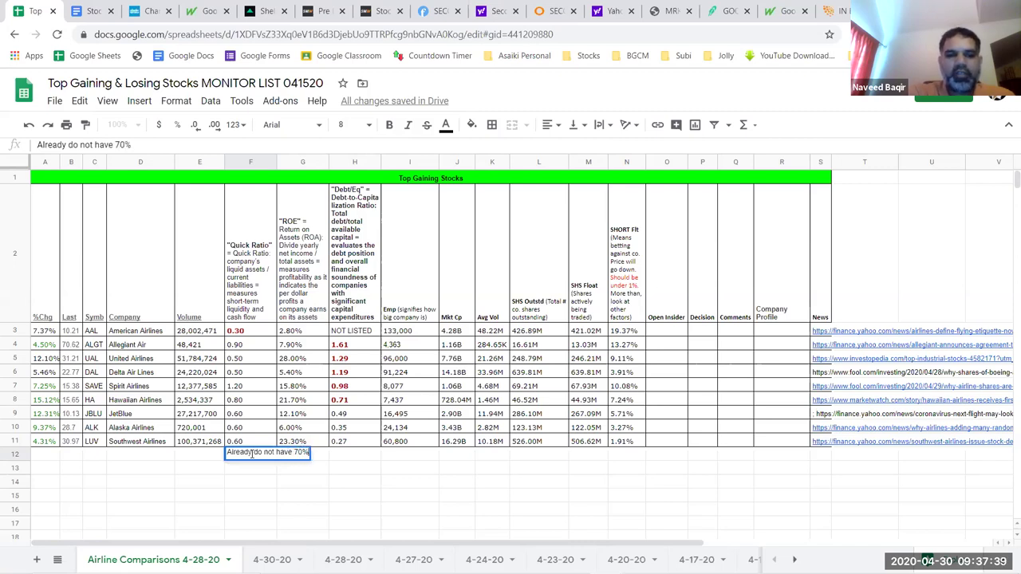
Replace the note's ending "have 70%" with "have enough money to cover their liabilities. They do"
key(BackSpace)
key(BackSpace)
key(BackSpace)
key(BackSpace)
key(BackSpace)
key(BackSpace)
key(BackSpace)
key(BackSpace)
key(BackSpace)
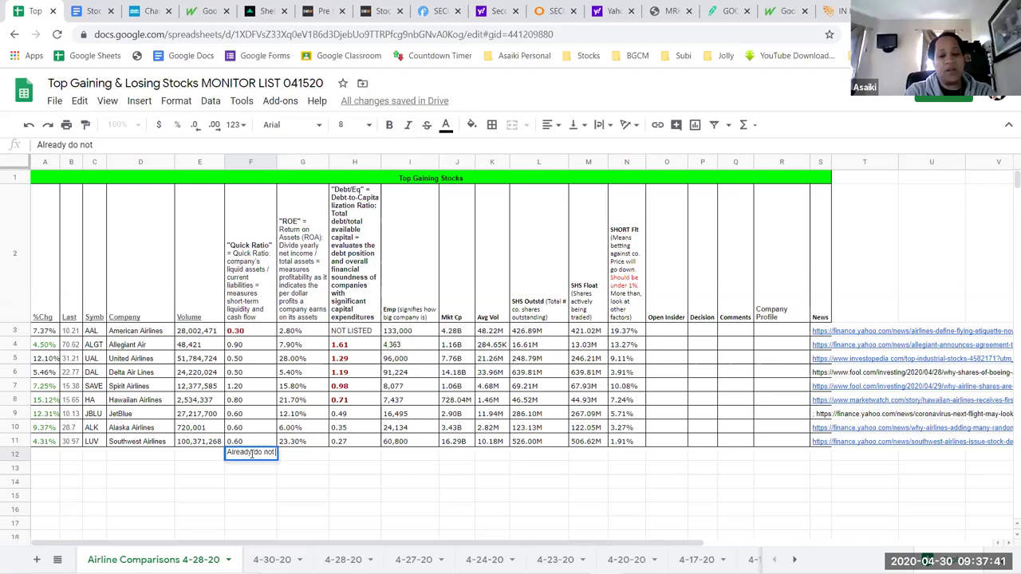
text(have )
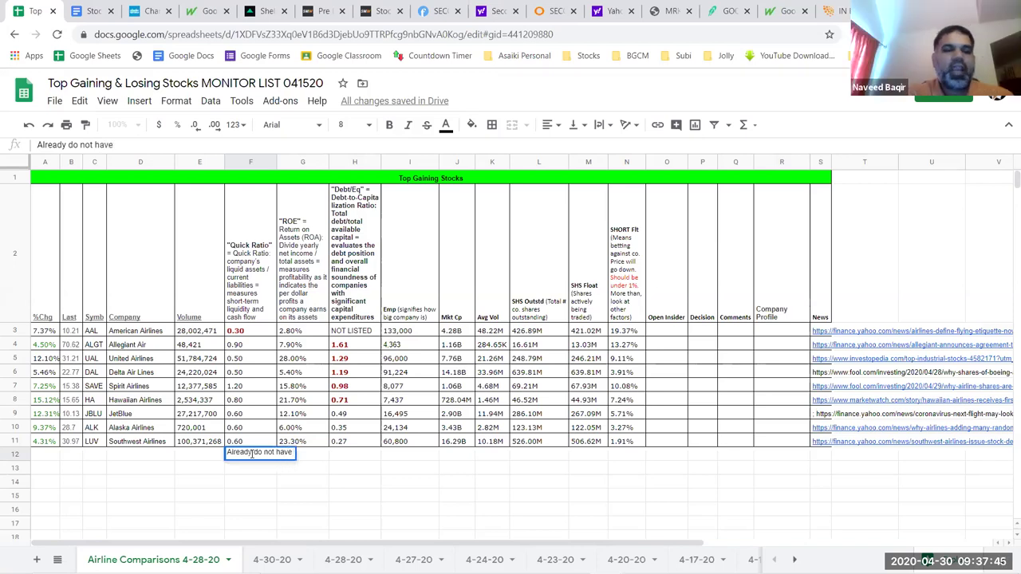
text(enough money to)
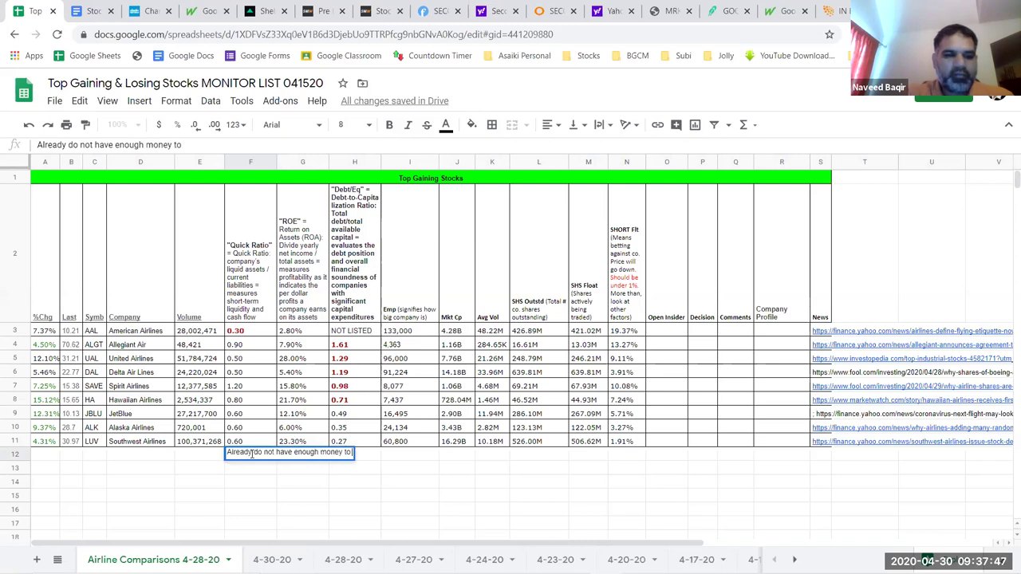
text( cover their lia)
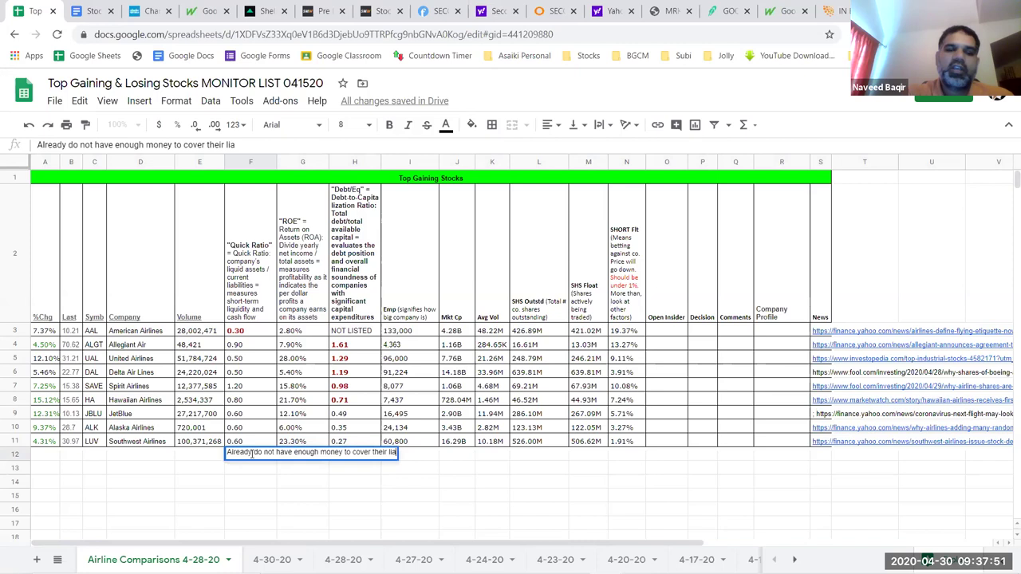
text(bilities. They do)
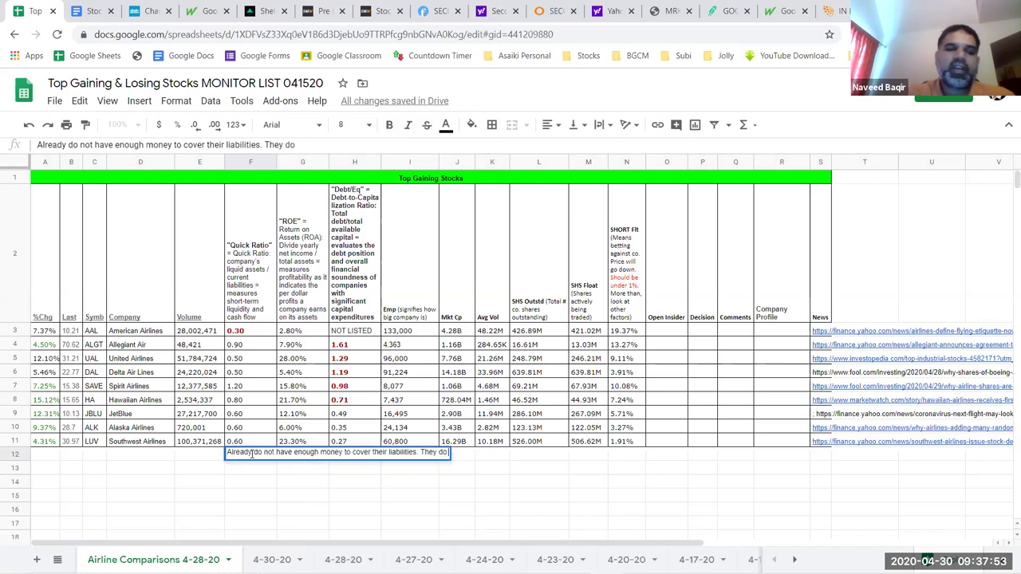
Continue the F12 note with "not have 70% (.30). Company usually borrows money from somewhere else. Thereby increasing their debt."
text( not have 7)
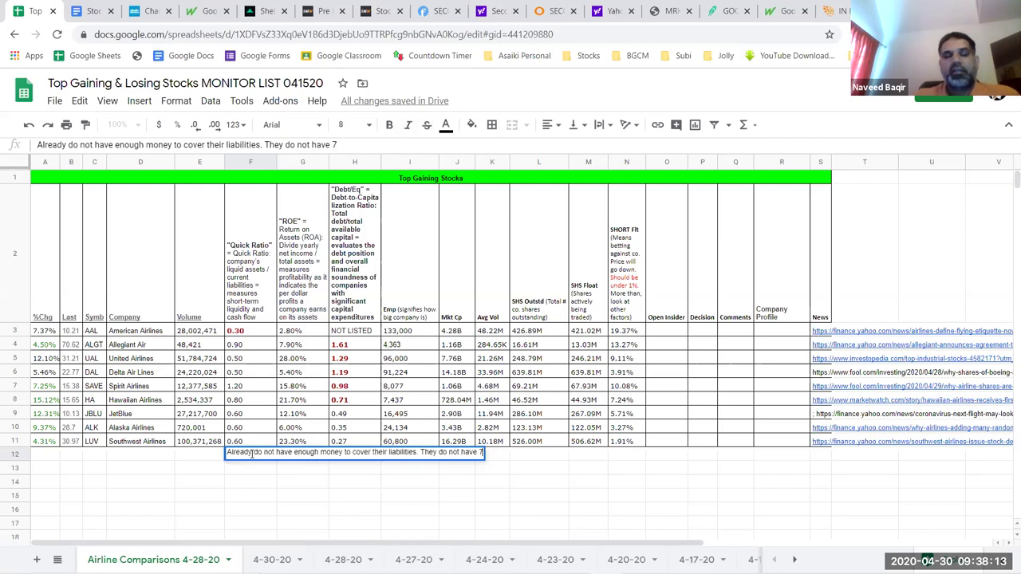
text(0% (.30). Company usually borrows money from)
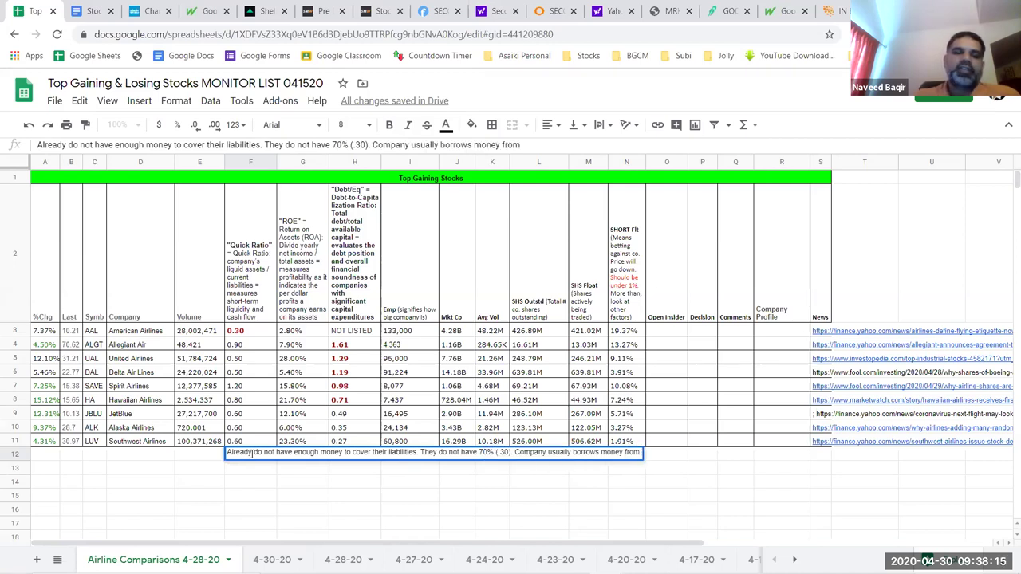
text( somewhere else. The)
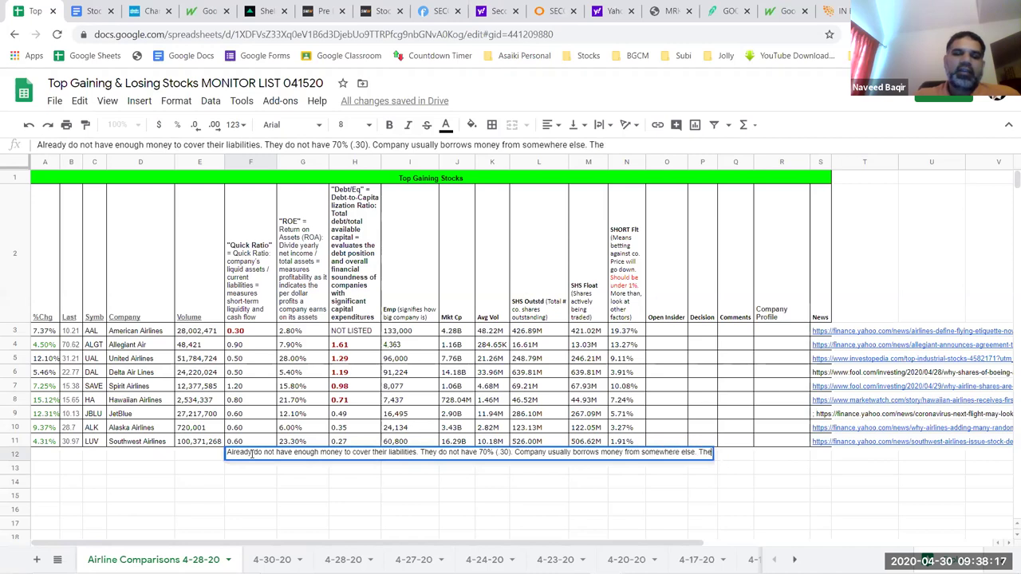
text(reby inc)
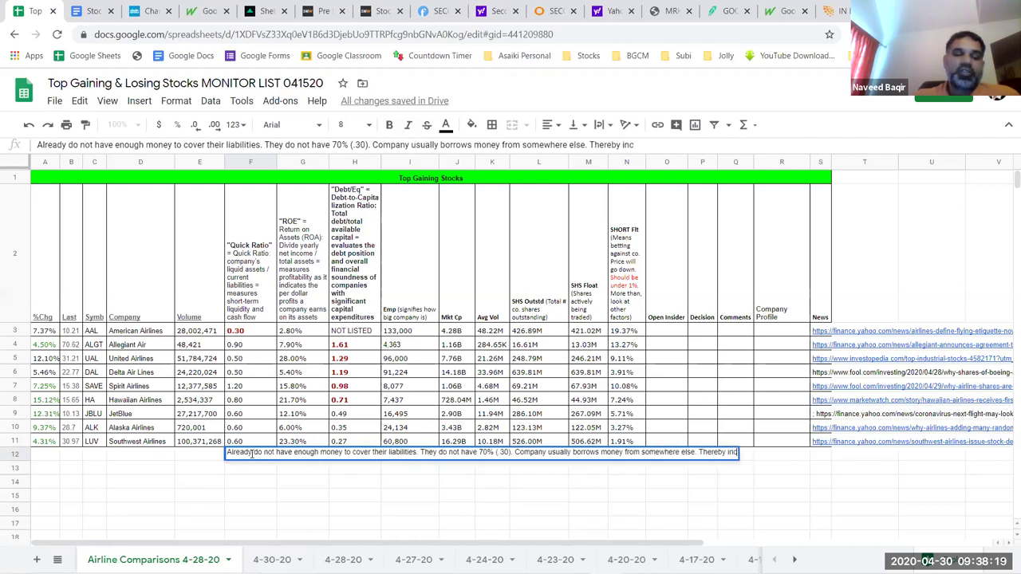
text(reasing their )
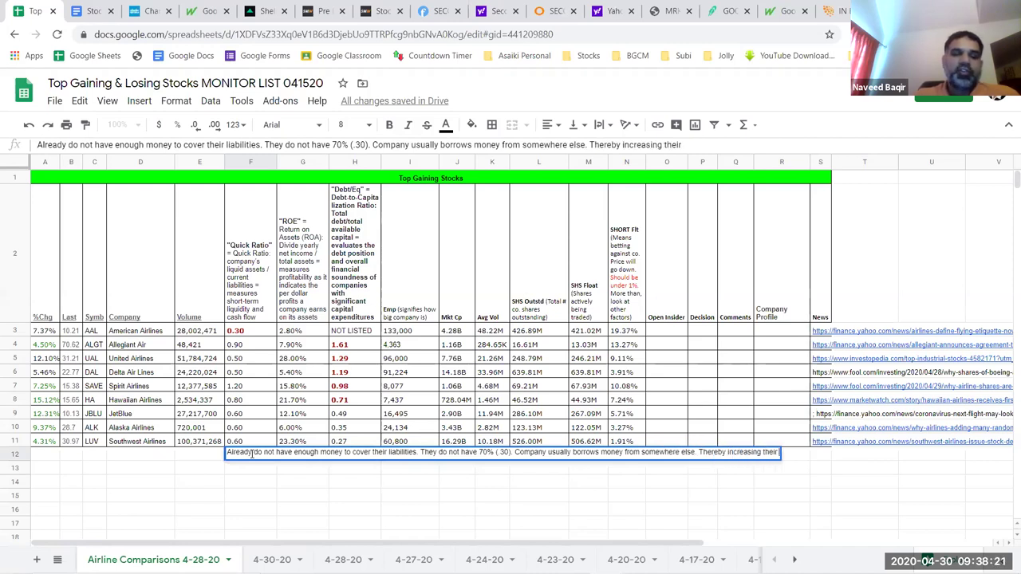
text(debt.)
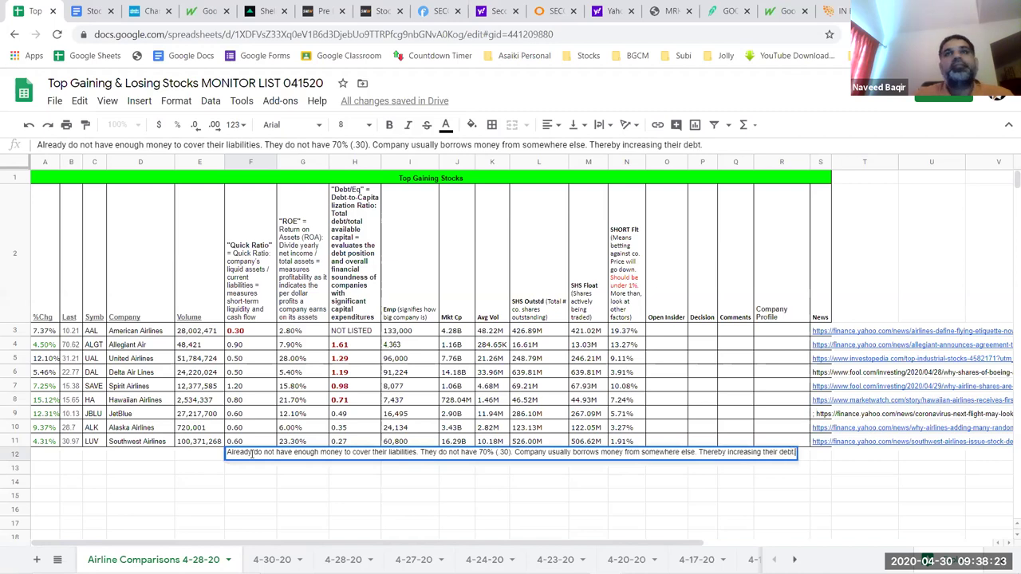
Continue the F12 note with "They could issue more stocks but they've have to do regulatory things to increase stocks"
text( They could issue)
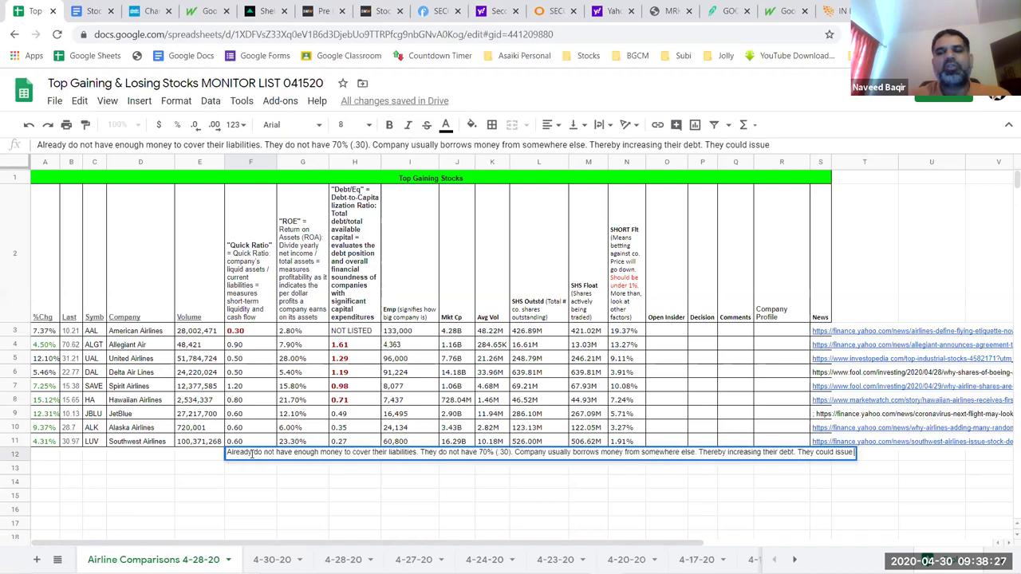
text( more stocks but they)
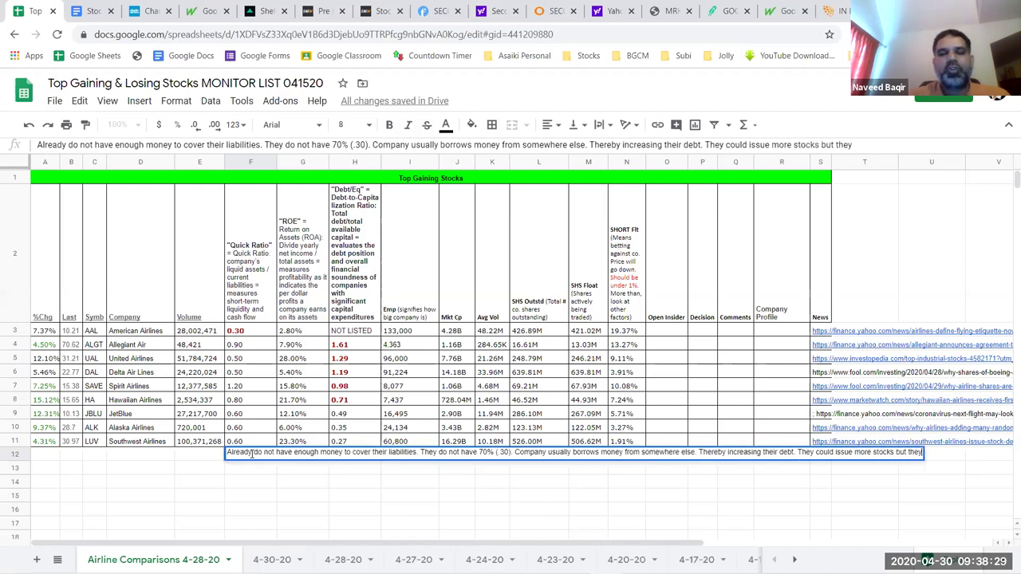
text('ve have)
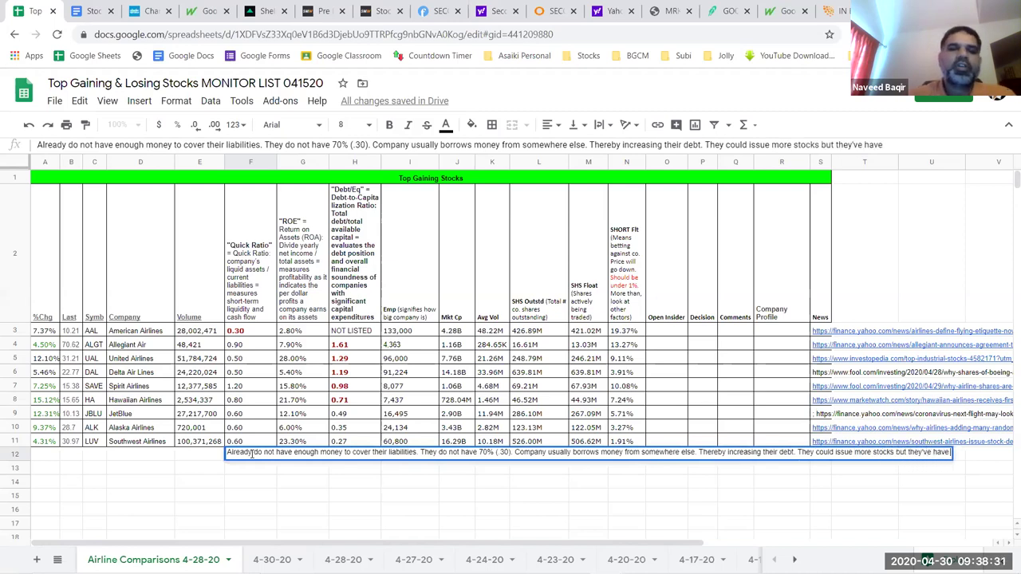
text( to do regulato)
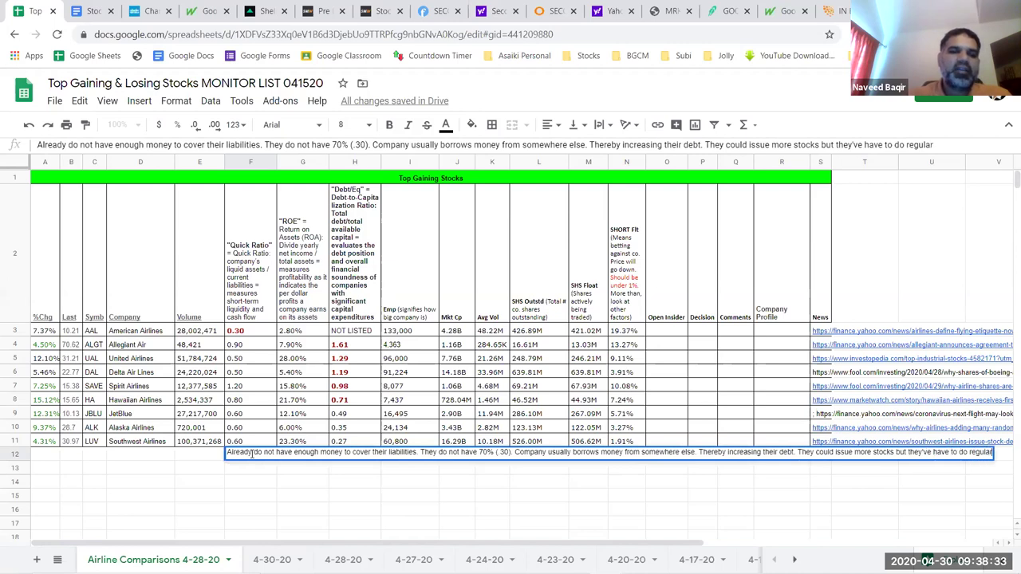
text(ry)
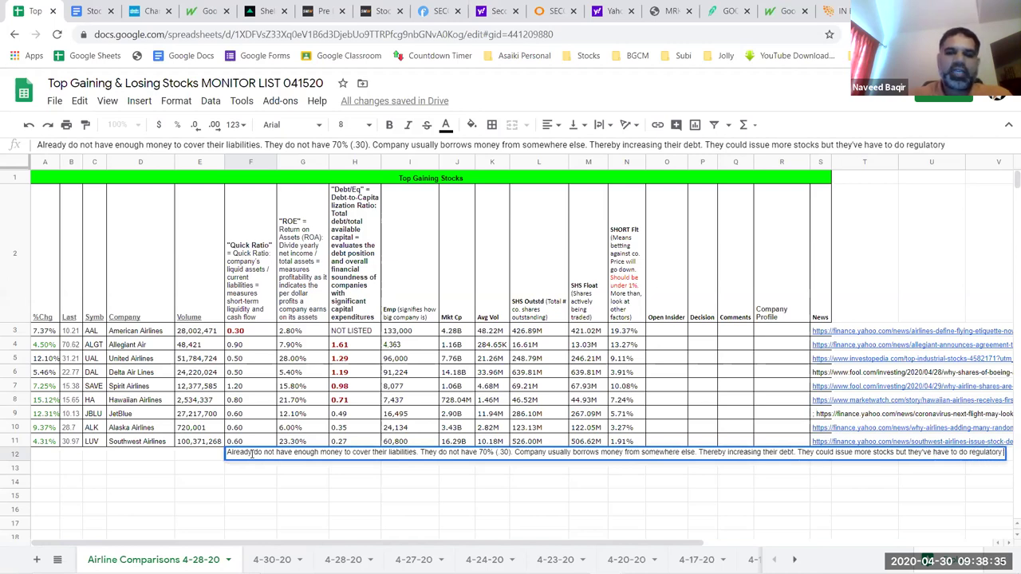
text( things to)
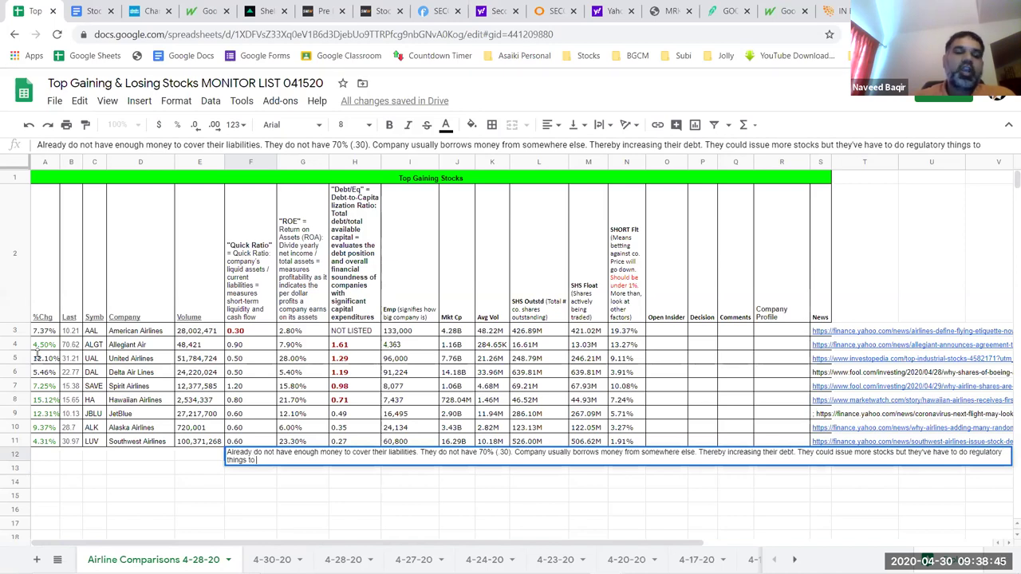
key(Return)
scroll(267, 495, up, 3)
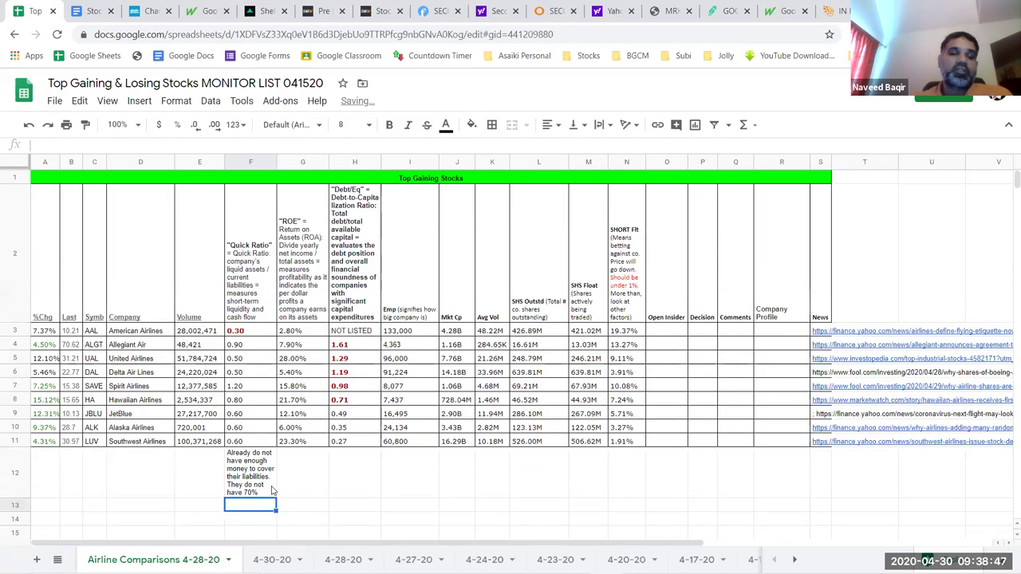
Add to the F12 note "Or could sell some of their assets to raise money to meet fin. liabilities. None of those are desirable options."
click(266, 492)
key(Return)
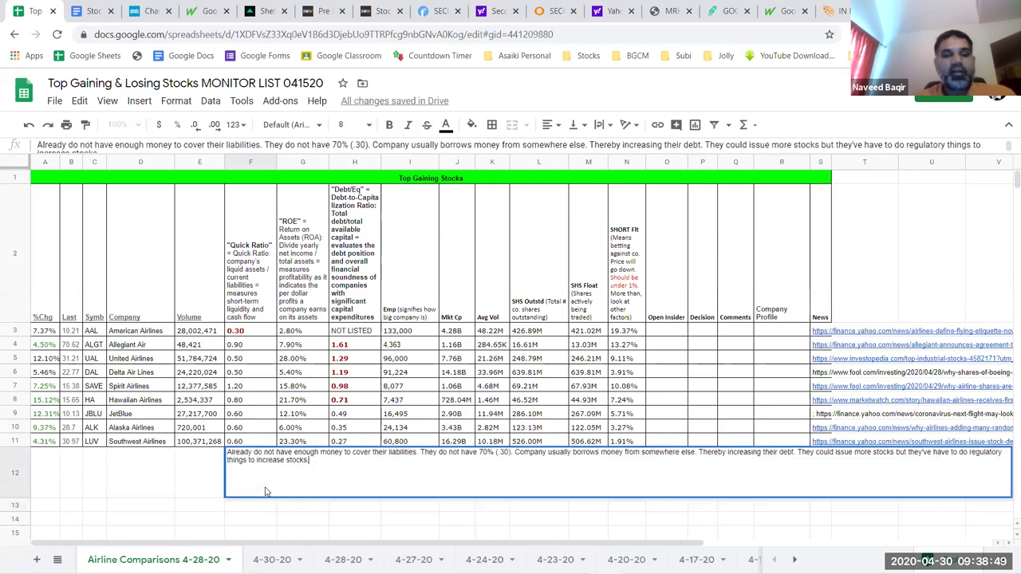
text(Or c)
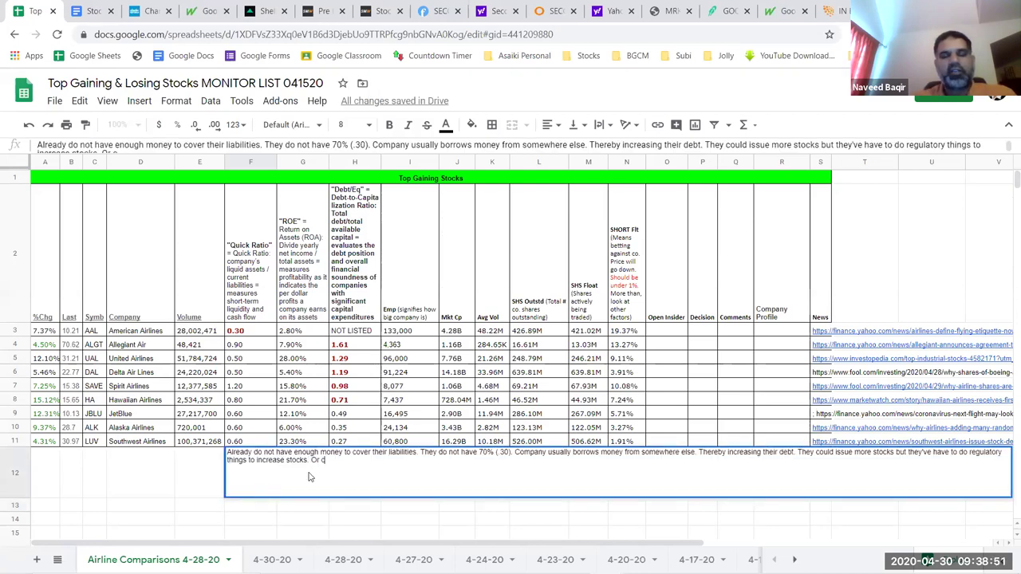
text(ould sell)
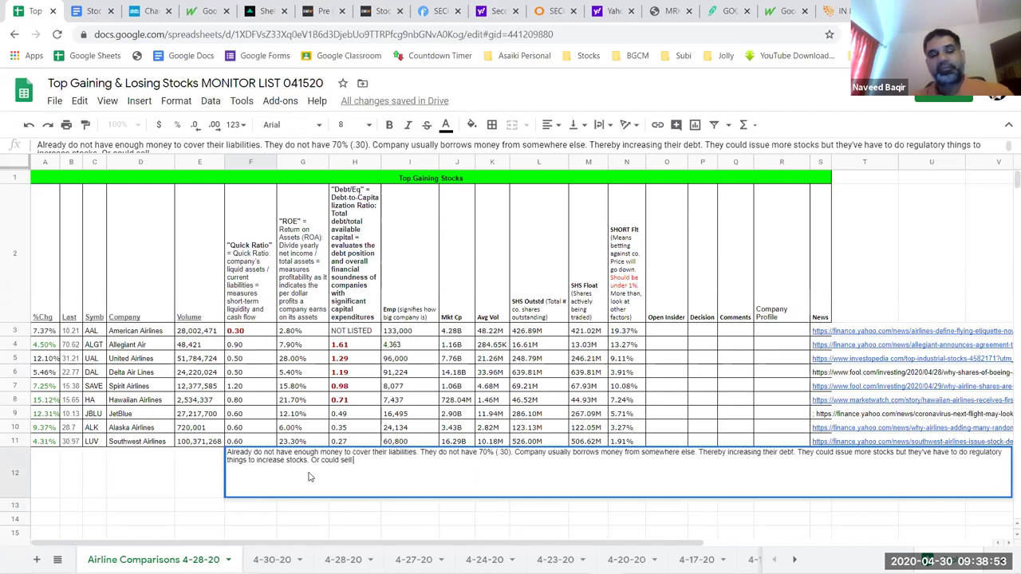
text( some of their assets to)
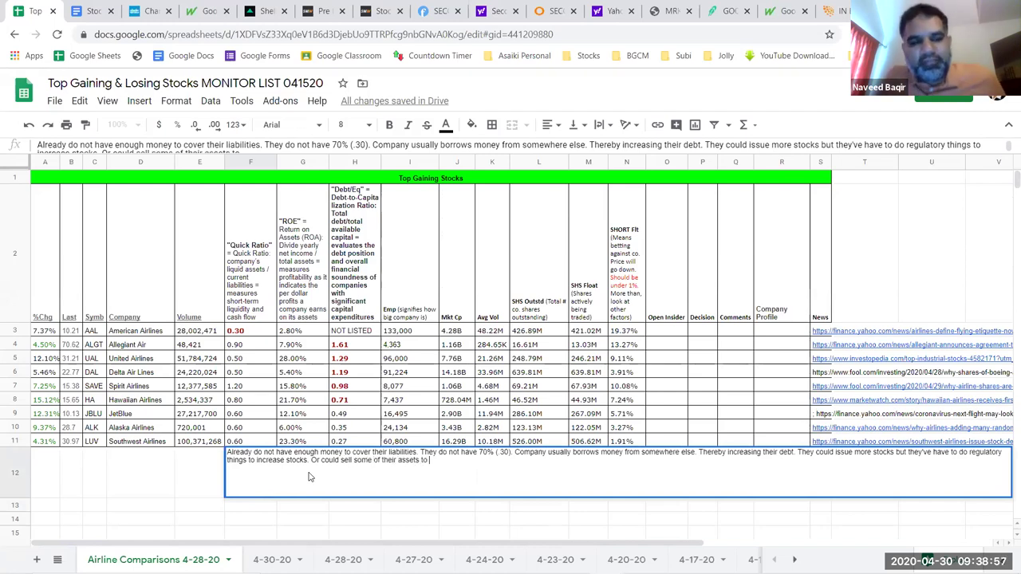
text( raise money to meet fin. liabilities. None)
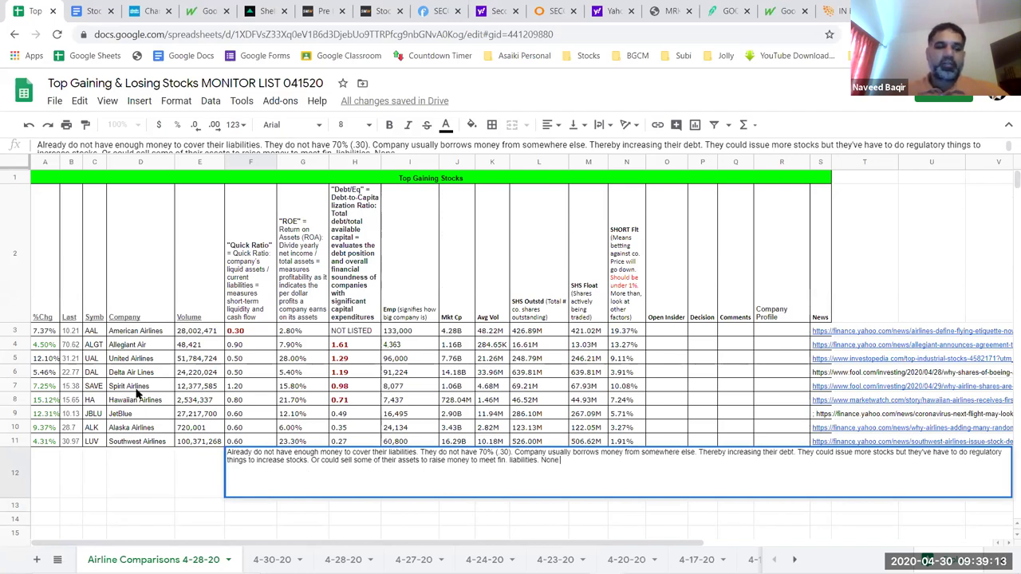
key(Return)
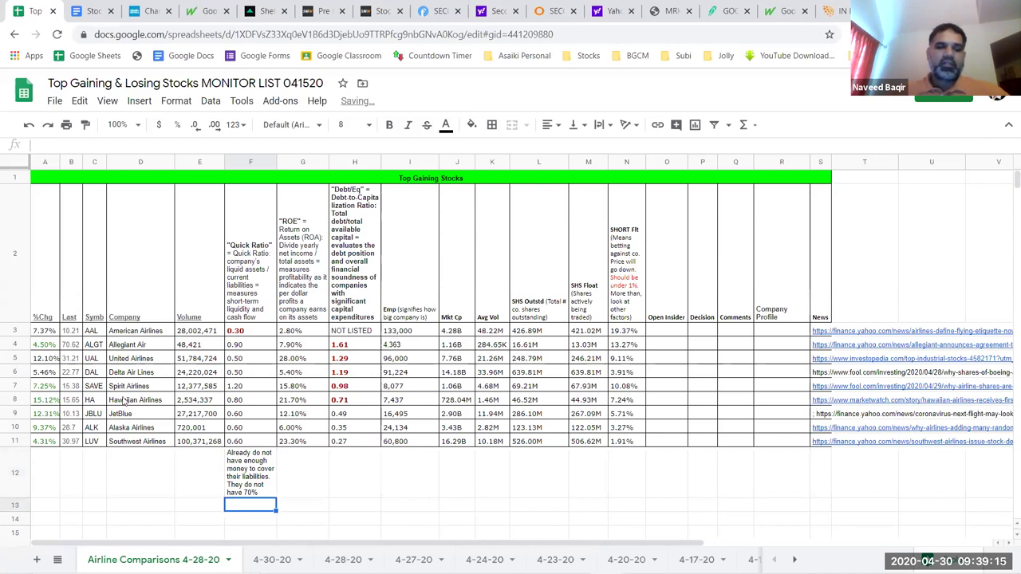
Select the Spirit Airlines row and end the F12 note with "So the better option in this case a more sound option is Spirit Airlines."
click(16, 387)
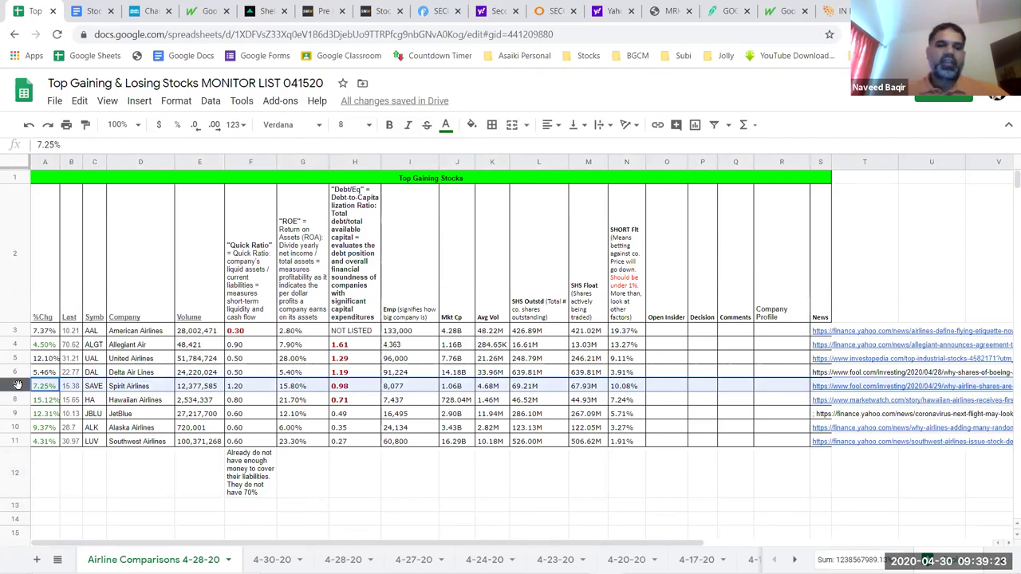
click(271, 495)
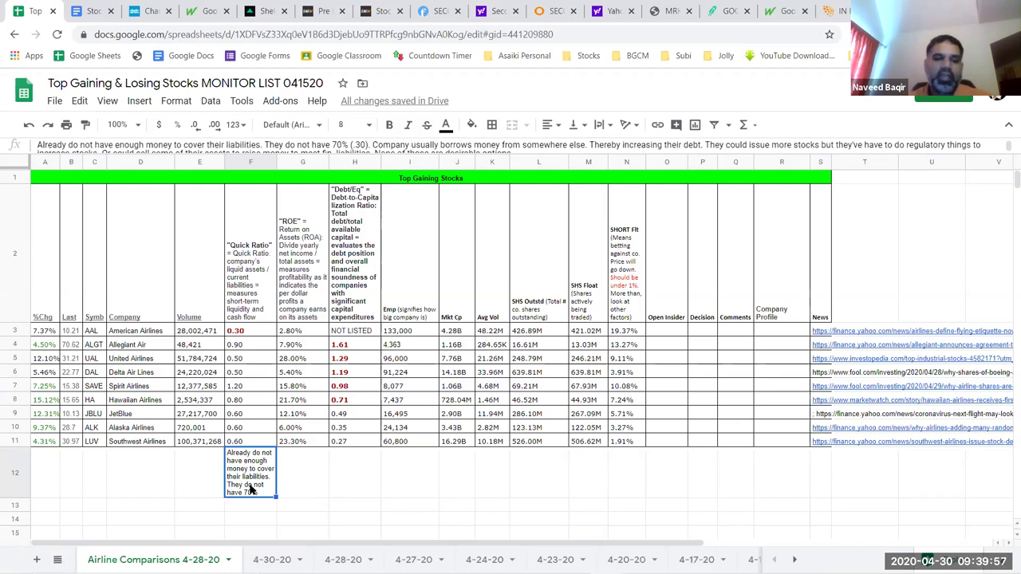
key(Return)
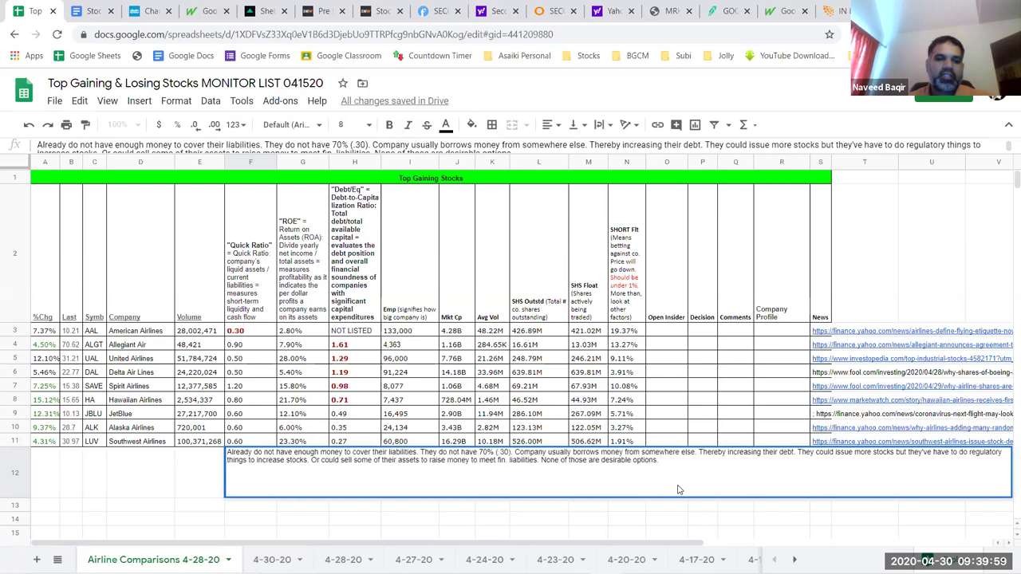
text(S)
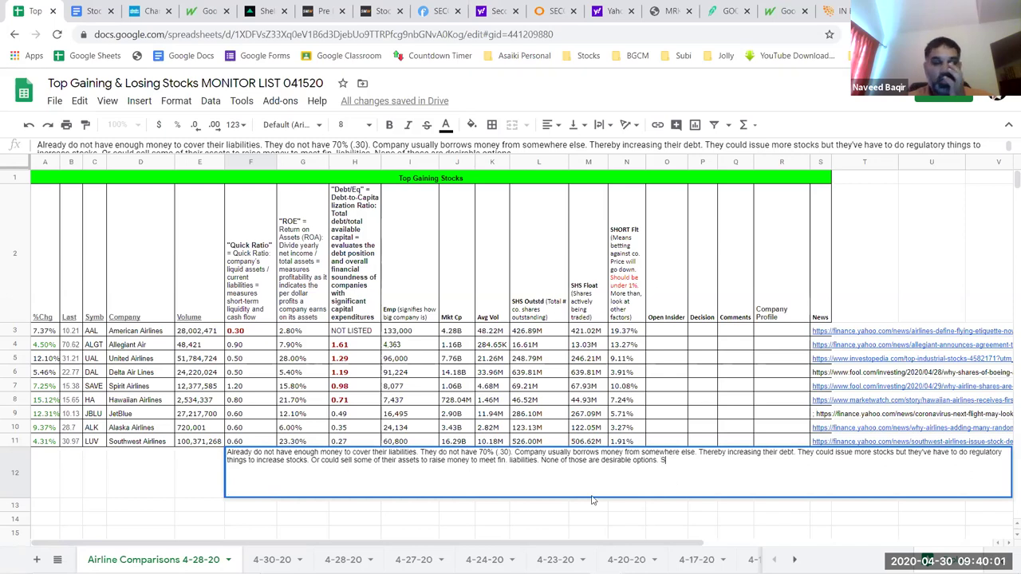
text(o the bett)
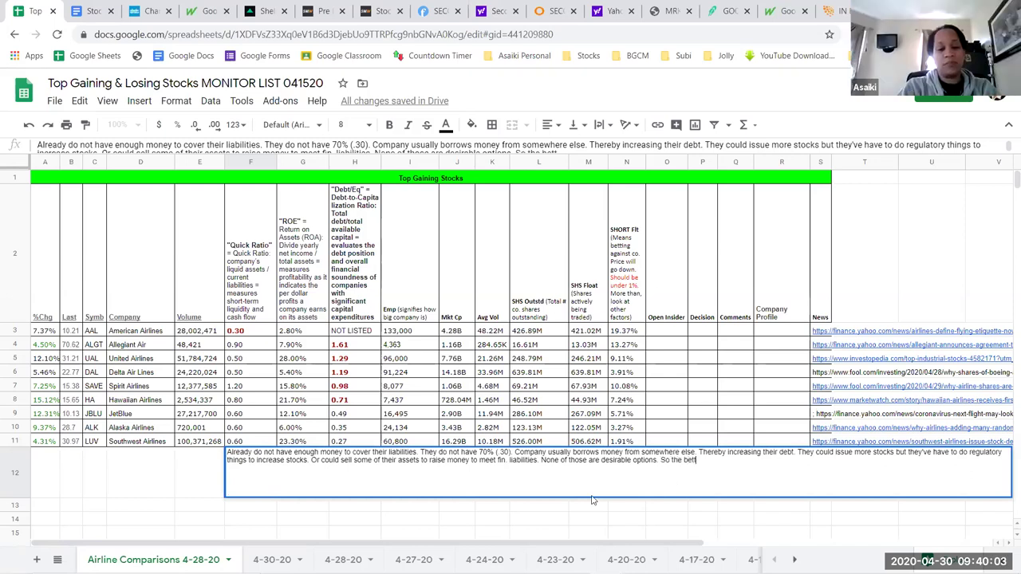
text(er option in)
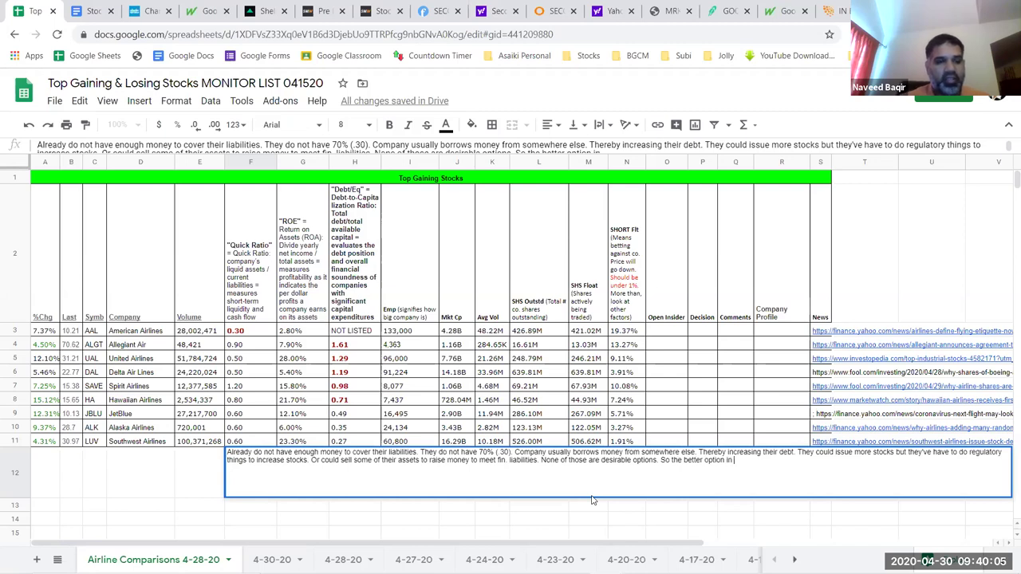
text( this case a mor)
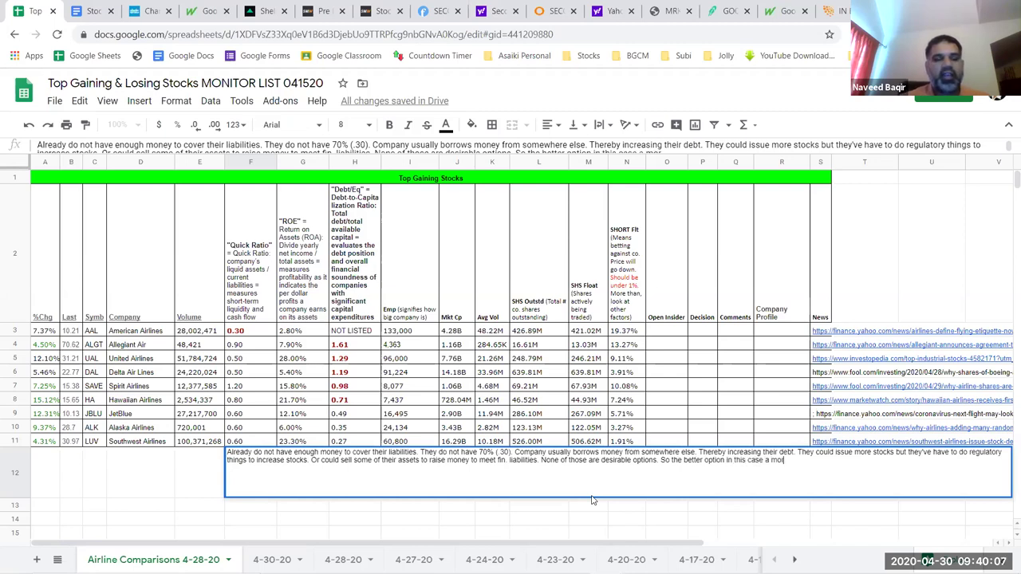
text(e sound option is Spir)
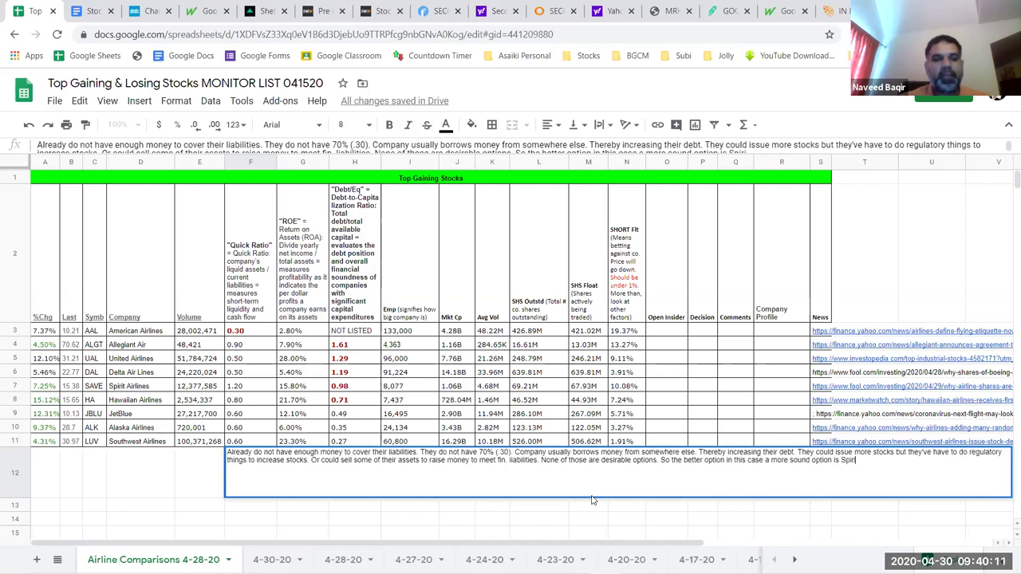
text(it Airlines.)
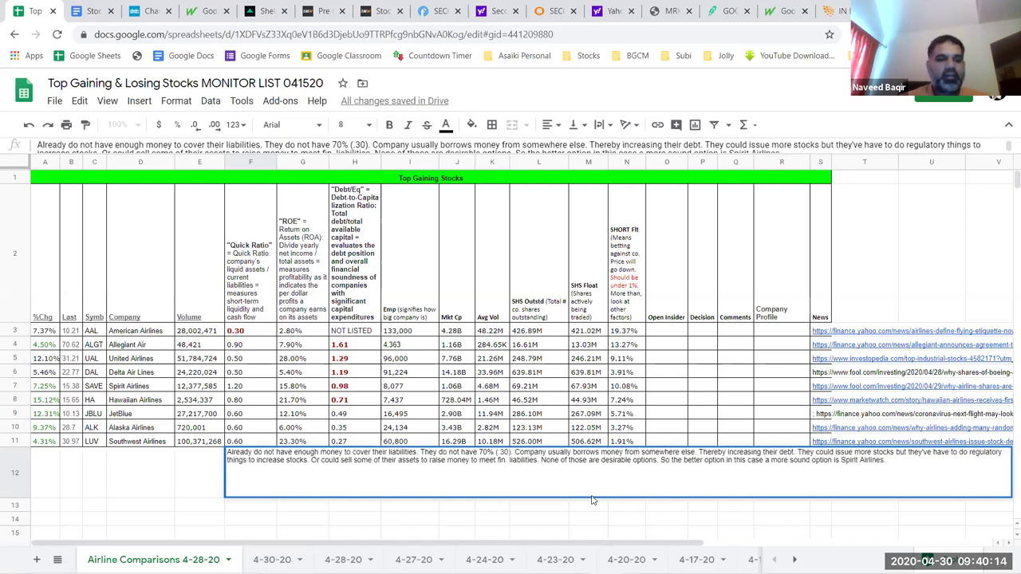
key(Return)
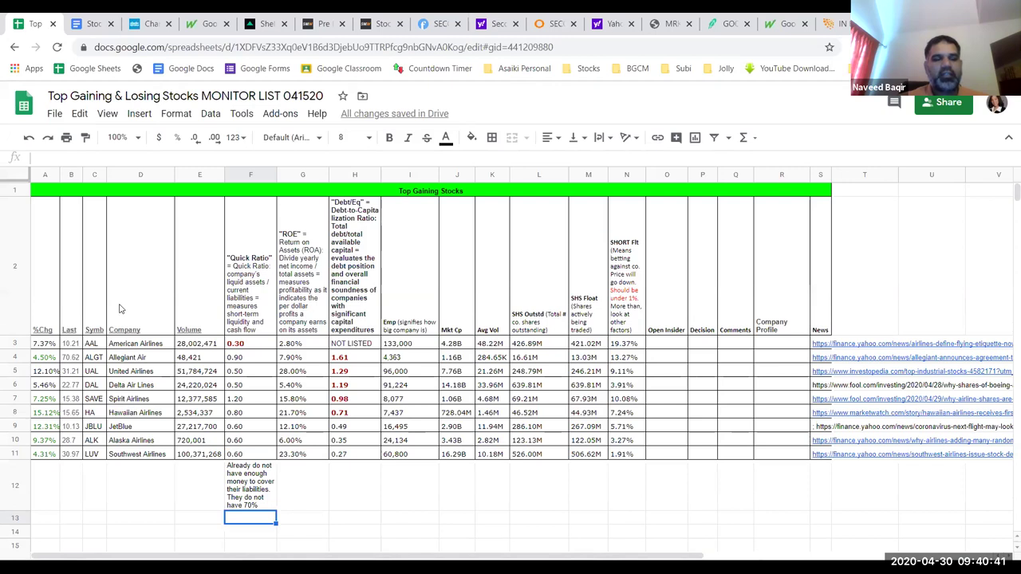
Copy the Hawaiian Airlines ticker HA and switch to the bankruptcy company news site to look it up
click(93, 413)
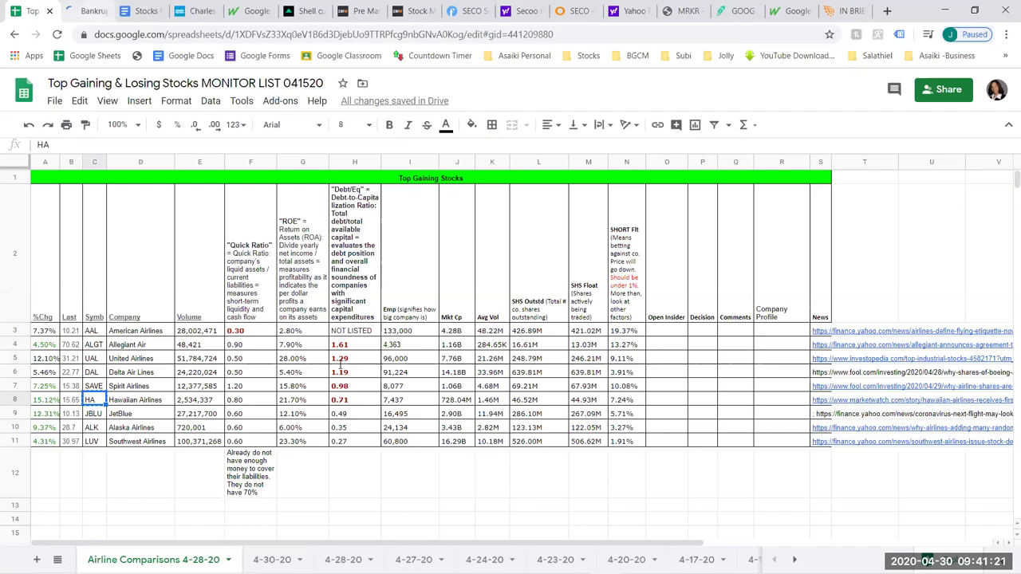
key(ctrl+Tab)
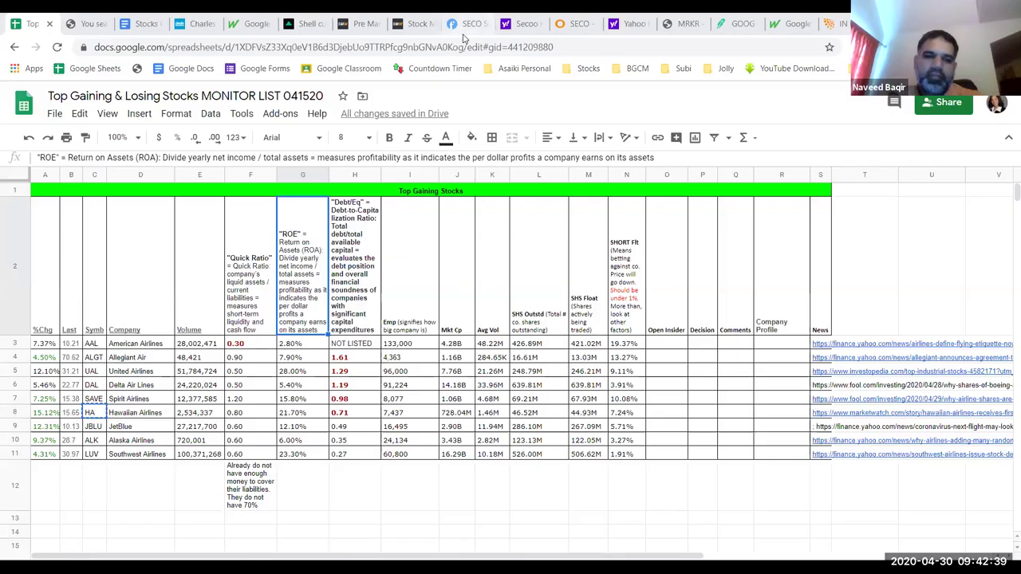
Switch to the Finviz quote page for SECO and highlight the Quick Ratio entry in its statistics table
click(465, 24)
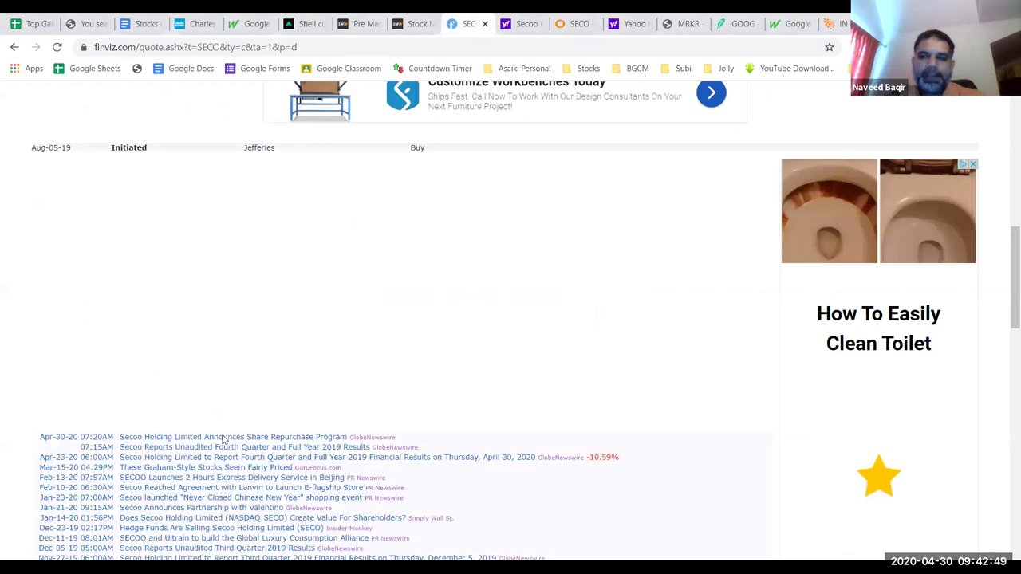
scroll(224, 440, up, 4)
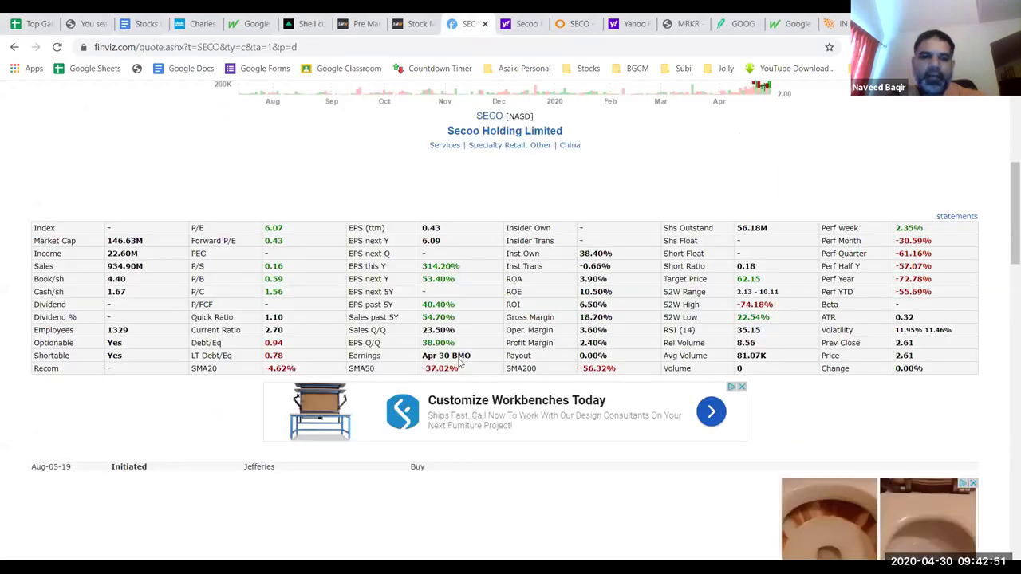
scroll(289, 403, up, 4)
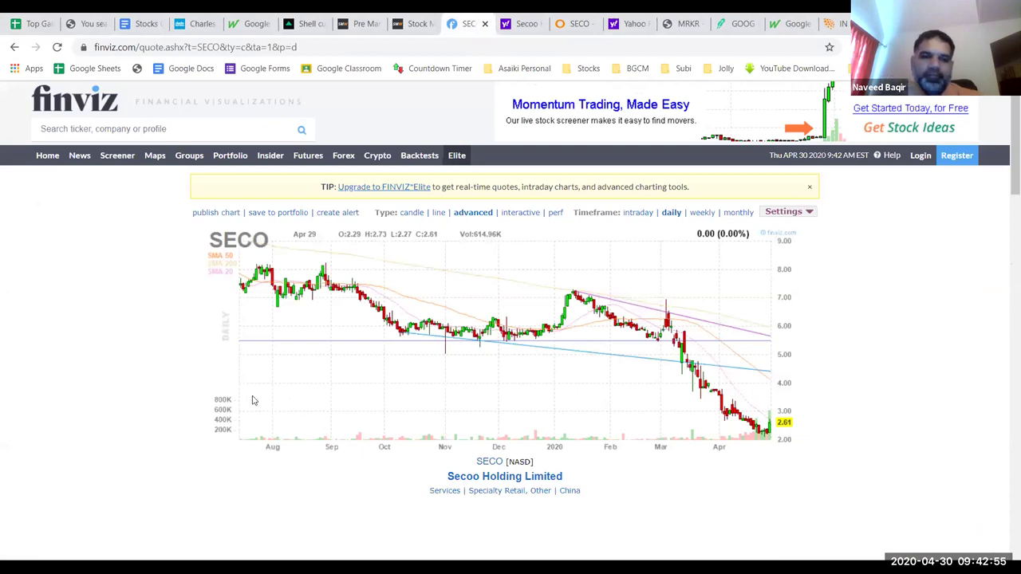
scroll(201, 401, down, 3)
drag(202, 401, 271, 405)
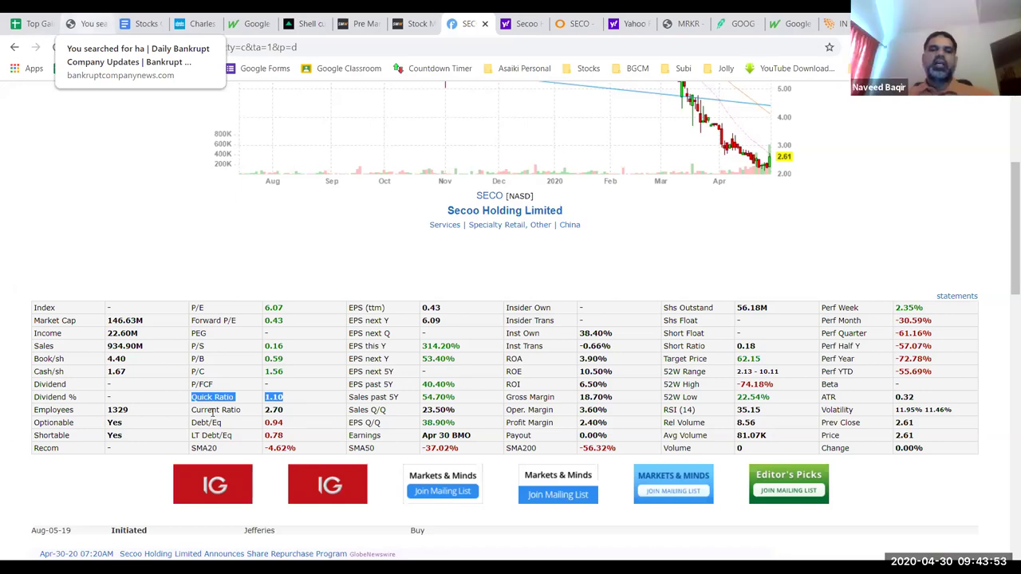
Glance at the bankruptcy news results, return to the airline sheet and copy the Quick Ratio, ROE and Debt/Eq header cells F2:H2
key(ctrl+2)
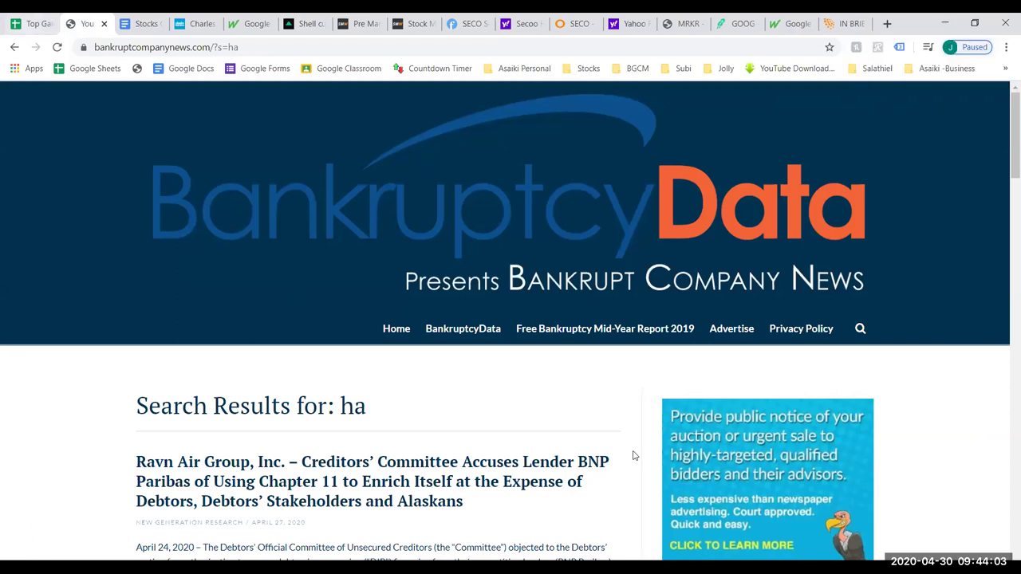
key(ctrl+shift+Tab)
key(Left)
key(shift+Right)
key(shift+Right)
key(ctrl+c)
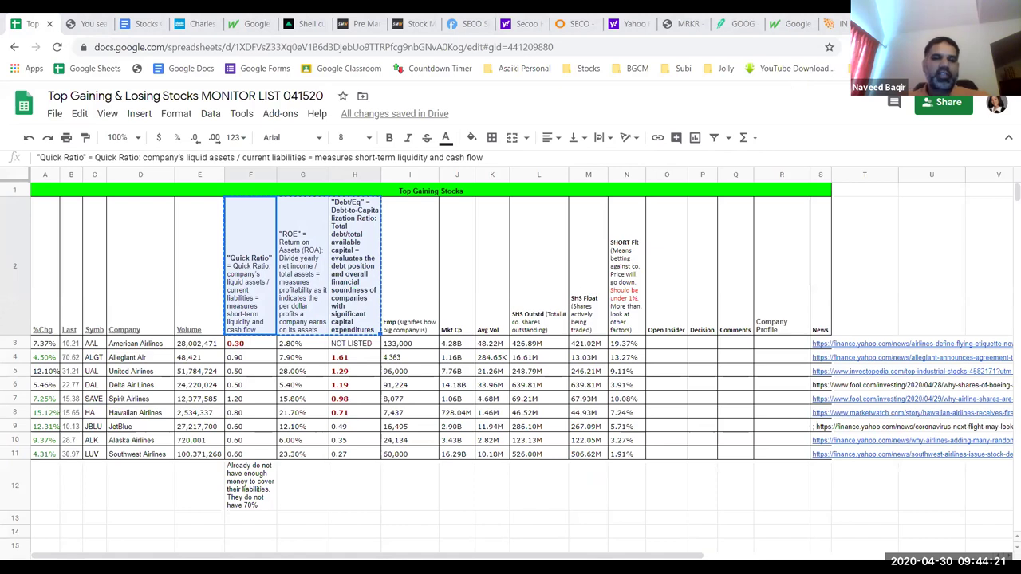
Check the bankruptcy news search results for HA, then return to the Quick Ratio header cell F2 in the airline sheet
key(ctrl+Tab)
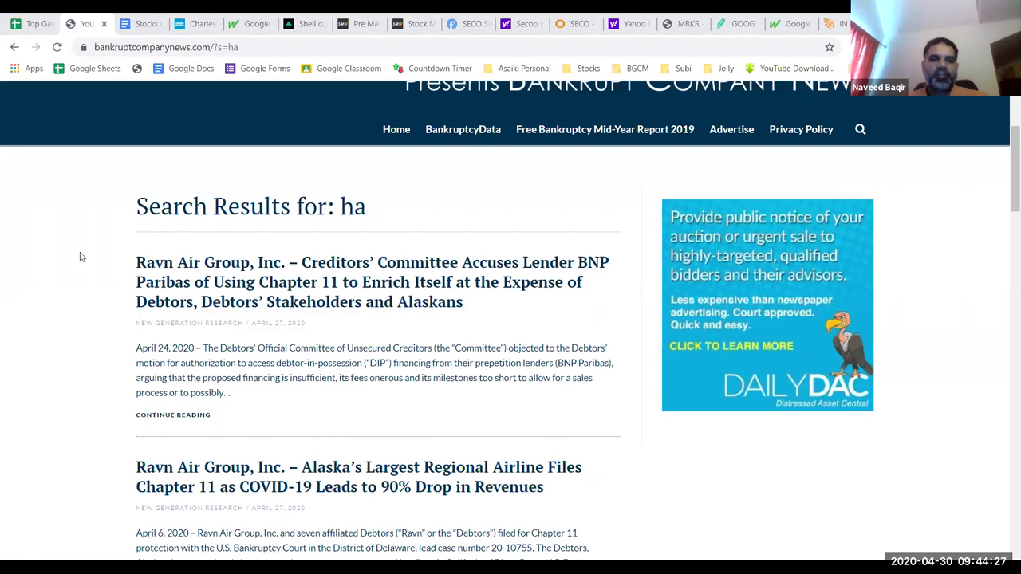
key(ctrl+shift+Tab)
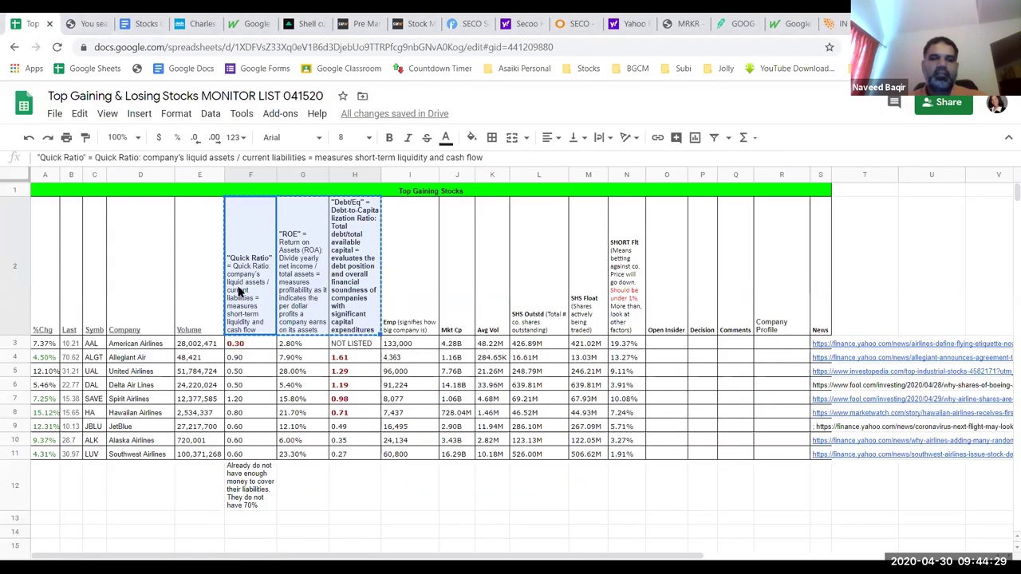
click(238, 292)
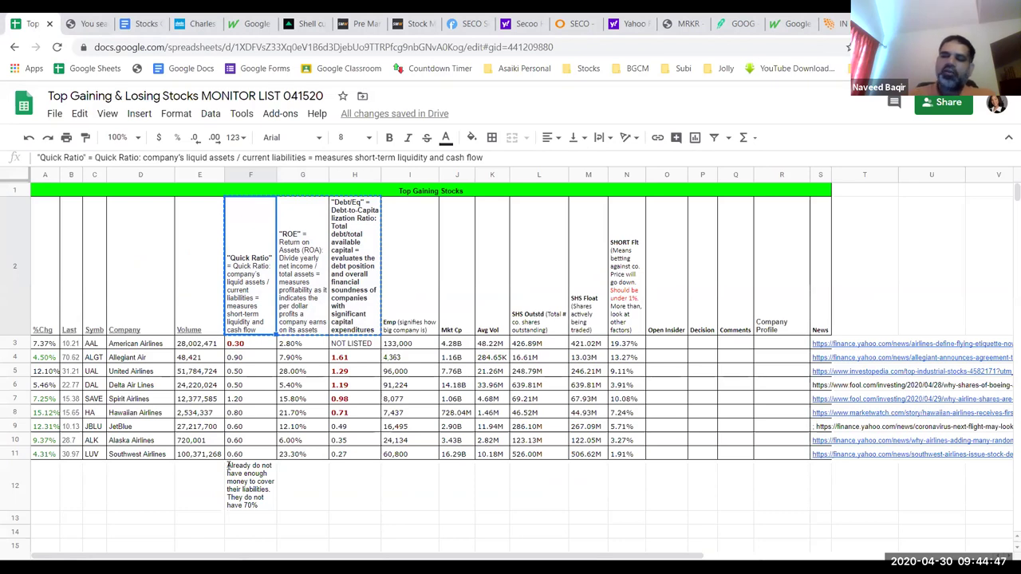
Reword the opening of the note in F12 to "AAL already does not have enough money to cover their liabilities."
double_click(229, 466)
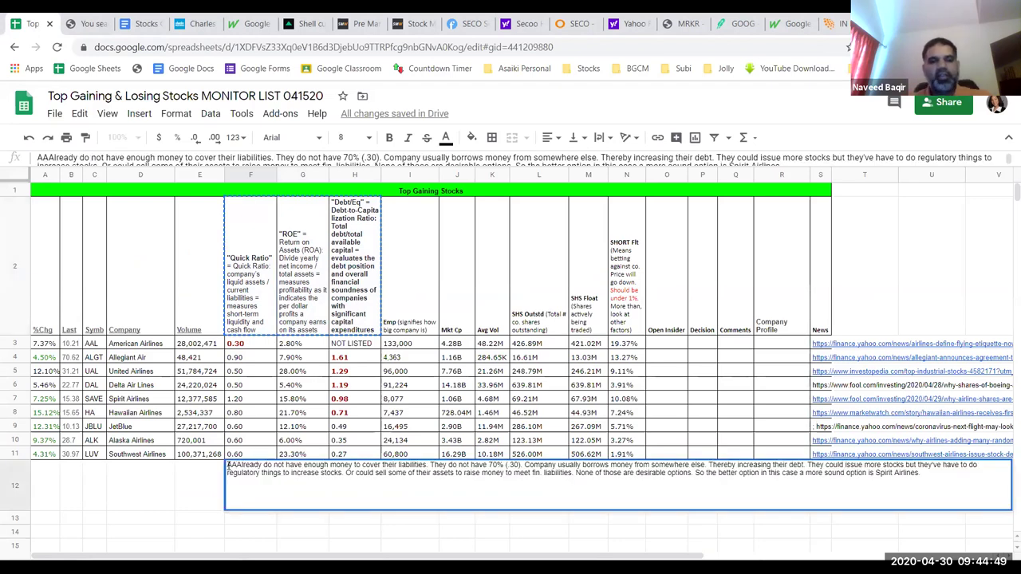
key(BackSpace)
text(L a)
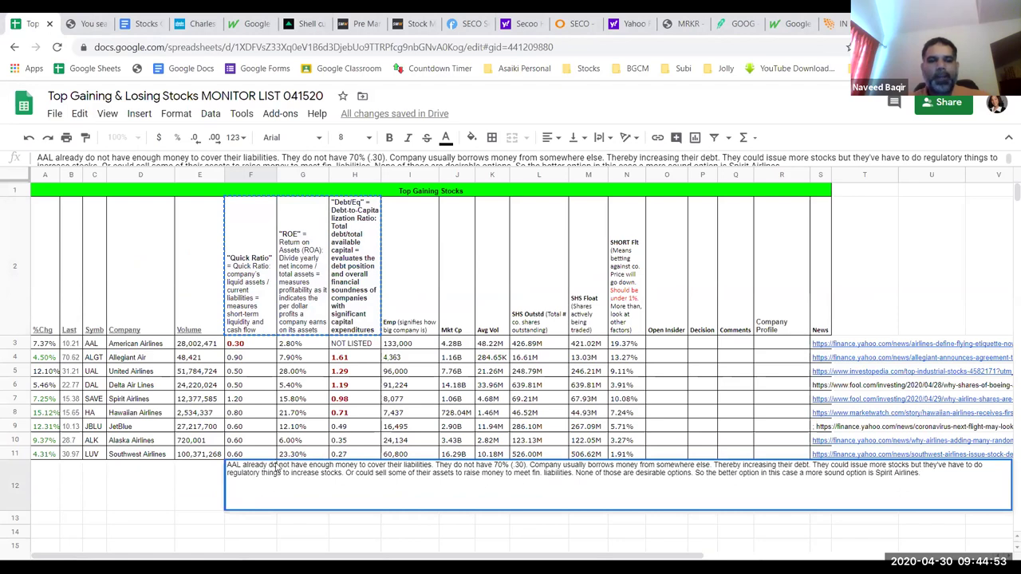
key(Return)
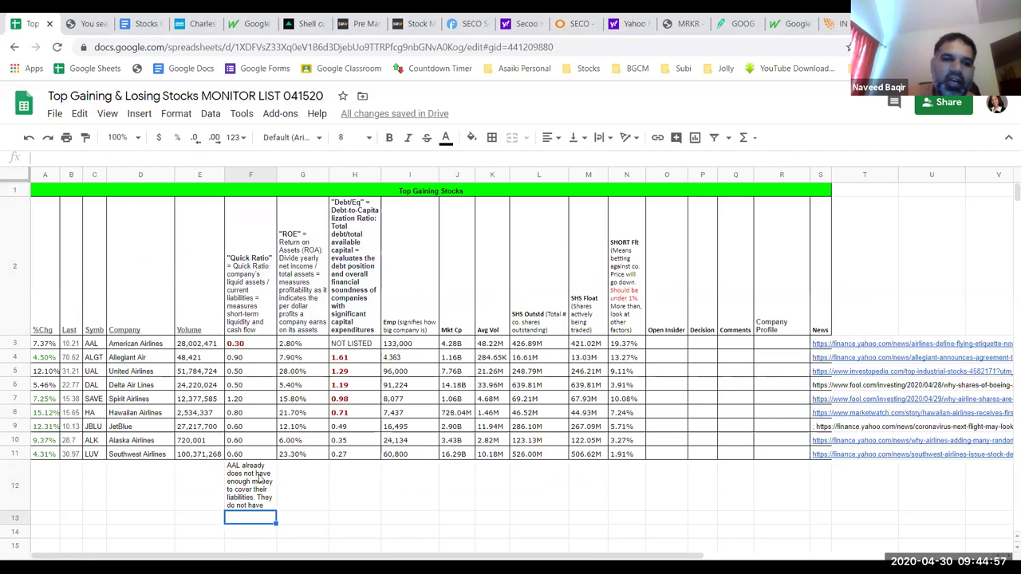
double_click(296, 237)
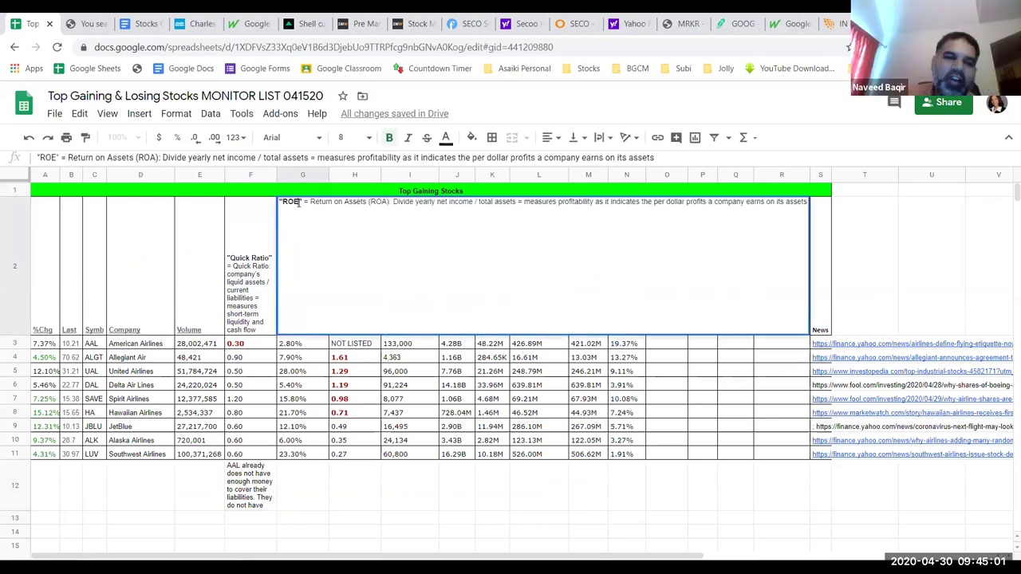
key(BackSpace)
text(A)
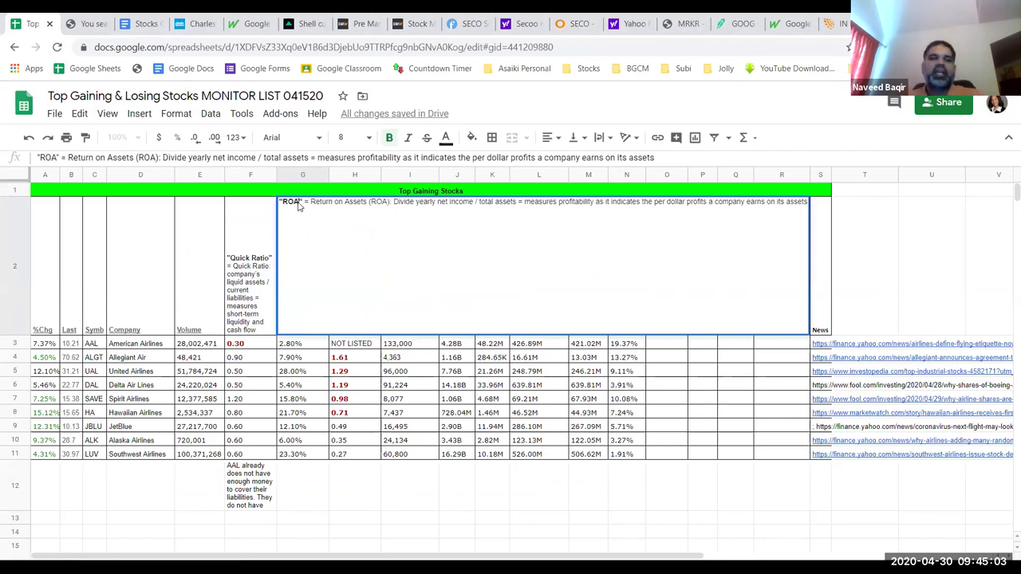
key(Escape)
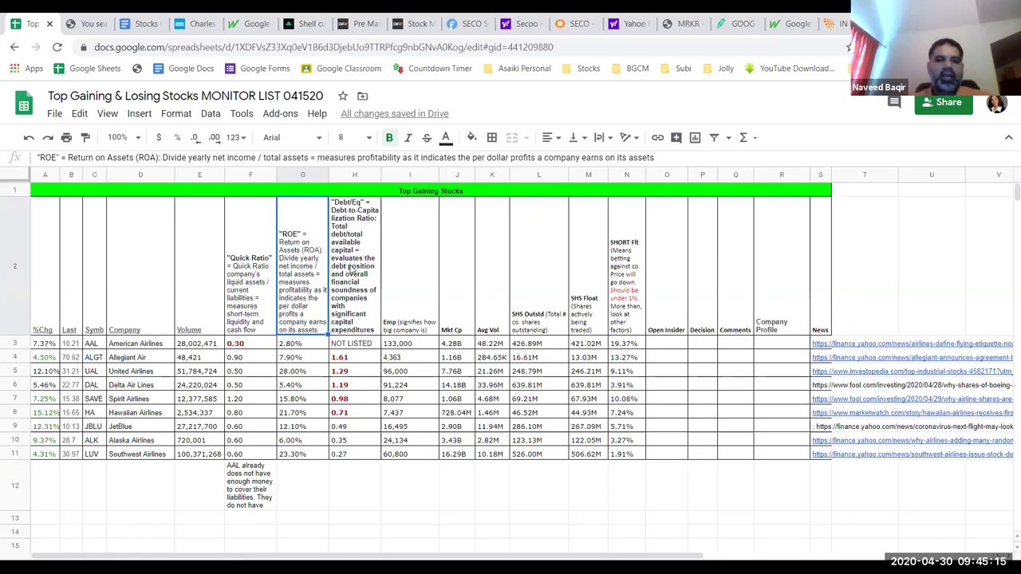
Insert a column before the ROE column, copy the ROE header into G2 and change its label to "ROA"
key(ctrl+v)
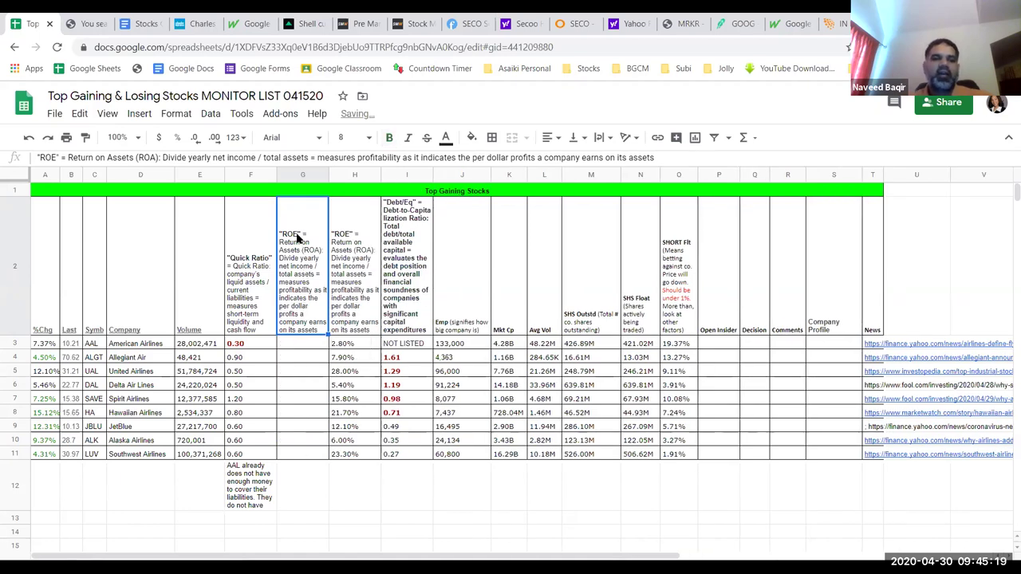
double_click(296, 232)
click(300, 204)
key(BackSpace)
text(A)
key(Return)
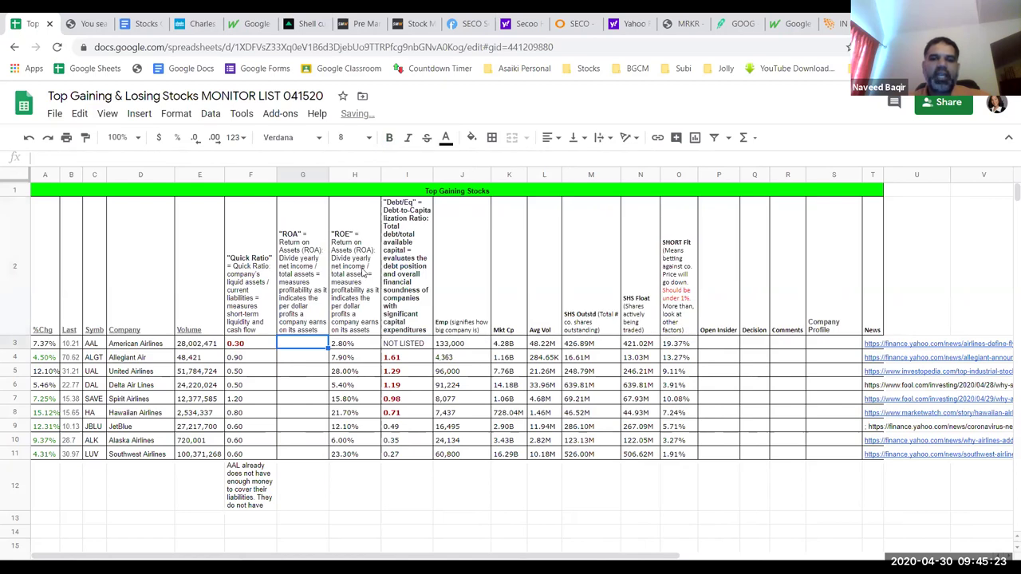
Shorten the H2 header to "ROE" = Return on Equity, removing the rest of the Return on Assets definition
double_click(380, 209)
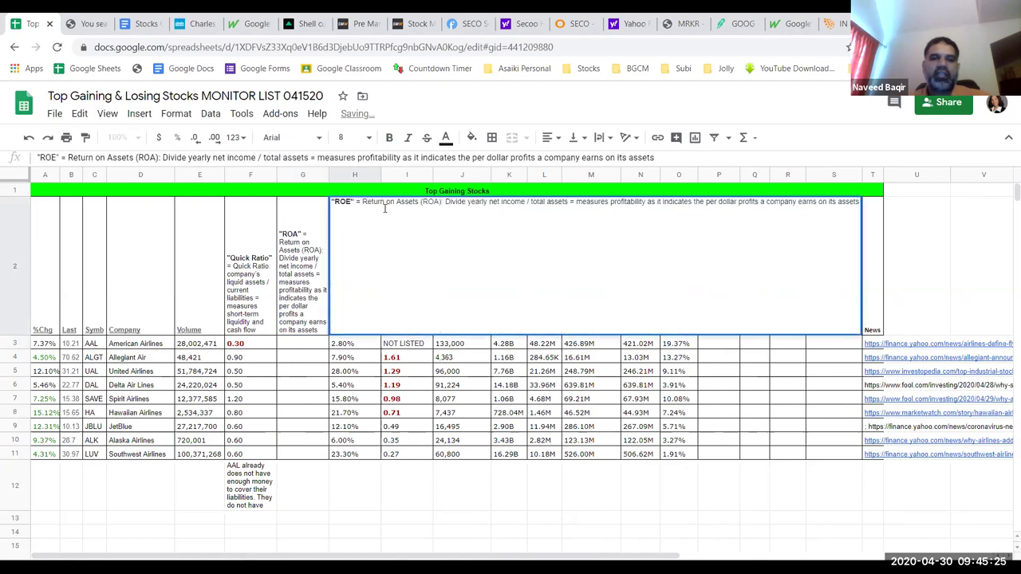
double_click(405, 202)
text(Equ)
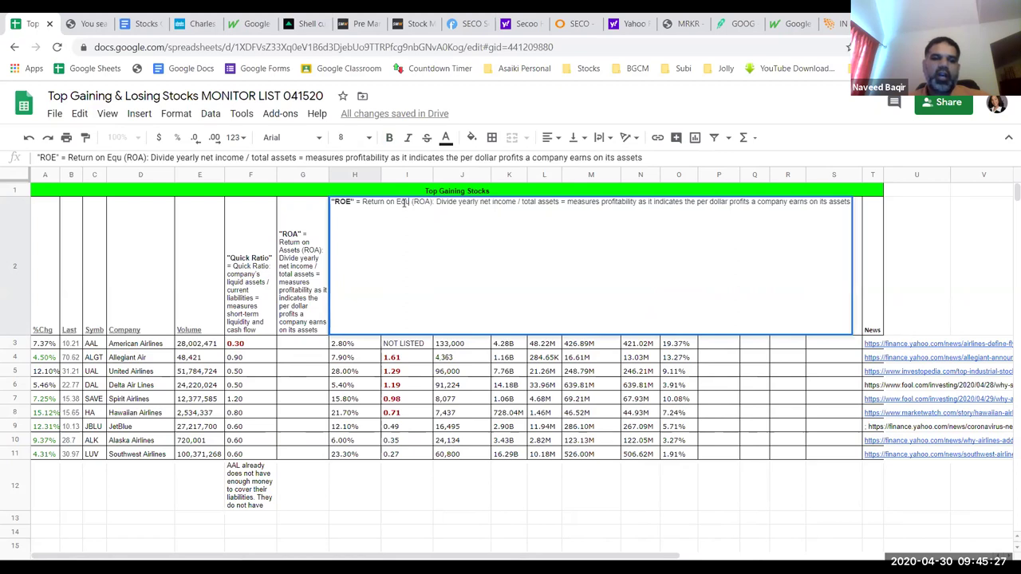
text(ity)
key(Delete)
key(Delete)
key(Delete)
key(Delete)
key(Delete)
key(Delete)
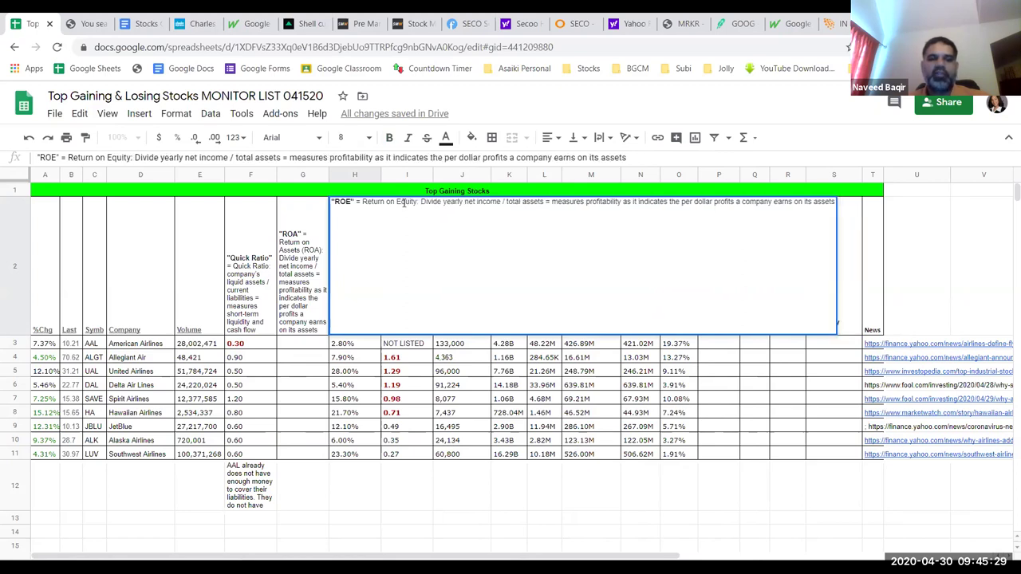
key(Delete)
key(Delete)
key(Delete)
key(Delete)
key(Delete)
key(Delete)
key(Delete)
key(Delete)
key(Delete)
key(Delete)
key(Delete)
key(Delete)
key(Delete)
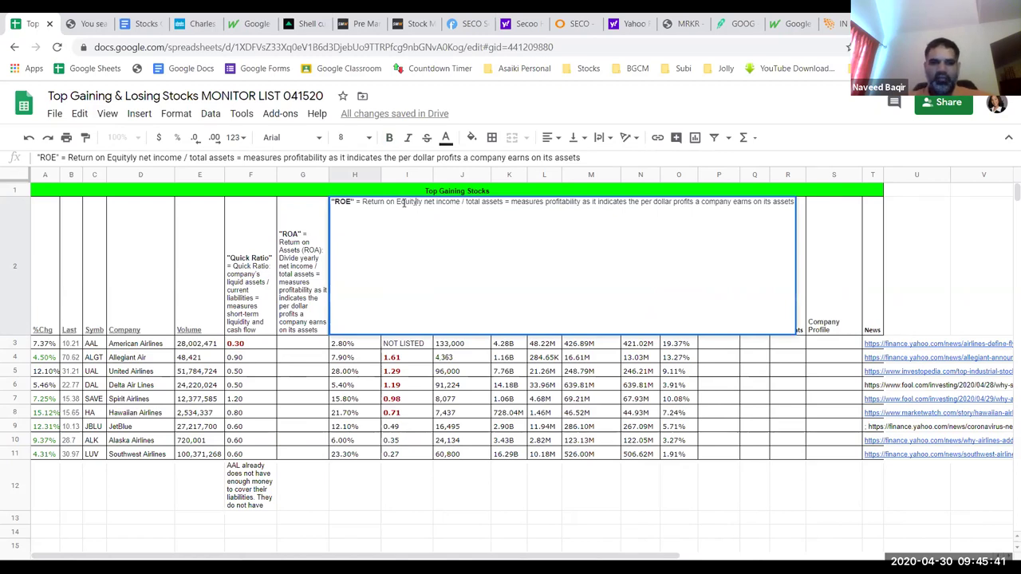
key(Return)
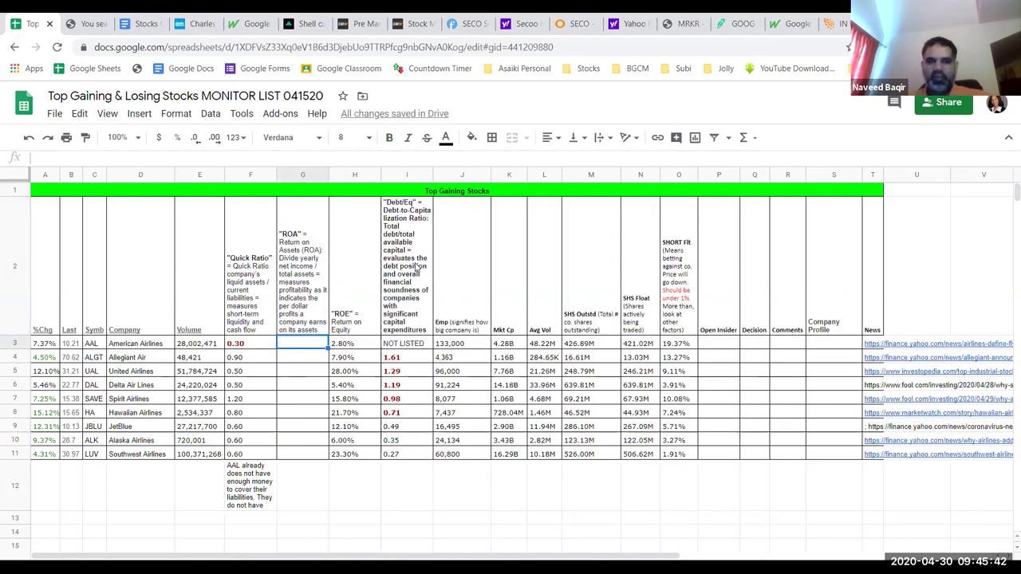
Extend the ROE header in H2 with the formula ": Net Income/Equity"
click(365, 331)
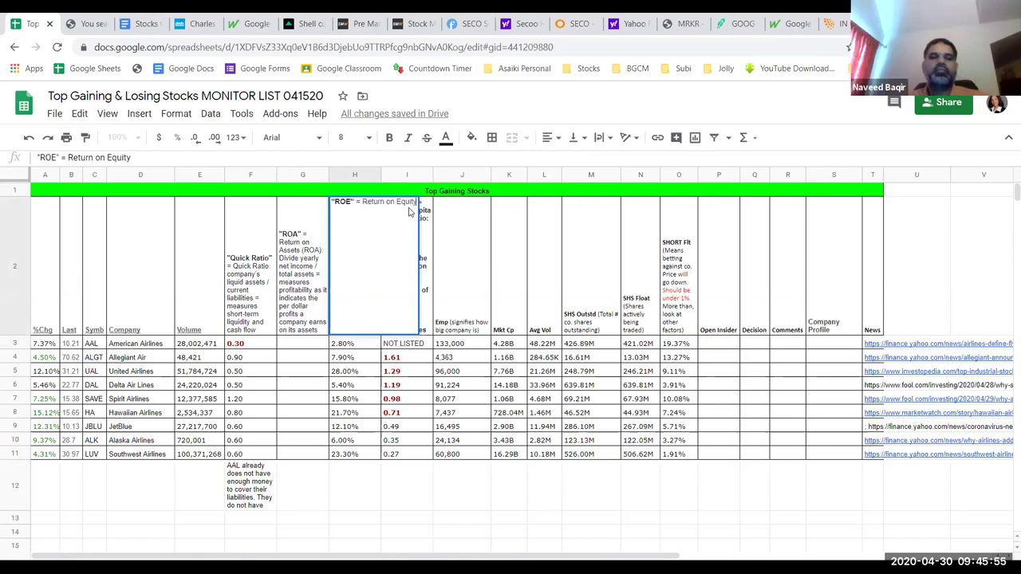
text(: E)
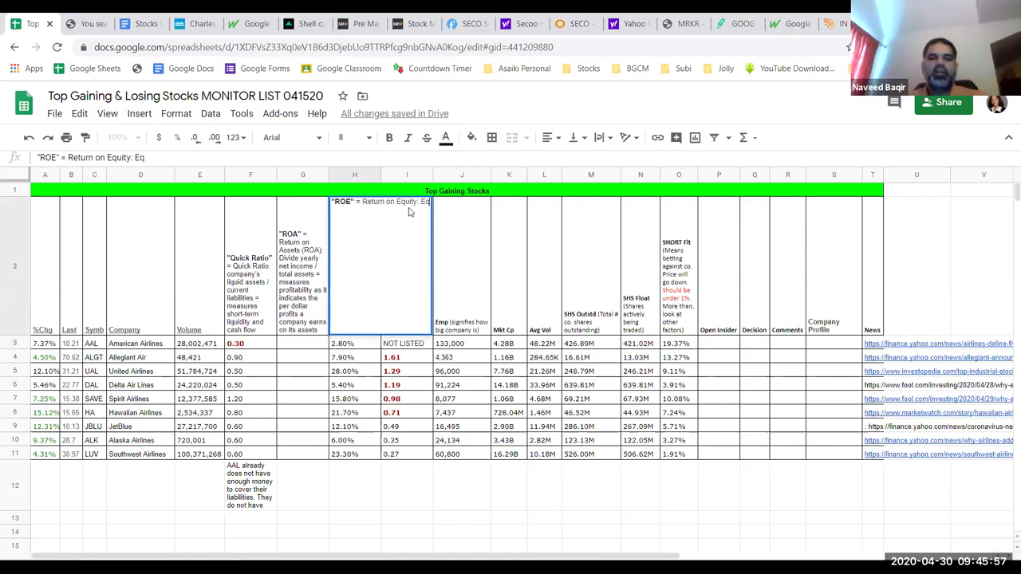
key(BackSpace)
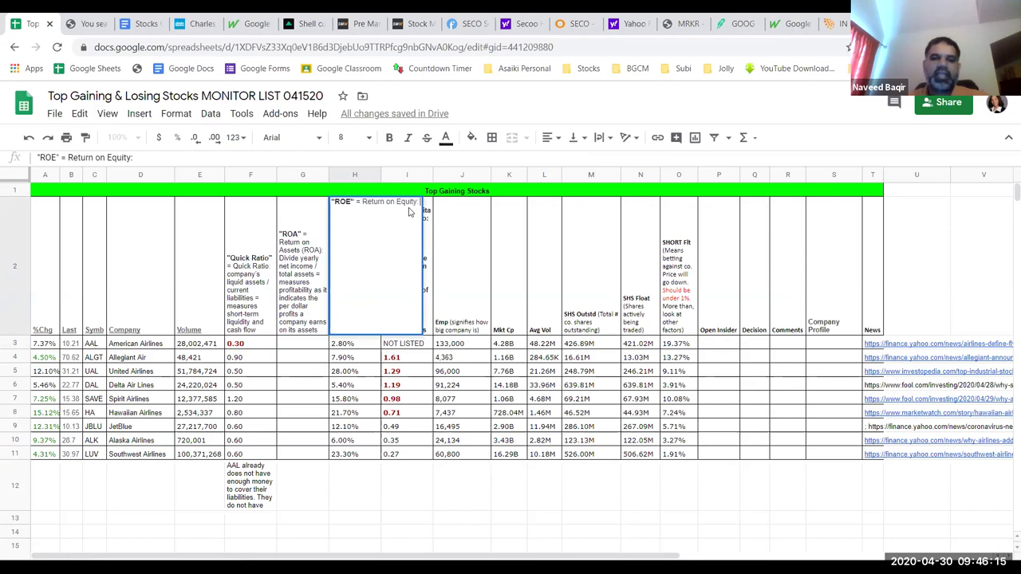
text(Div)
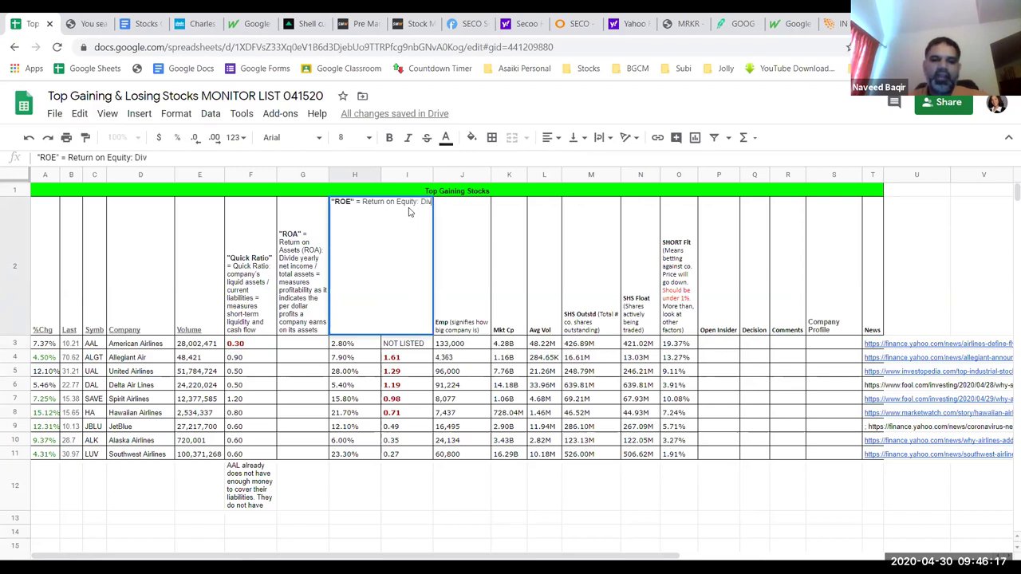
key(BackSpace)
key(BackSpace)
key(BackSpace)
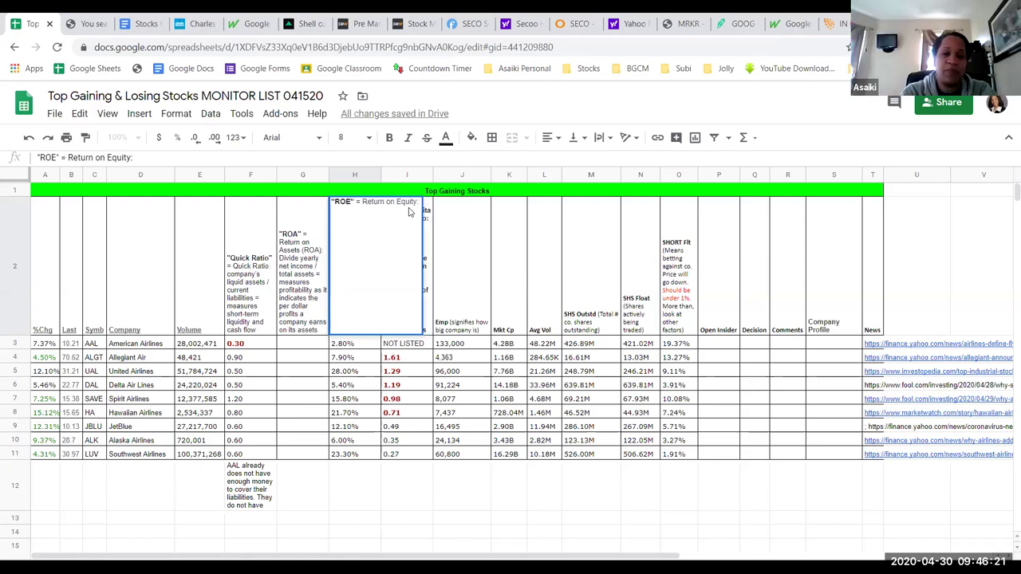
text(Net Inc)
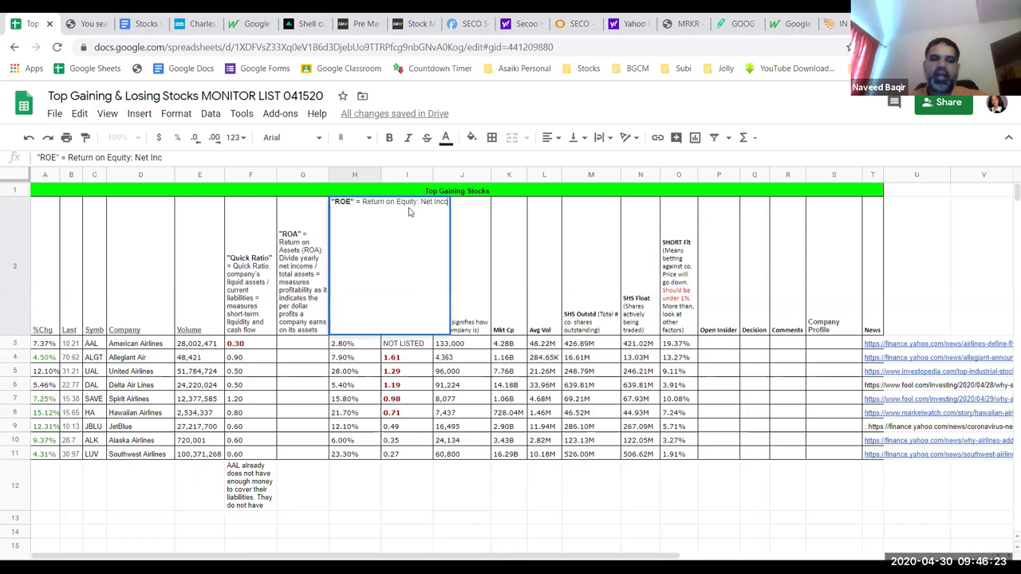
text(ome/)
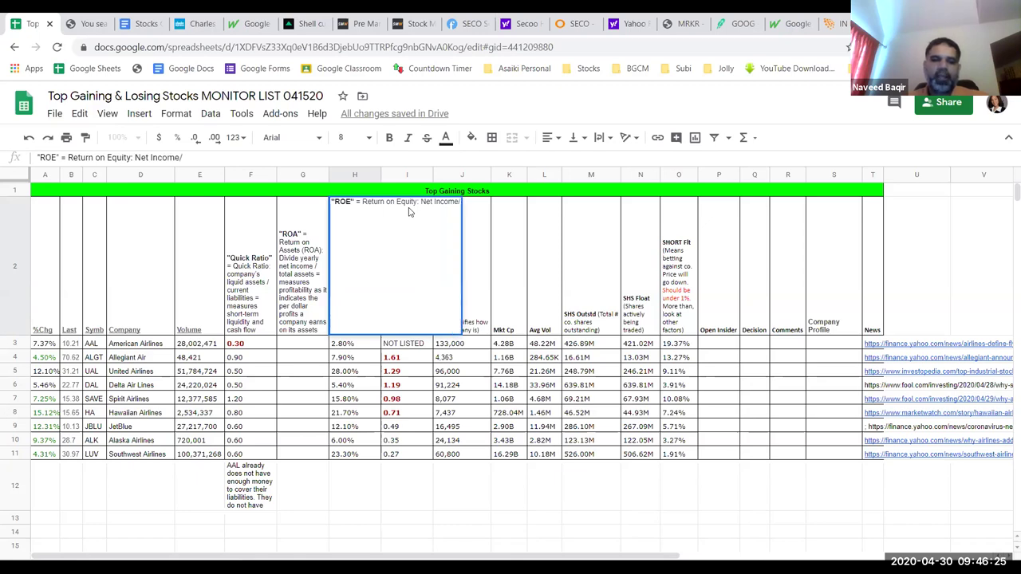
text(Equity)
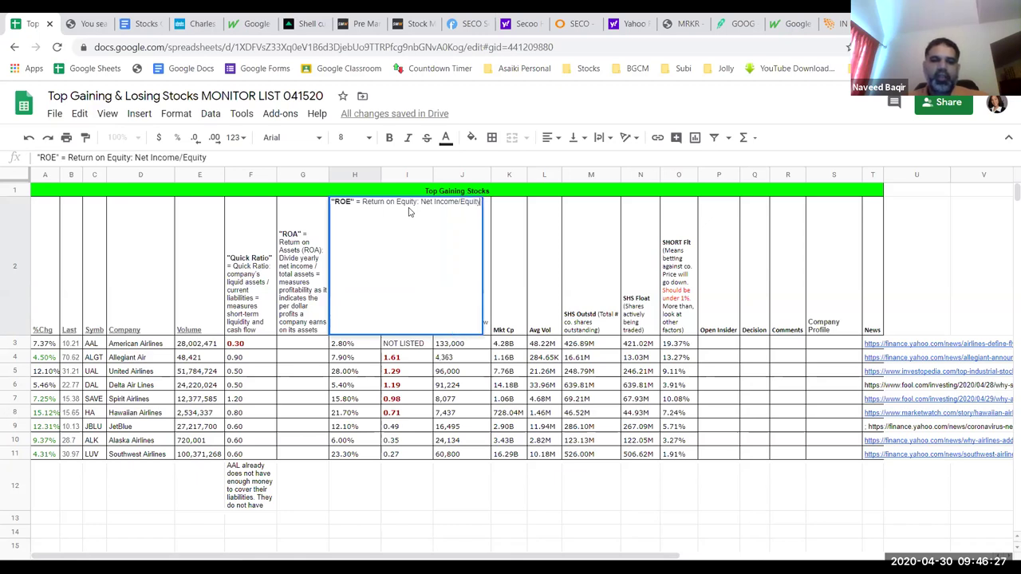
Insert "Shareholders" before Equity in the H2 formula and space out the slash so it reads "Net Income / Shareholders Equity"
key(Left)
key(Left)
key(Left)
key(Left)
key(Left)
key(Left)
text(S)
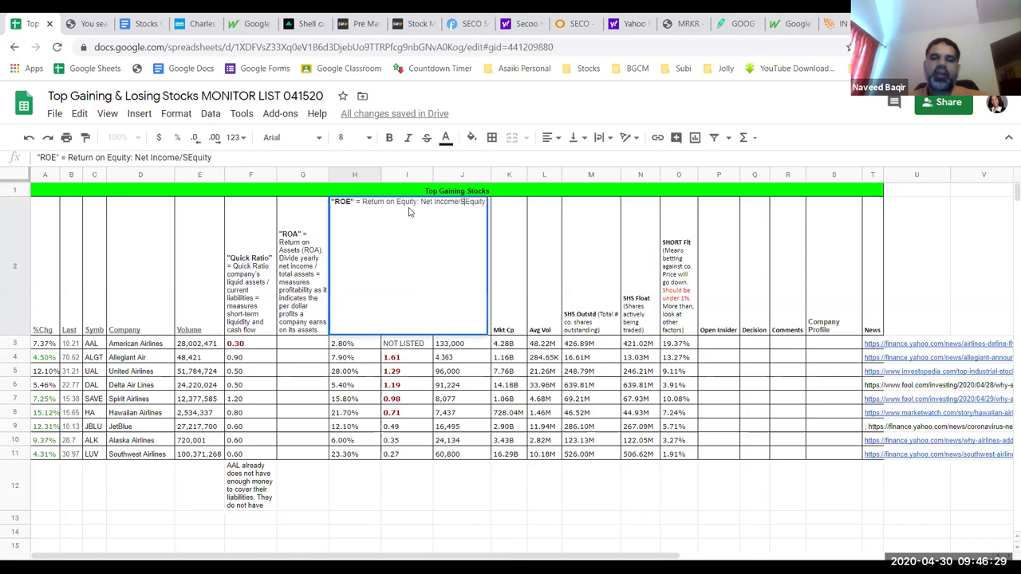
text(hareholders)
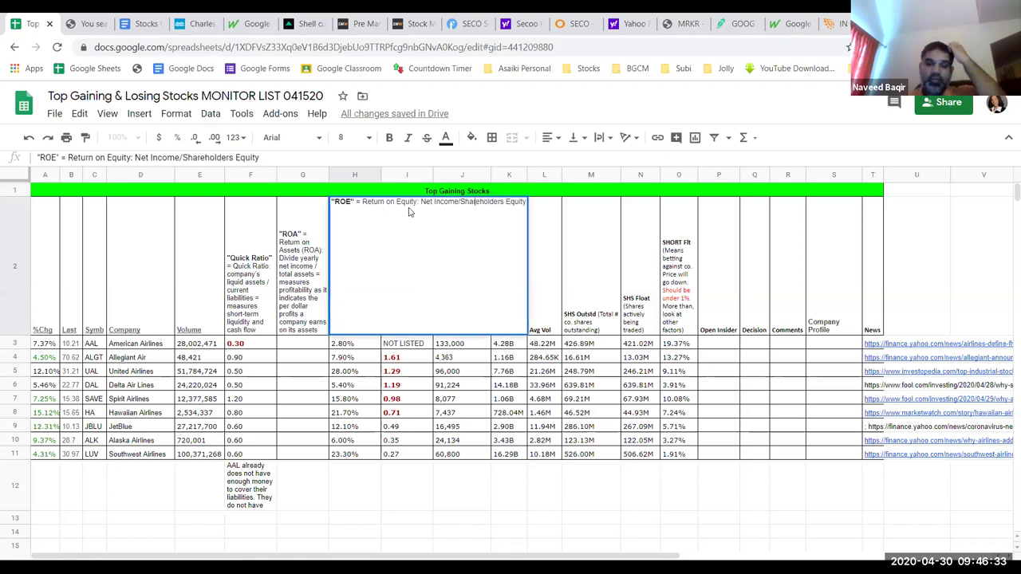
key(Left)
key(Left)
key(Left)
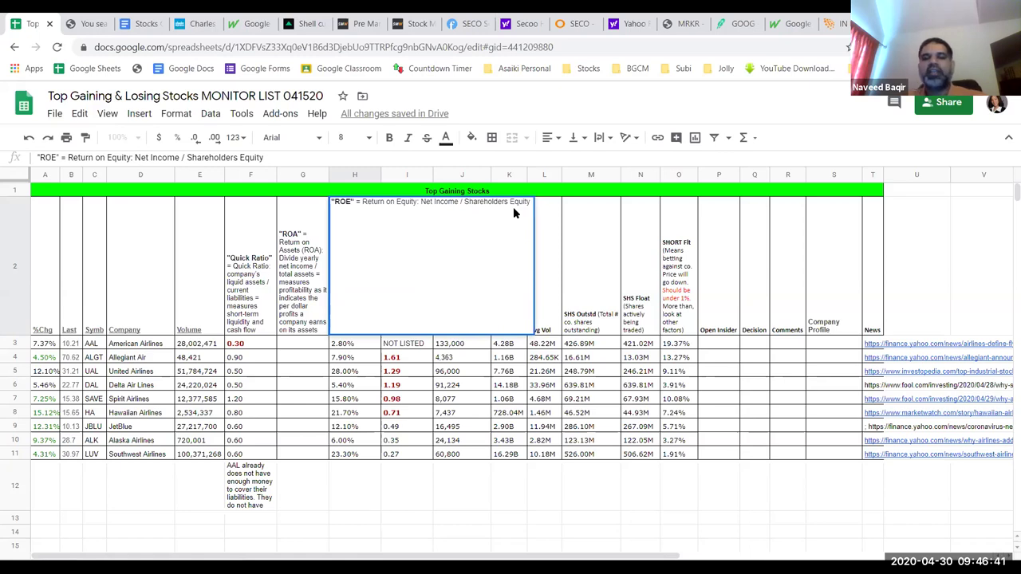
In H2, add "(found in balance sheets)" after Shareholders Equity and "(found in income statements)" after Net Income
text((found in balance she)
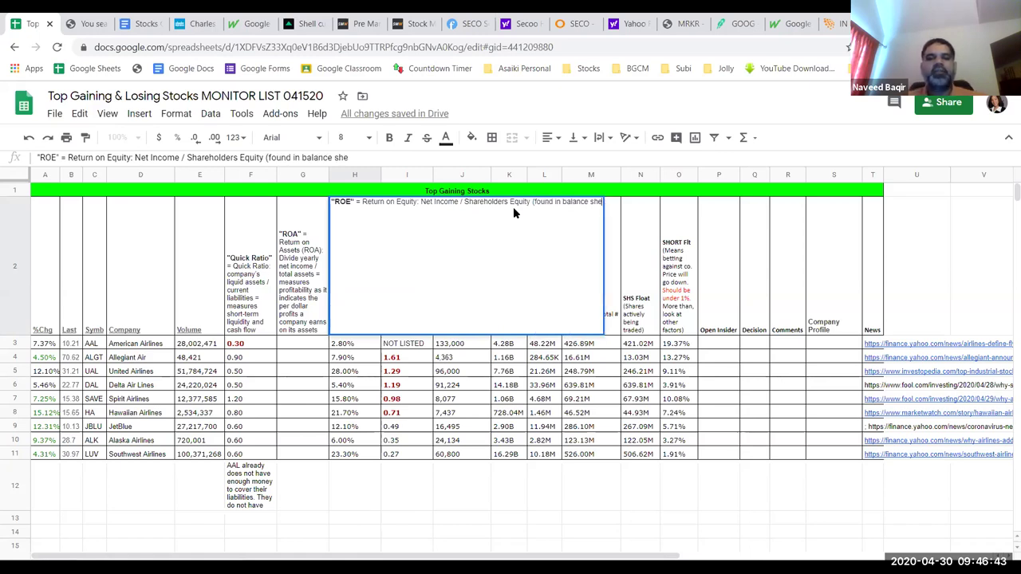
text(ets))
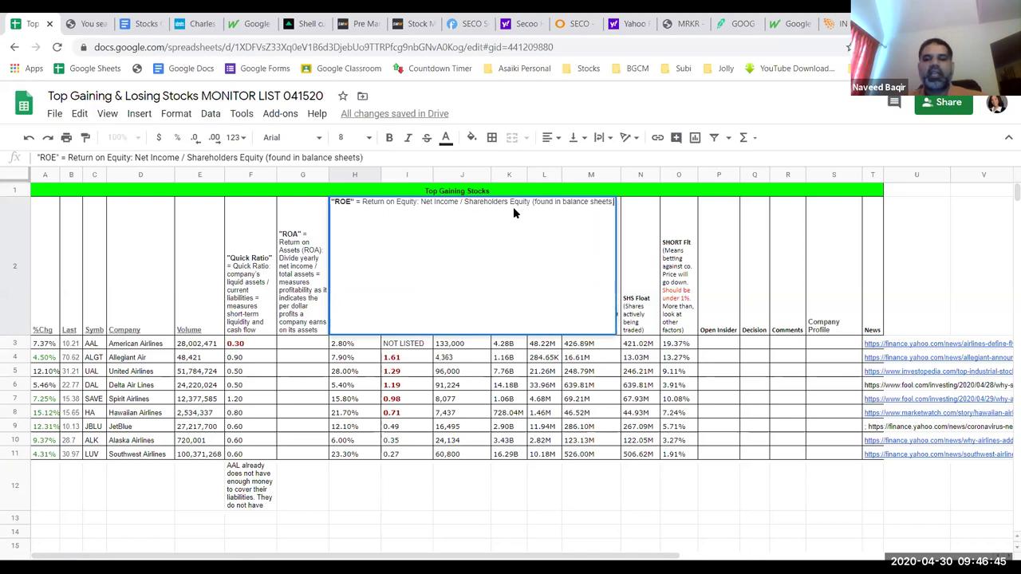
key(BackSpace)
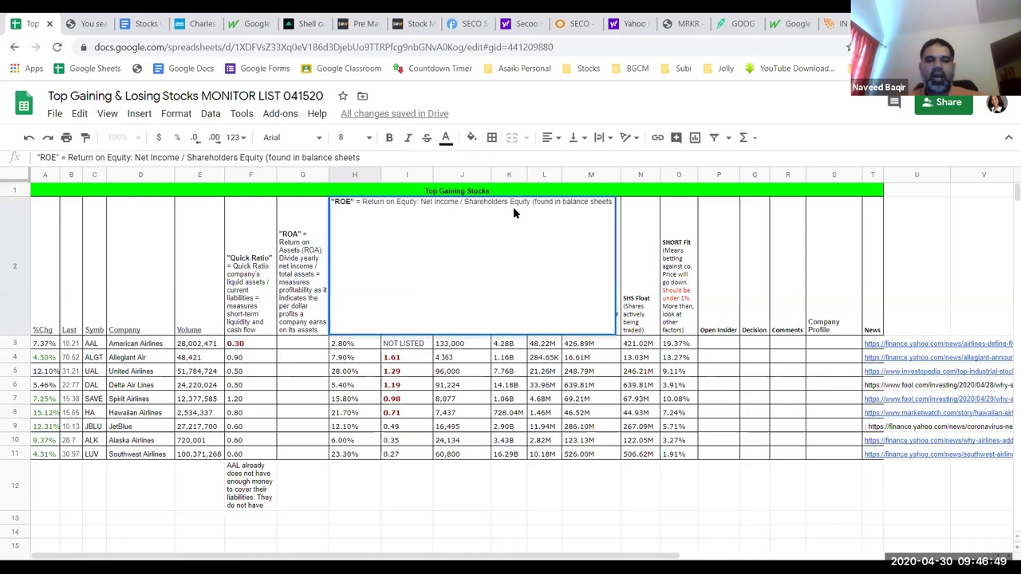
text())
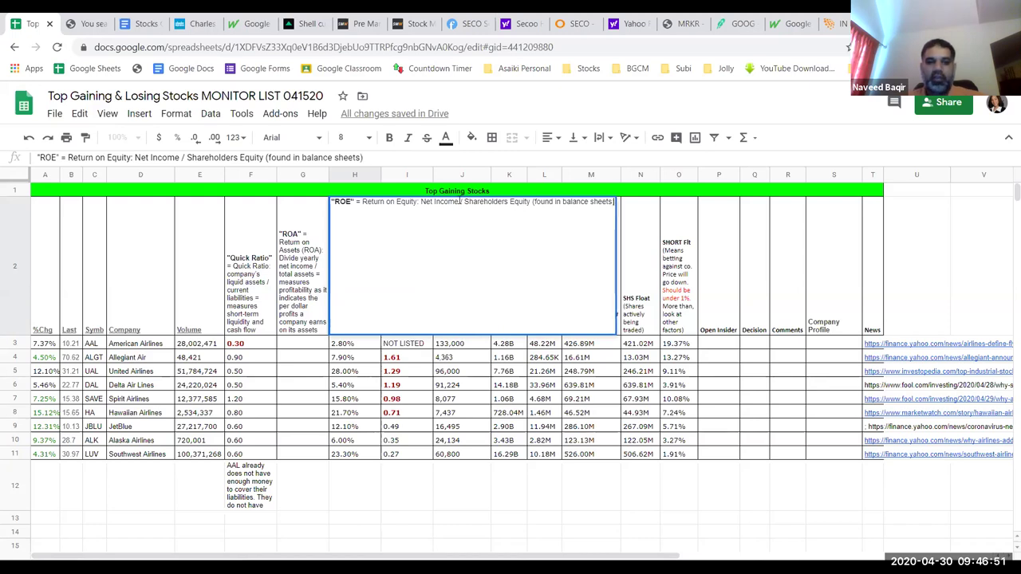
click(459, 201)
text((found in inc)
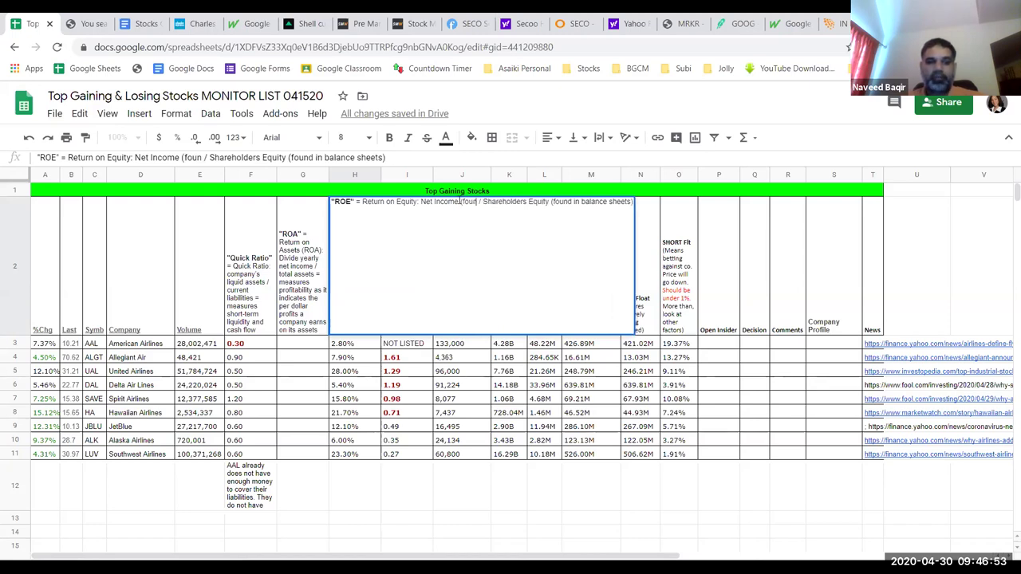
text(ome stat)
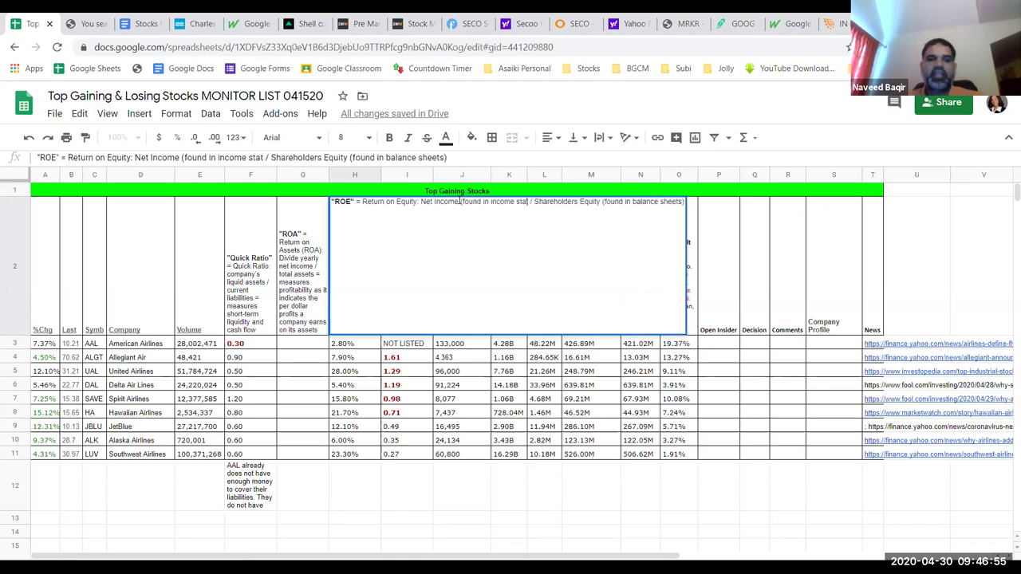
text(ements))
key(Return)
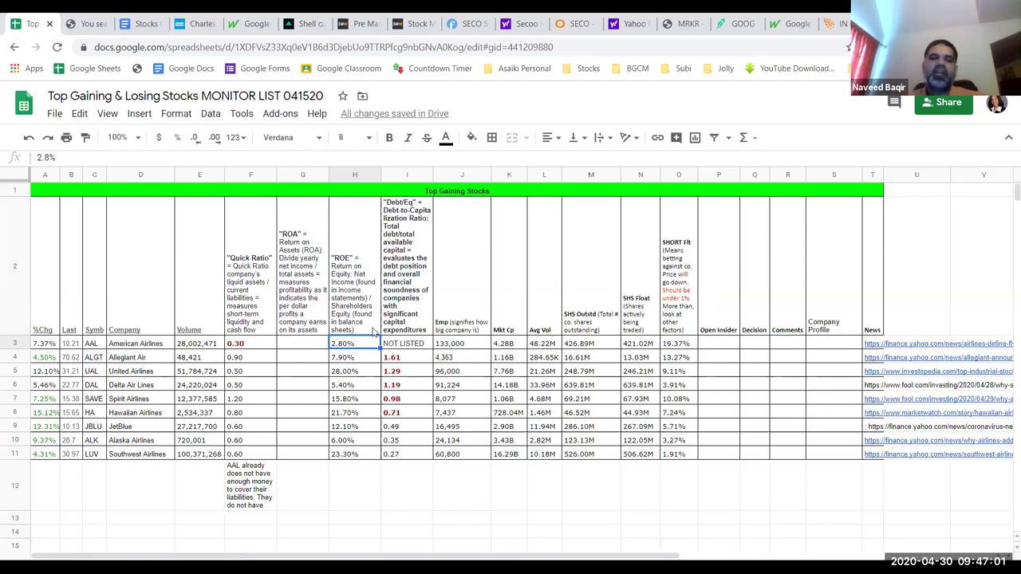
Append to H2: "Tells companies profitability based on equity. Means how much profit a company's able to make based on per dollar per equity."
double_click(372, 331)
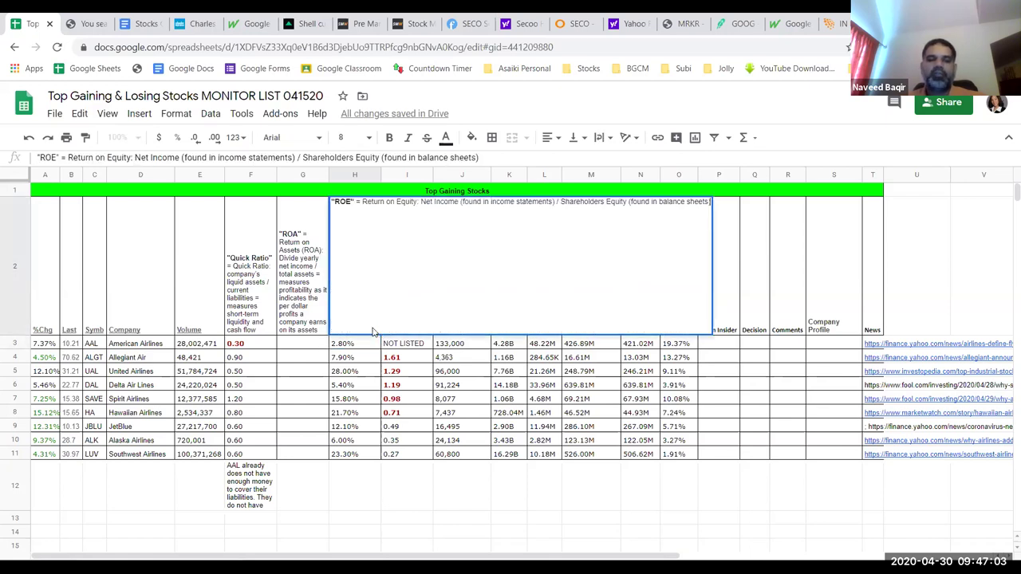
text(. Tell)
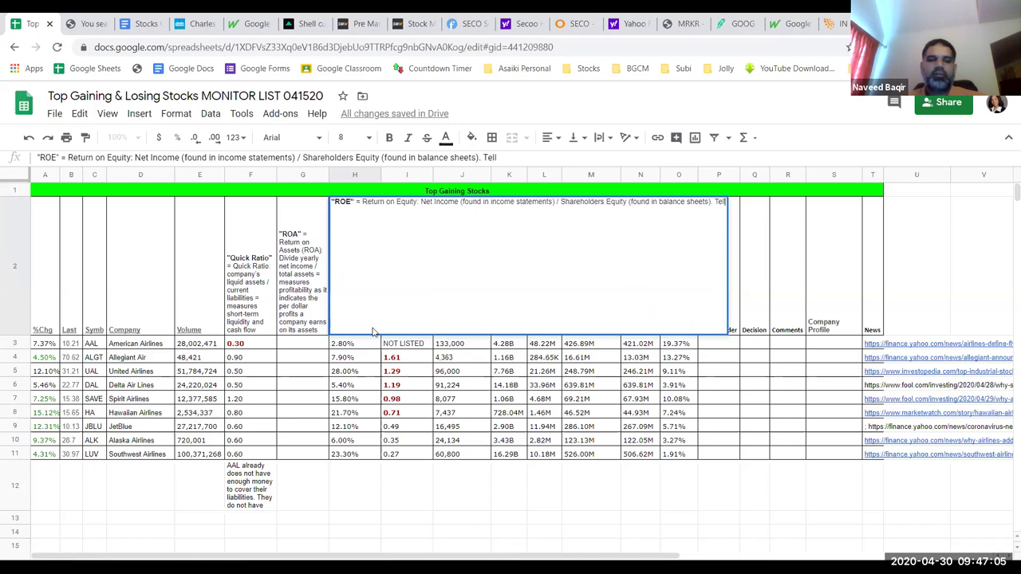
text(s comp)
text(anies pro)
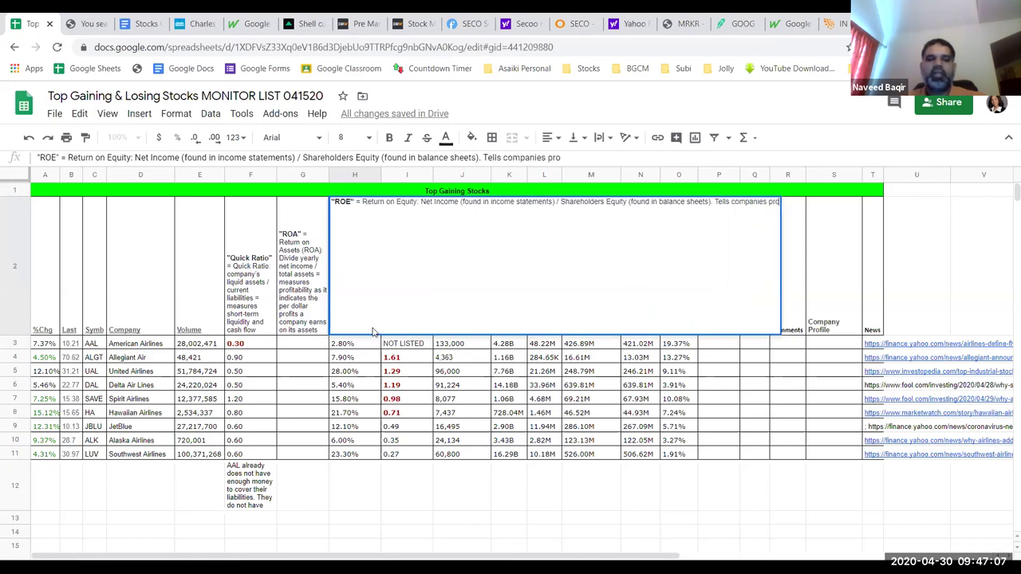
text(fitability)
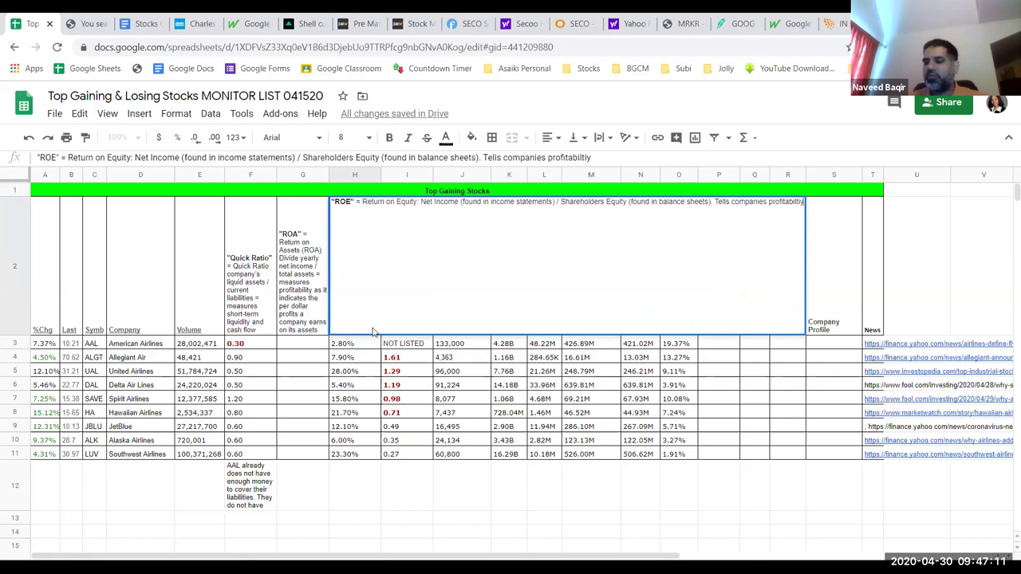
text( based on equity. Means how much e)
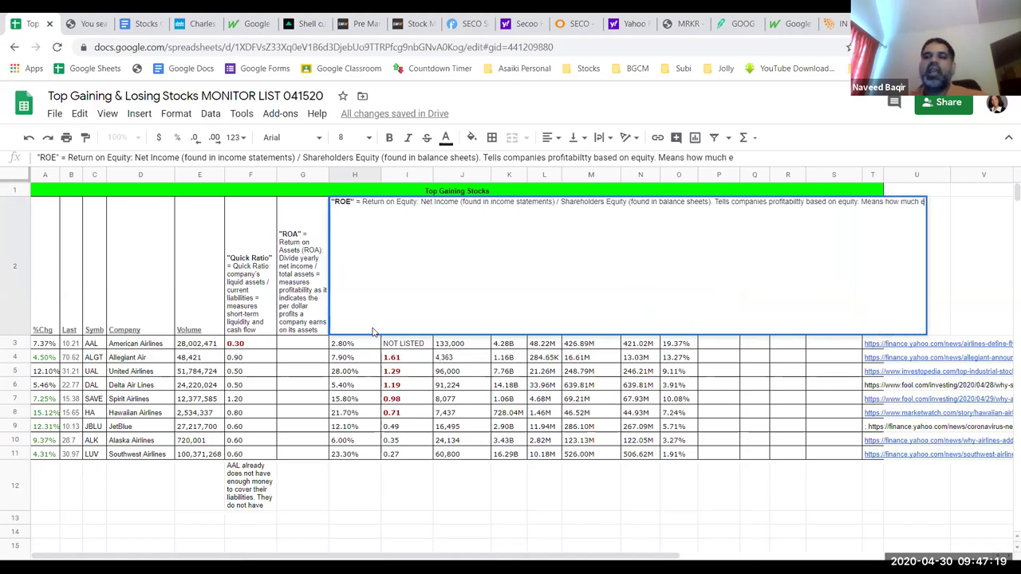
key(BackSpace)
text(profit a)
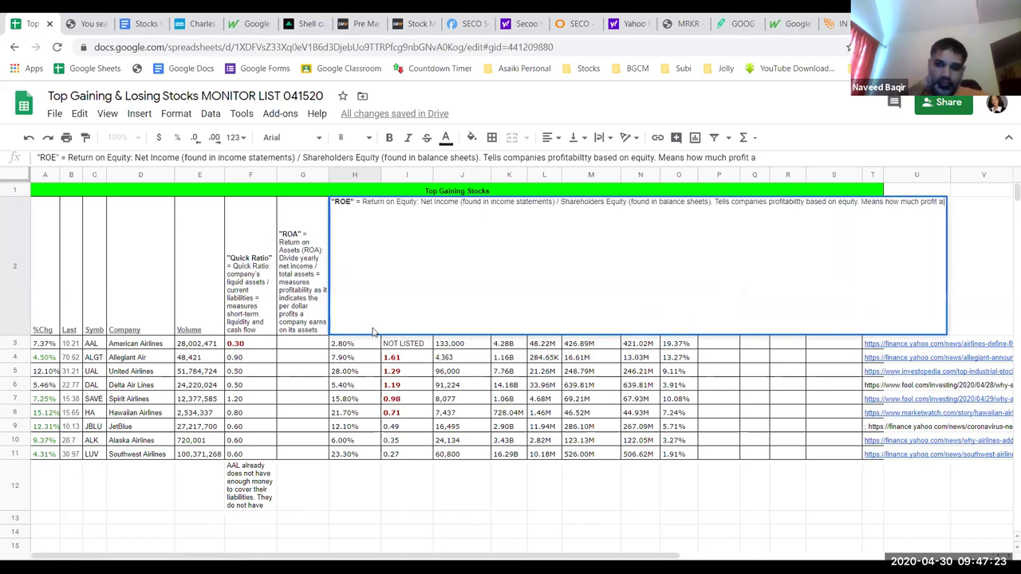
text( company's able to make.)
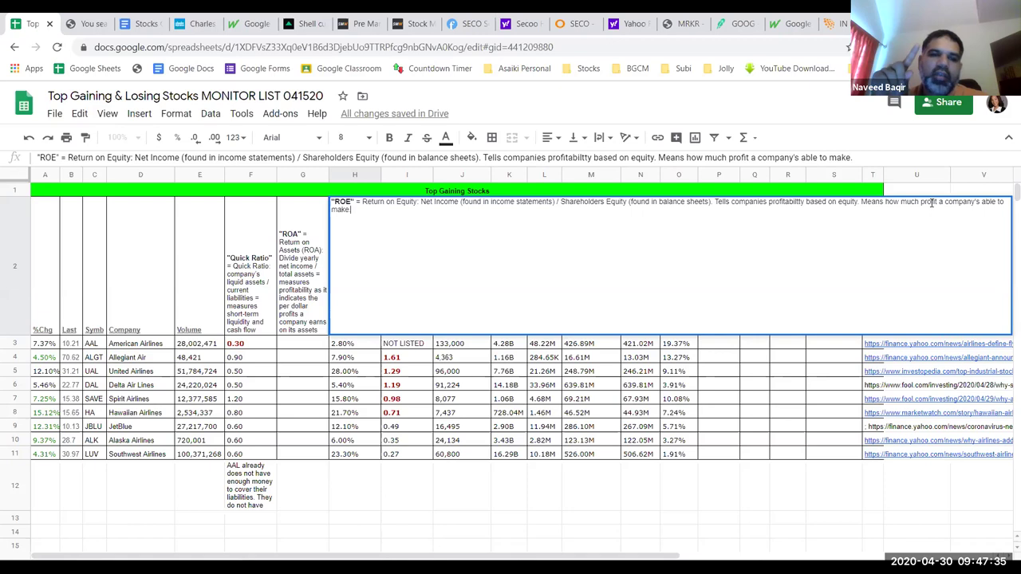
text(based on per dolla)
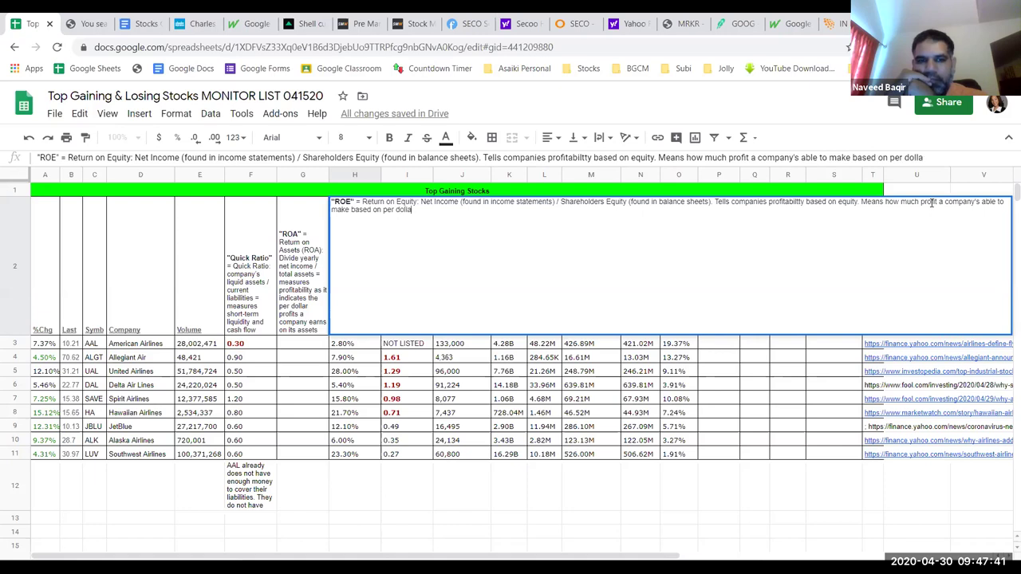
text(r per eqiuity.)
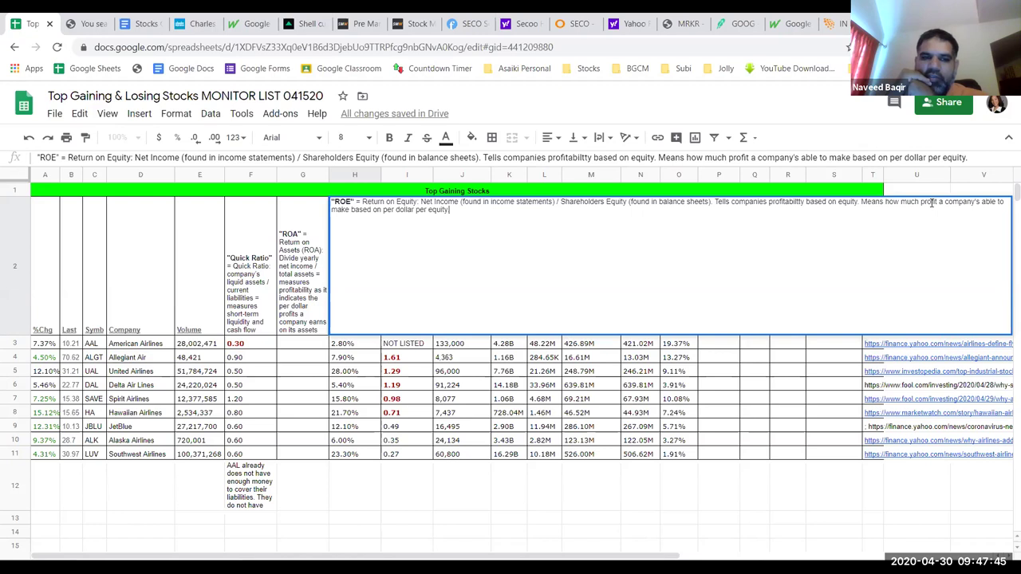
key(Return)
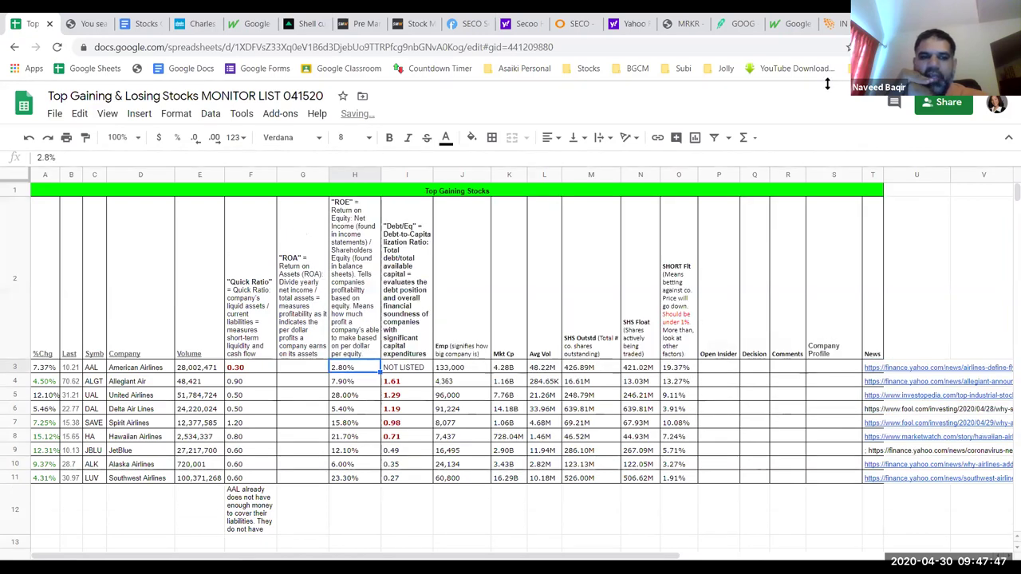
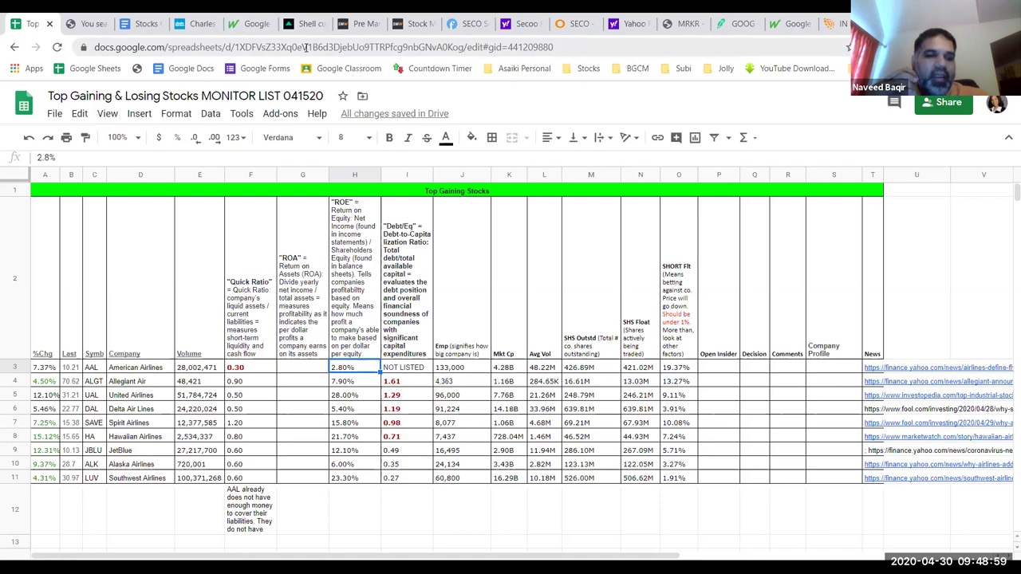
Enter the ROA values in G3:G5: 2.80% for American Airlines, 7.90% for Allegiant Air and 5.80% for United Airlines
click(305, 367)
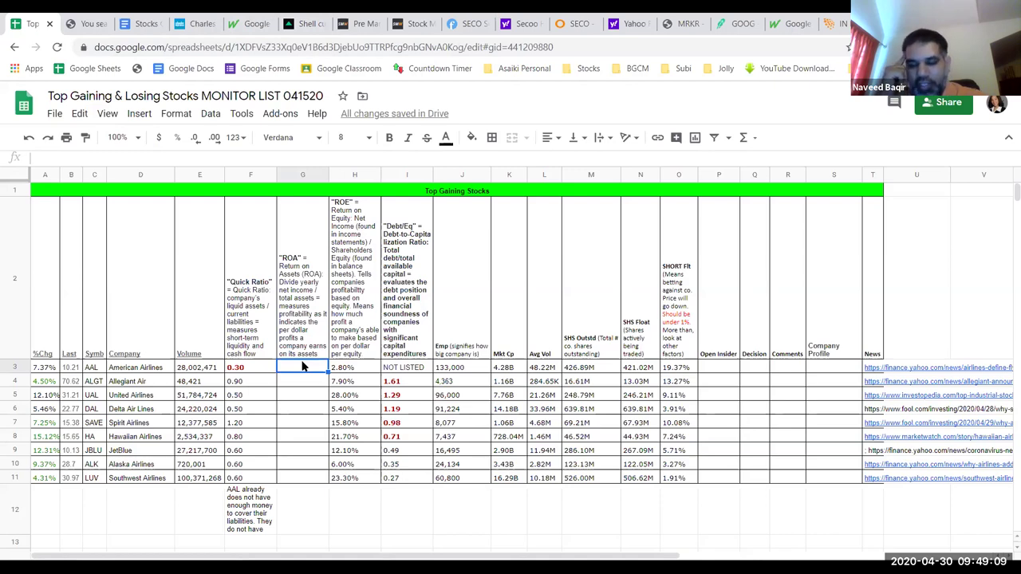
text(2.80%)
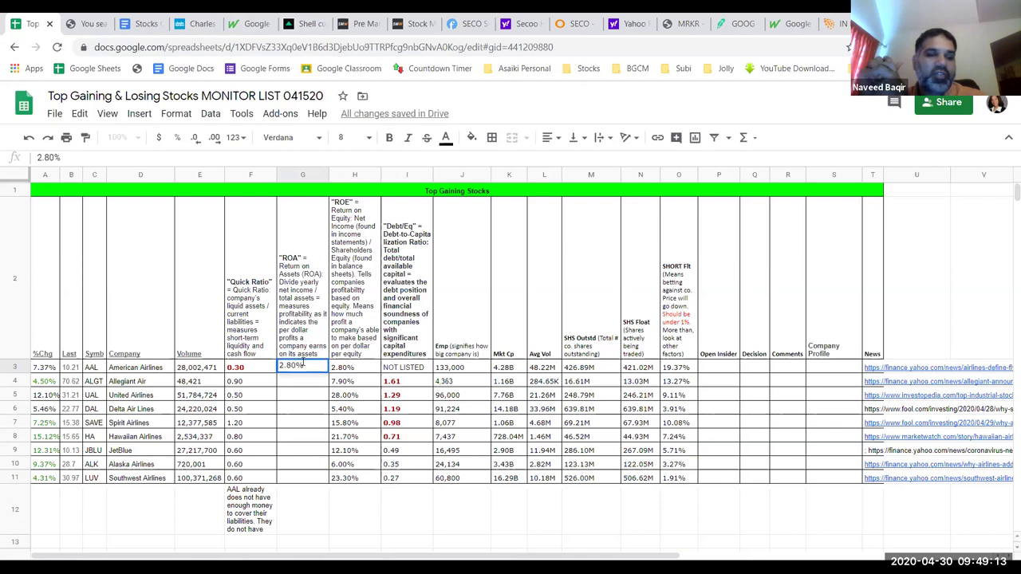
key(Return)
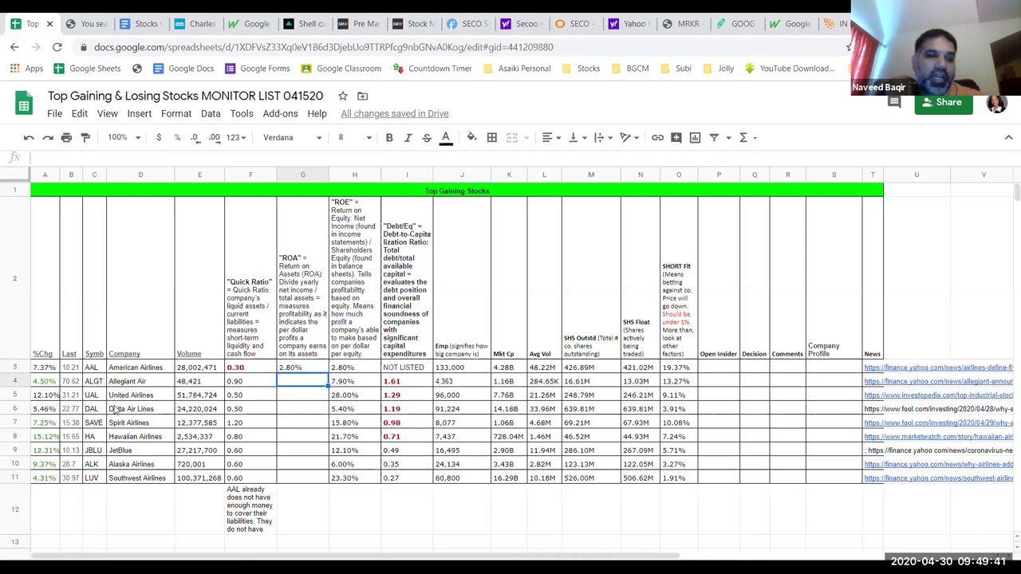
text(7.90%)
key(Return)
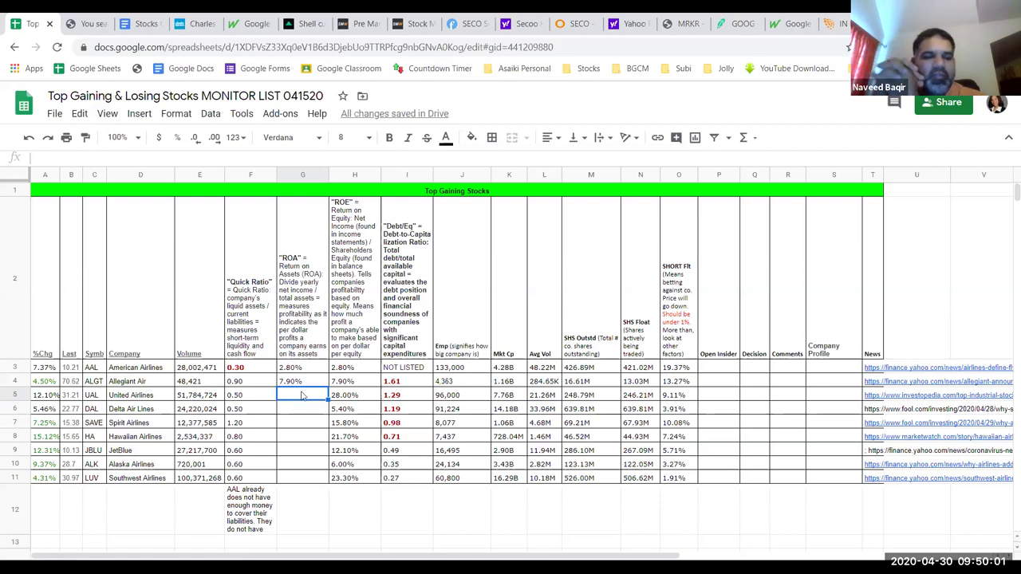
text(5.80)
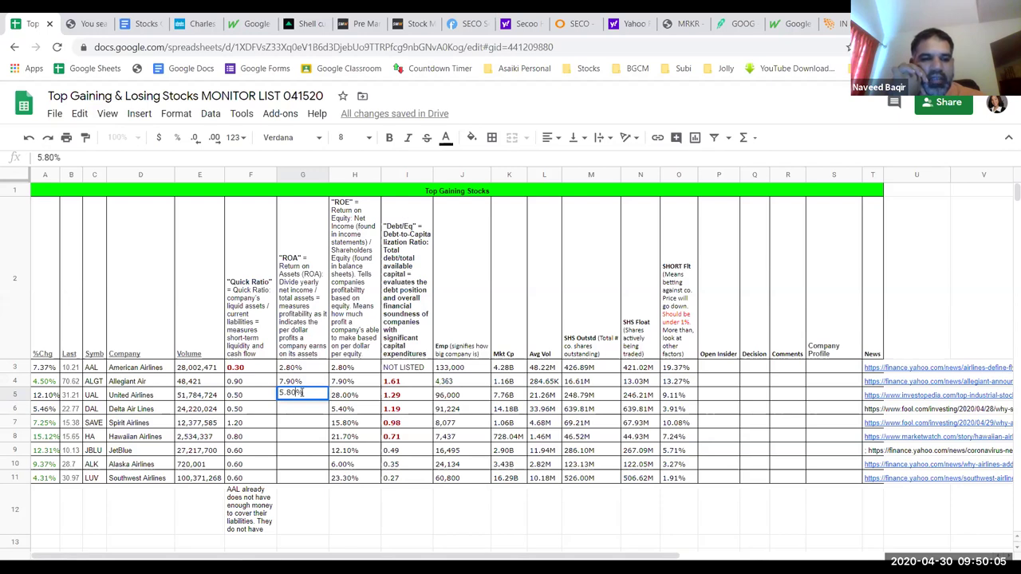
key(Return)
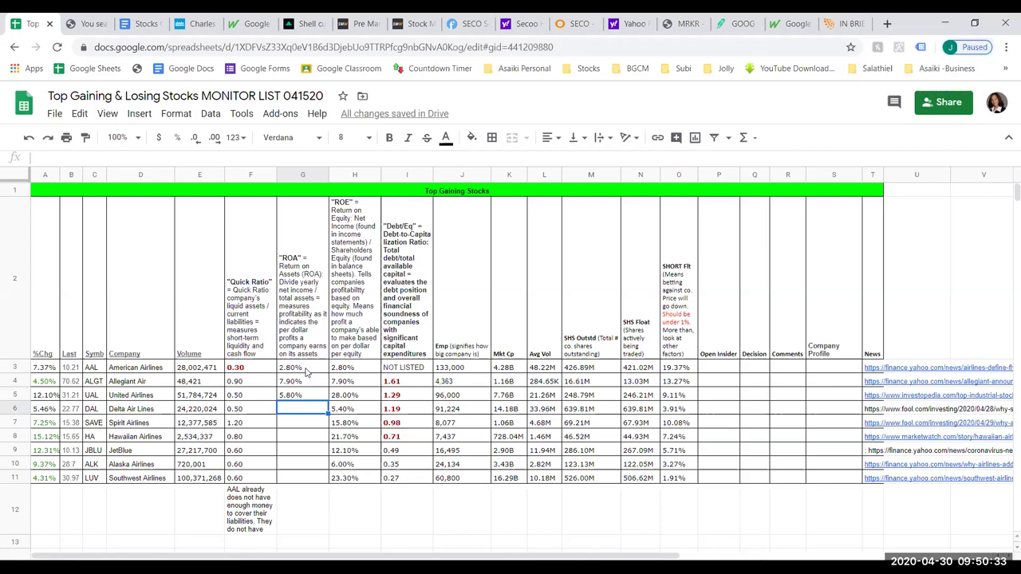
Set the ROE in column H to "None listed" for American Airlines and 28.10% for Allegiant Air
click(347, 383)
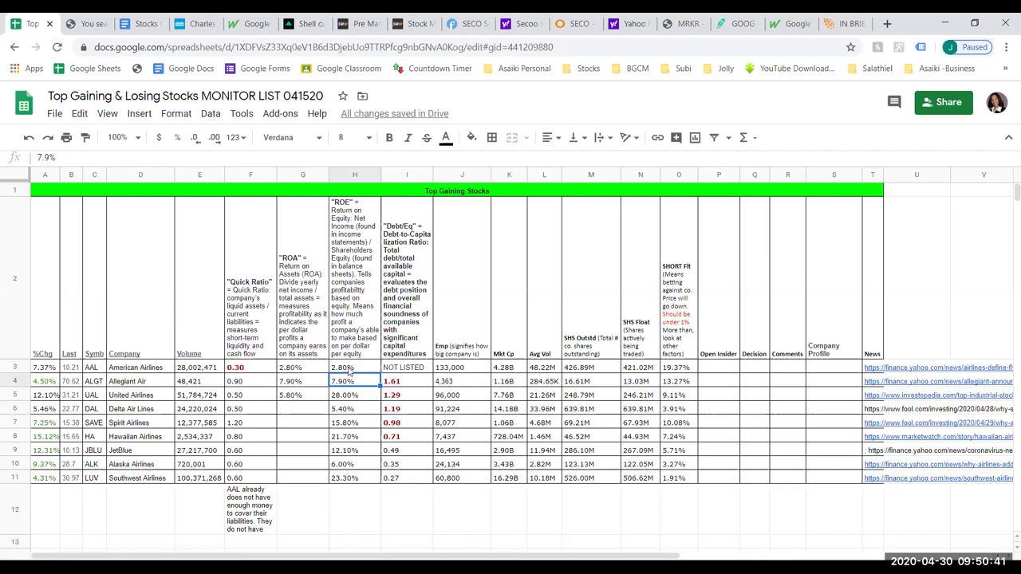
key(ctrl+z)
click(291, 409)
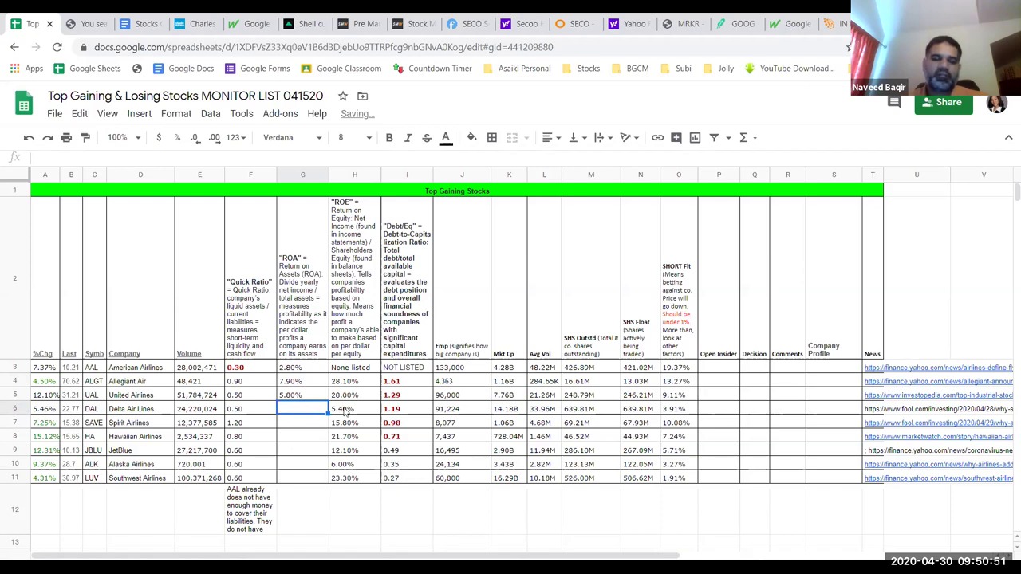
Copy the 5.40% from Delta Air Lines' ROE cell into its ROA cell G6, and set the ROE in H6 to 23.90%
click(348, 410)
key(ctrl+c)
key(Left)
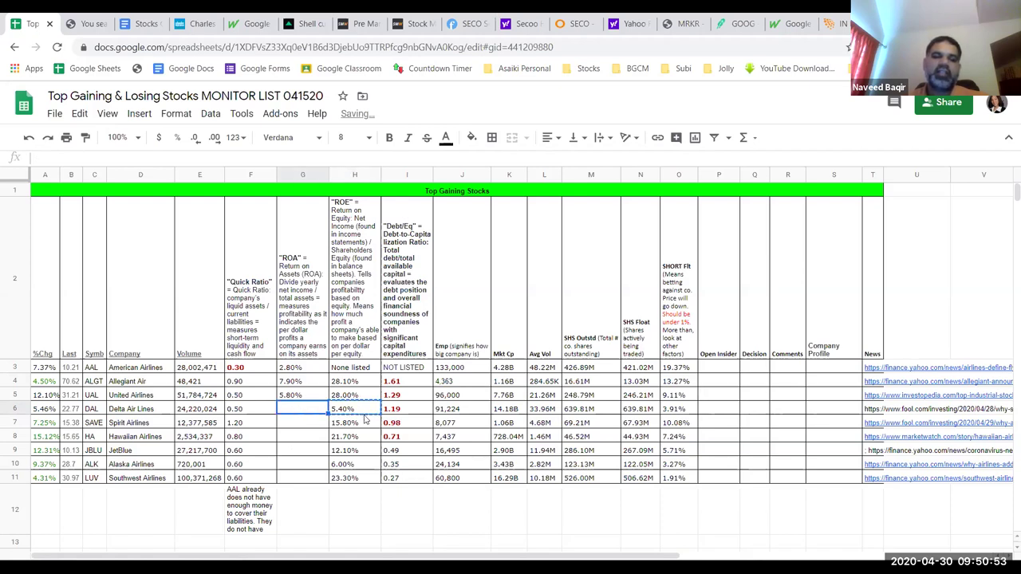
key(ctrl+v)
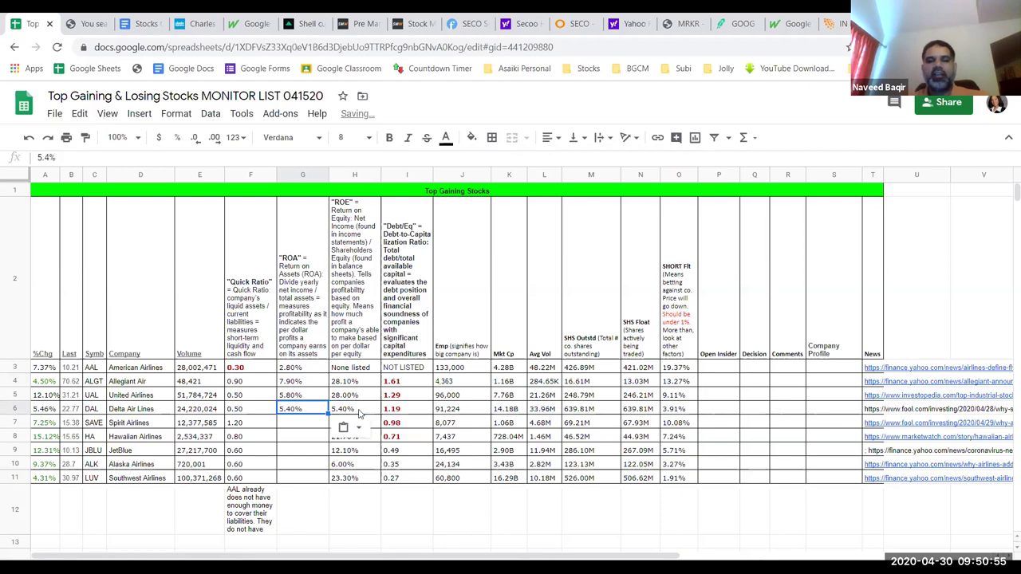
click(360, 413)
text(2)
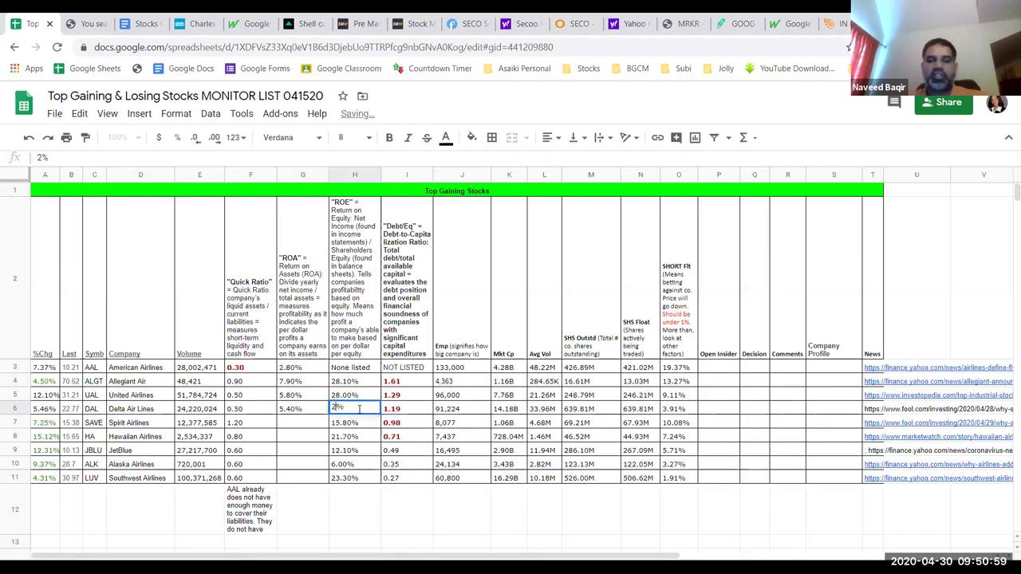
text(3.90)
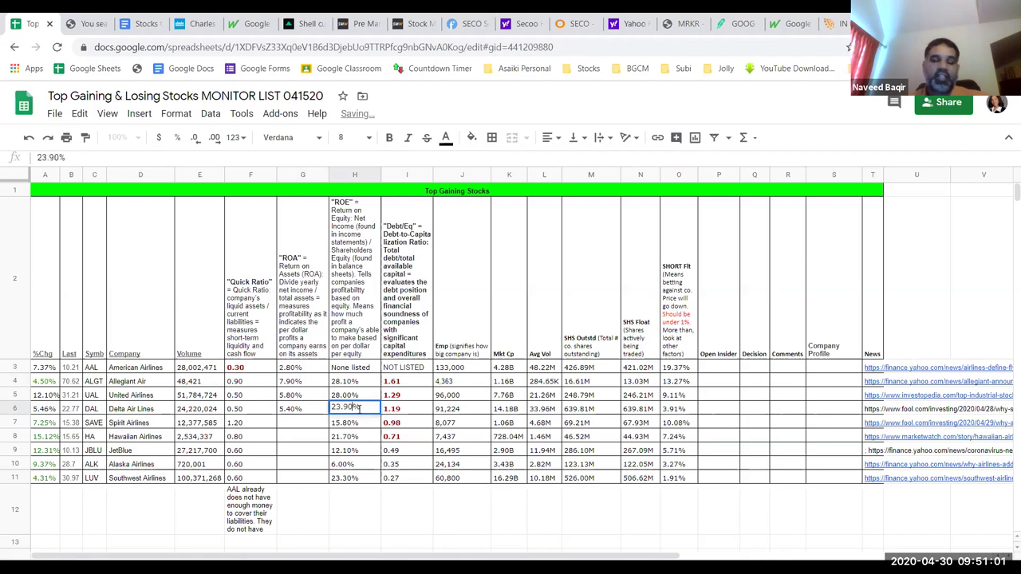
click(289, 429)
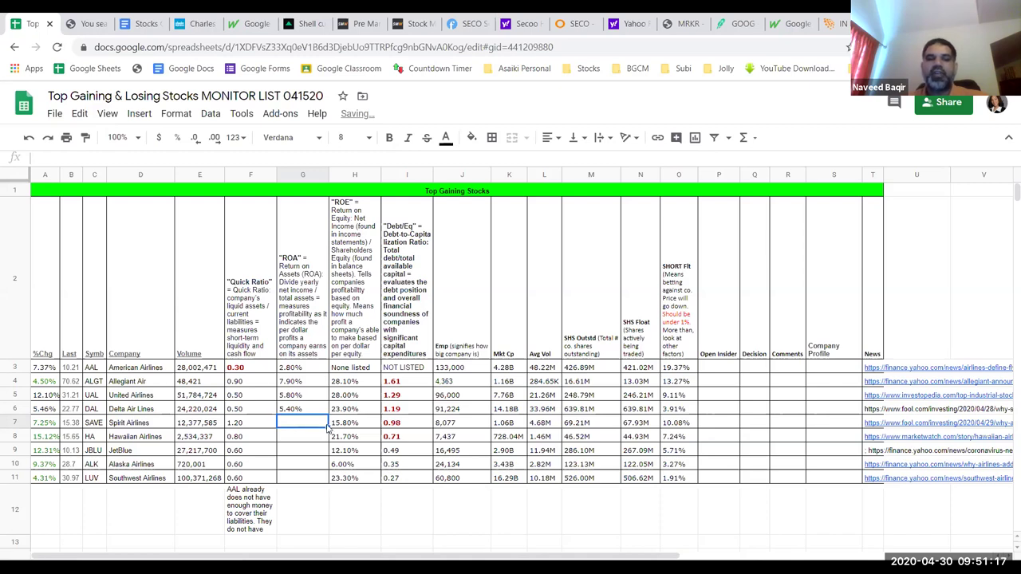
Enter ROA values of 5% for Spirit Airlines in G7 and 5.7% for Hawaiian Airlines in G8
click(330, 427)
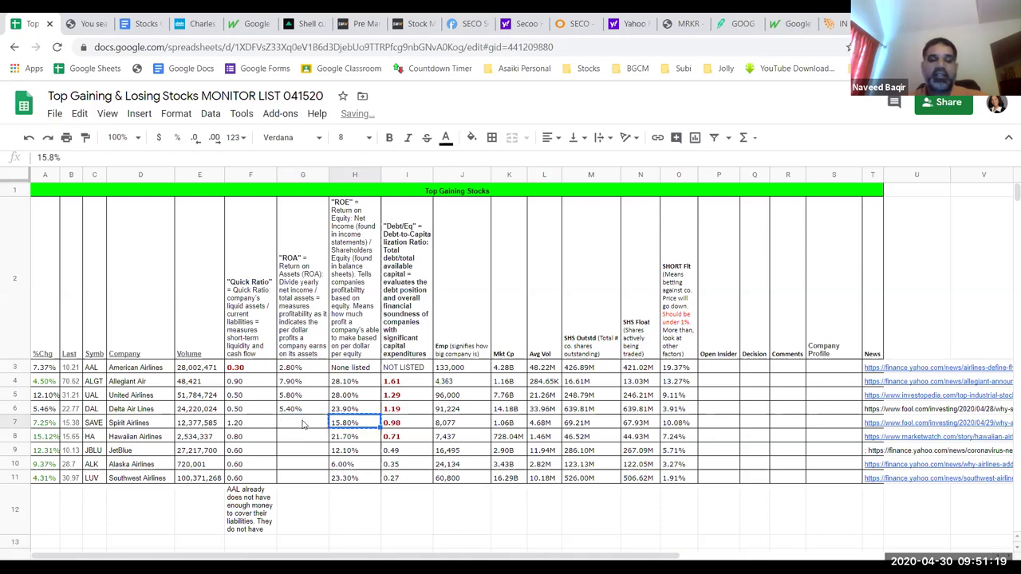
click(302, 424)
text(5%)
key(Return)
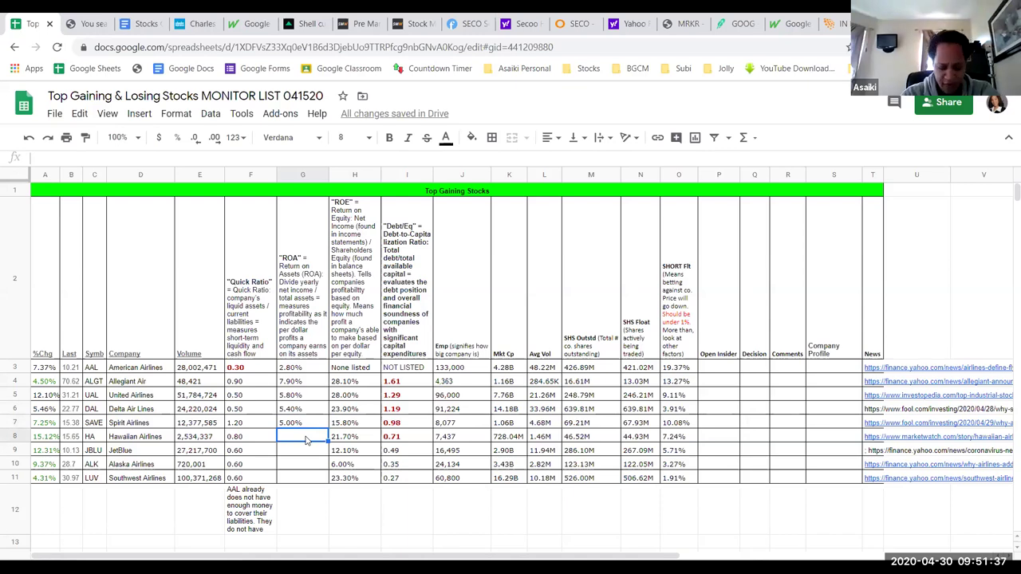
text(5.7%)
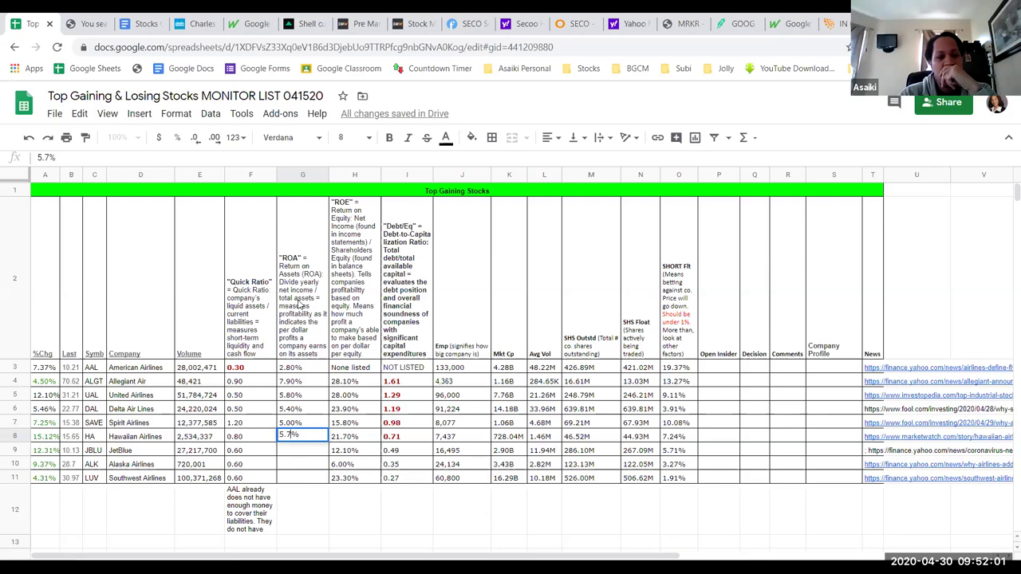
key(Return)
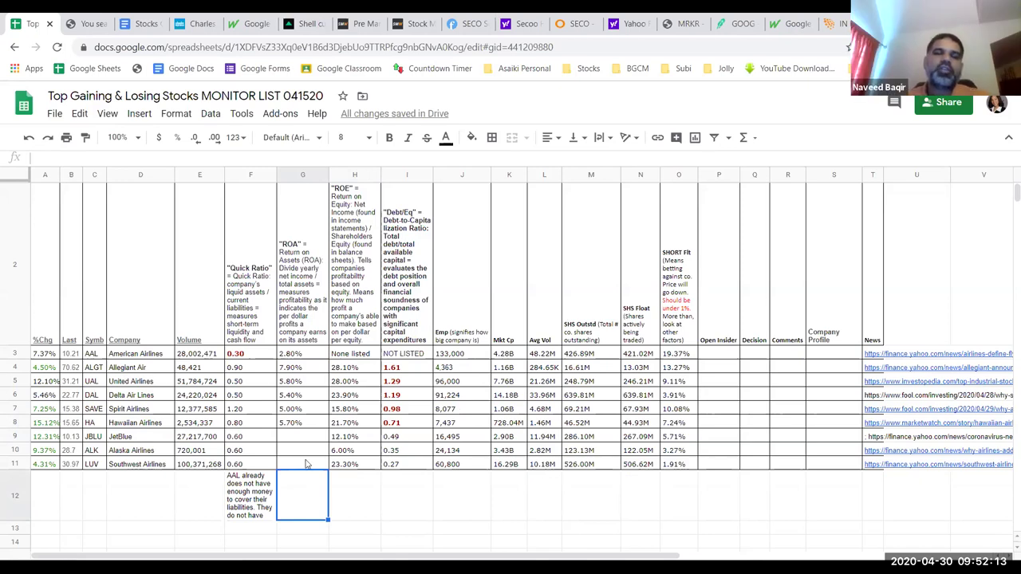
Add a note under the ROA column in G12: "Shows co. ability to make profit. Ex: $2.80 cents for every $100 in assets."
text(Sh)
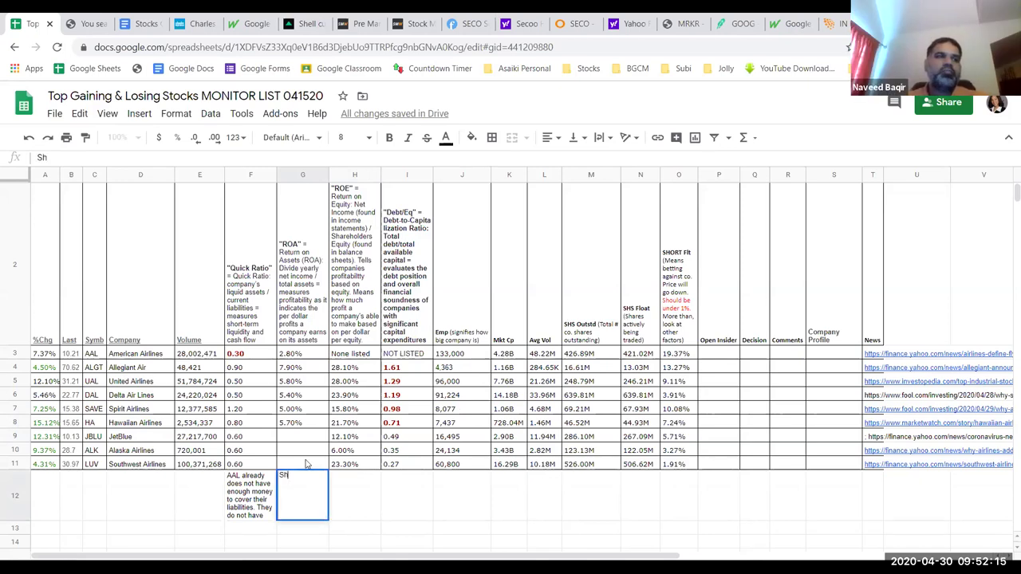
text(ows co.)
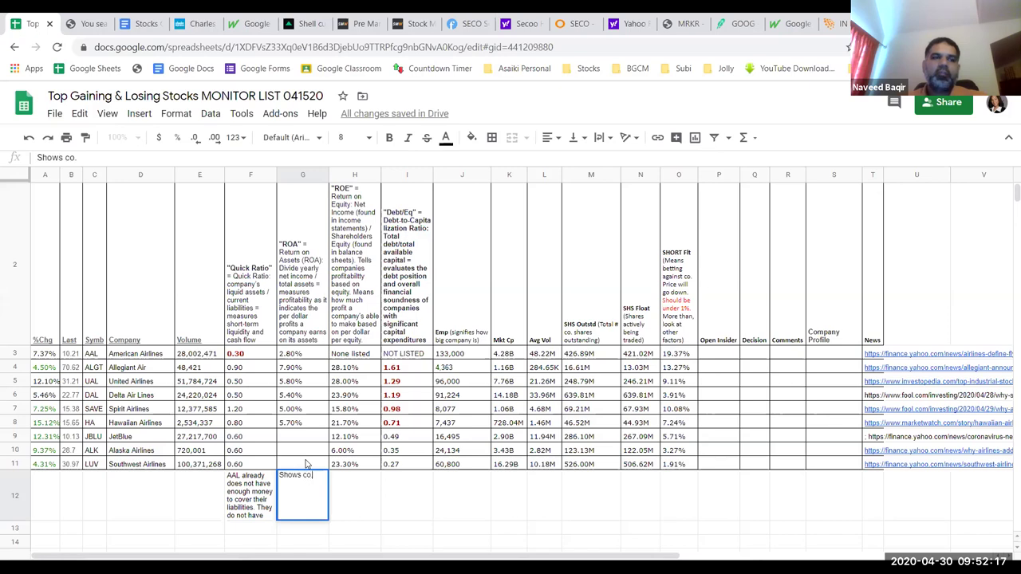
text( ability to make profit. Ex:)
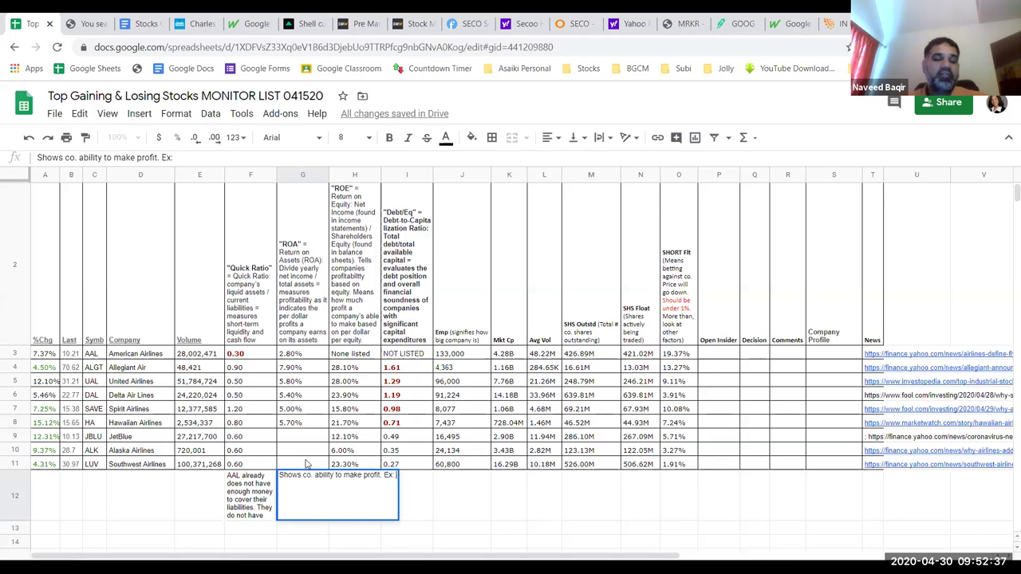
key(ctrl+v)
key(ctrl+v)
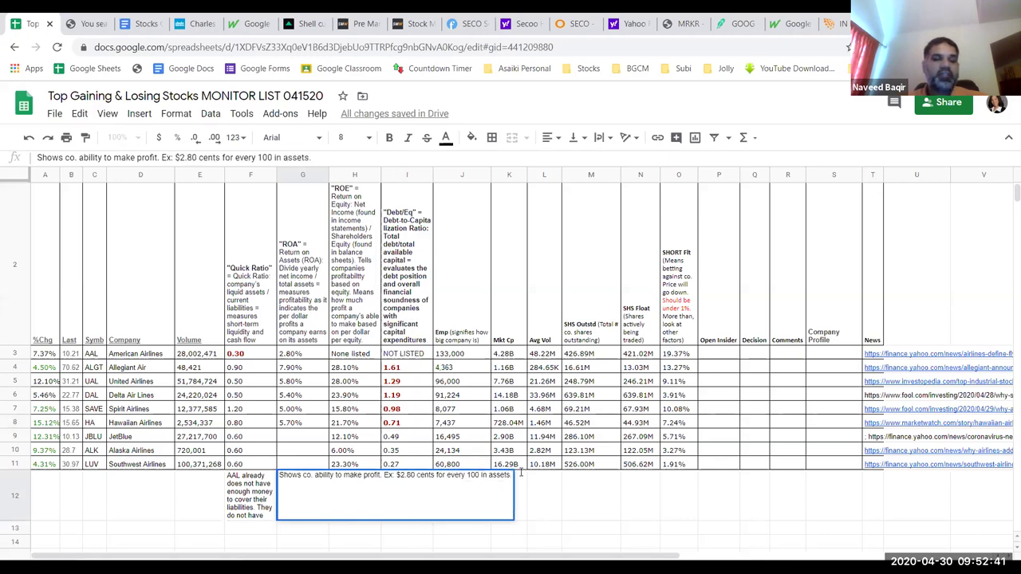
text($)
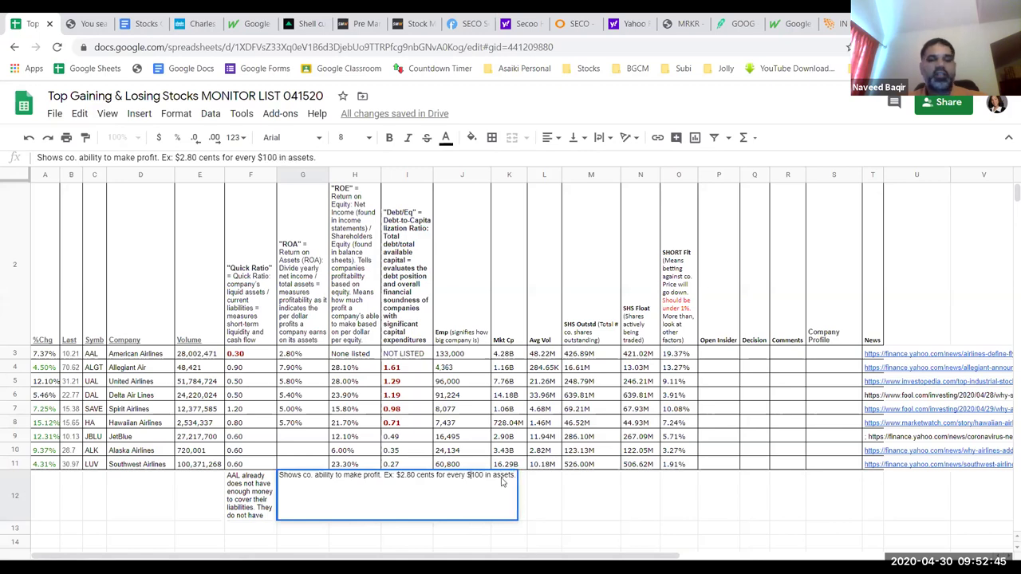
key(Return)
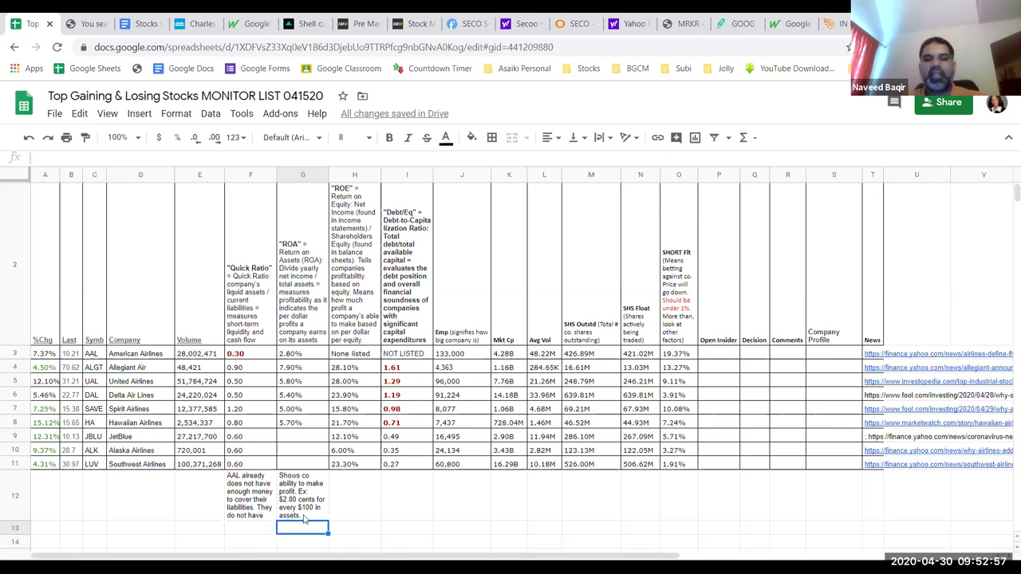
Append "Company that has the highest ROA is the more sound company." to the ROA note in G12
double_click(303, 515)
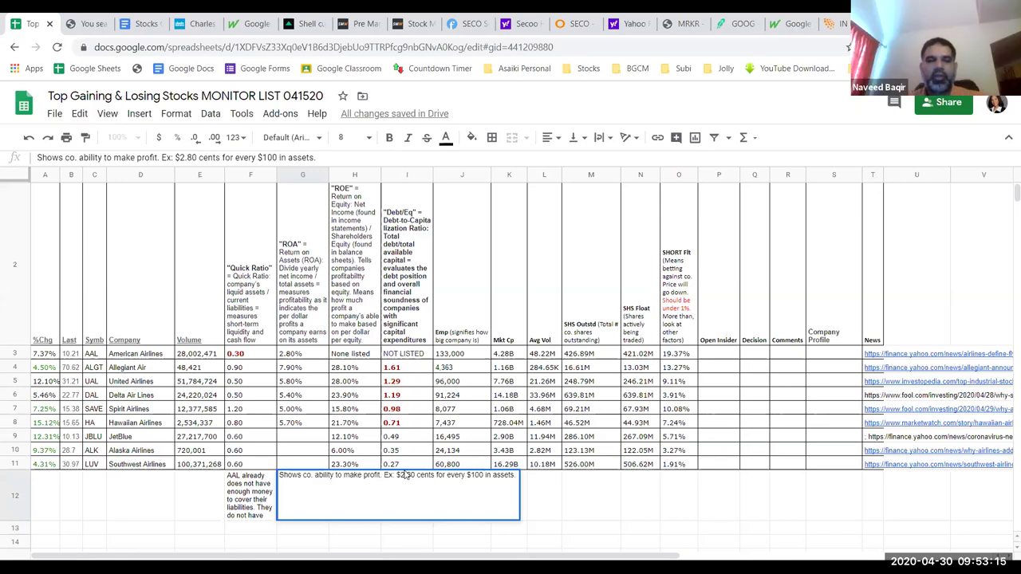
text(Company that has)
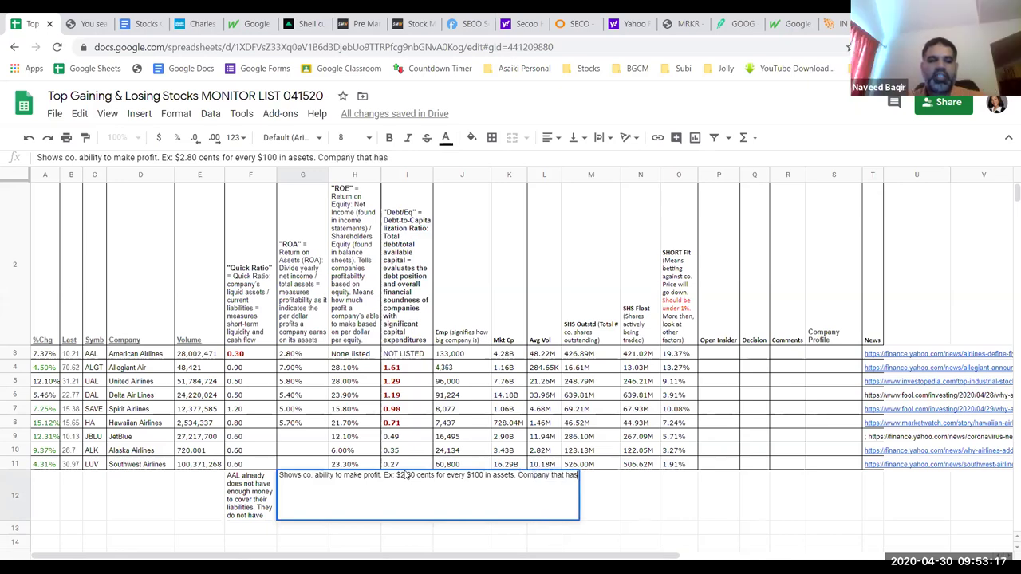
text( the highest R)
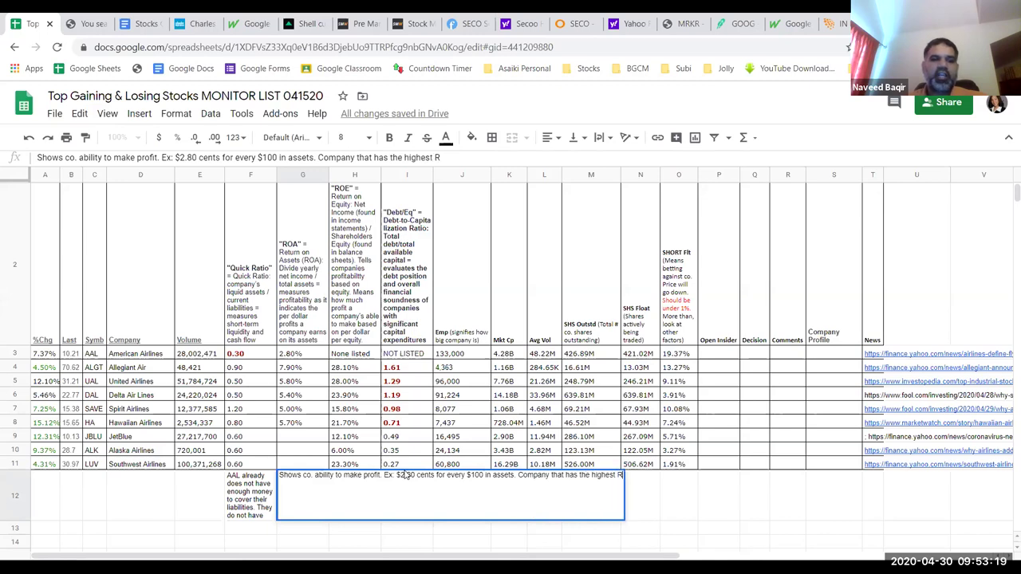
text(OA is the more)
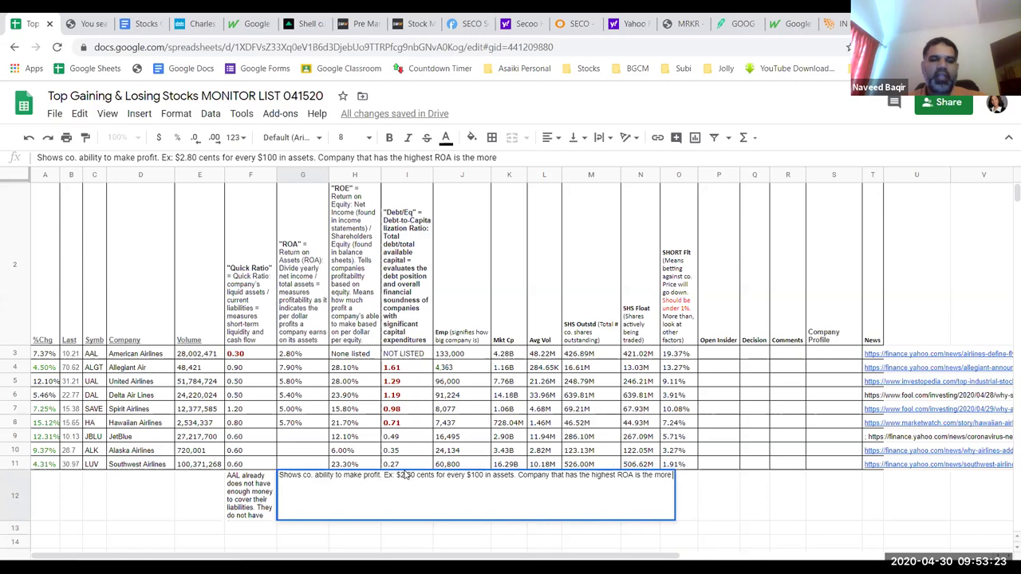
text( sound company.)
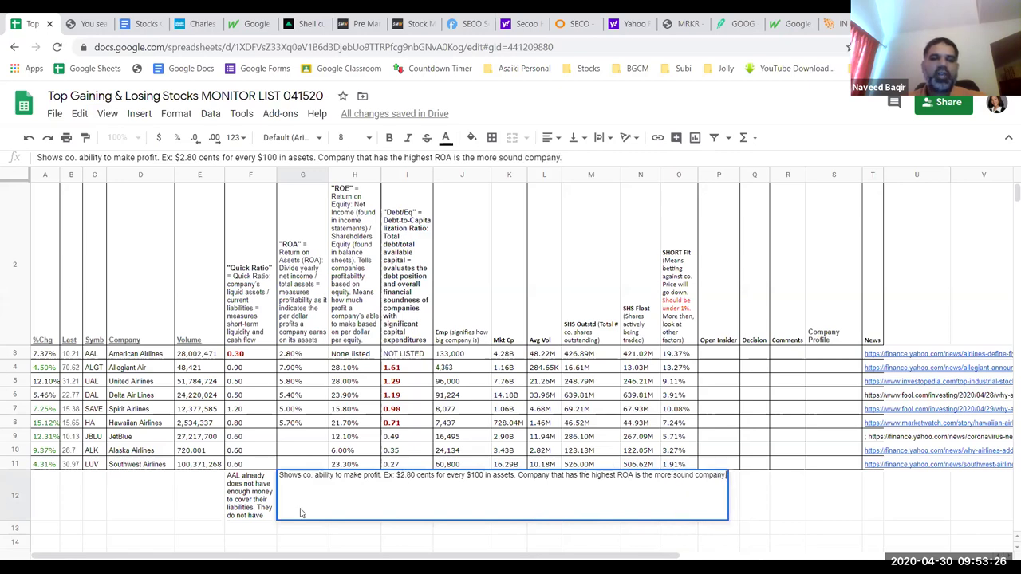
key(Return)
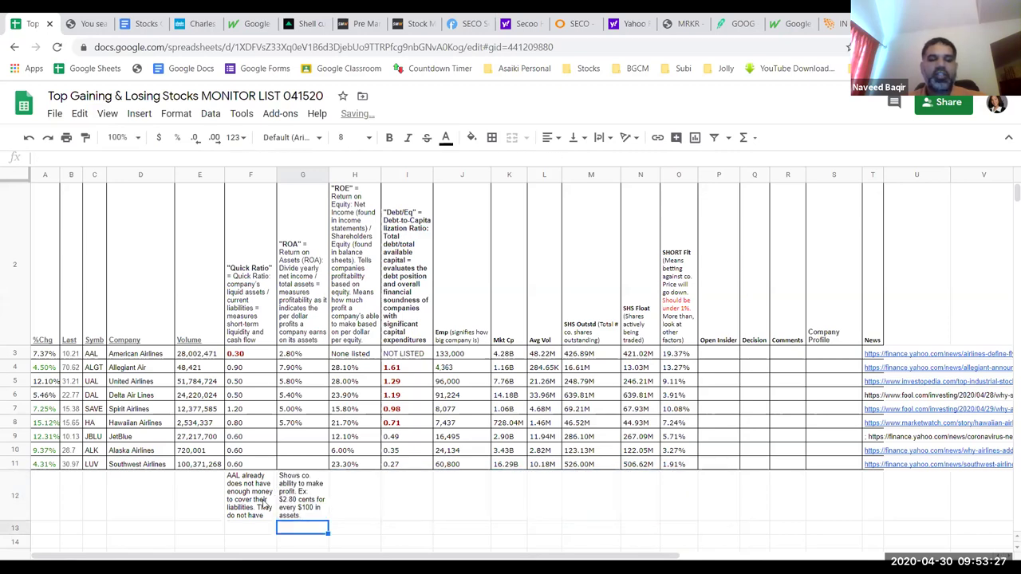
Append "COMPANY THAT HAS HIGHEST QR IS THE MORE SOUND COMPANY" to the Quick Ratio note in F12
click(275, 508)
key(Return)
text(COM)
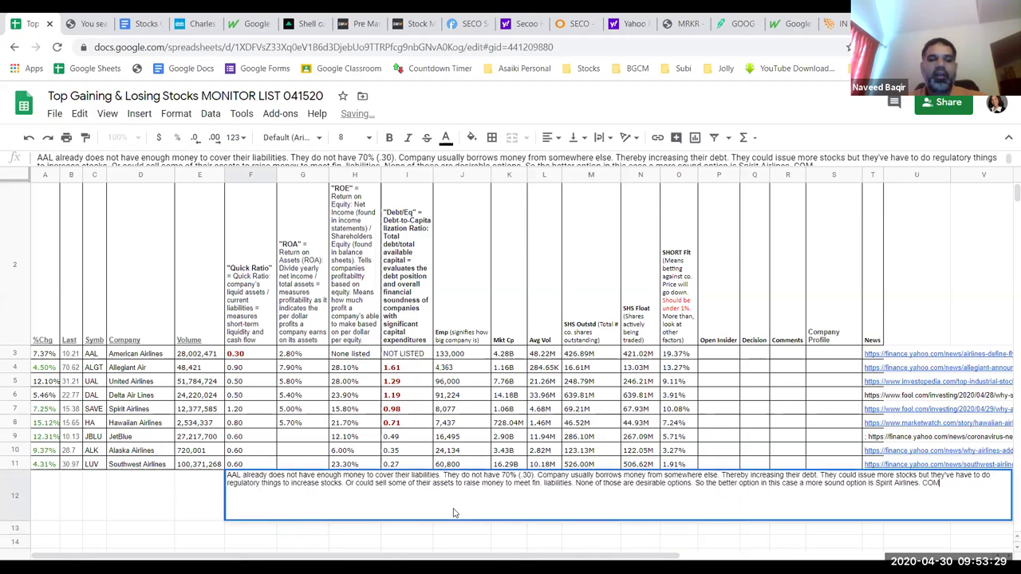
text(PANY THAT HAS HI)
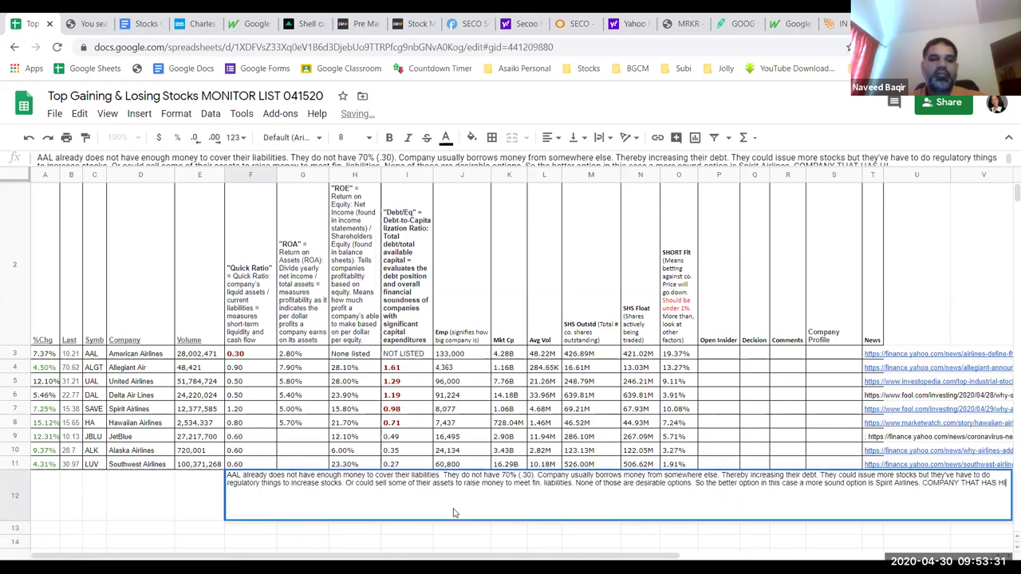
text(GHEST )
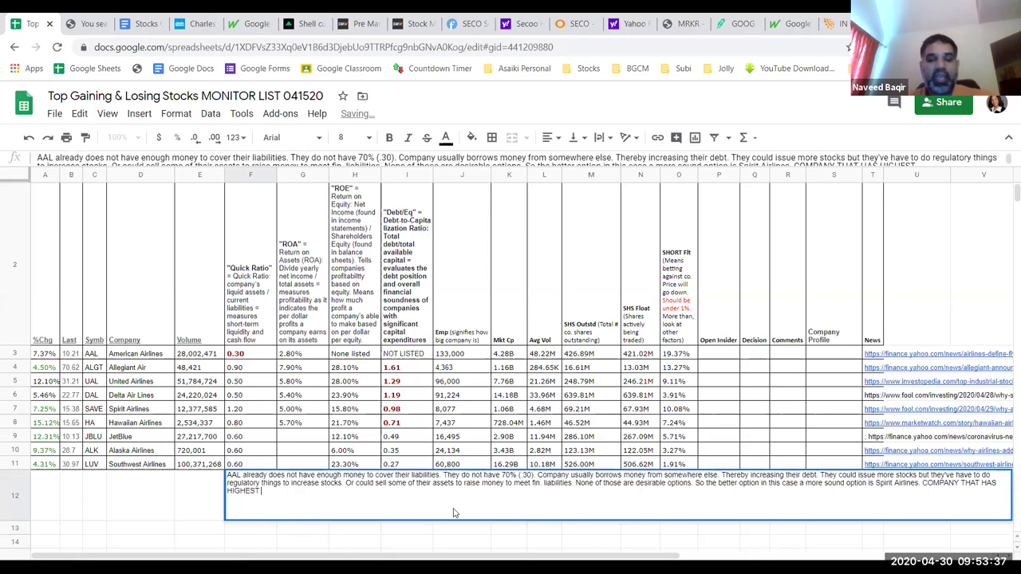
text(QR IS THE MORE SOUND COMPANY)
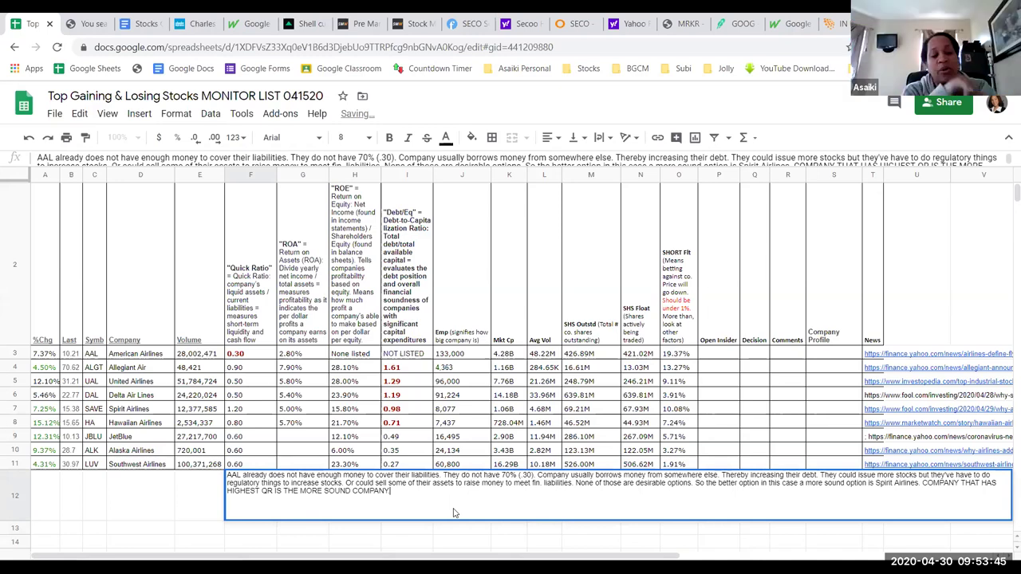
text(.)
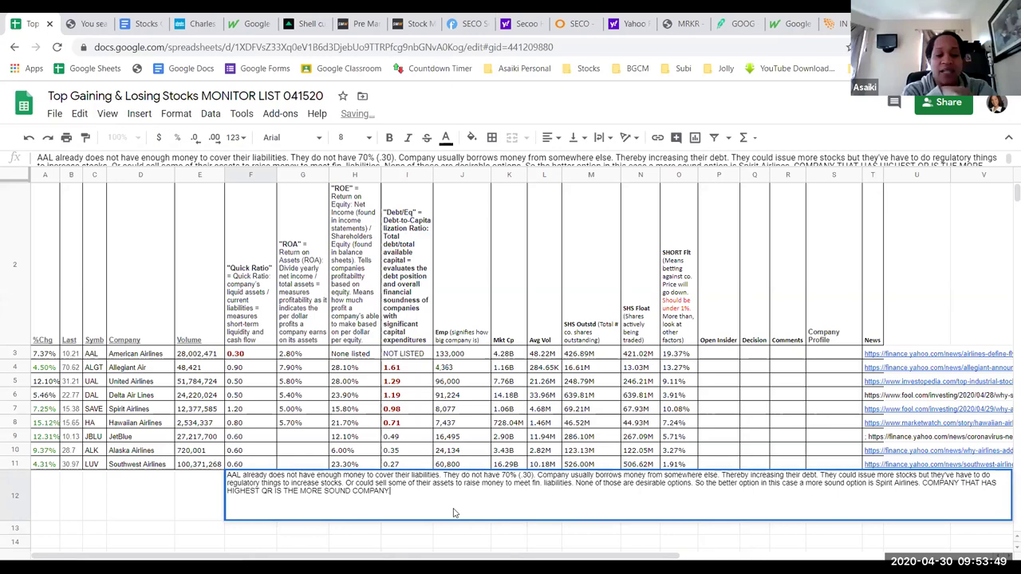
key(Return)
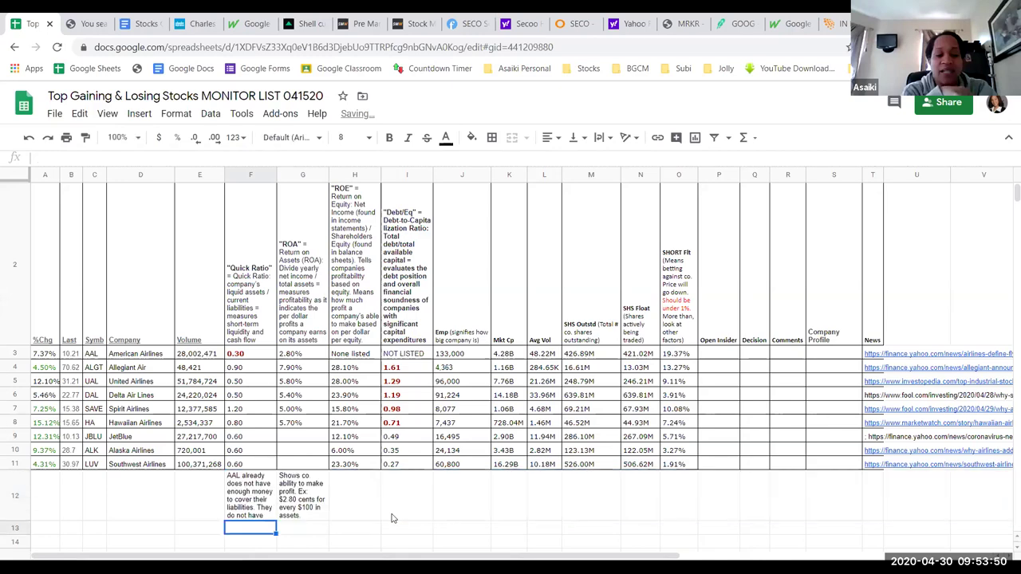
click(347, 510)
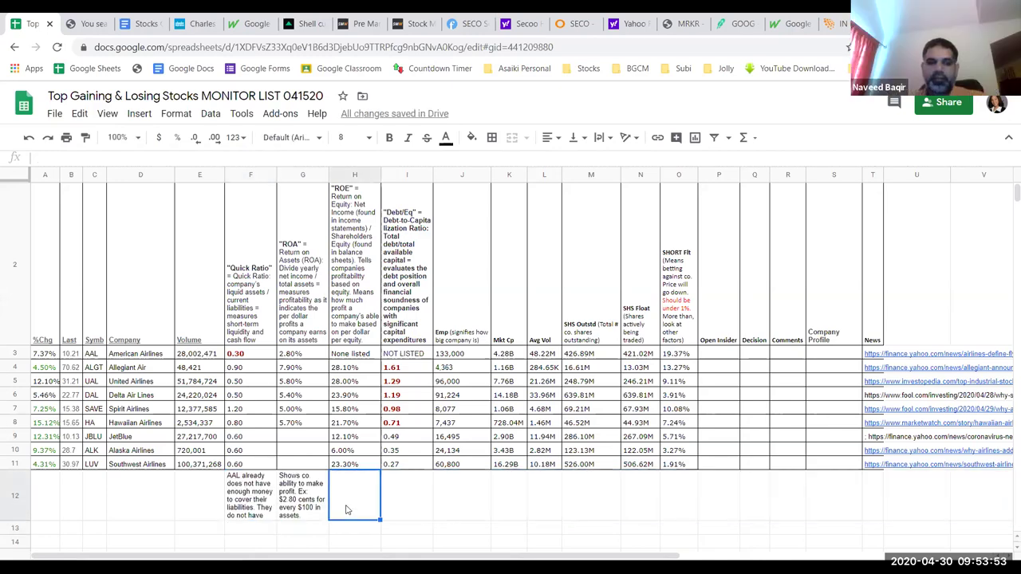
click(396, 492)
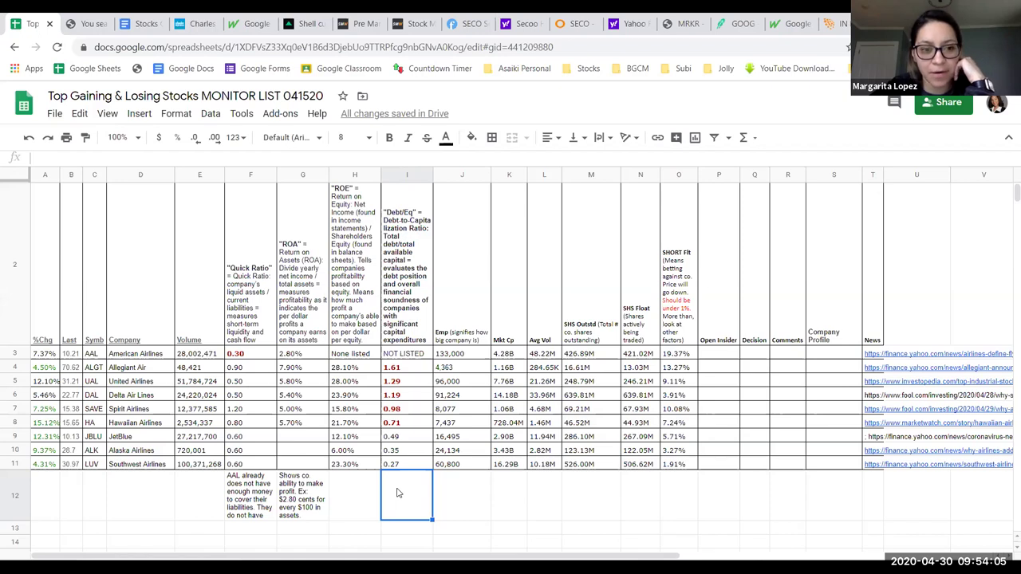
click(304, 439)
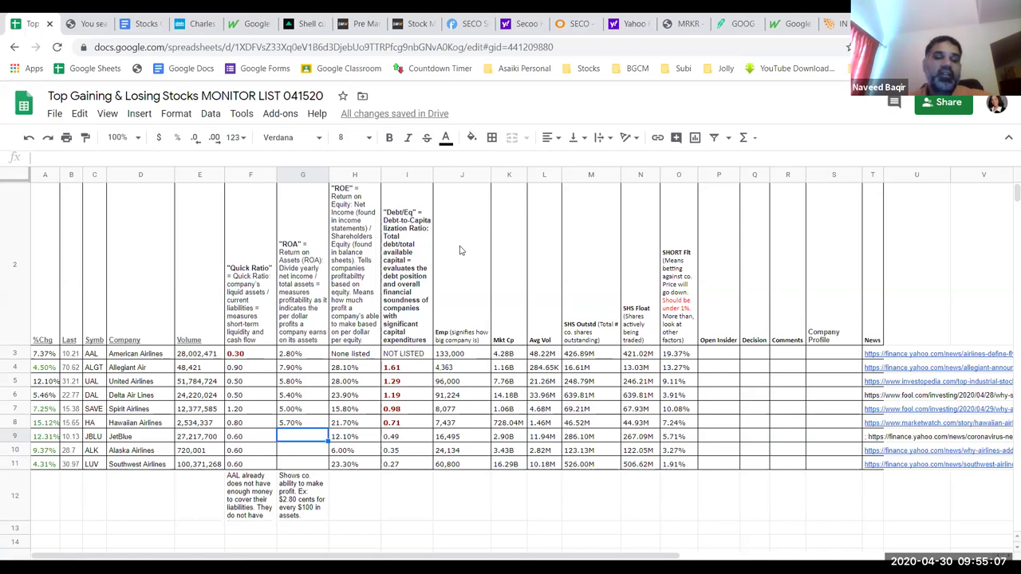
click(400, 490)
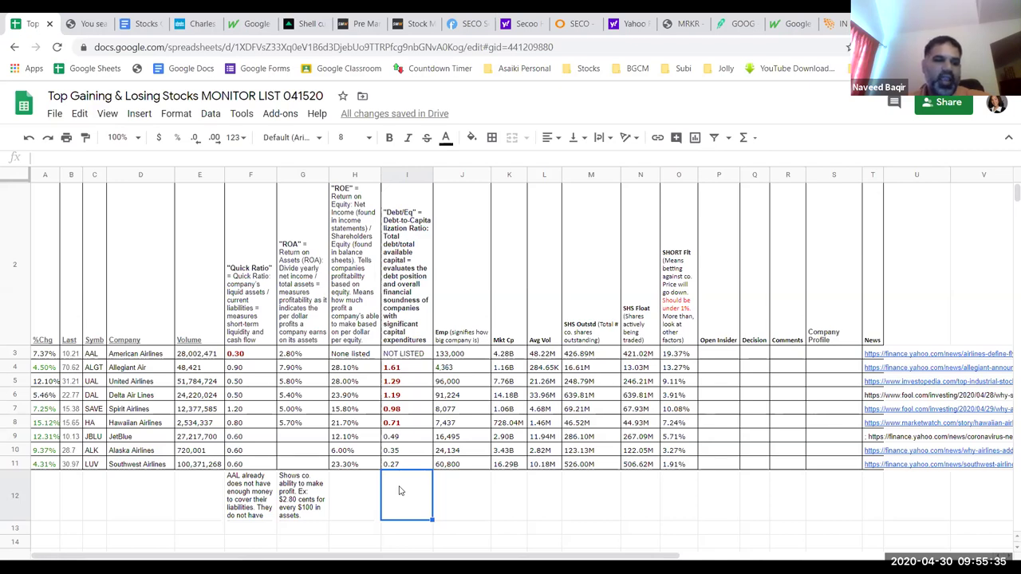
Set JetBlue's ROA in G9 to 5%
click(287, 440)
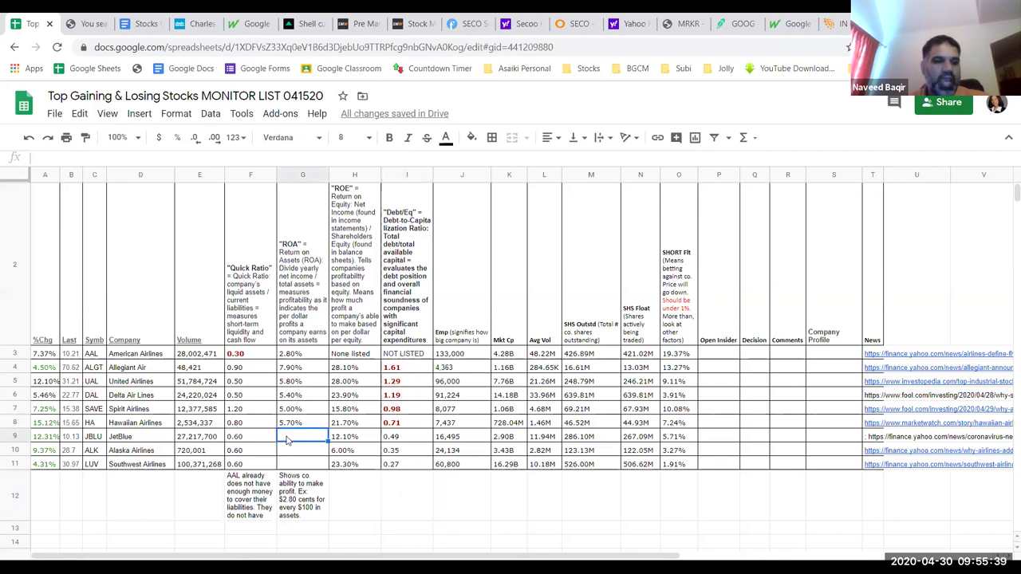
text(5.)
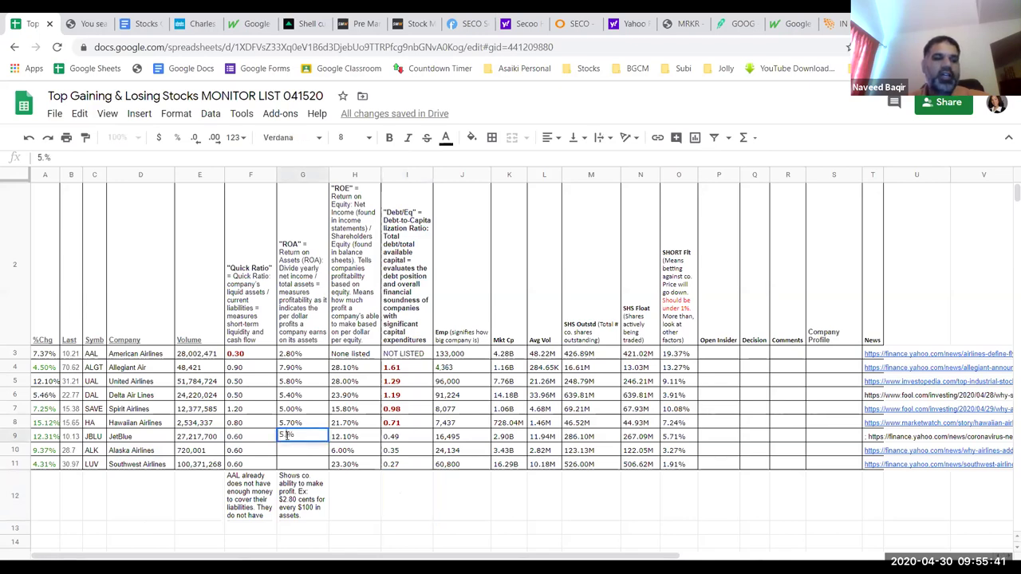
text(6)
key(Tab)
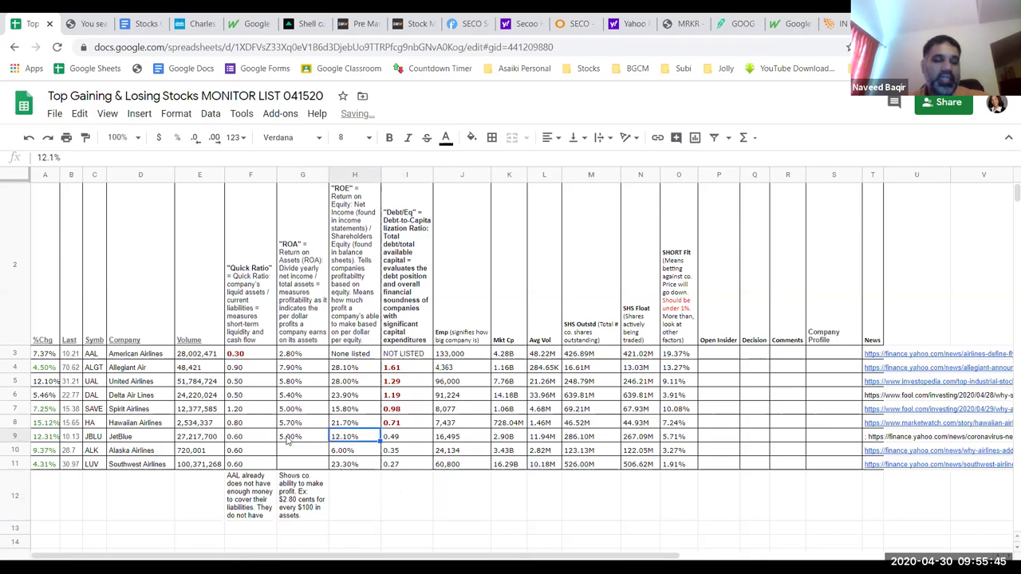
Set Alaska Airlines' ROA in G10 to 6% and its ROE in H10 to 18.90%
click(283, 452)
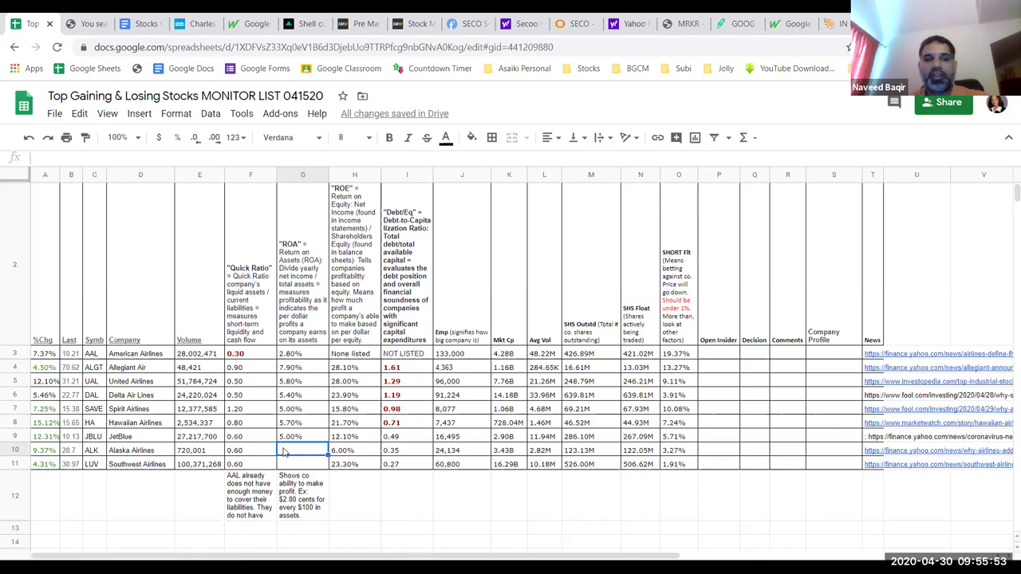
text(6%)
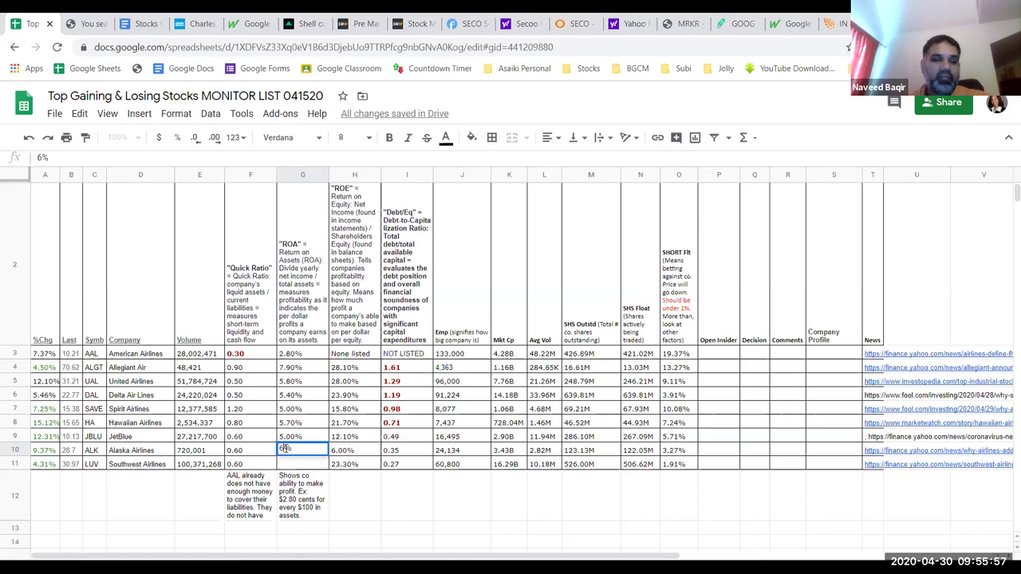
key(Return)
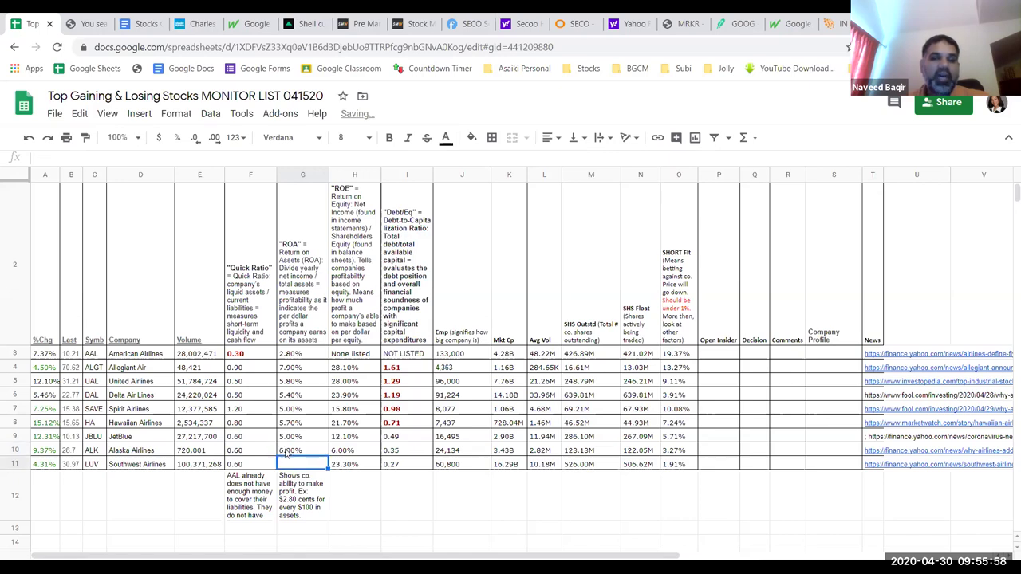
click(337, 454)
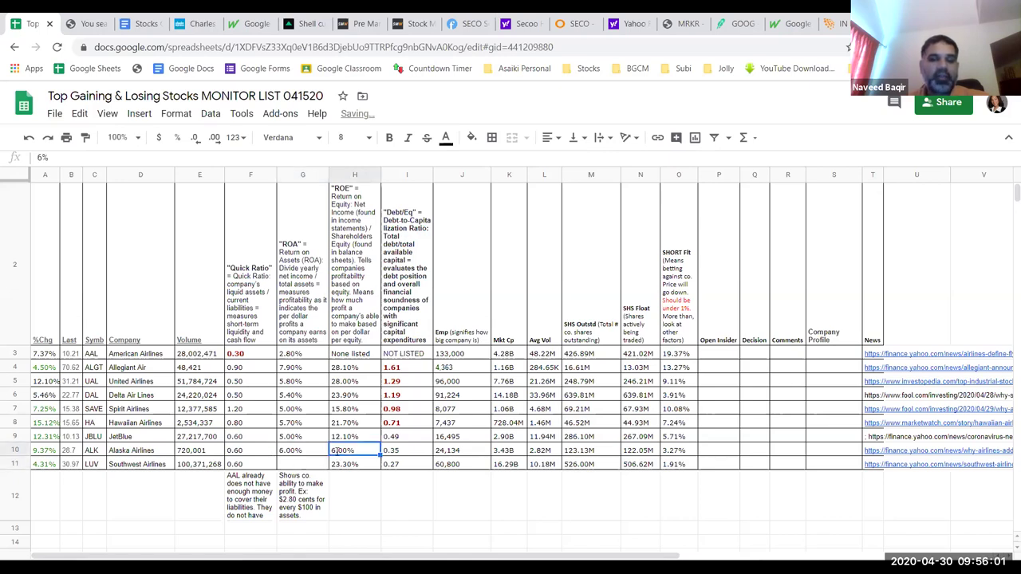
text(18.90%)
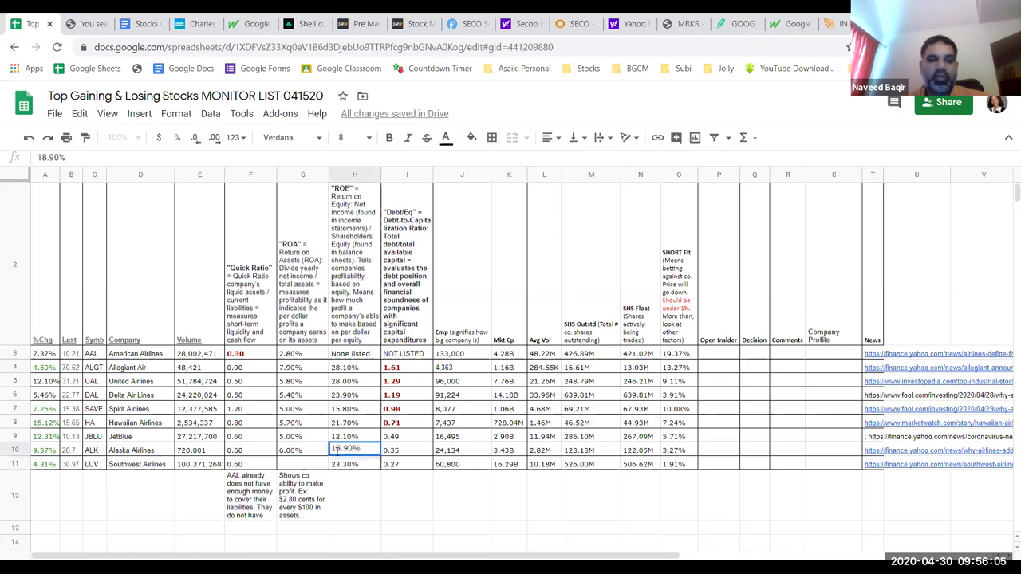
key(Return)
Set Southwest Airlines' ROA in G11 to 8.7%
click(302, 465)
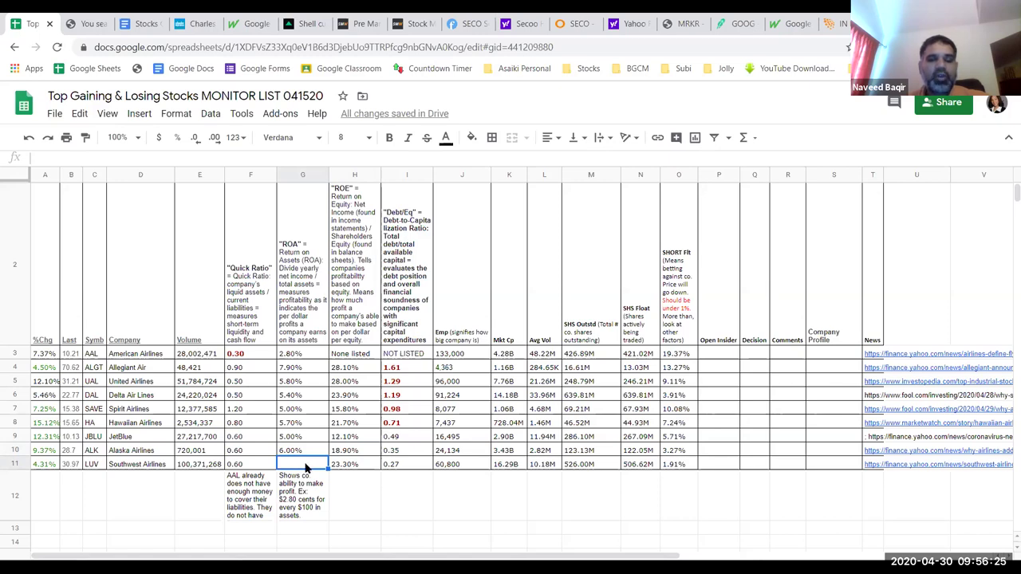
text(8.7)
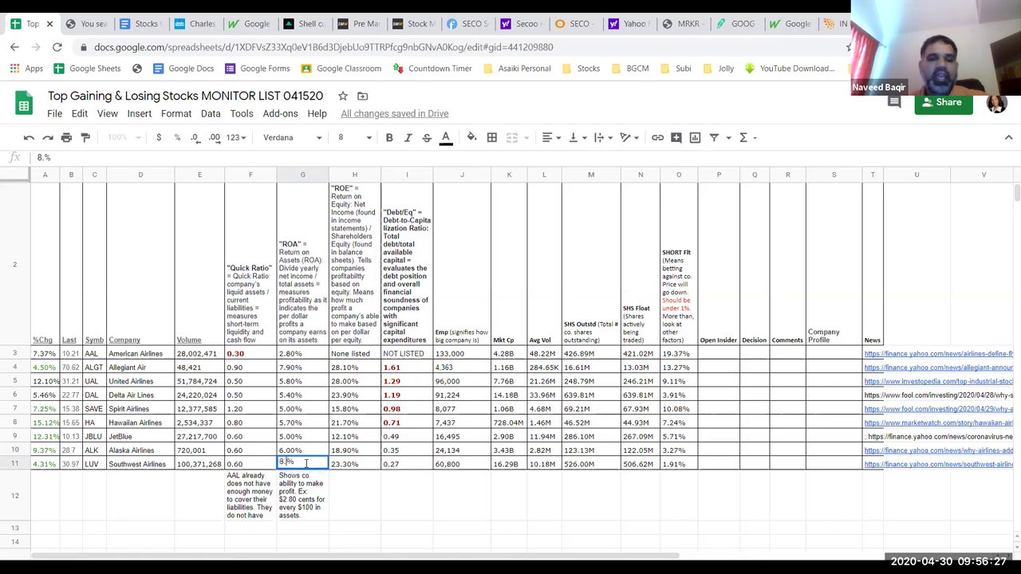
key(Tab)
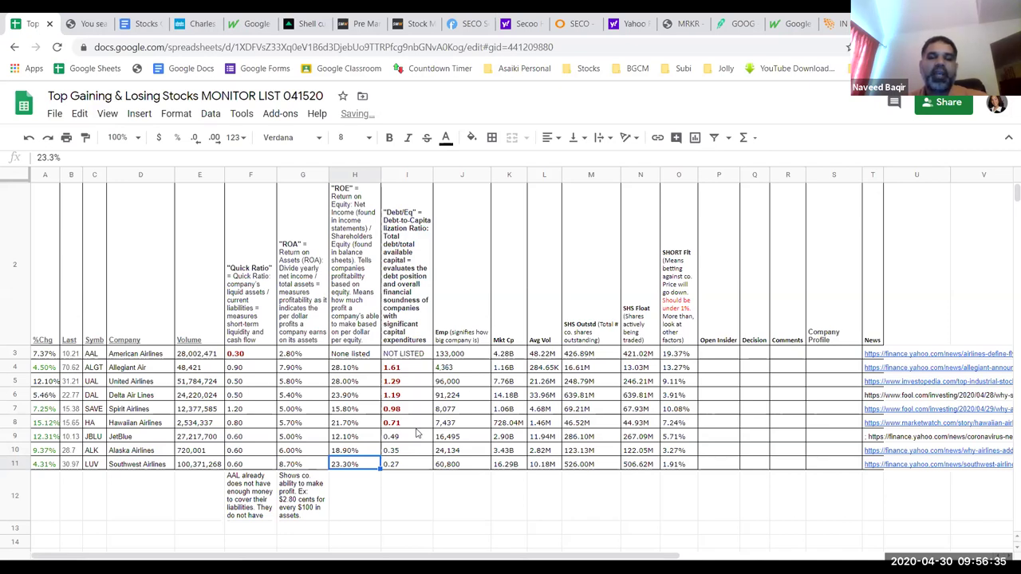
key(Right)
key(Down)
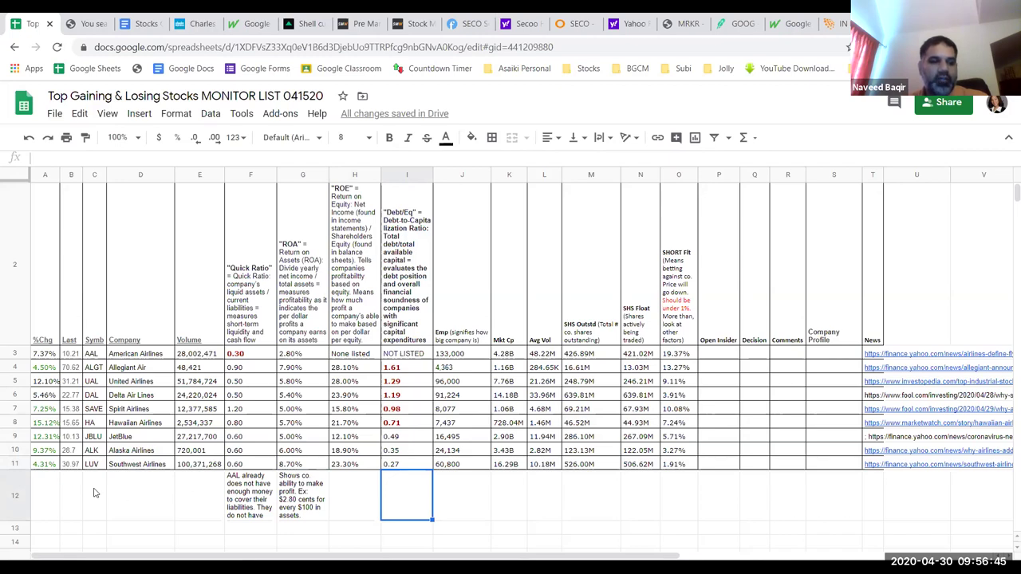
Add a note under the Mkt Cp column in K12: "Sometimes companies become too big to fail and they find ways to remain in business."
click(501, 495)
text(wHEN)
key(BackSpace)
key(BackSpace)
key(BackSpace)
key(BackSpace)
text(Some)
text( compa)
key(BackSpace)
key(BackSpace)
key(BackSpace)
key(BackSpace)
key(BackSpace)
key(BackSpace)
text(times cop)
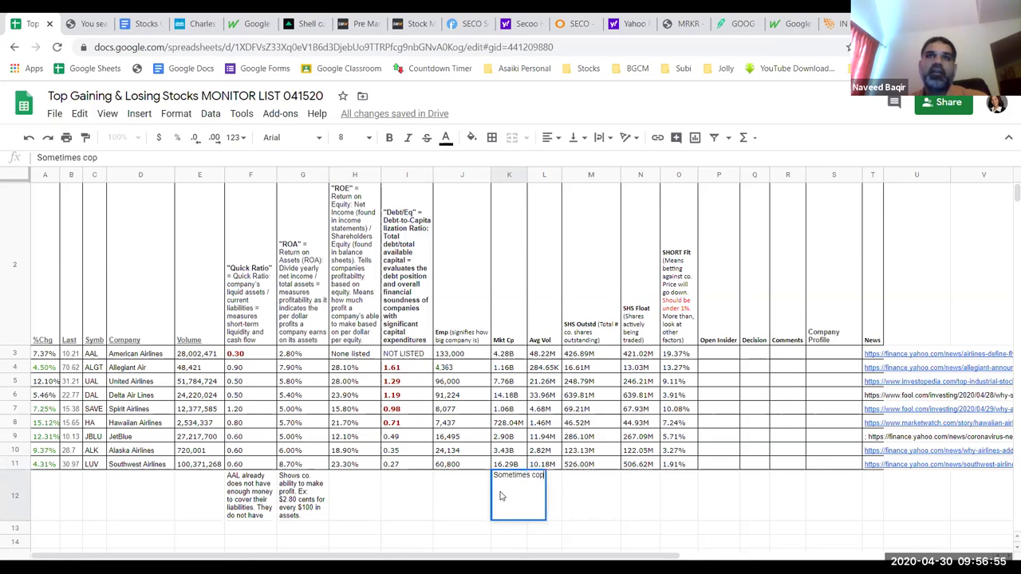
key(BackSpace)
text(mpanies become too bi)
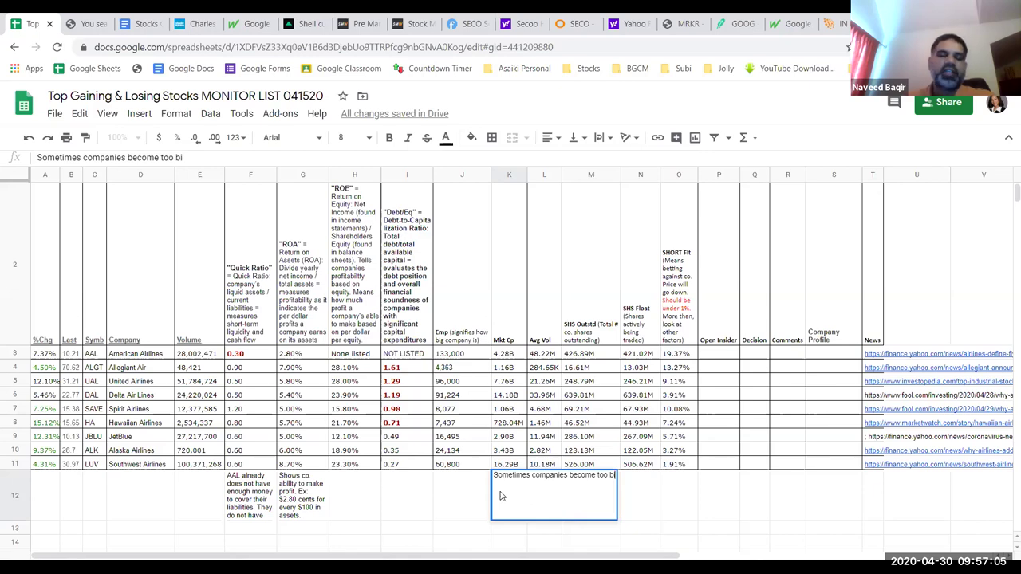
text(g to fail and they find ways to rema)
text(bn)
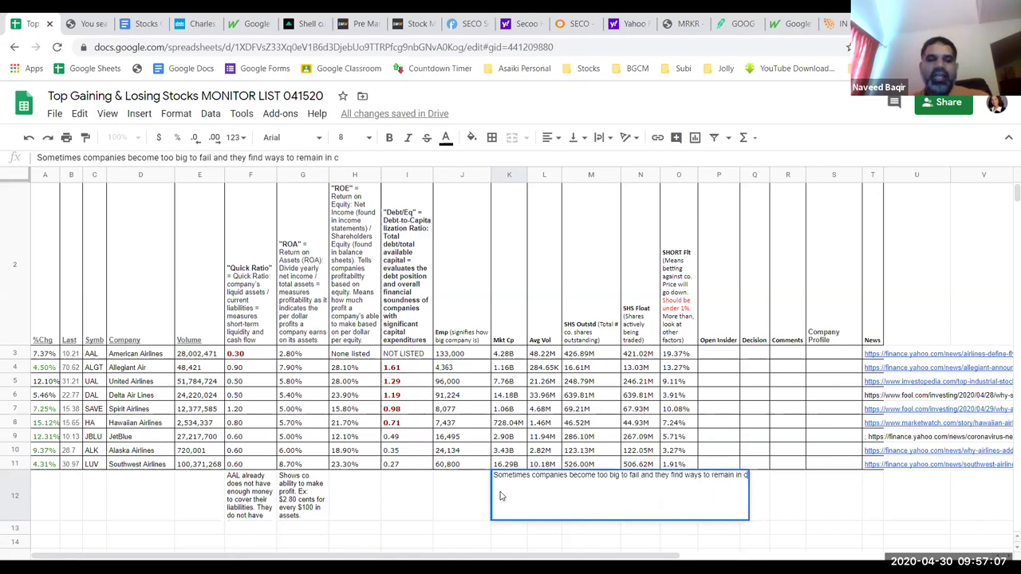
key(BackSpace)
text(usiness.)
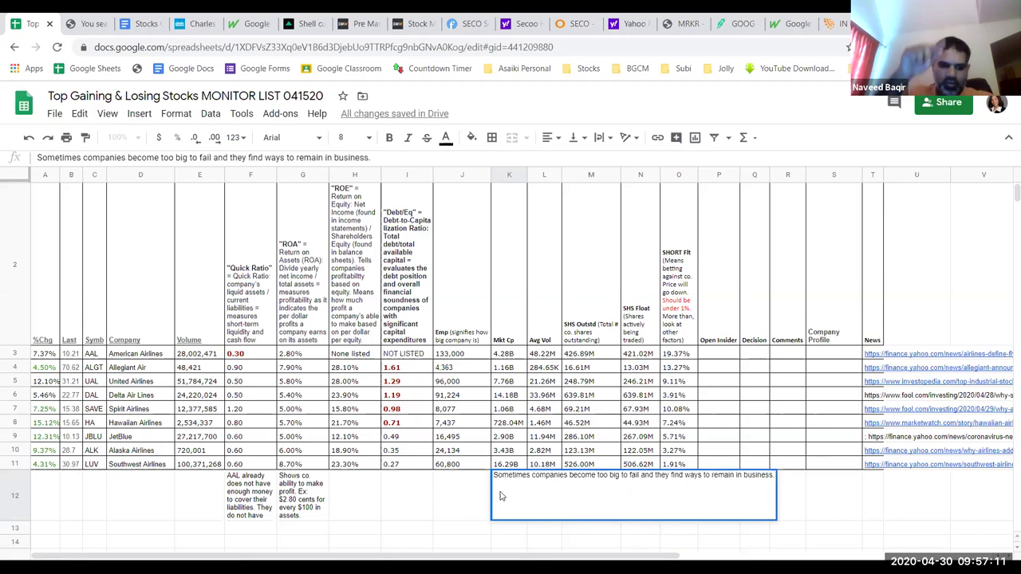
key(Return)
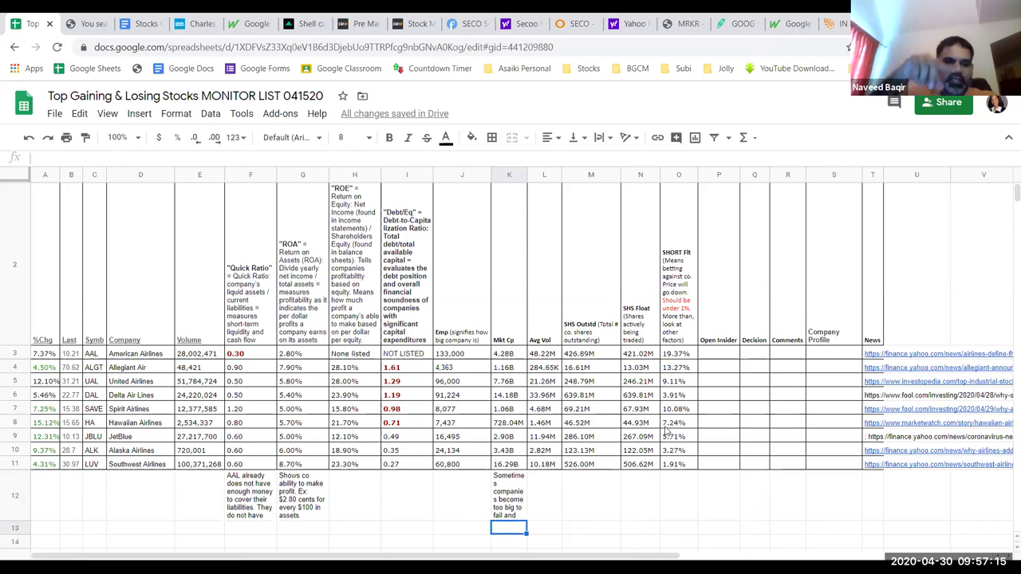
Append to the K12 note: "Look at when a co. goes down, how much time does it take for the stock to recover."
double_click(515, 516)
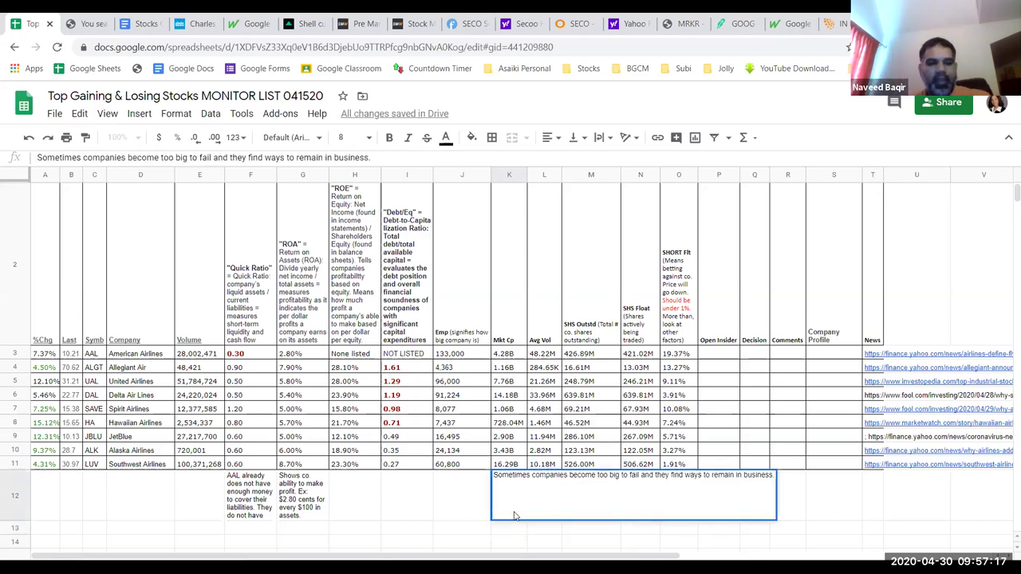
text(Look at when a co. goes down)
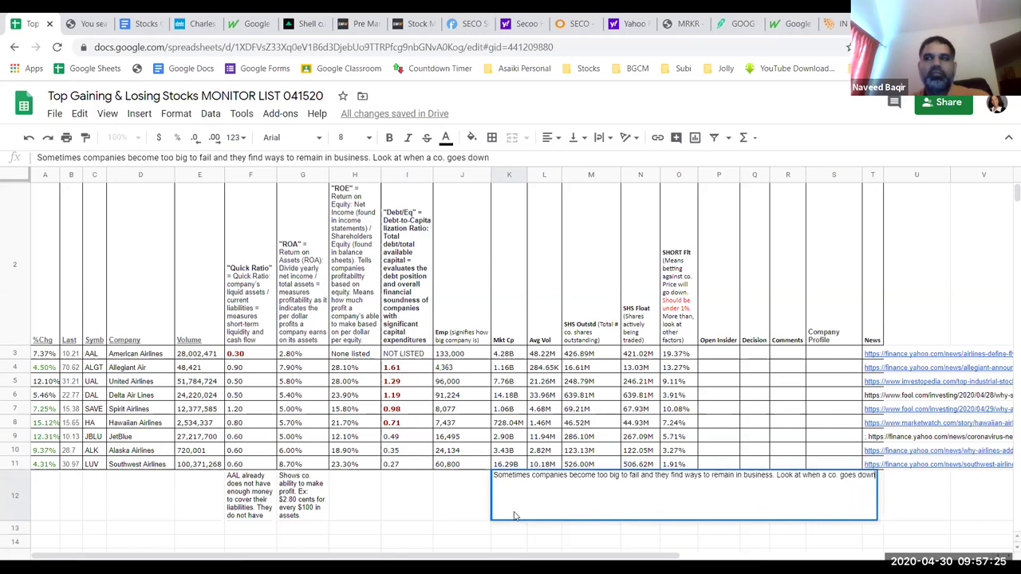
text(, how Imuch)
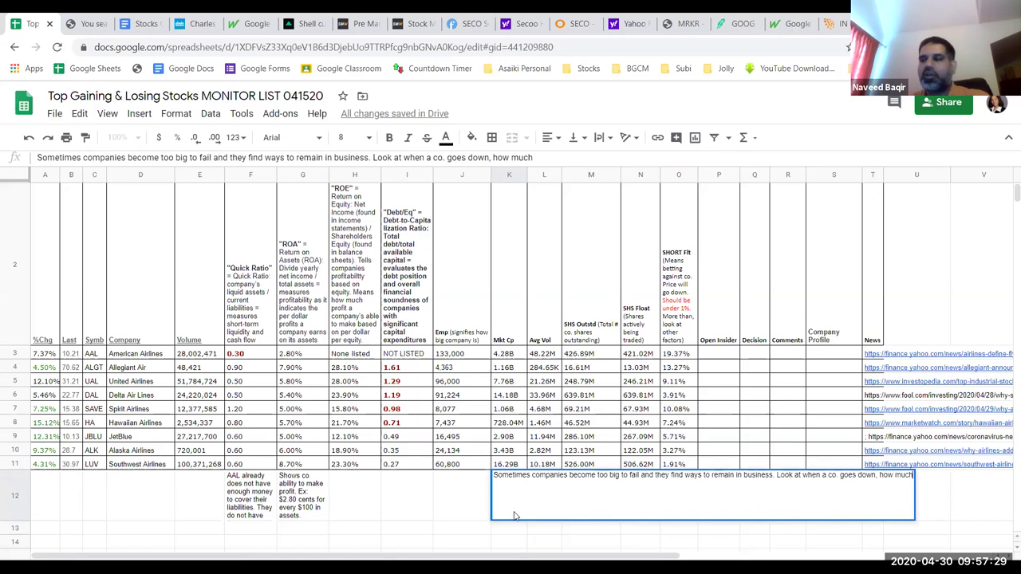
text( time d)
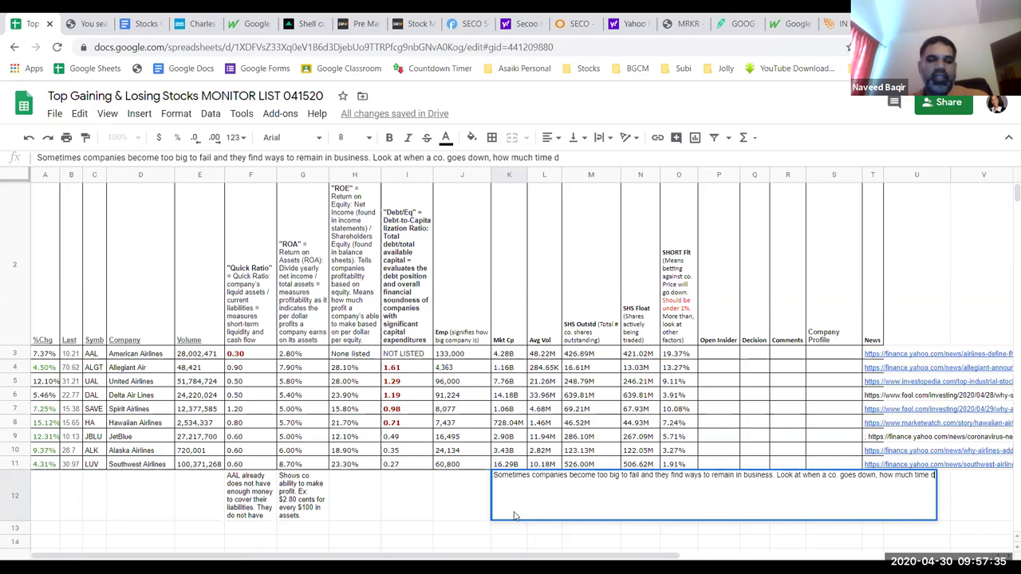
text(oes it take for the stock to recover. Co's wi)
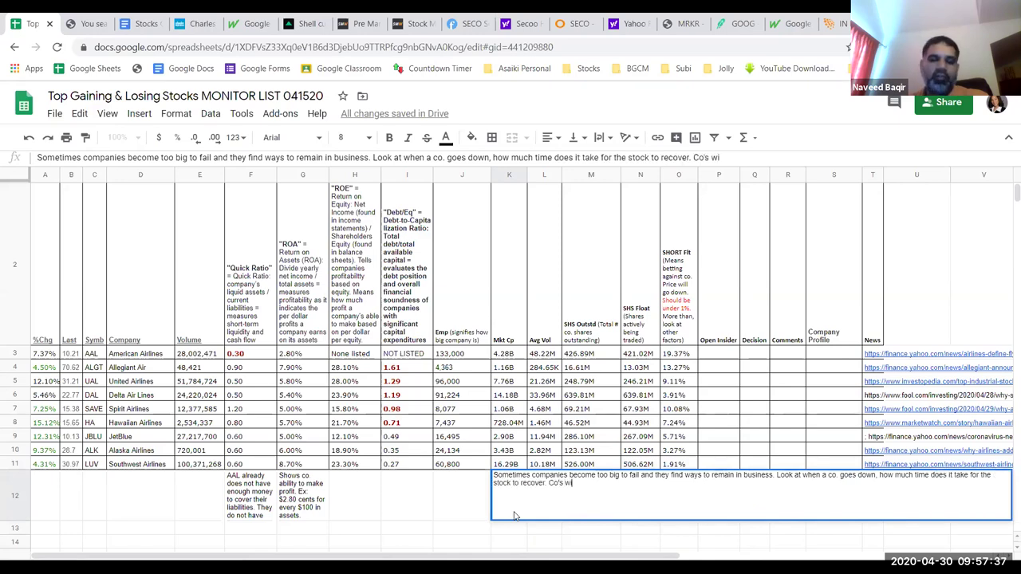
Continue the K12 note with the sentence "Co's with large mkt cap takes less time to recover."
text(th large m)
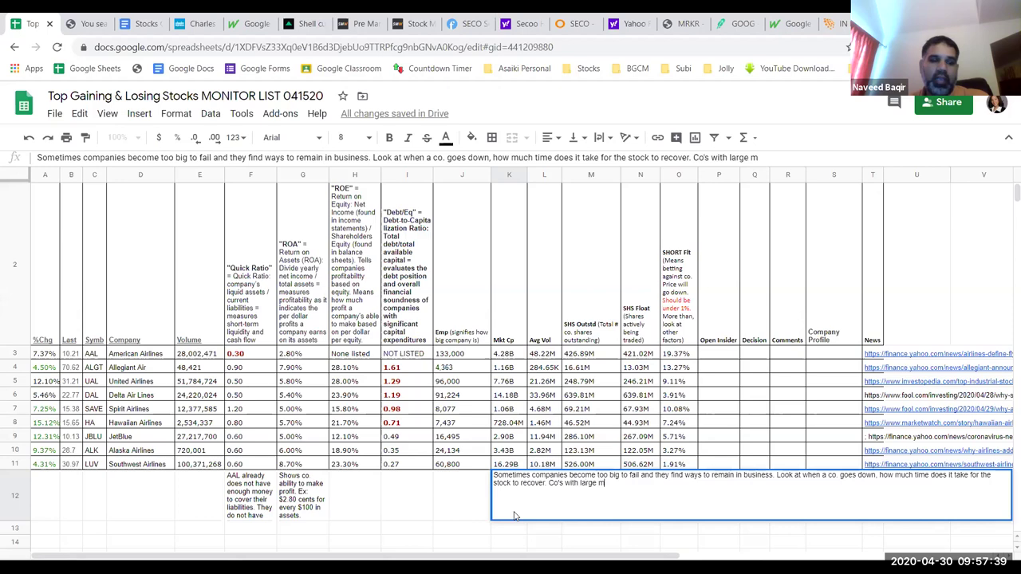
text(kt cap tak)
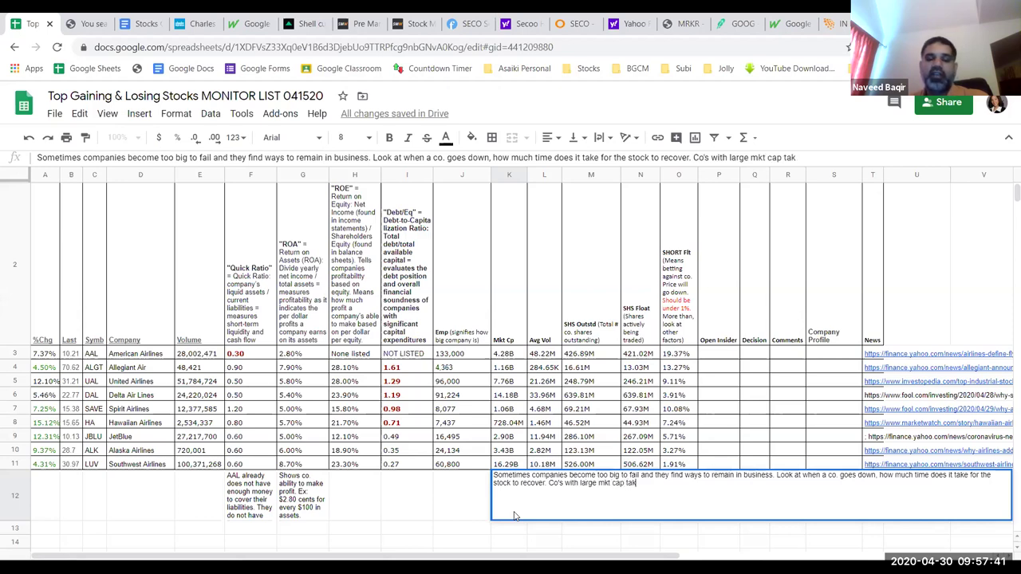
text(es long to)
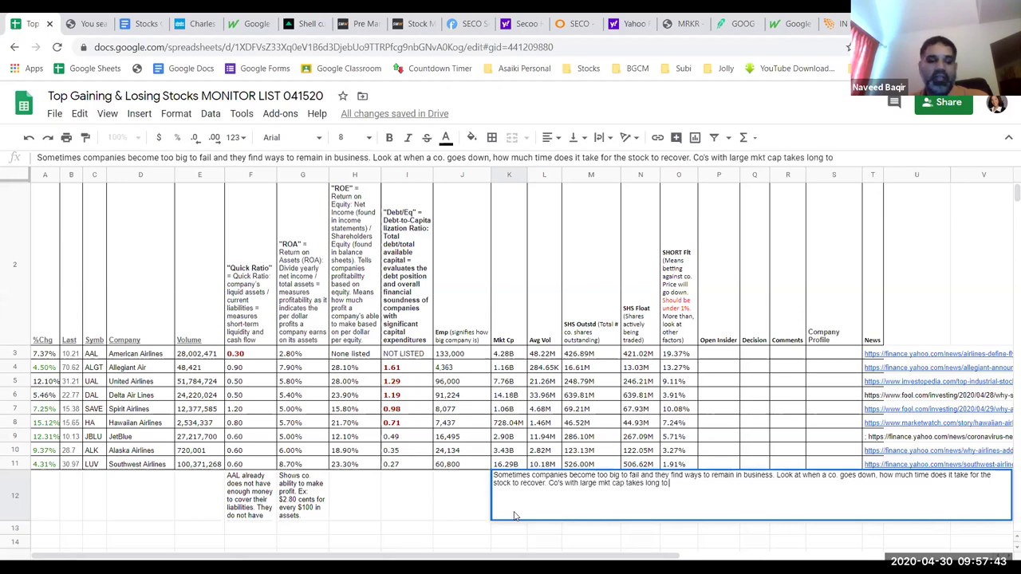
key(BackSpace)
key(BackSpace)
key(BackSpace)
key(BackSpace)
key(BackSpace)
key(BackSpace)
text(ess time to r)
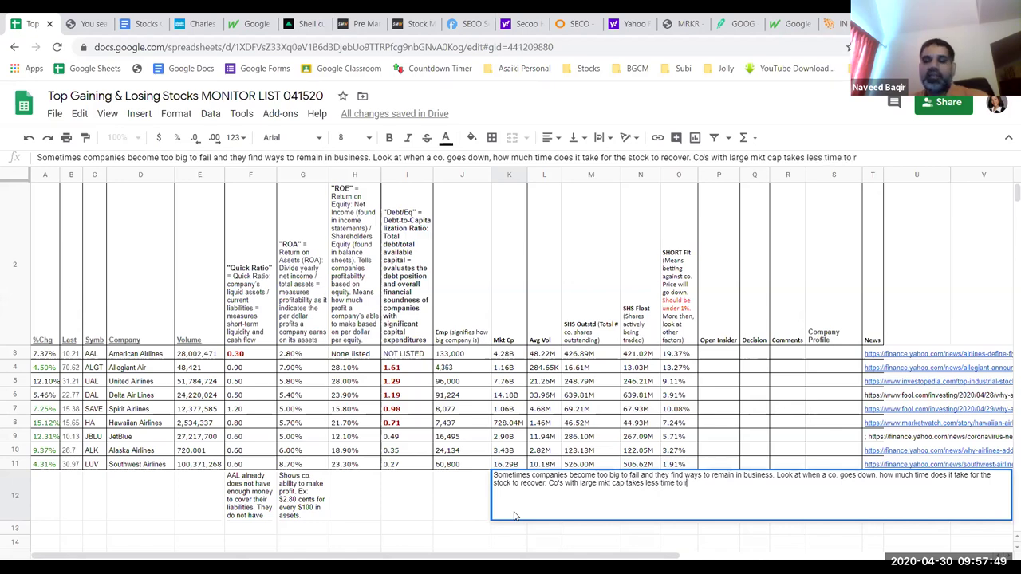
text(ecover.)
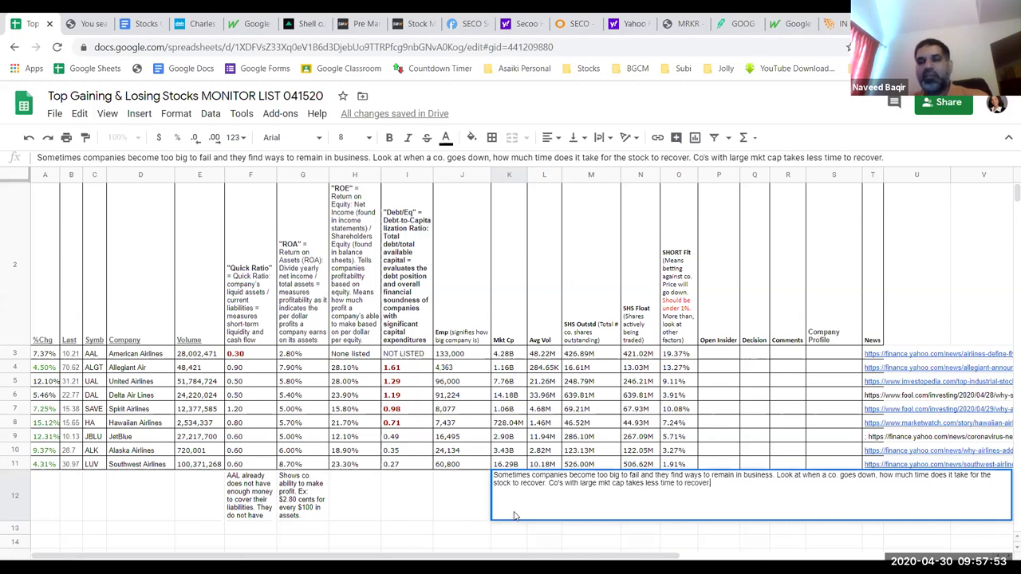
Replace the final period of the K12 note with the qualifier " (but this is not always the case" and save the cell
key(BackSpace)
text( (but)
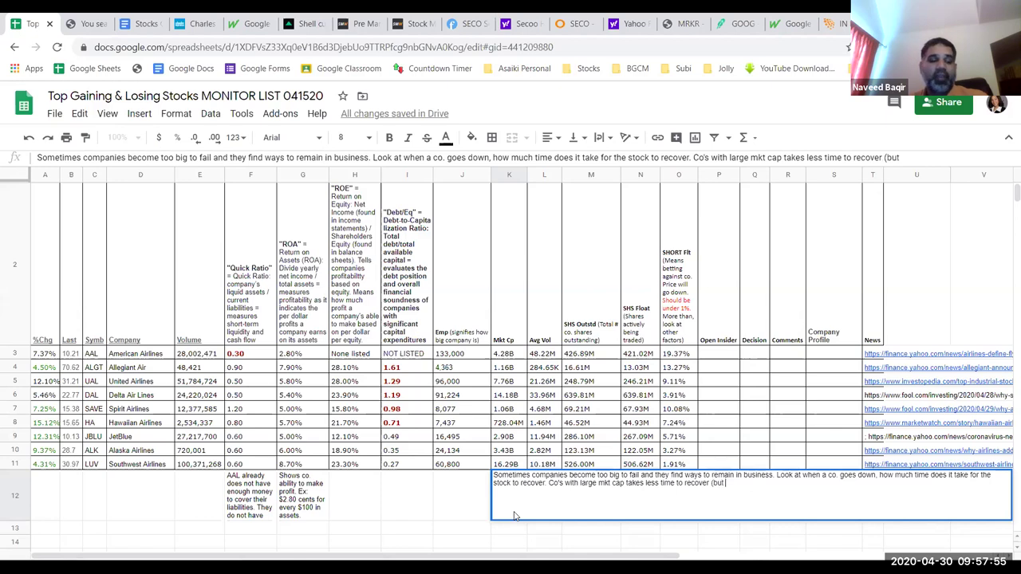
text( this is no)
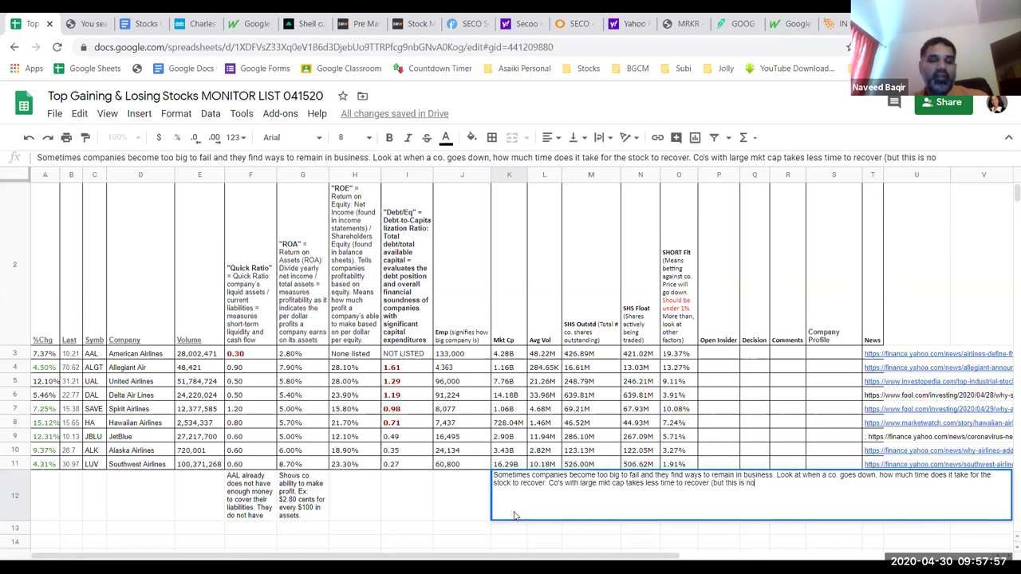
text(t always the ca)
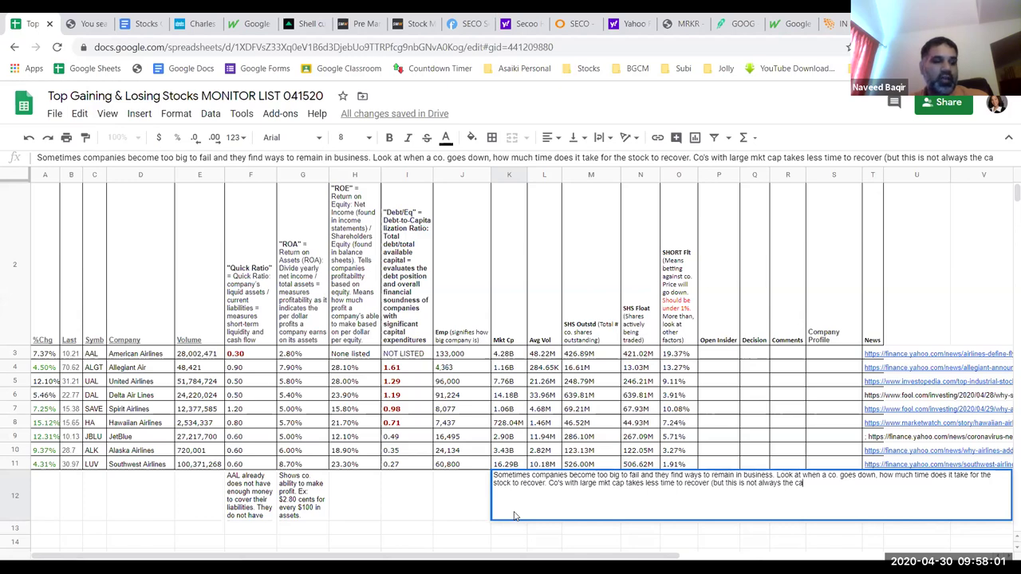
text(se)
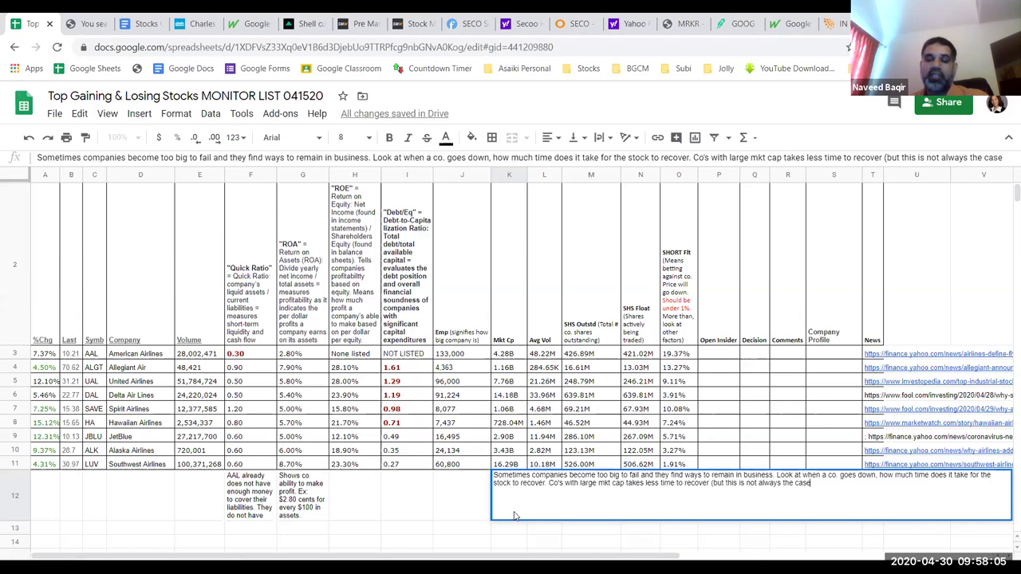
key(Return)
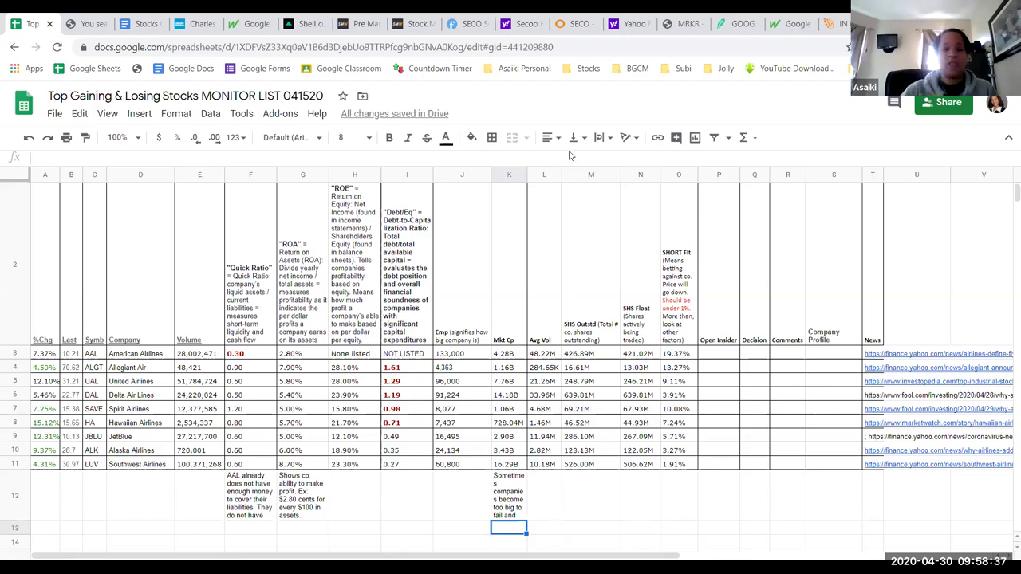
key(Up)
key(Left)
key(Left)
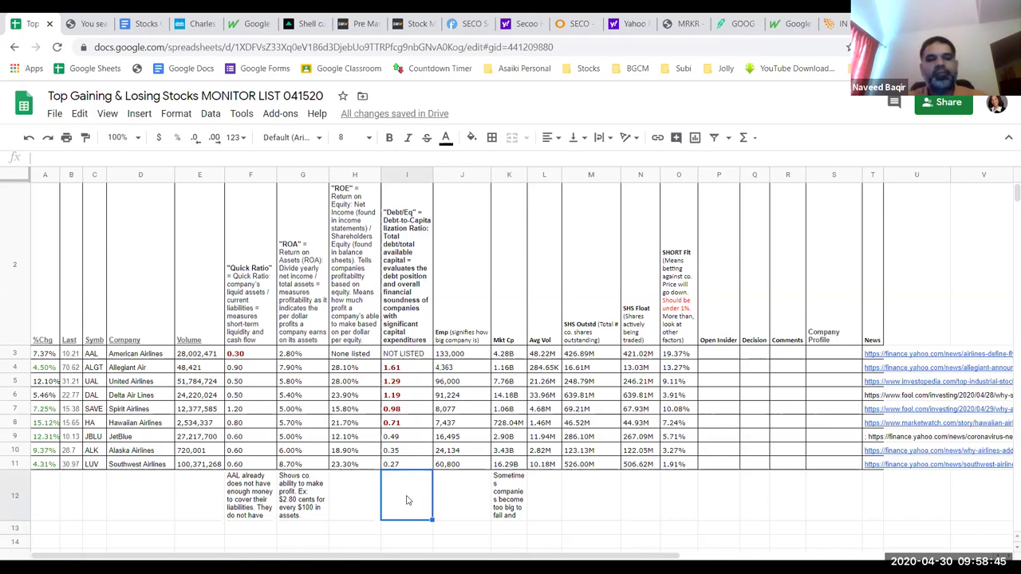
text(For a)
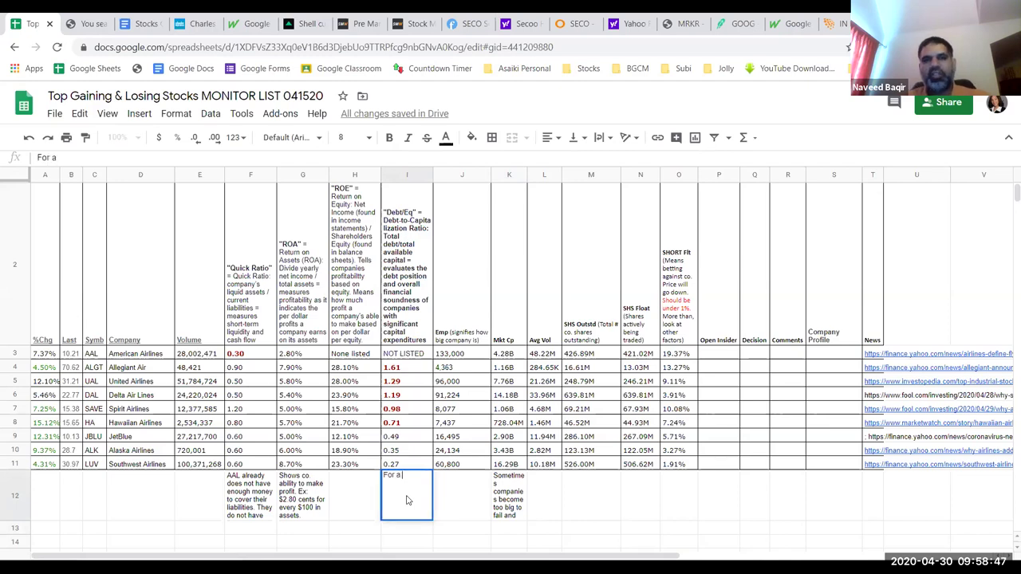
text( company)
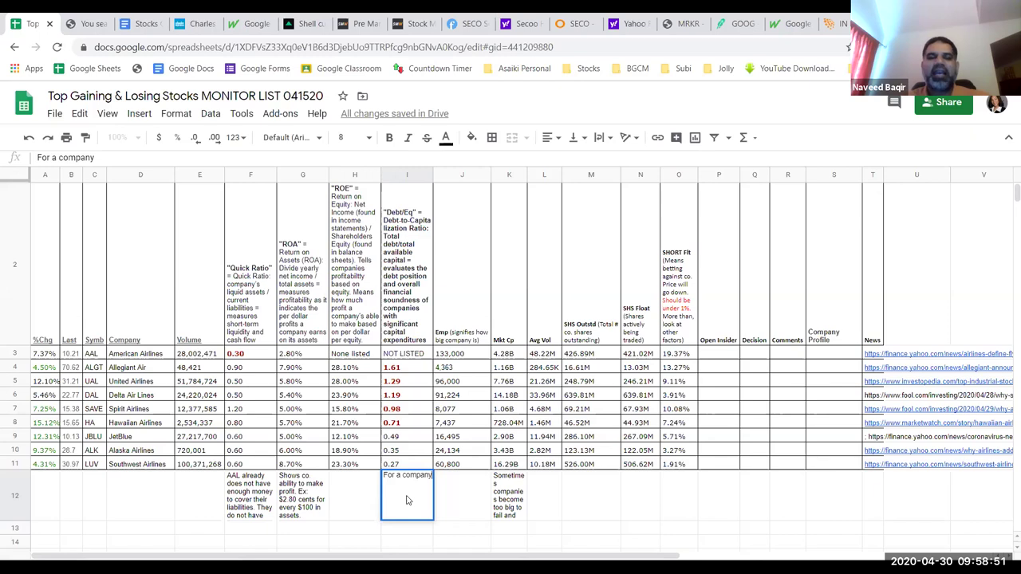
key(BackSpace)
key(ctrl+a)
key(BackSpace)
text(Give)
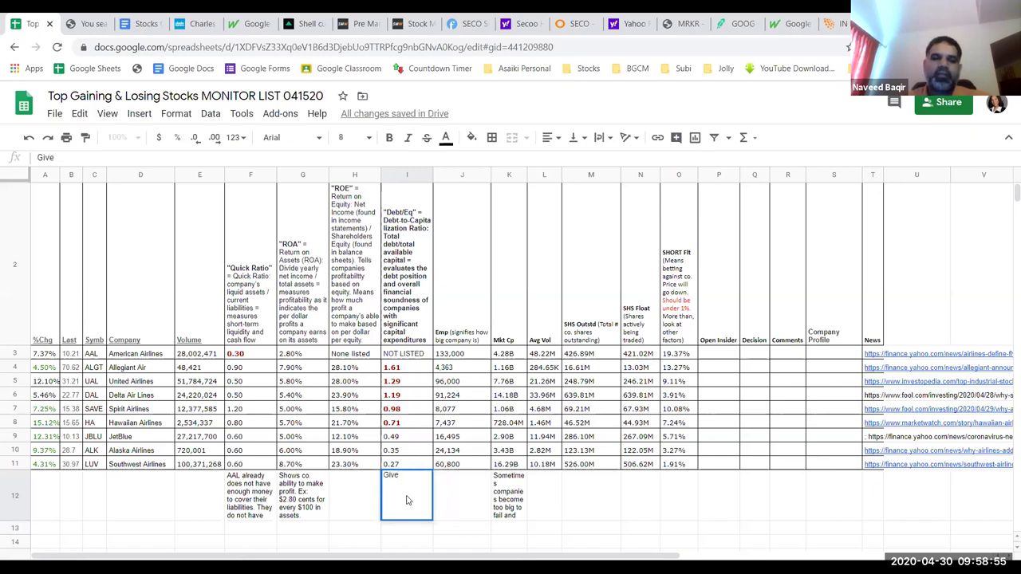
text(s)
key(BackSpace)
key(BackSpace)
key(BackSpace)
key(BackSpace)
key(BackSpace)
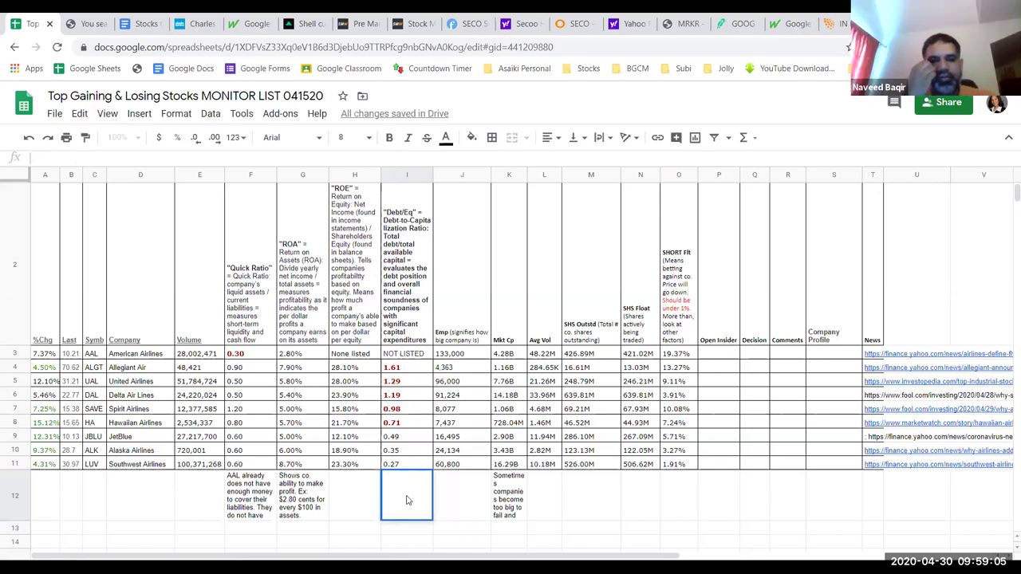
Add a note under the Debt/Eq column in I12: "Basically means debt is an easy and cheaper way to borrow money."
double_click(407, 500)
text(Basically)
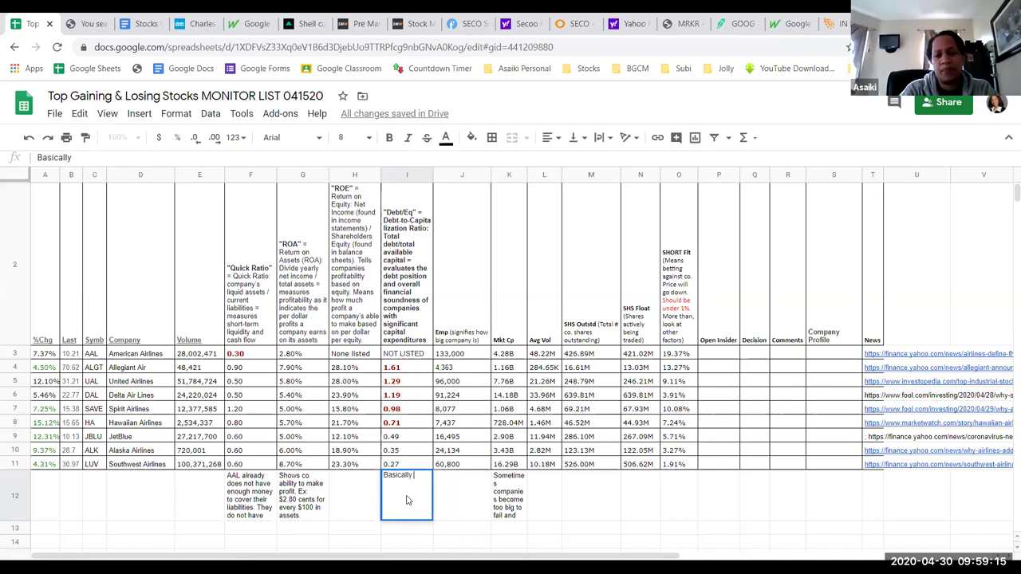
text(means)
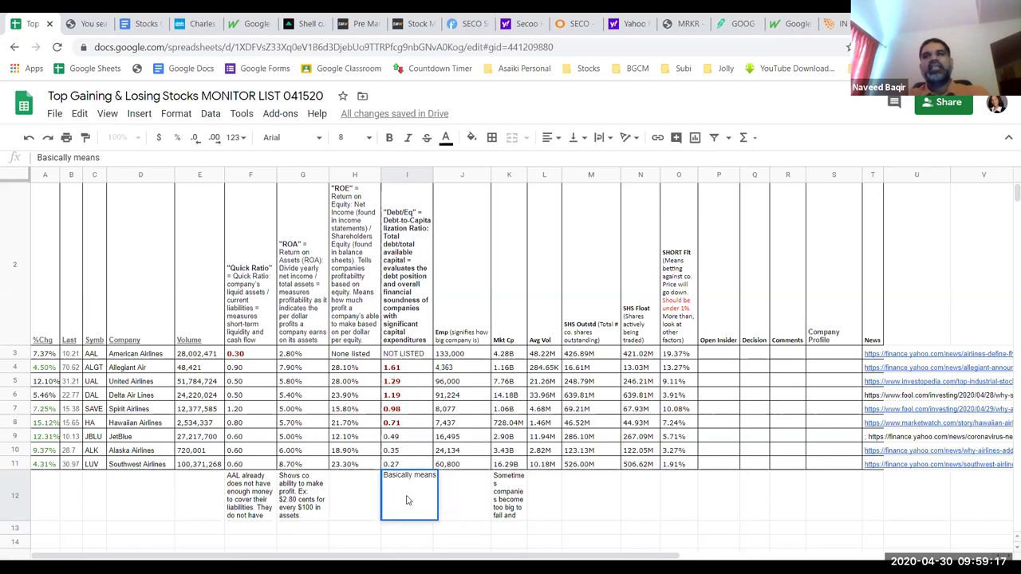
text( de)
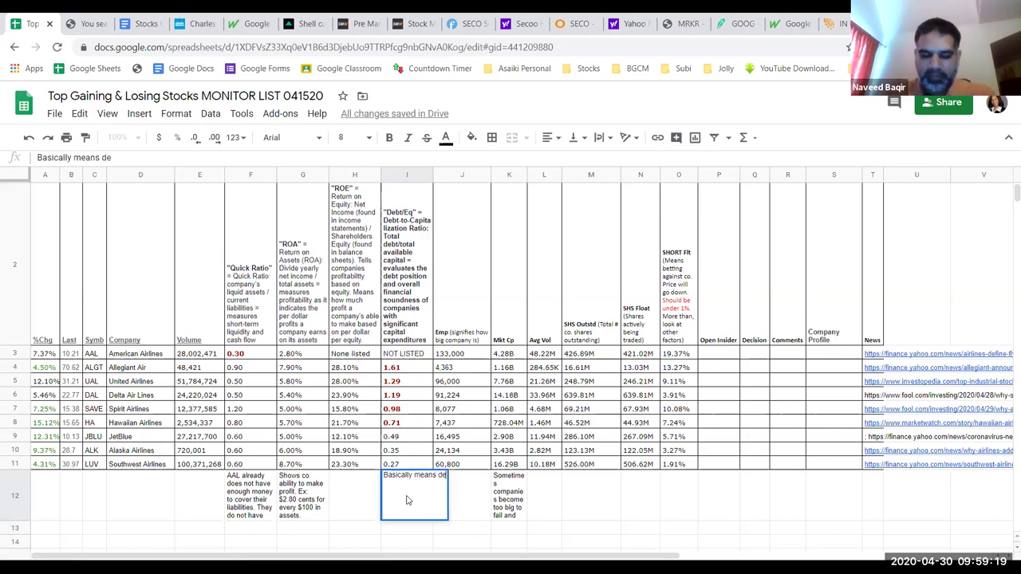
text(bt is an easy wat)
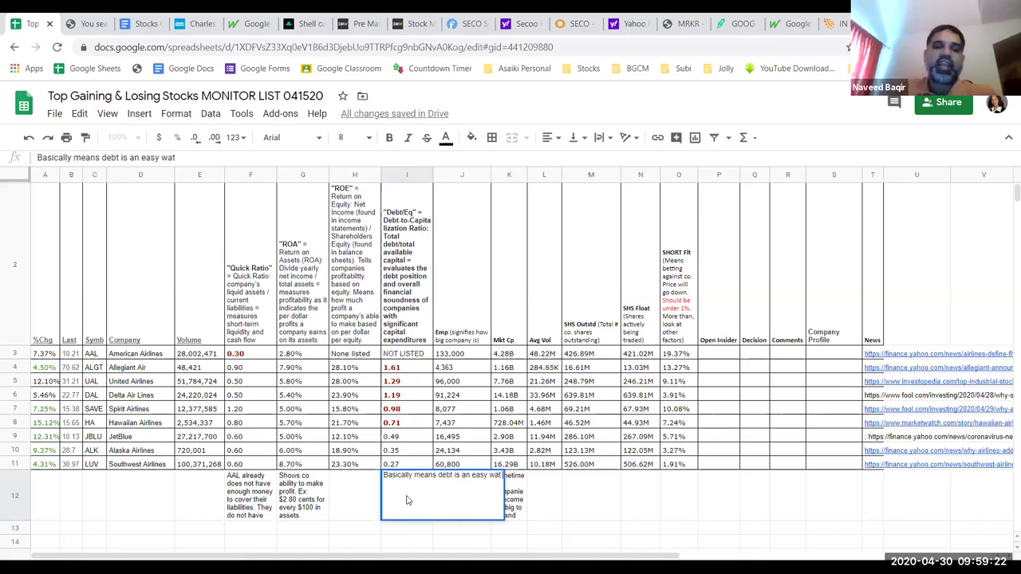
key(BackSpace)
text(y)
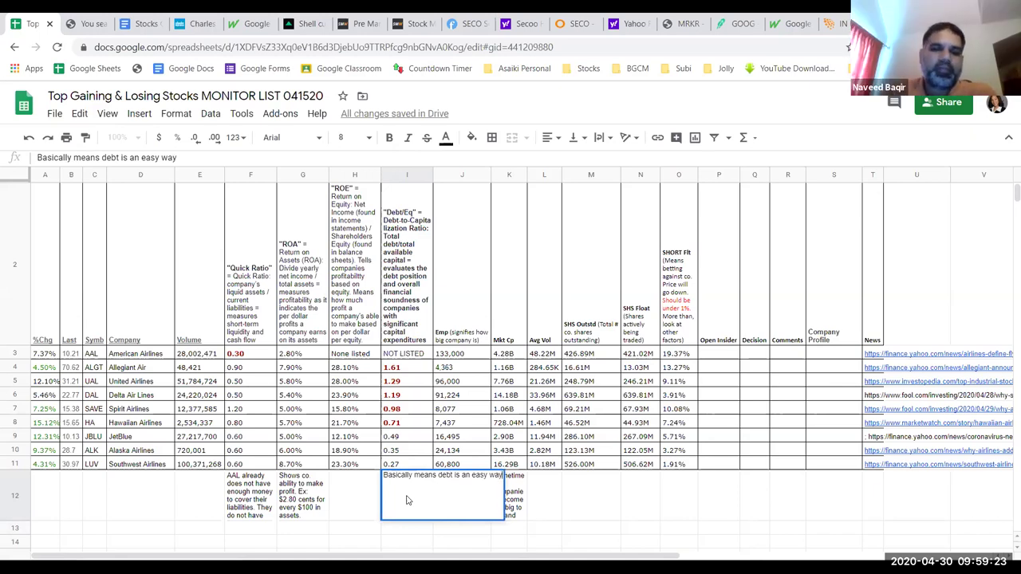
key(BackSpace)
key(BackSpace)
key(BackSpace)
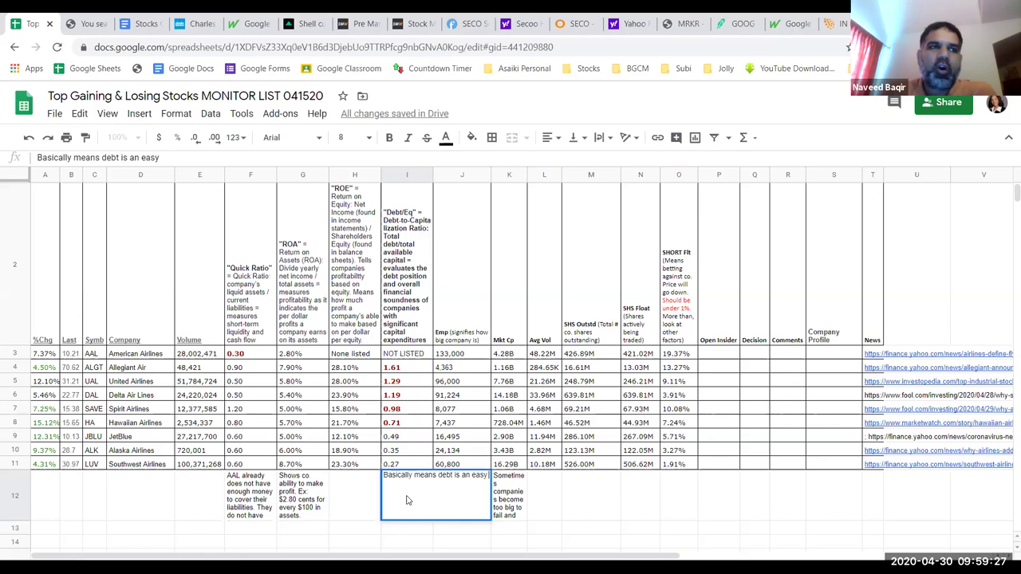
text(and cheaper way to)
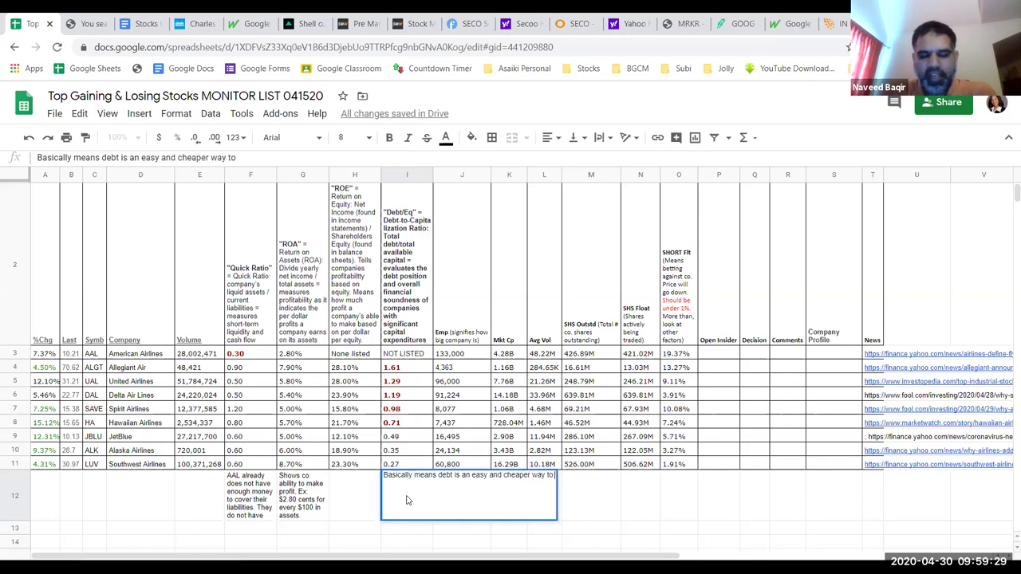
text( borrow money.)
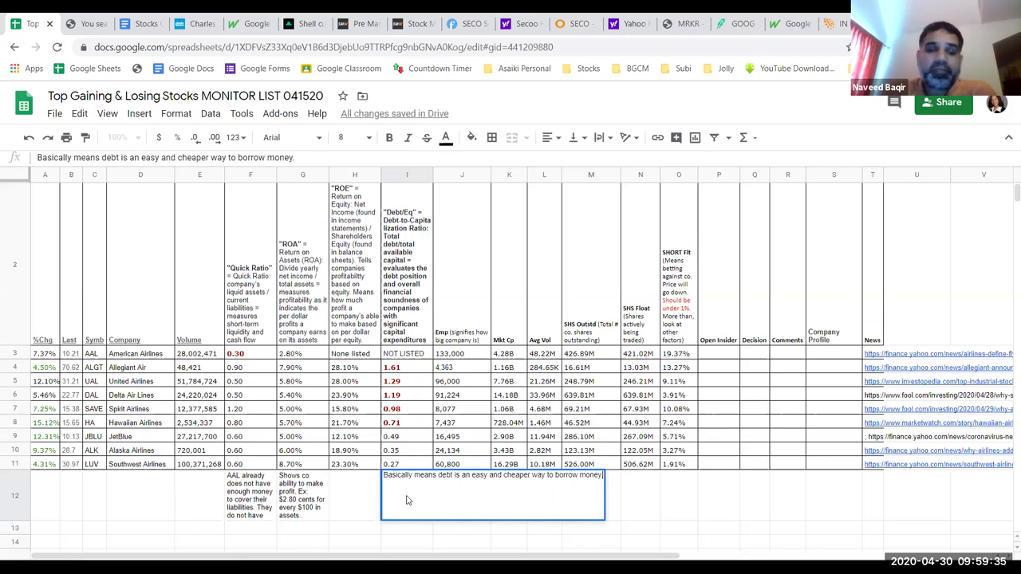
Continue the I12 note with "When you take on a debt, usually the interest rate is much smaller and fixed compan"
text(When you take on a debt, usually the interest)
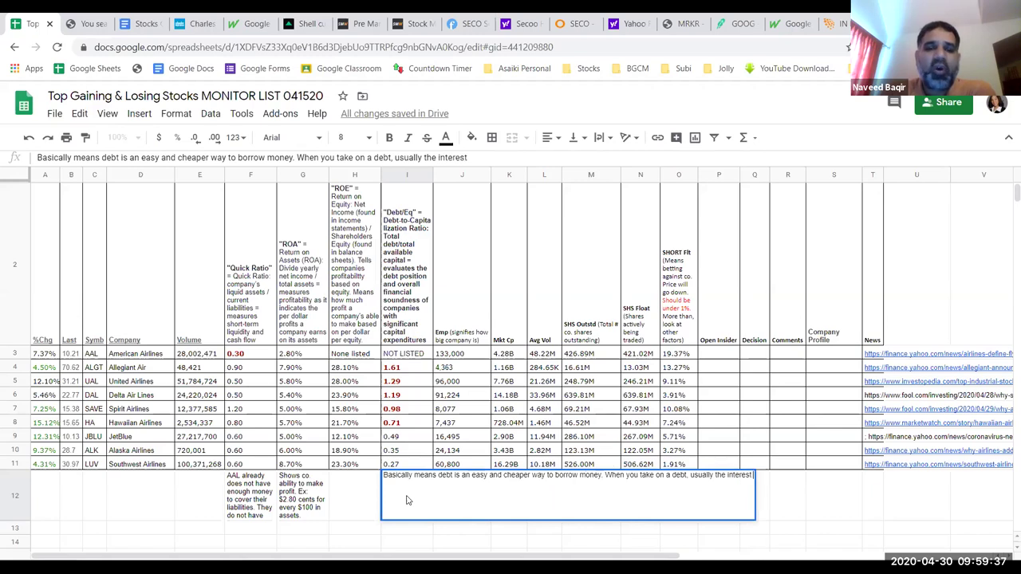
text( rate is much)
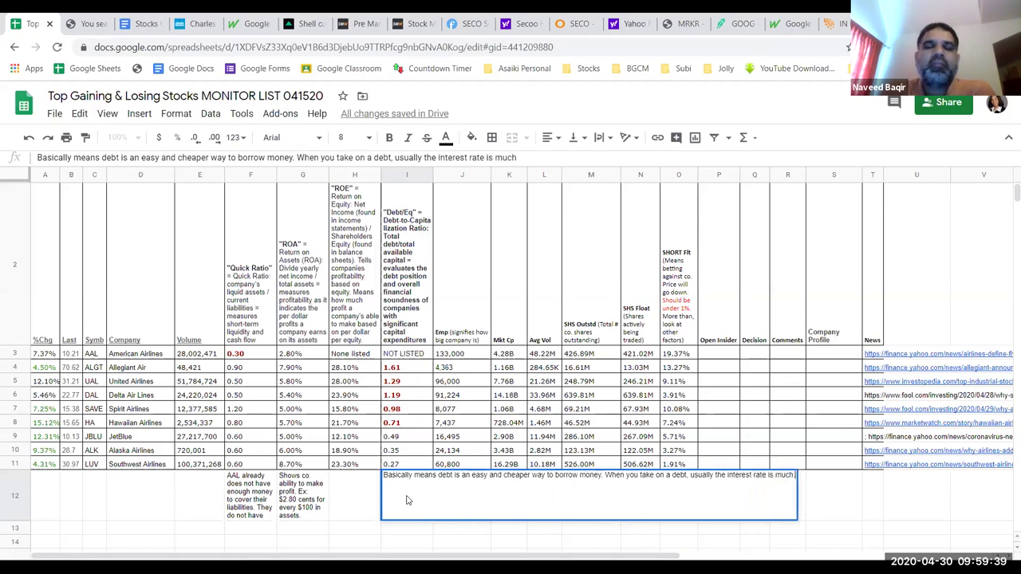
text( smaller and i)
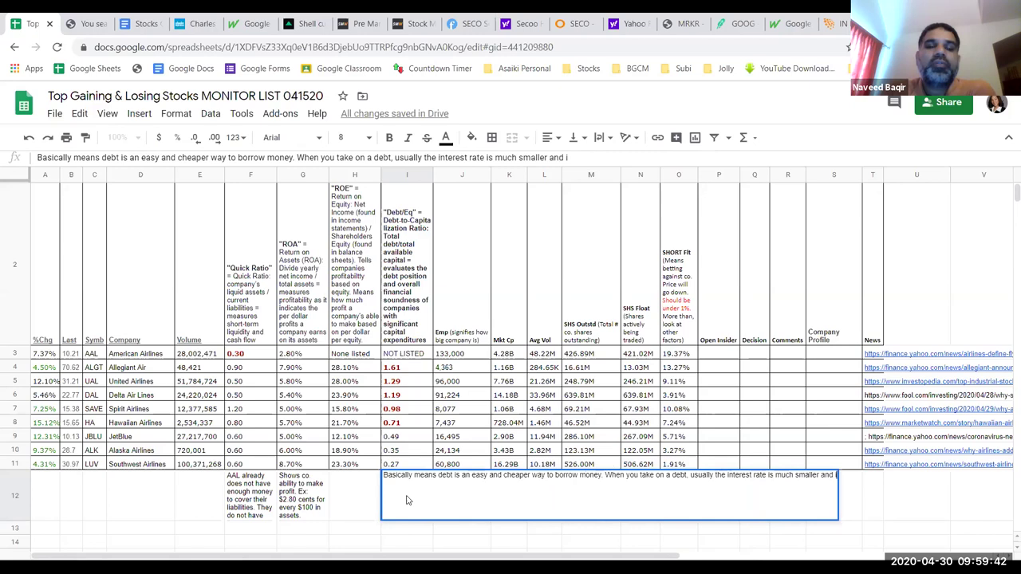
key(BackSpace)
text(fixed compan)
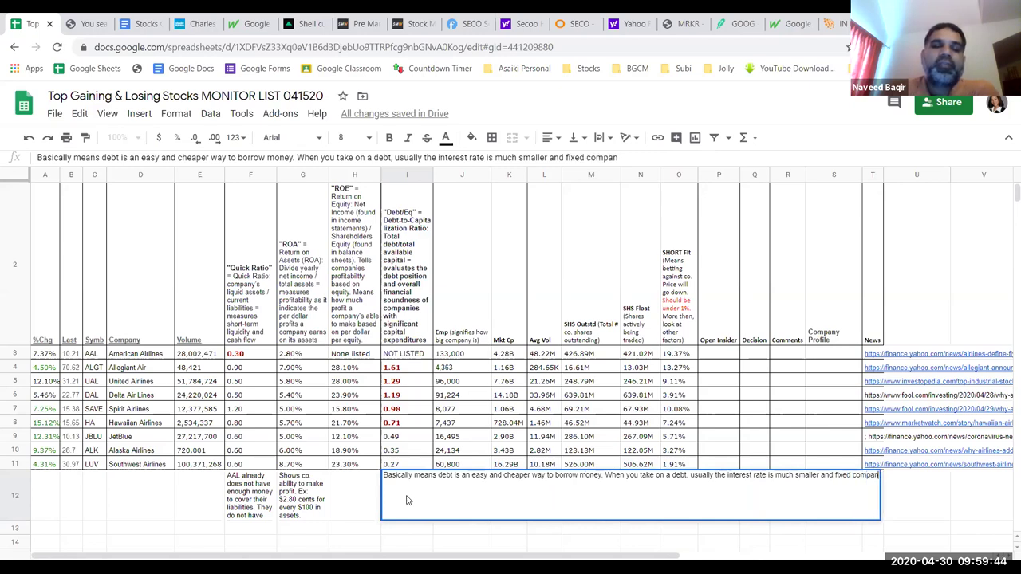
Complete the note's sentence below the Debt/Eq column with "compared to the capital you would raise in other manners." and start the next with "When you"
key(BackSpace)
text(r)
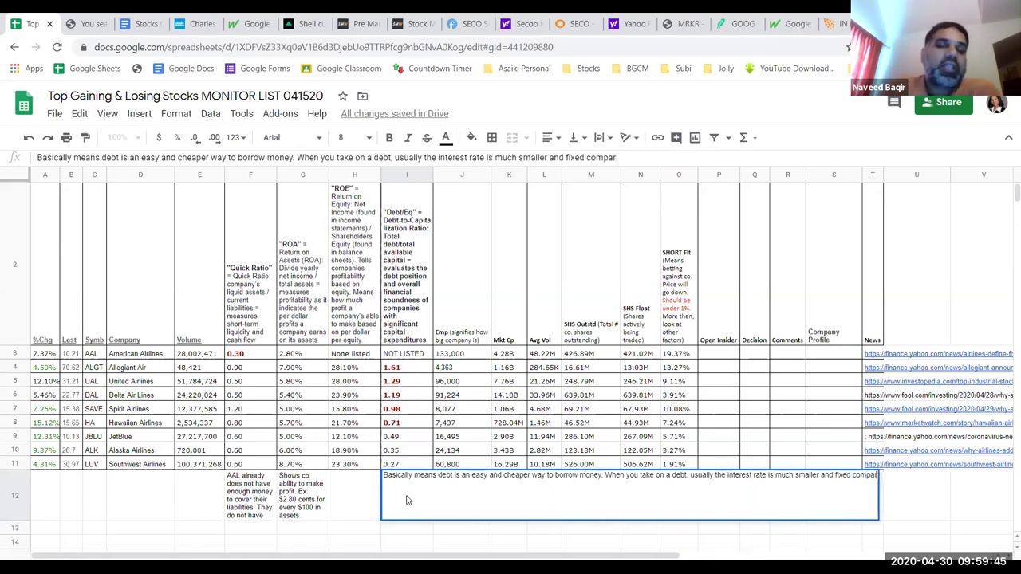
text(ed to the capital)
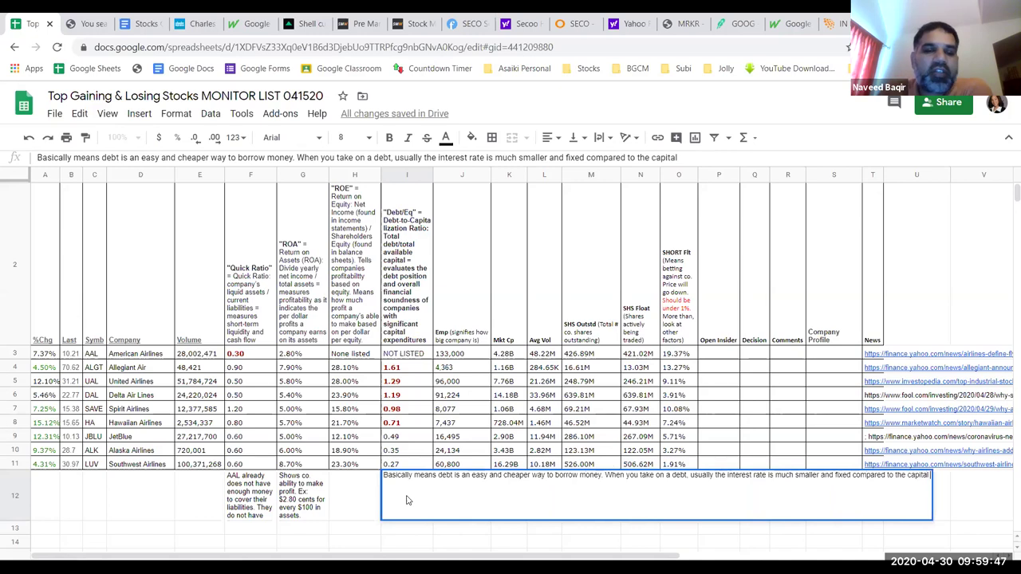
text( you would)
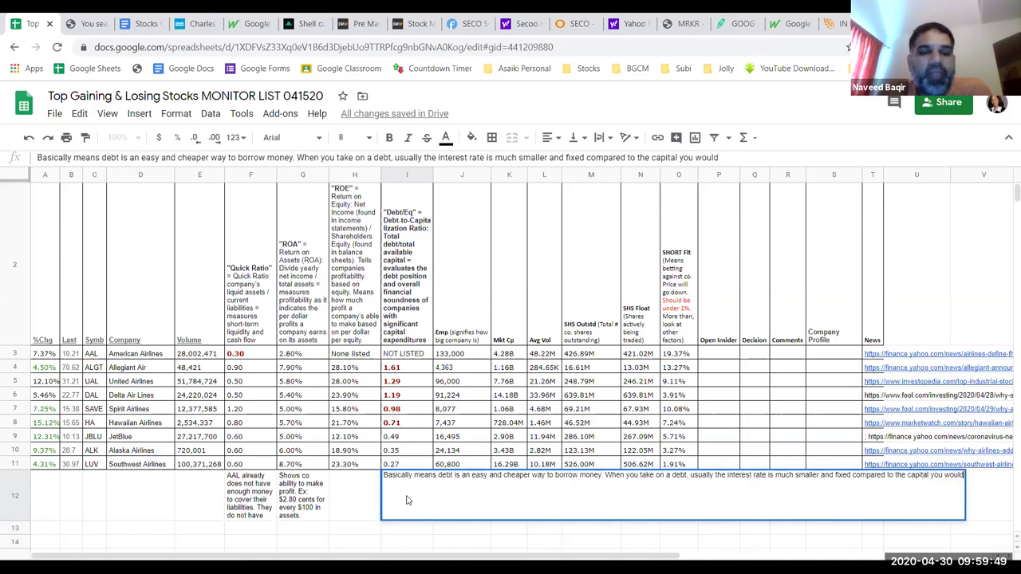
text( raise in other)
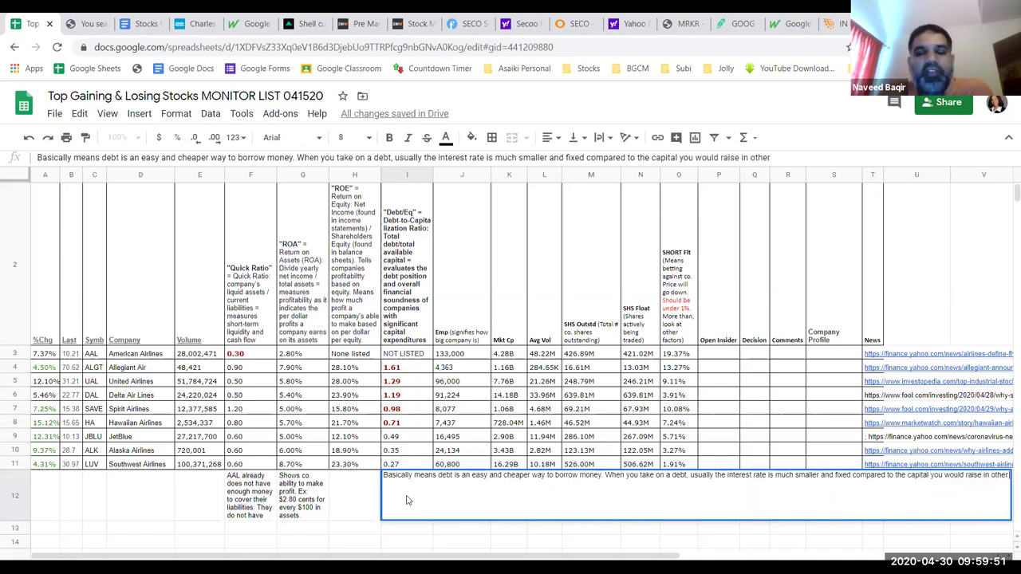
text( manners. When you)
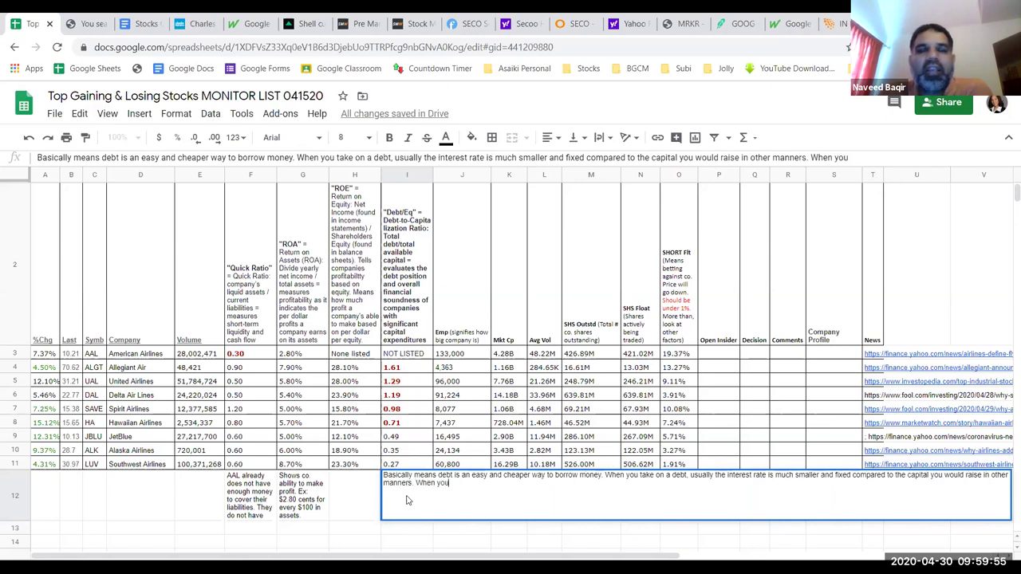
Continue the Debt/Eq note with "sell Eq, SH take on a larger rist and expect higher rtn."
text( sell E)
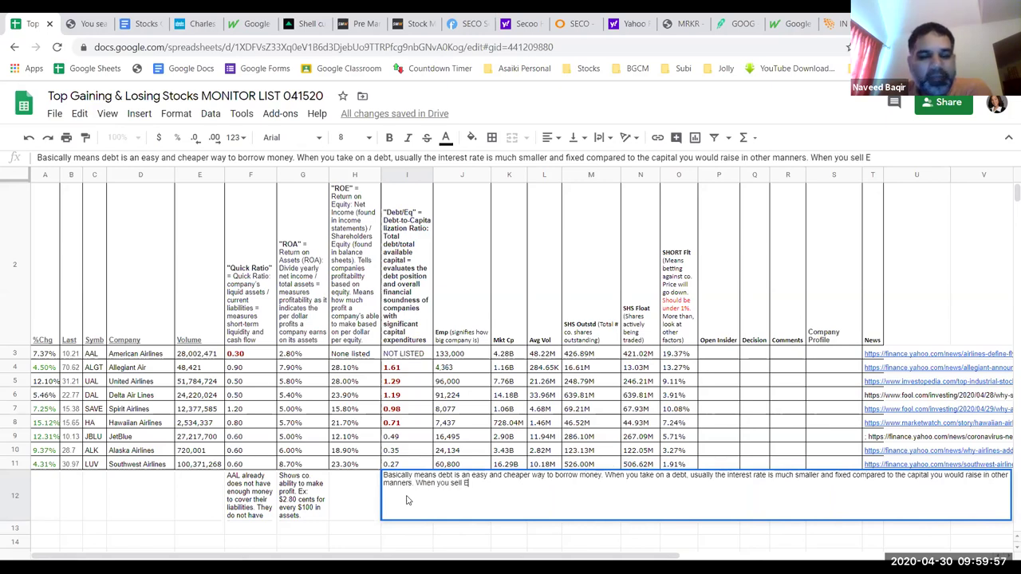
text(q, s)
key(BackSpace)
text(SH)
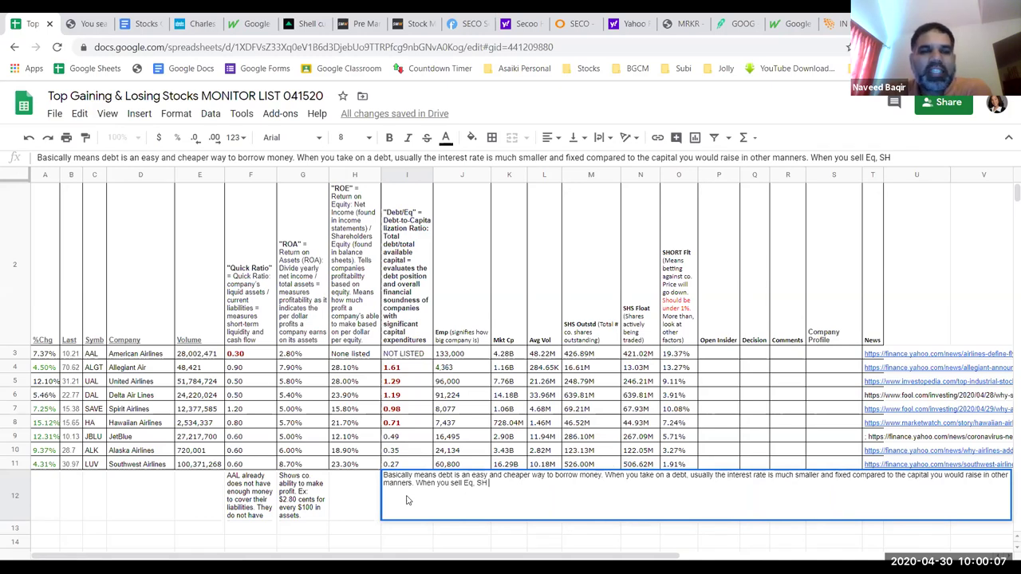
text(take on a larger rist and expect higher rtn. More exp to ra)
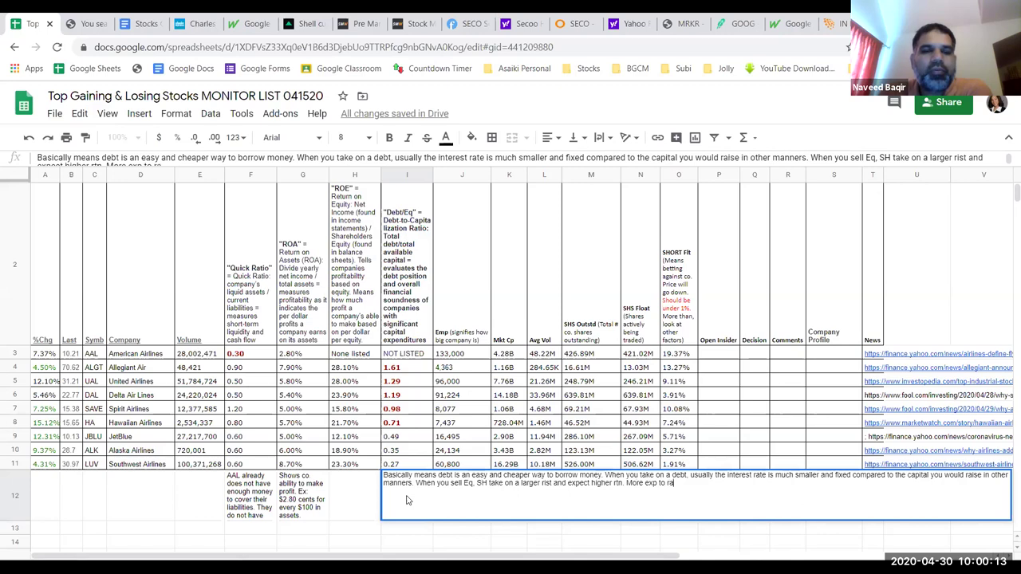
Finish the next sentence of the note as "More exp to raise cap thru selling more shares."
text(ise cap)
text( thi)
text(u selling)
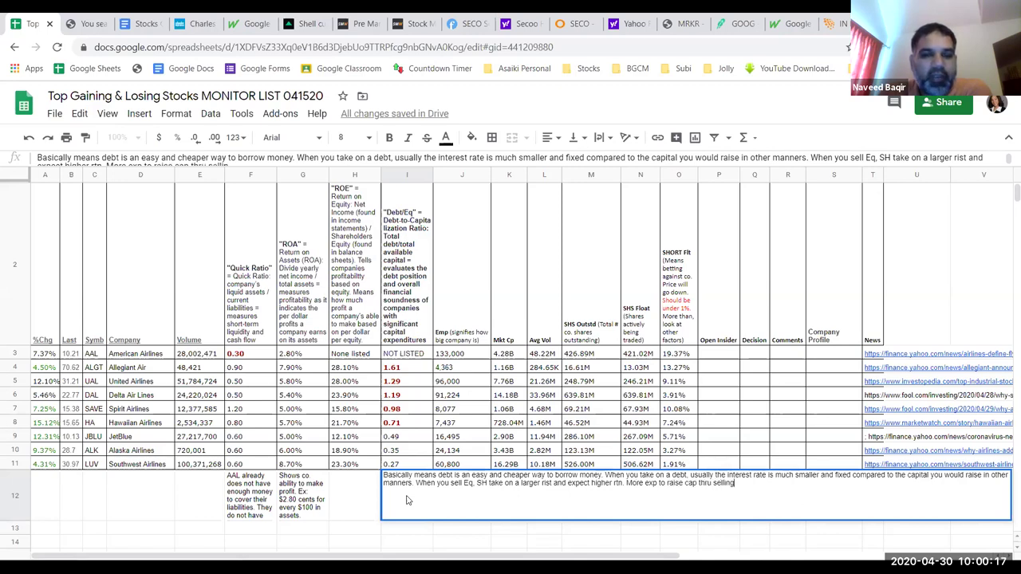
text( more shares.)
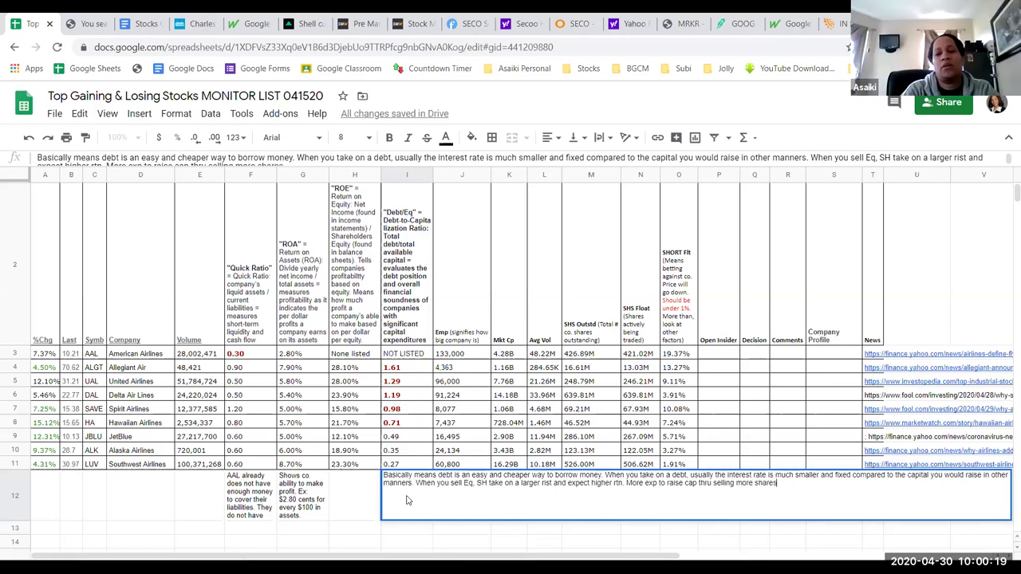
Add "Fiancing with debt is cheaper bc int rate on debt is much smaller than profit investers expect" to the note
text( Fiancing)
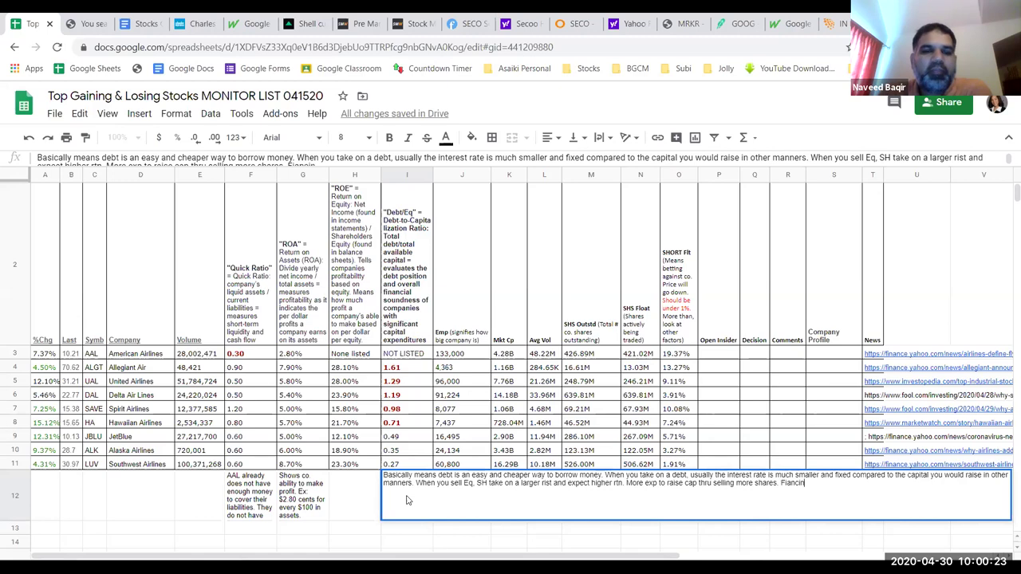
text( with debt is cheape)
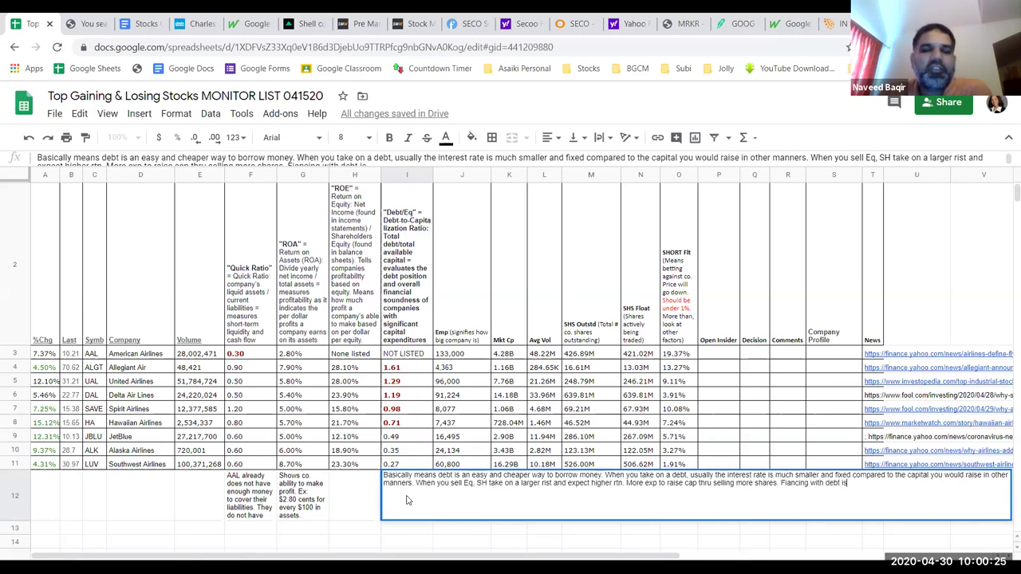
text(int rate on debt)
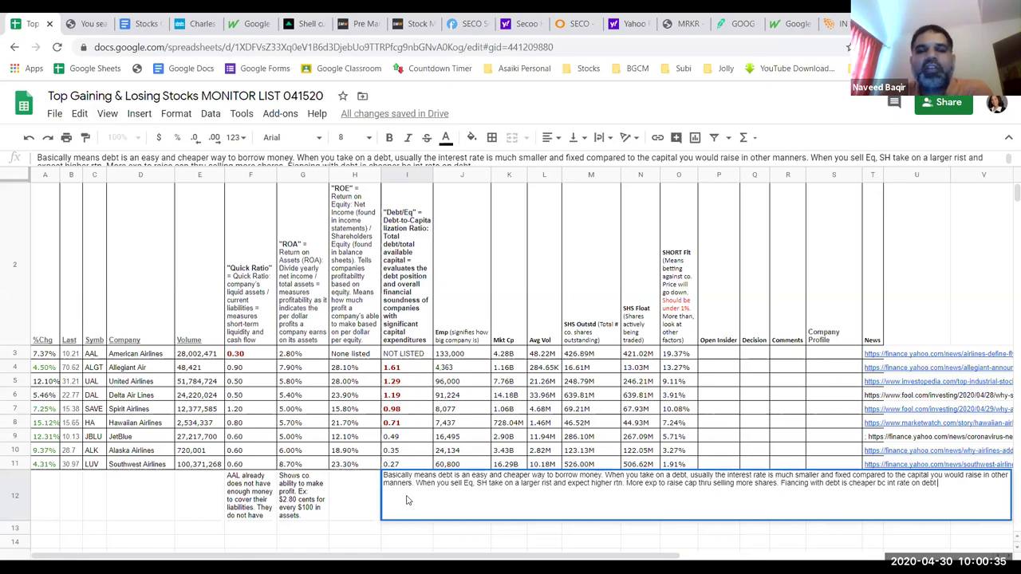
text(is much smaller than profit)
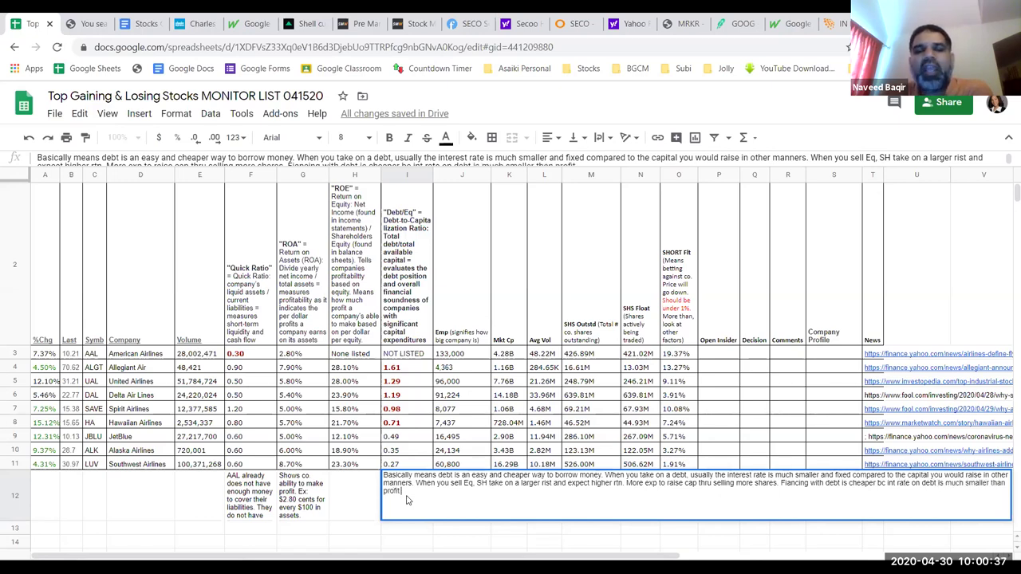
text( investers expec)
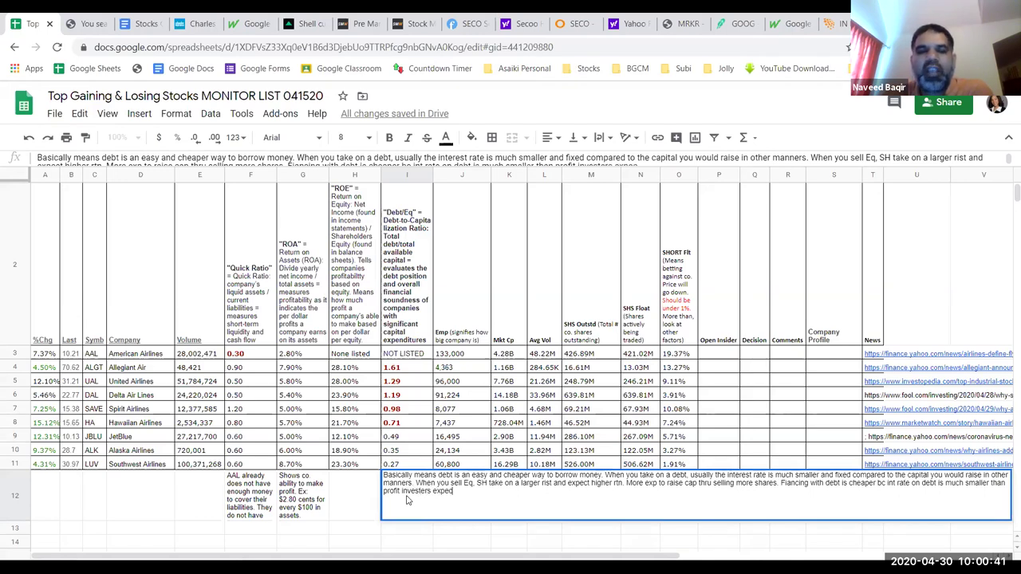
Append "Don't want to have a lot of debt on the books either. Shows they don't have creditibilty." to the Debt/Eq note
text(t. Don't want to h)
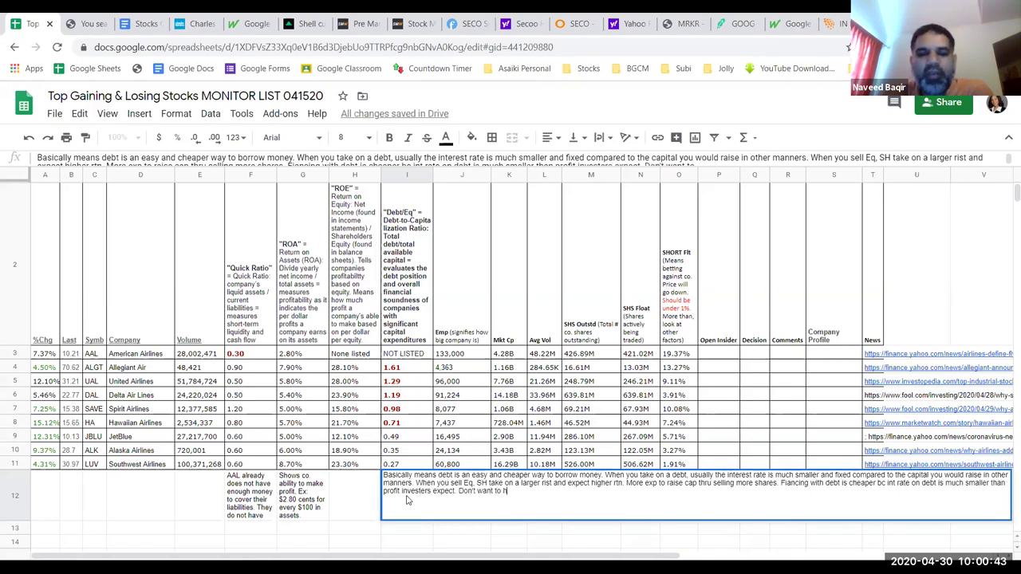
text(ave a lot of d)
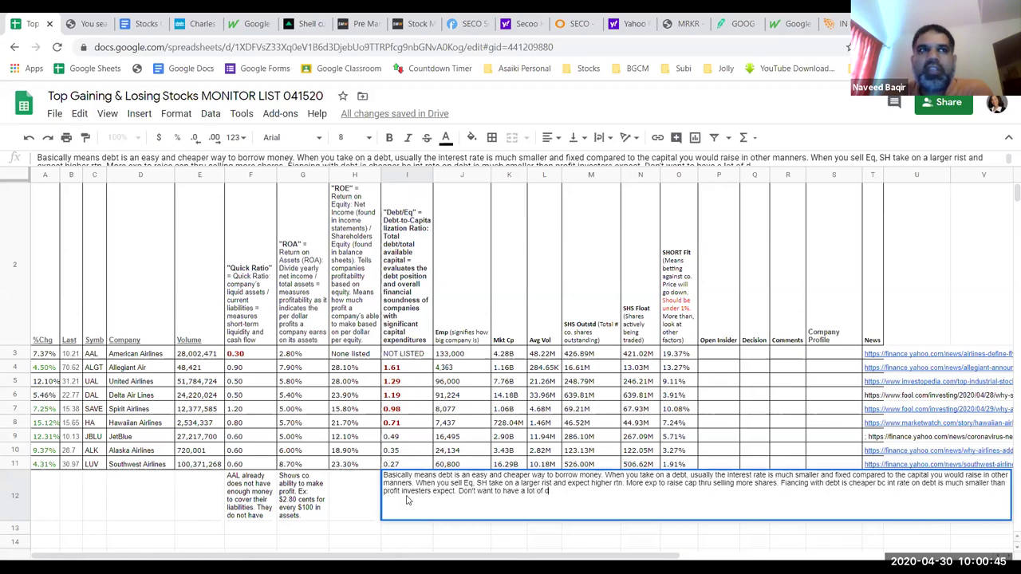
text(ebt on the books either. Shows they don't have credit)
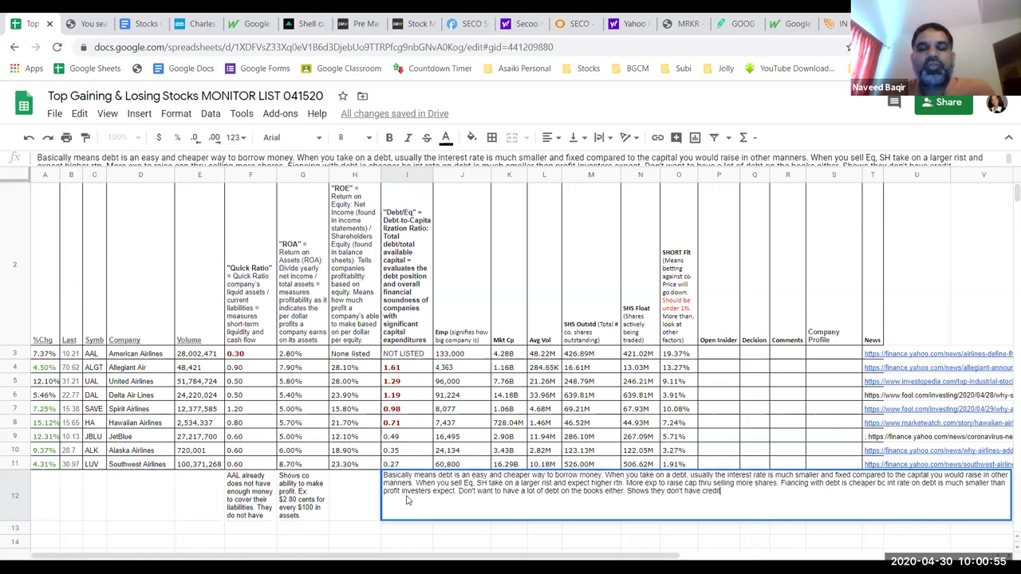
text(ibility)
key(BackSpace)
key(BackSpace)
key(BackSpace)
text(ct)
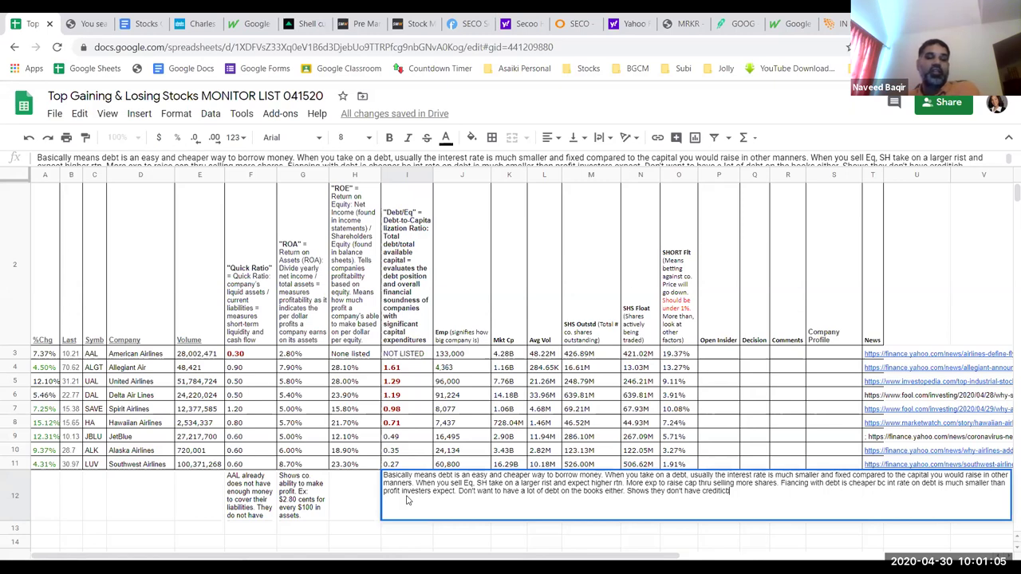
text(lity. No debt and)
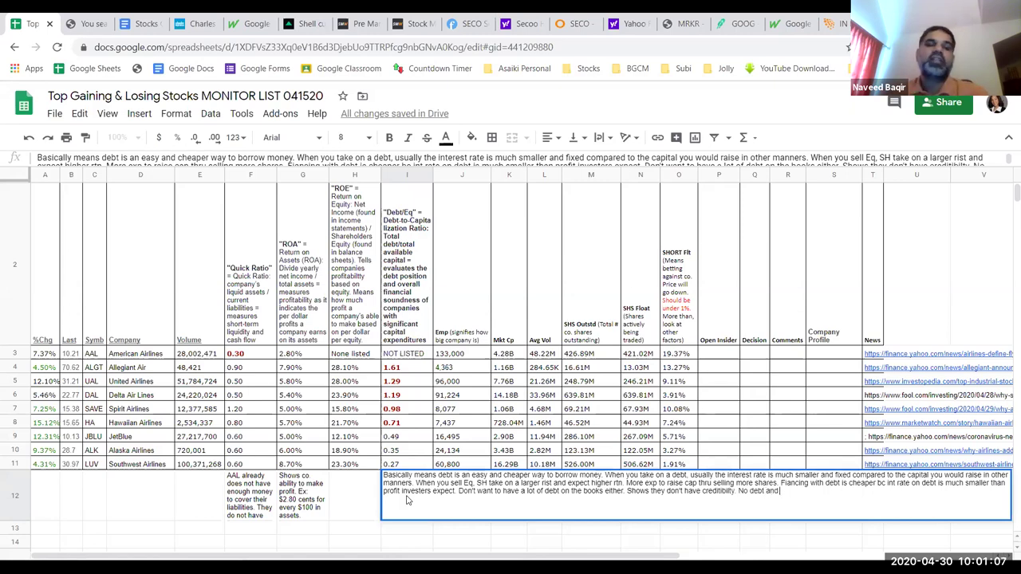
Extend the "No debt and" sentence with "only shareholders, shows co isn't utilizing ability to borrow money or raise capital"
text( only share)
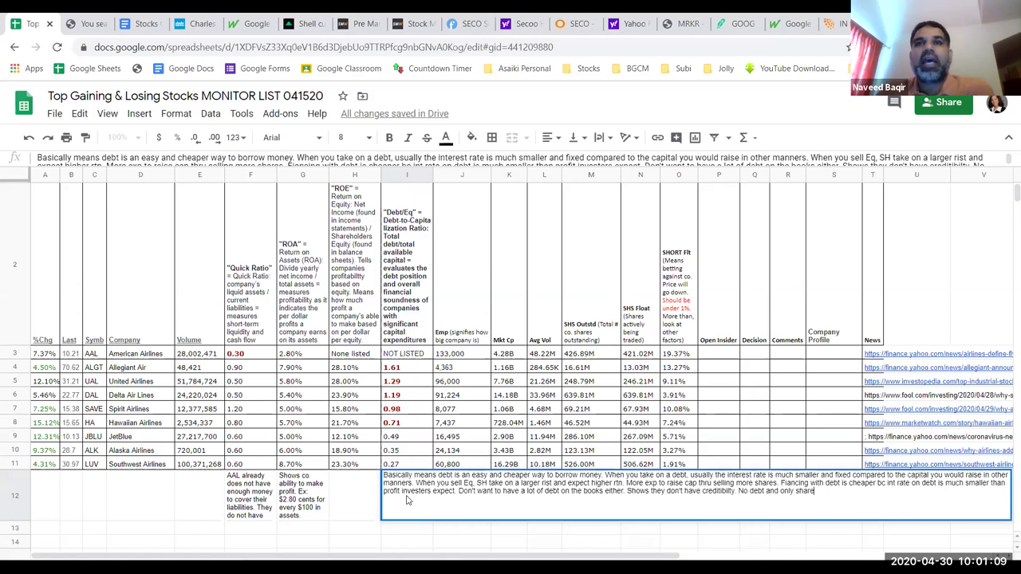
text(holders, shows c)
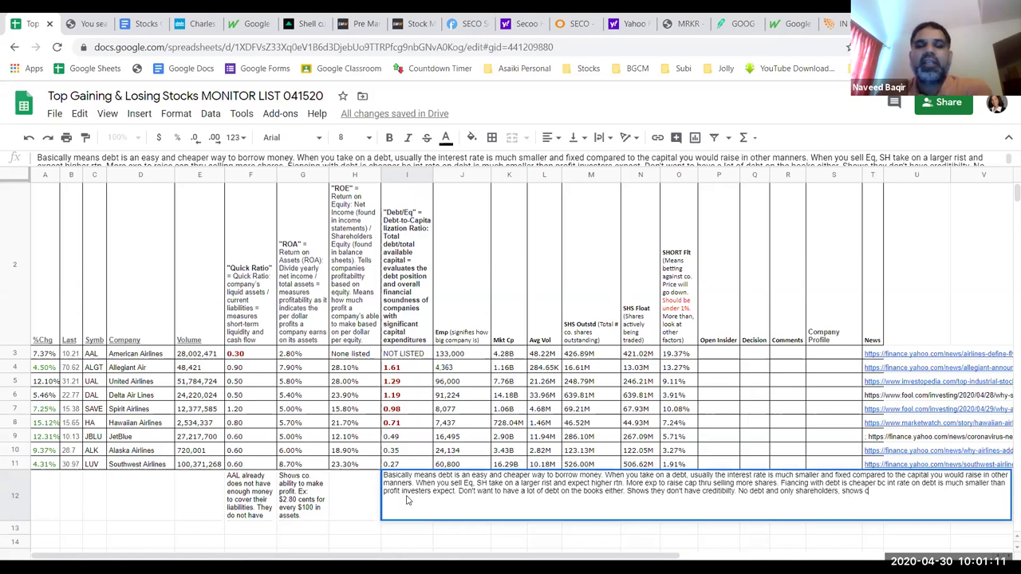
text(o isn't)
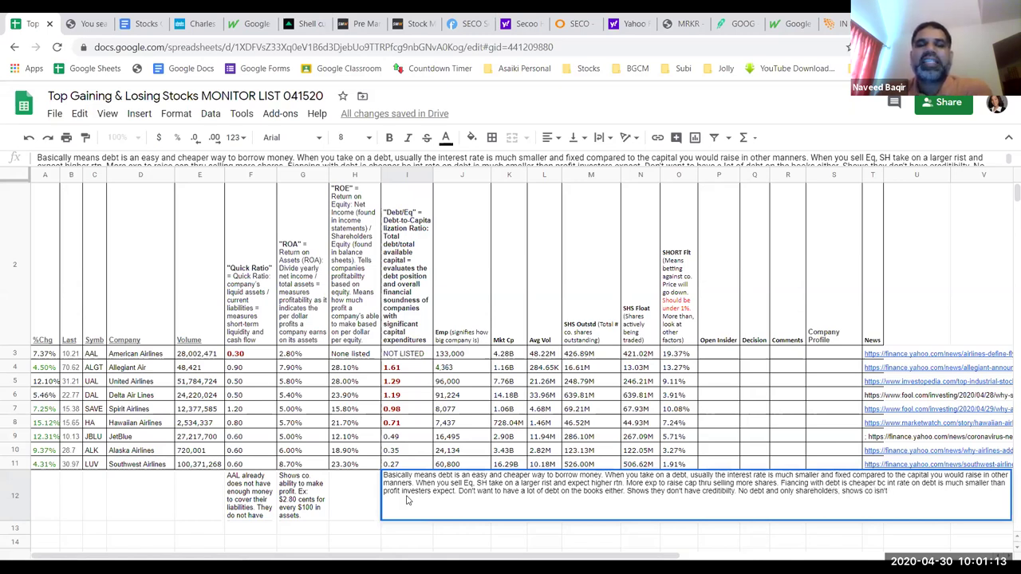
text( utilizing)
text( ability)
text( to borrow)
text( or raise)
text( capital )
Add the sentence "Means they're raising capital wich is an expensie means." to the Debt/Eq note
text(. Means they're)
text( raising)
text( capital wi)
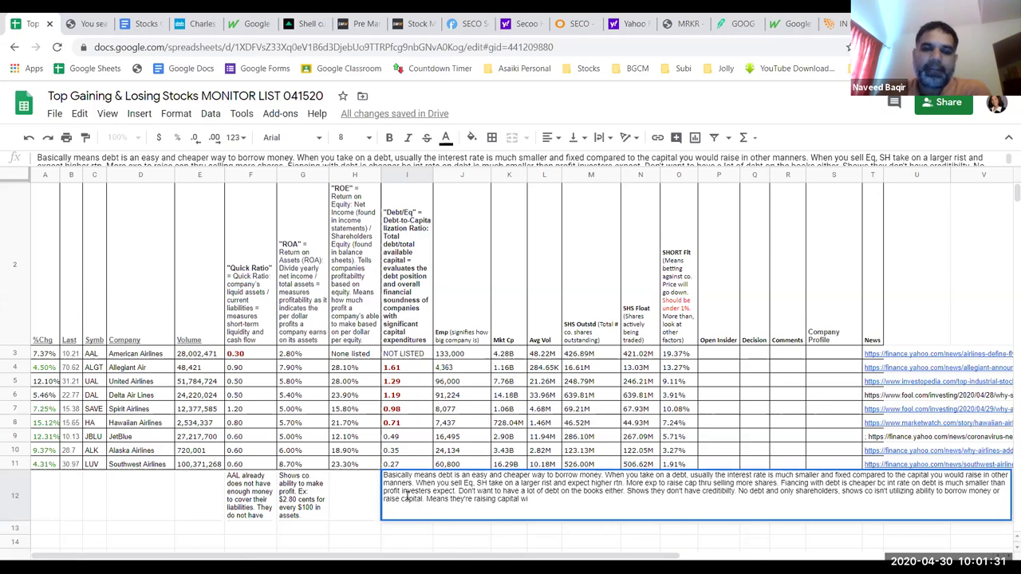
text(thch is an exper)
text(sive)
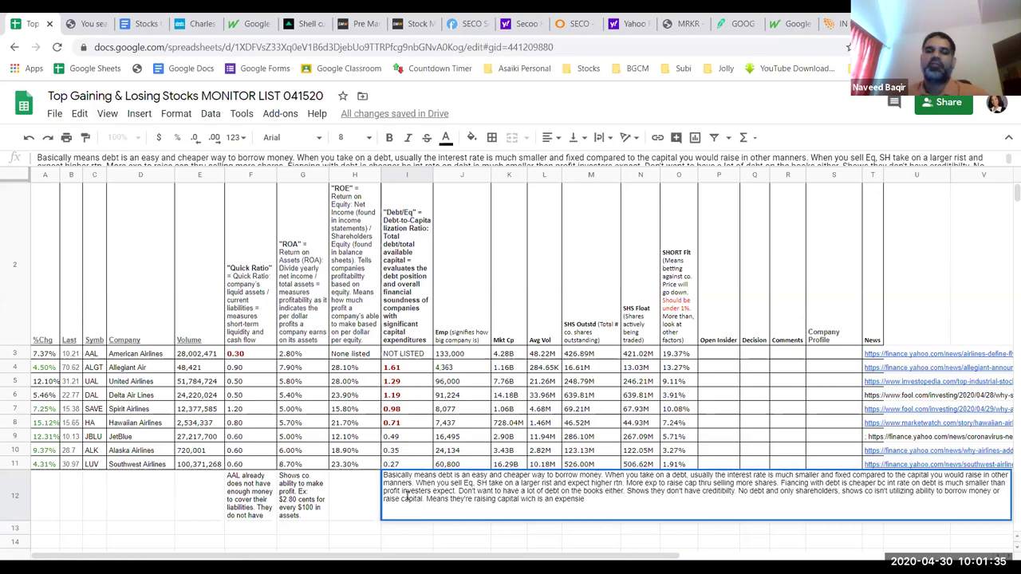
text( means. Wan)
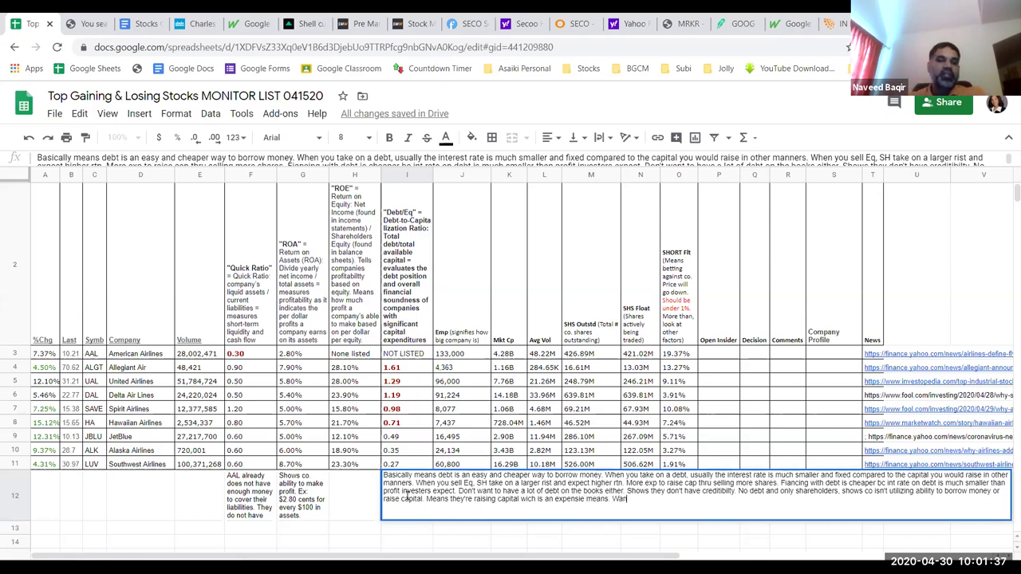
Continue the note with "Want to strike balance with Debt/Eq ration. Personally, don't like to take on debt."
text(t to stri)
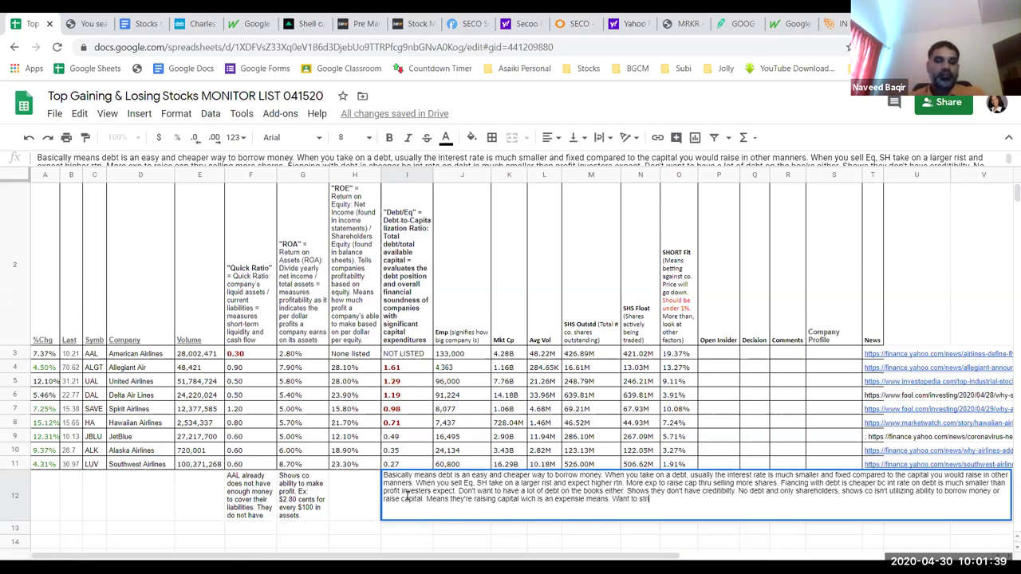
text(ke balance with)
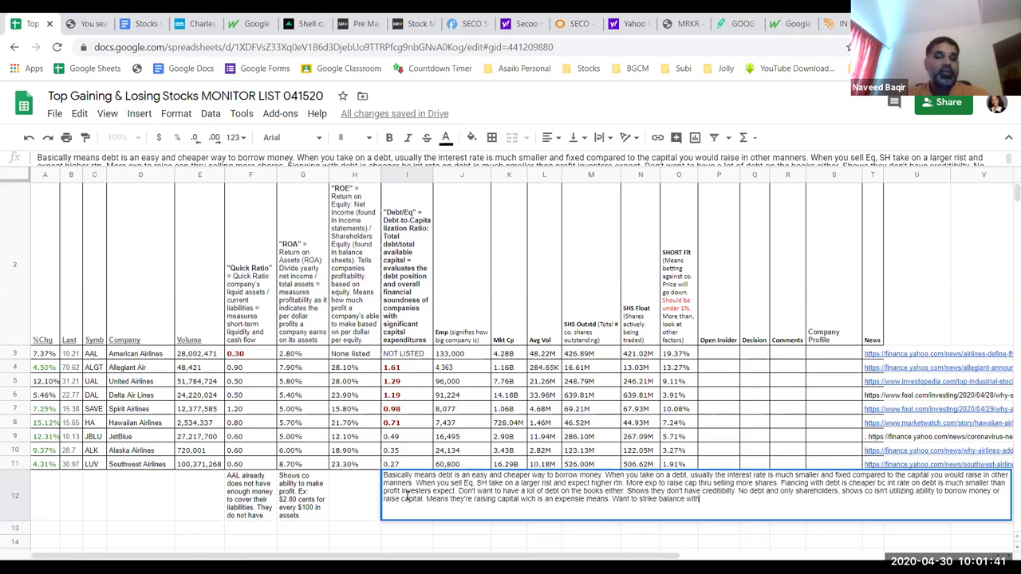
text( Debt)
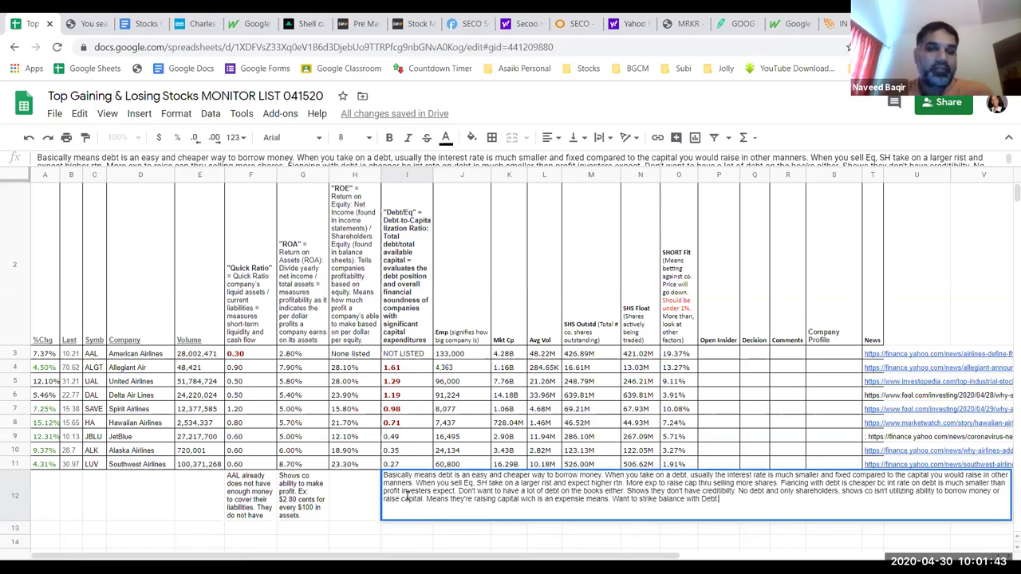
text(/Eq ration. F)
text(ersonally, don't like to take on debt)
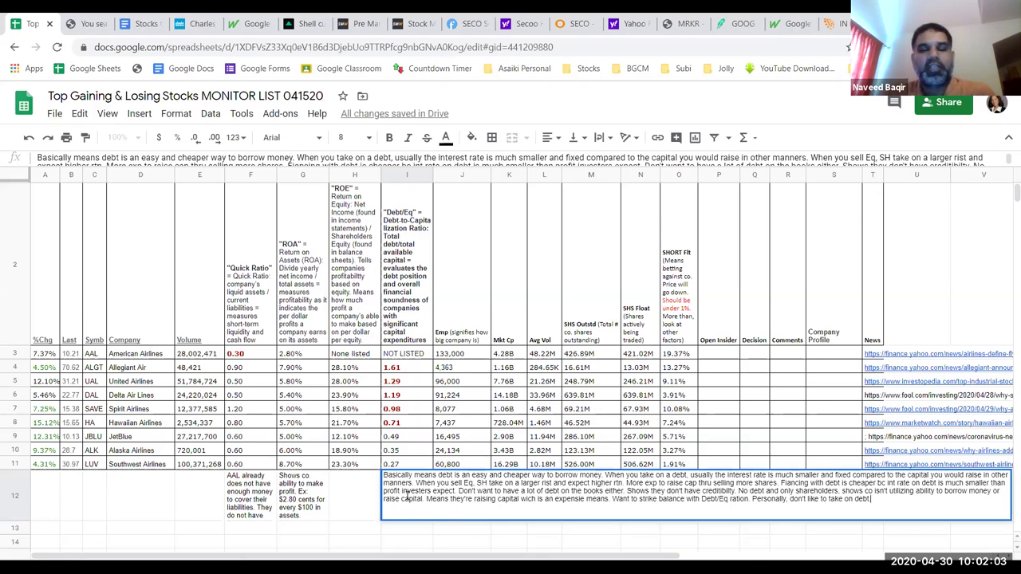
text(.)
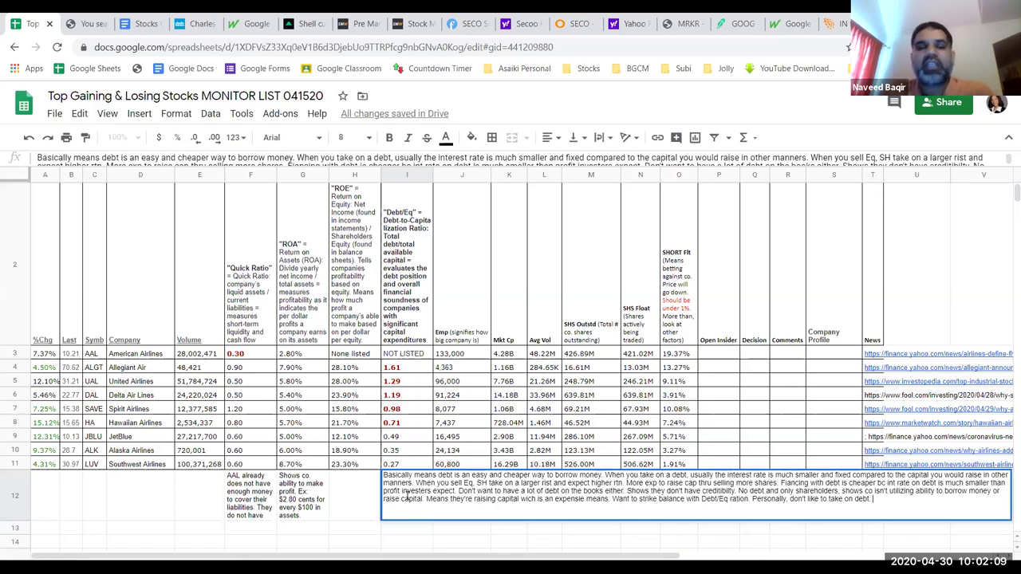
text(DEBT)
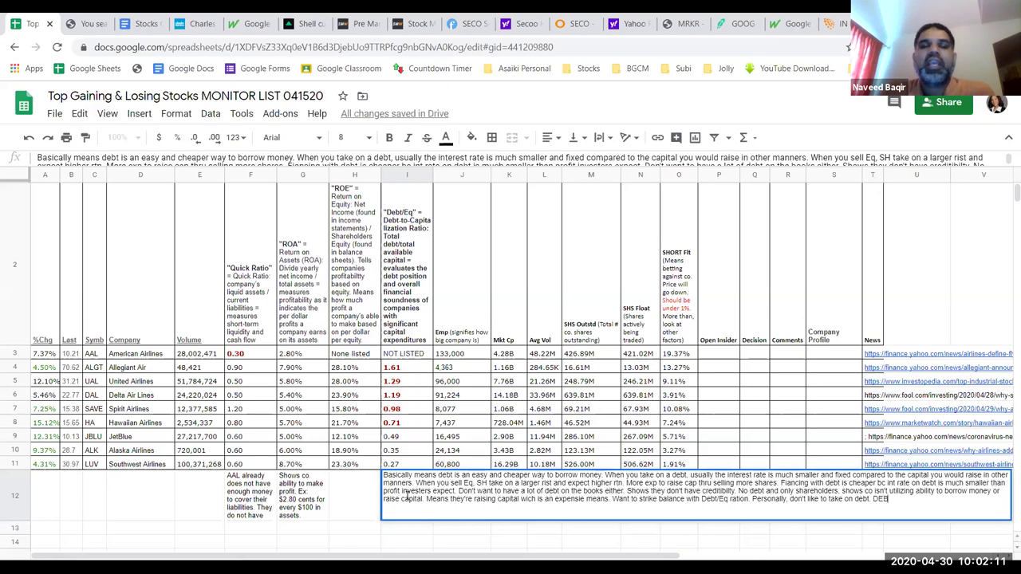
key(BackSpace)
key(BackSpace)
key(BackSpace)
key(BackSpace)
Append "THIS # SHOLD BE REASONABLE SO THEY'RE NO OVERLEVERAGED THROUGH DEBT." to the Debt/Eq note
text(THIS)
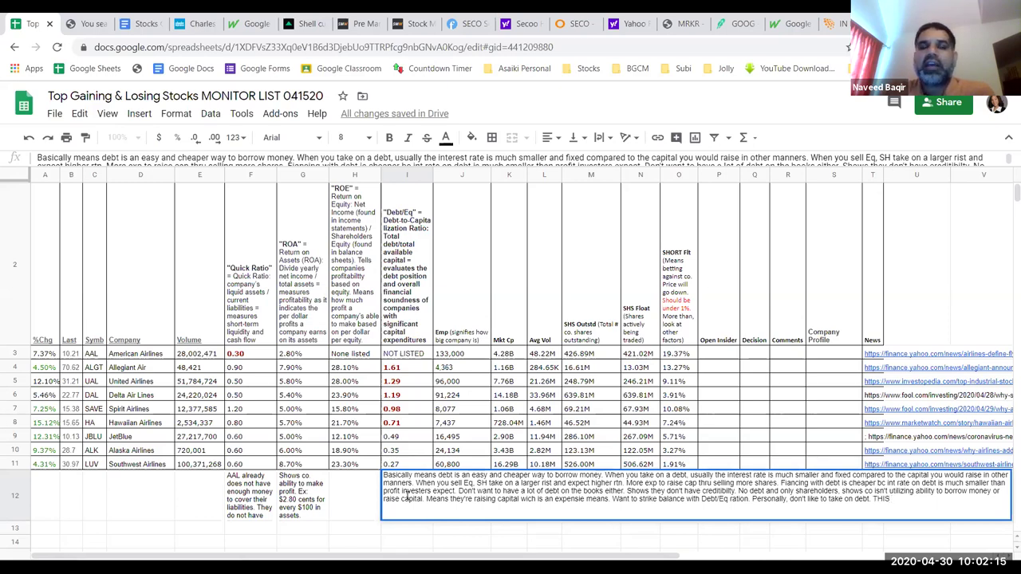
text( # SHO)
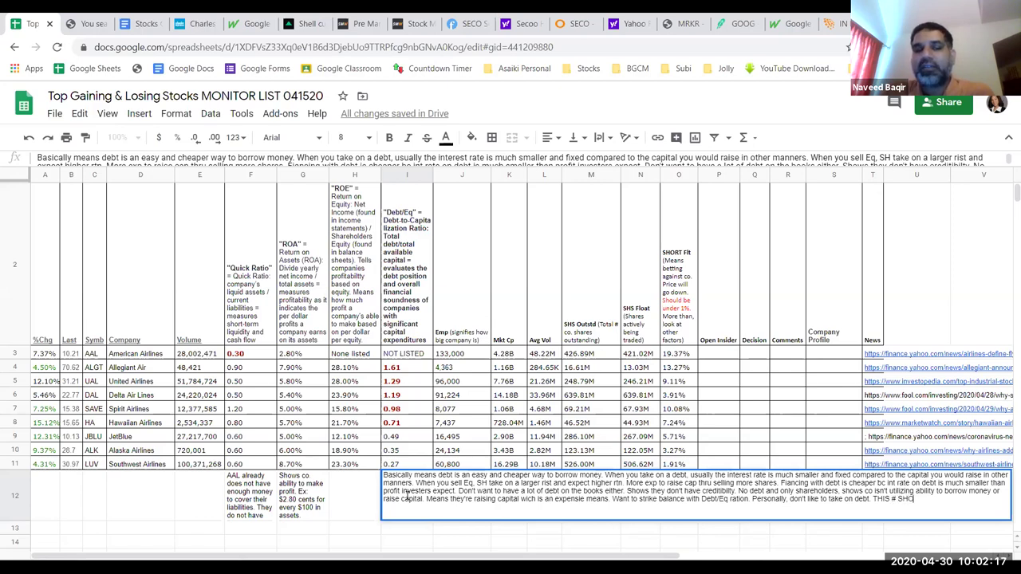
text(LD BE REASON)
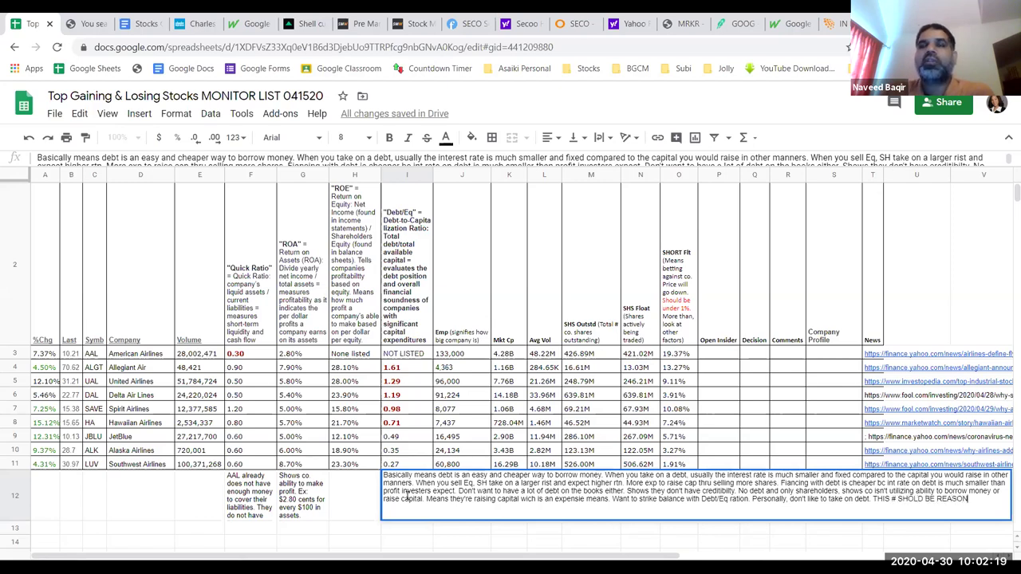
text(ABLE SO THEY)
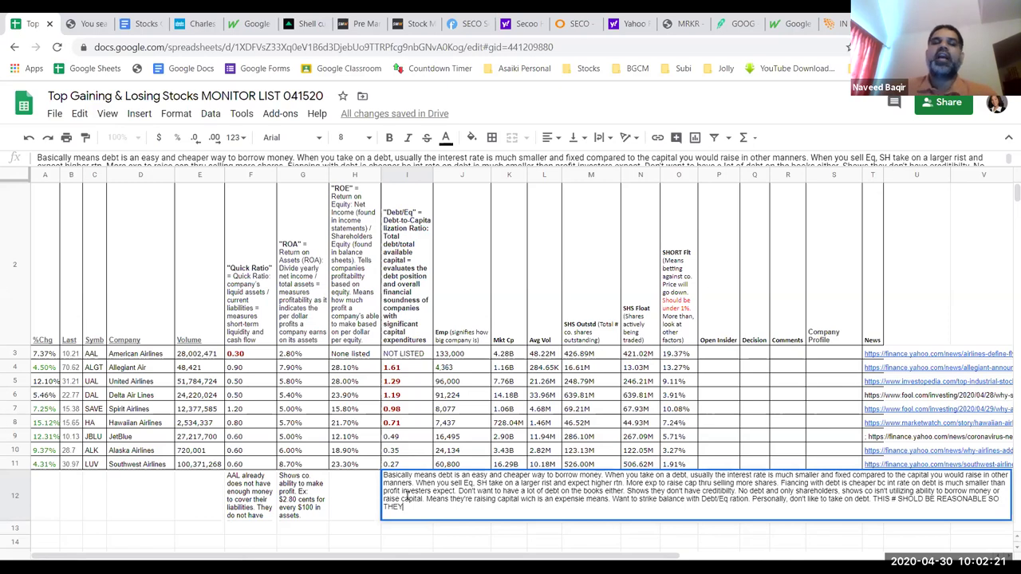
text('RE NO OVER)
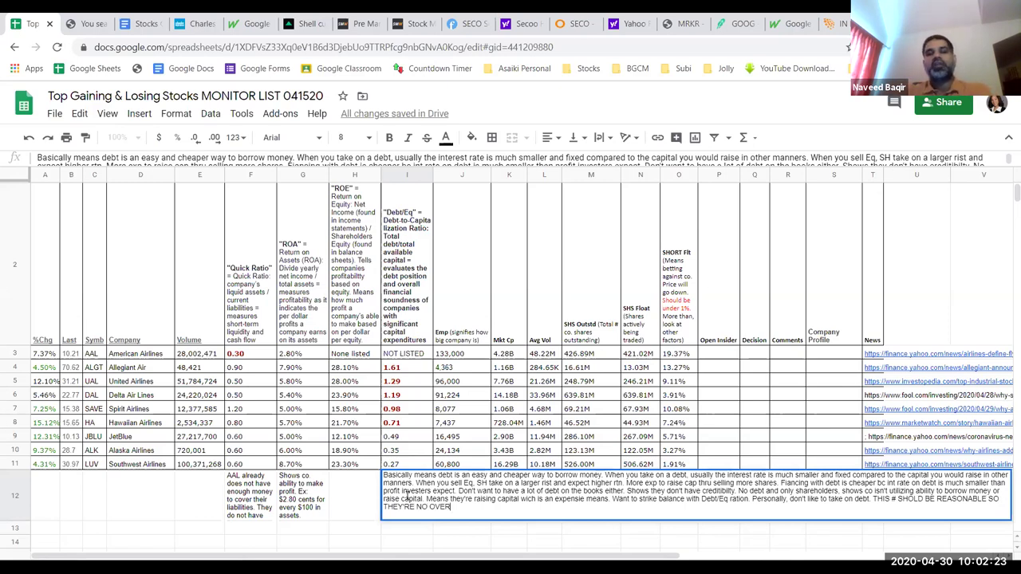
text(LEVERAGED TH)
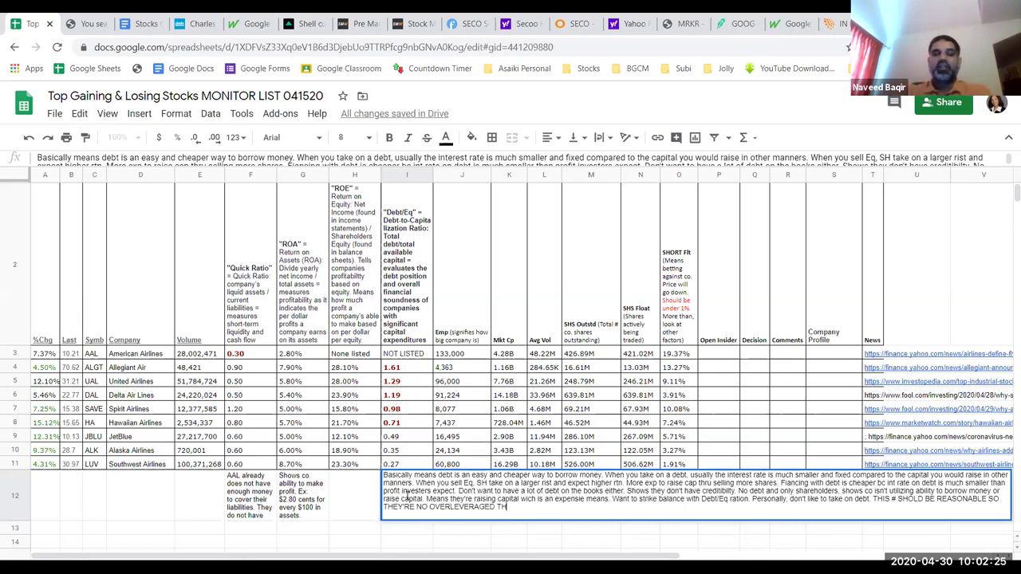
text(ROUGH DEBT.)
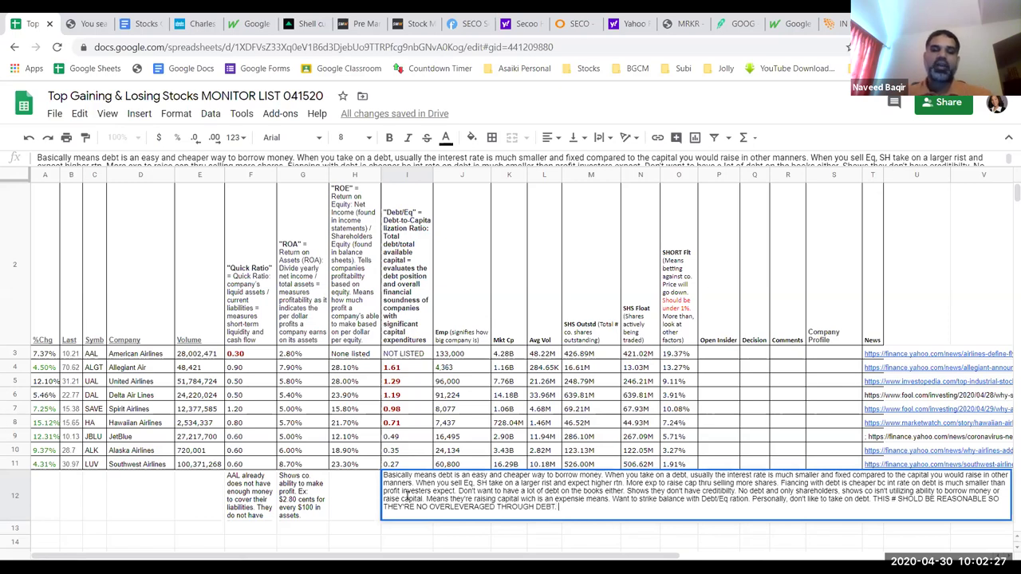
text( WE'RE LOOKING)
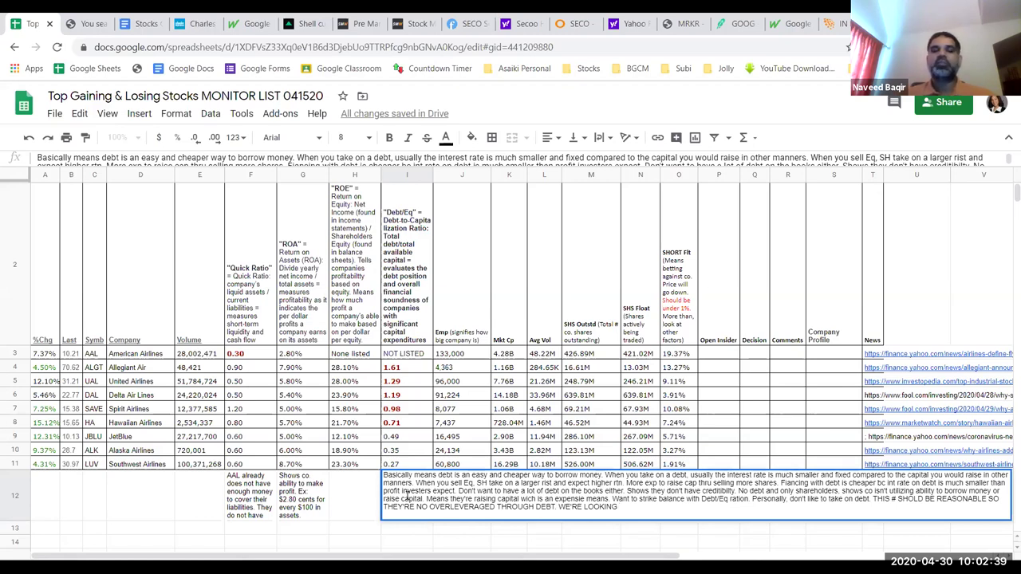
key(BackSpace)
key(BackSpace)
key(BackSpace)
key(BackSpace)
key(BackSpace)
key(BackSpace)
key(BackSpace)
key(BackSpace)
key(BackSpace)
key(BackSpace)
key(BackSpace)
key(BackSpace)
key(BackSpace)
key(BackSpace)
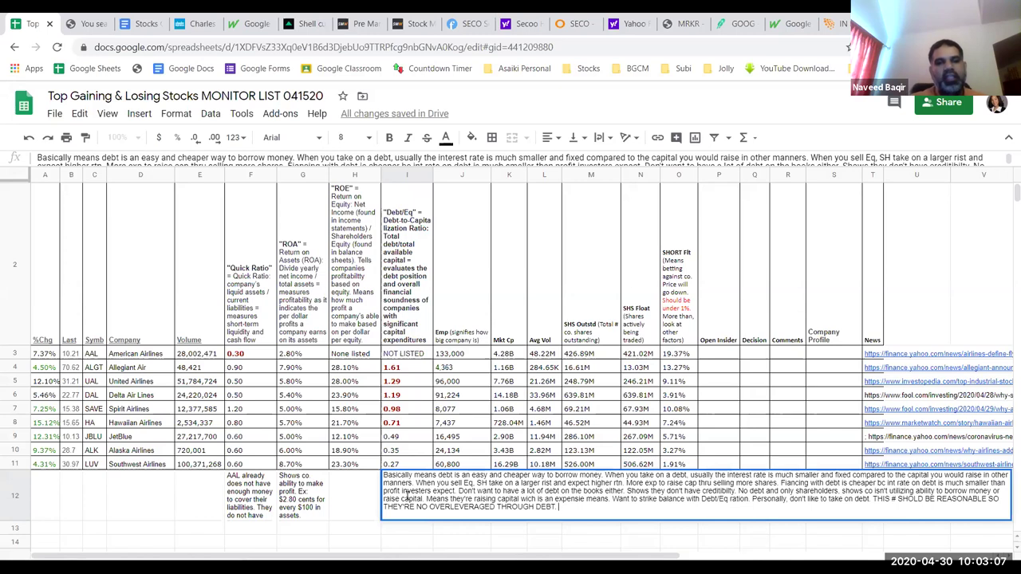
Finish the Debt/Eq note with "Lower numbers mean they have less amt of debt. LOW NUMBERS SHOW MORE SOUND CO. BASED ON THIS COLUMN ONLY."
text(LOwer)
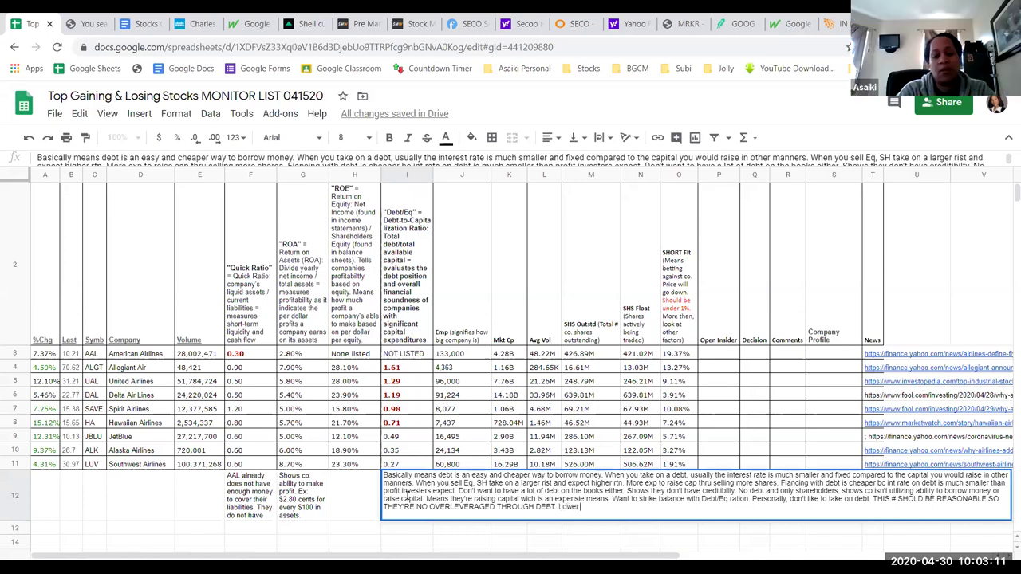
text( numbers m)
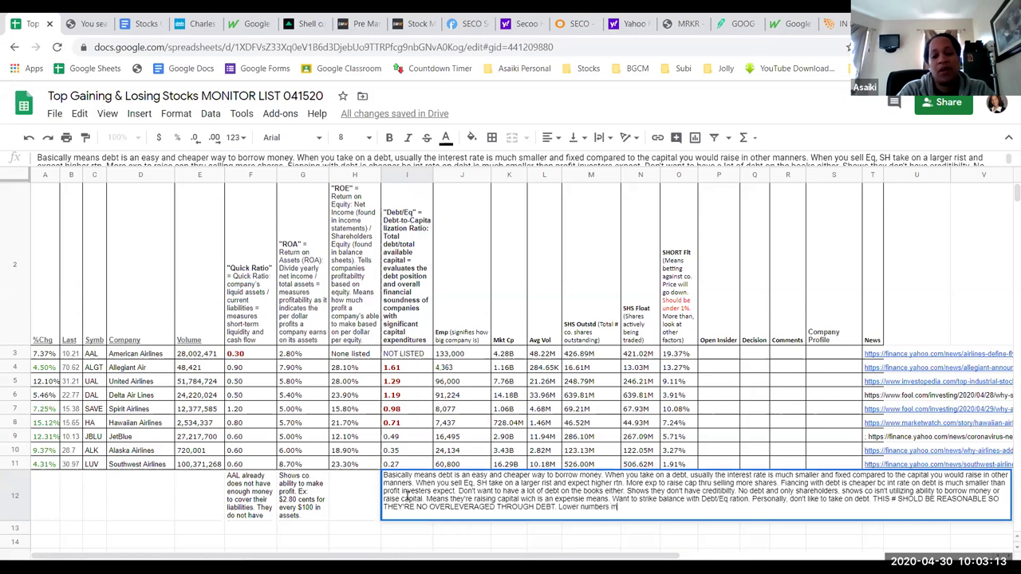
text(ean they have less)
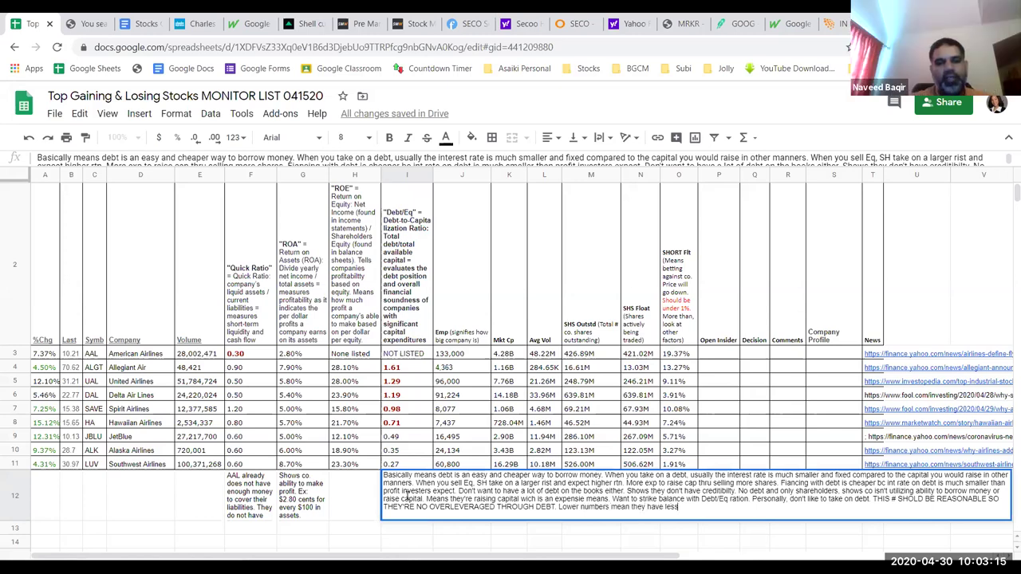
text( amt of debt. LOW N)
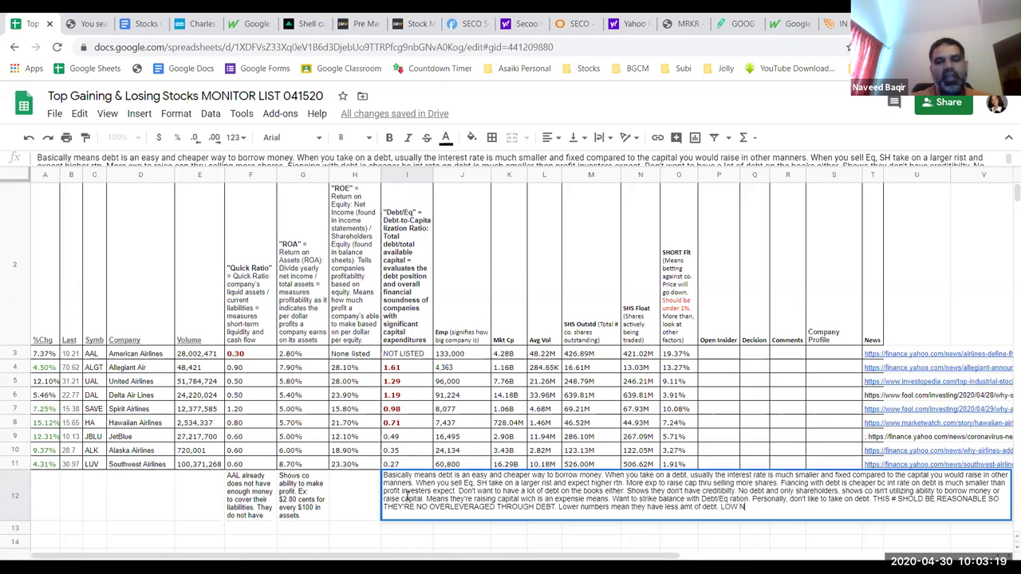
text(UMBERS ARE)
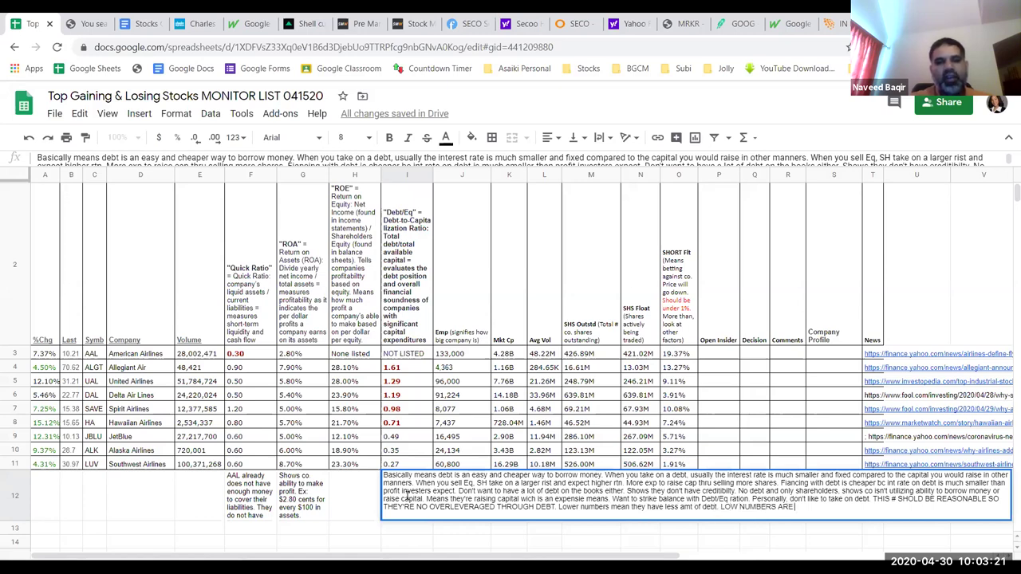
key(BackSpace)
key(BackSpace)
key(BackSpace)
text(SHOW MORE SOUND CO. BASED ON THIS COLUMN ONLY.)
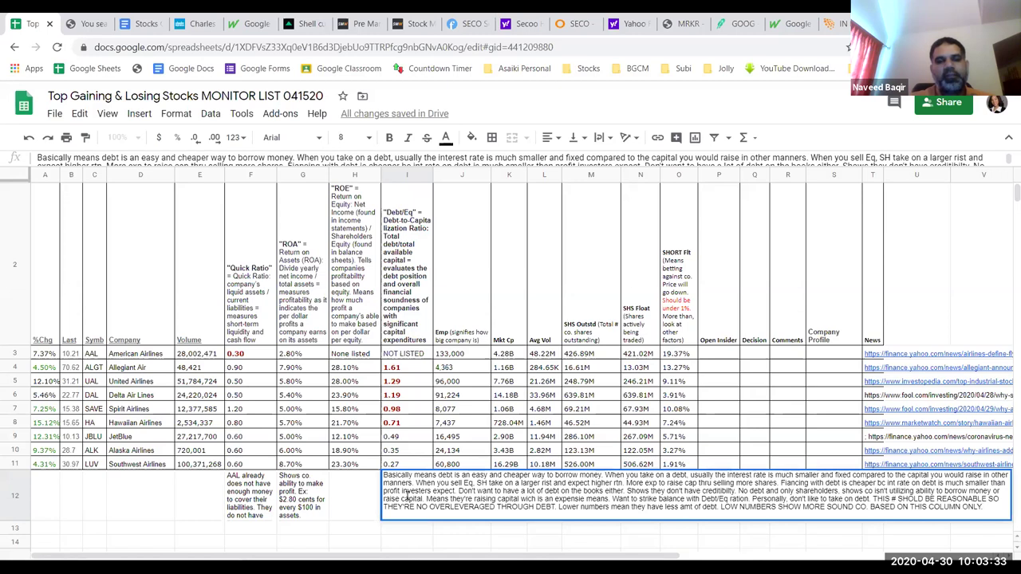
key(Return)
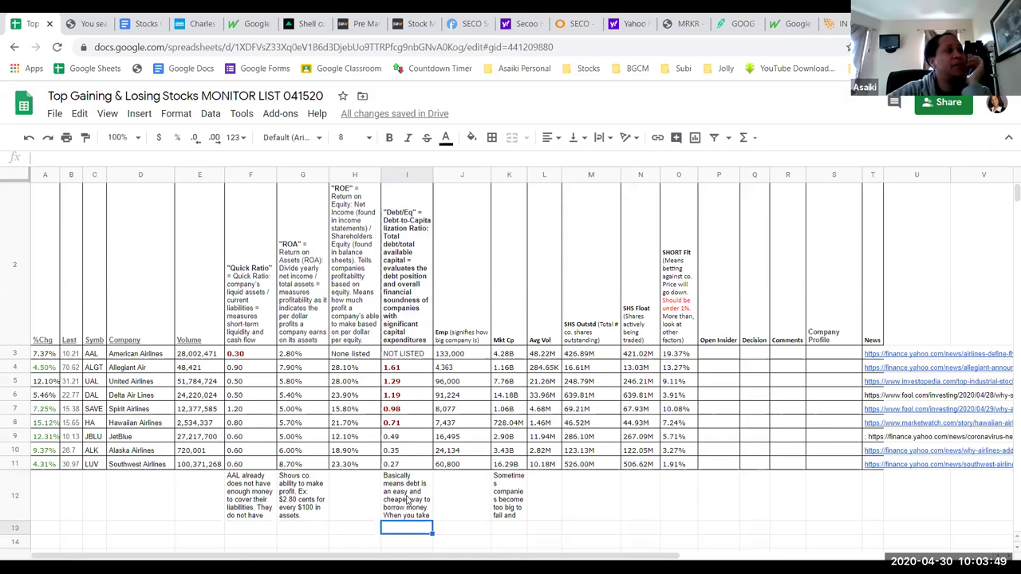
click(408, 500)
right_click(387, 511)
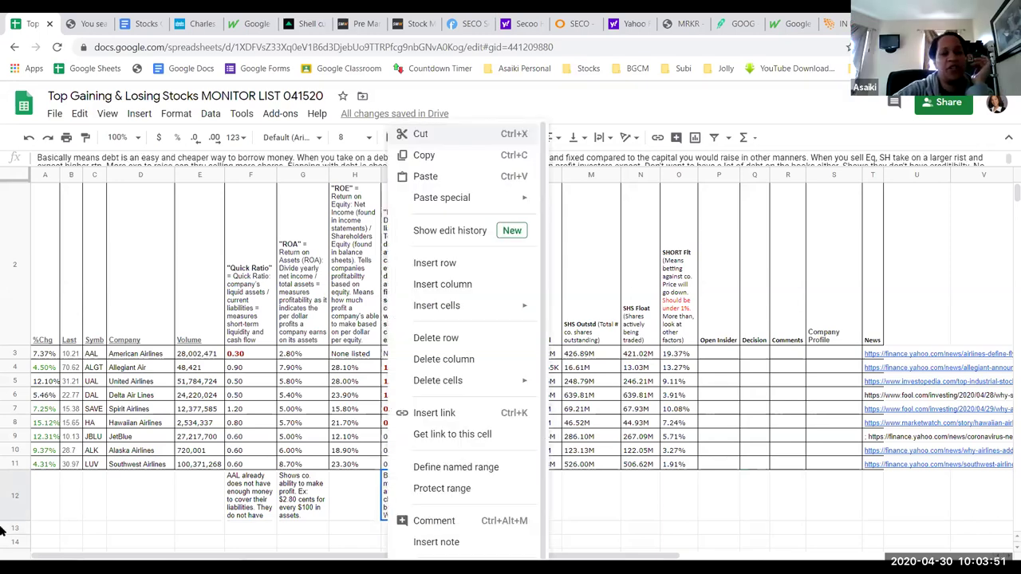
click(157, 517)
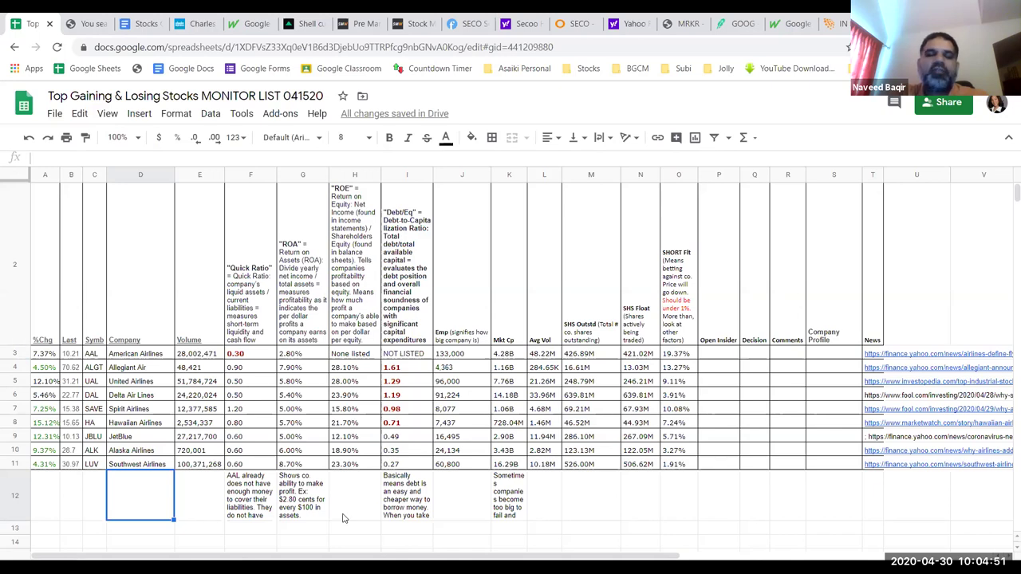
Read the ROA note and compare the ratios in the Hawaiian Airlines, Southwest Airlines and Delta Air Lines rows
click(316, 507)
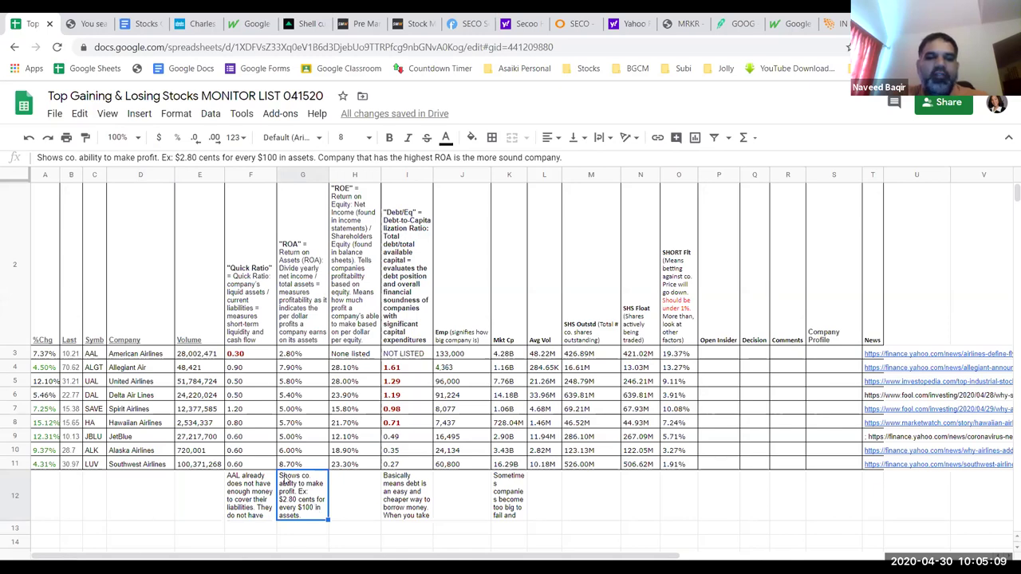
click(16, 423)
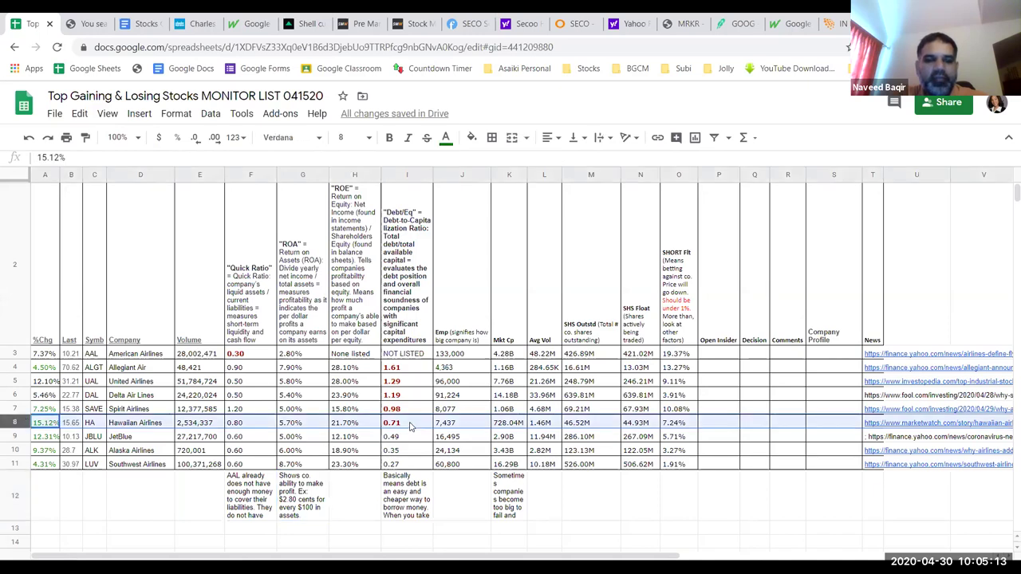
click(292, 426)
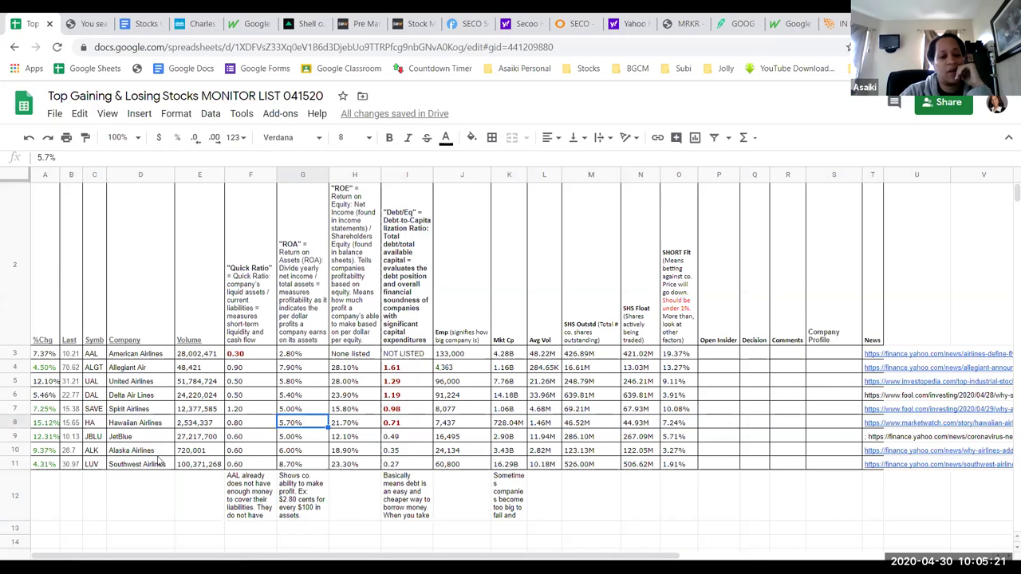
click(19, 465)
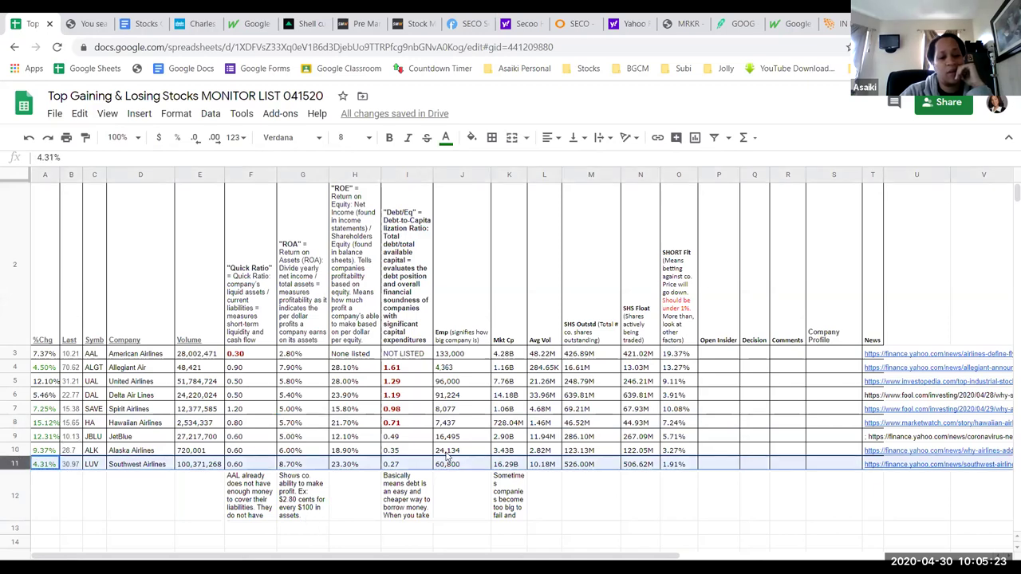
click(15, 395)
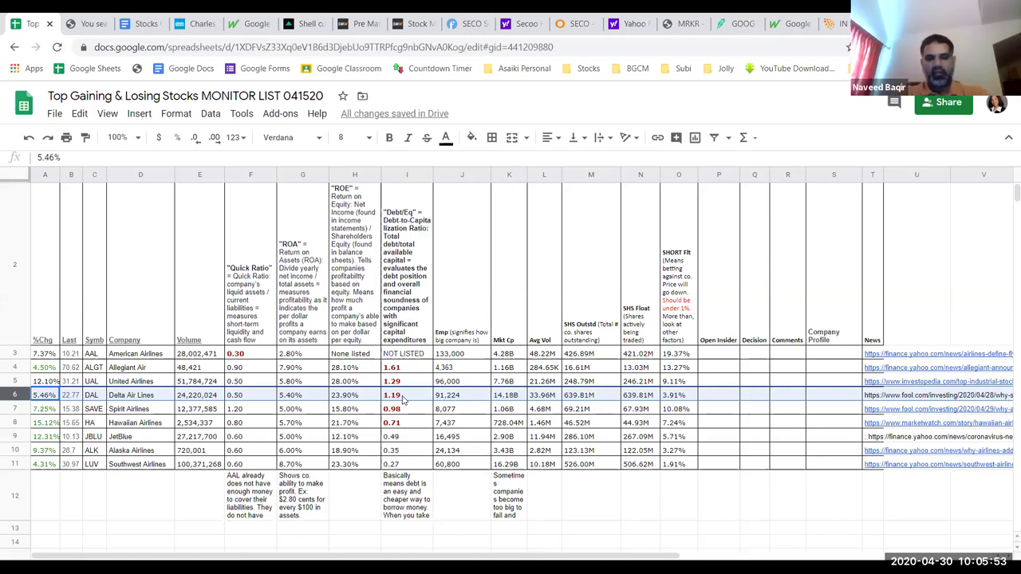
Append "HIGHER NUMBERS ARE BETTER" to the ROA note in G12
click(303, 515)
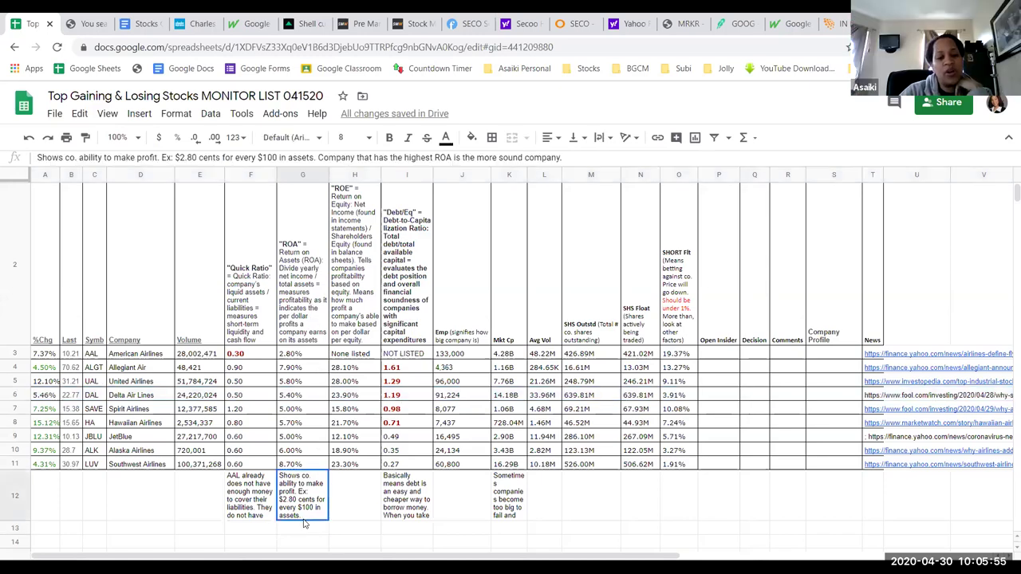
double_click(303, 523)
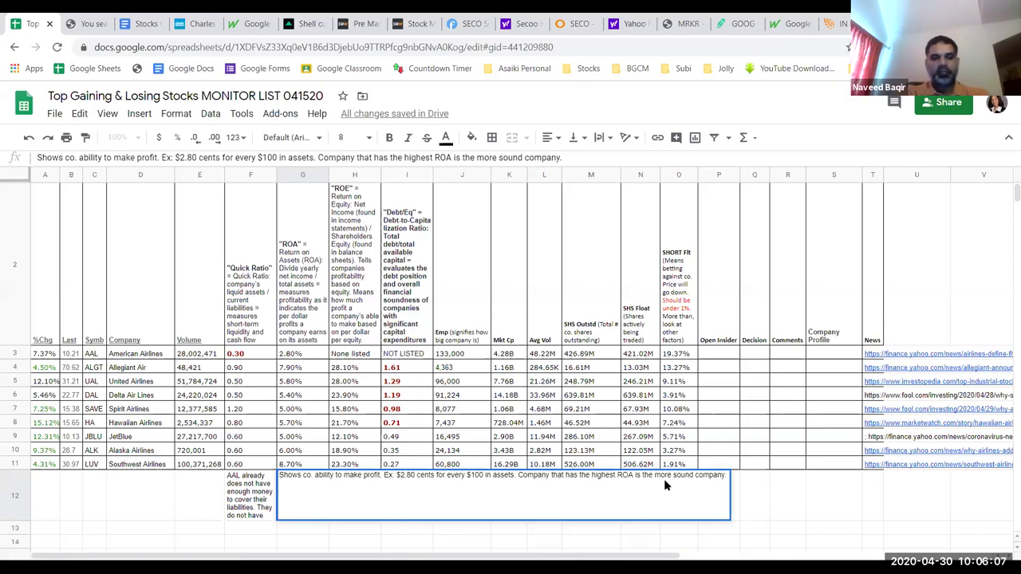
text(HIGHER NUMBERS ARE BETTER)
key(Return)
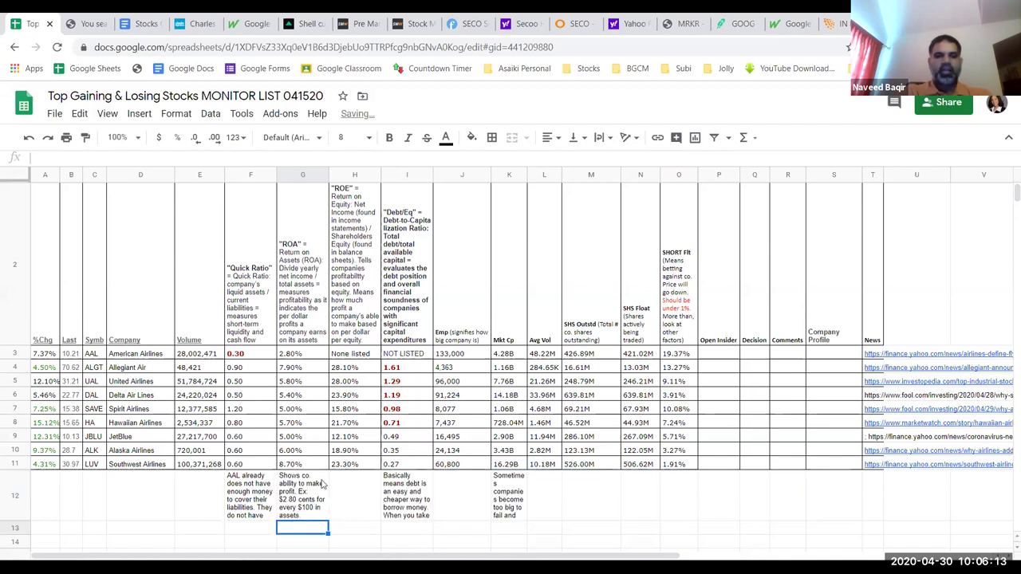
Review the full text of the Quick Ratio note in F12 and the Debt/Eq note in I12
double_click(265, 514)
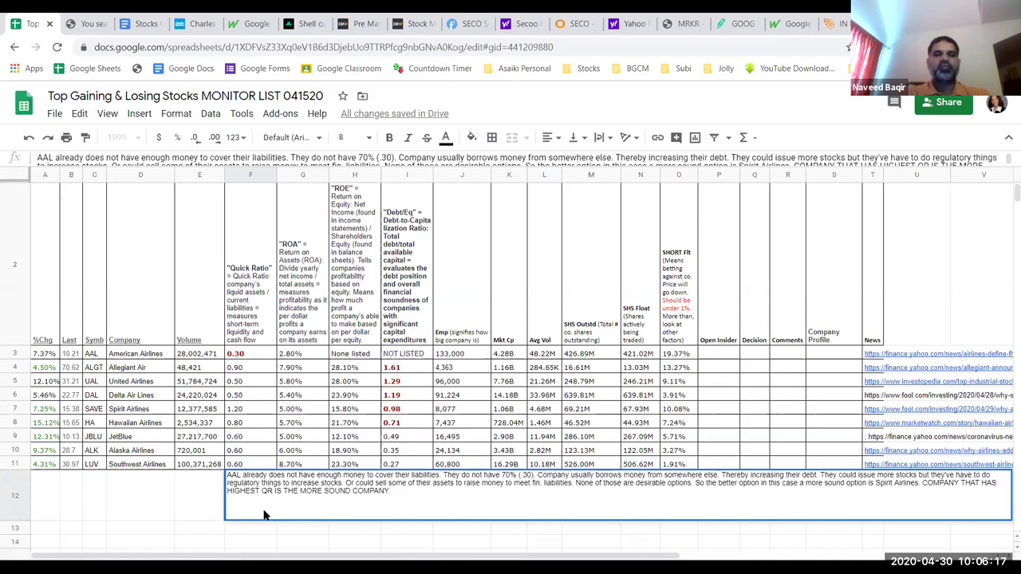
click(204, 506)
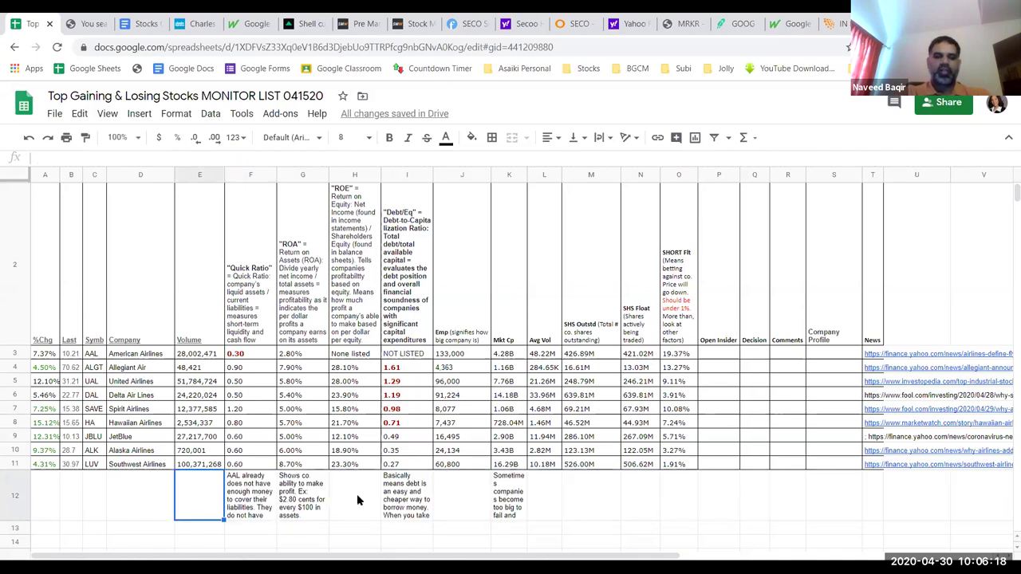
click(405, 509)
double_click(404, 509)
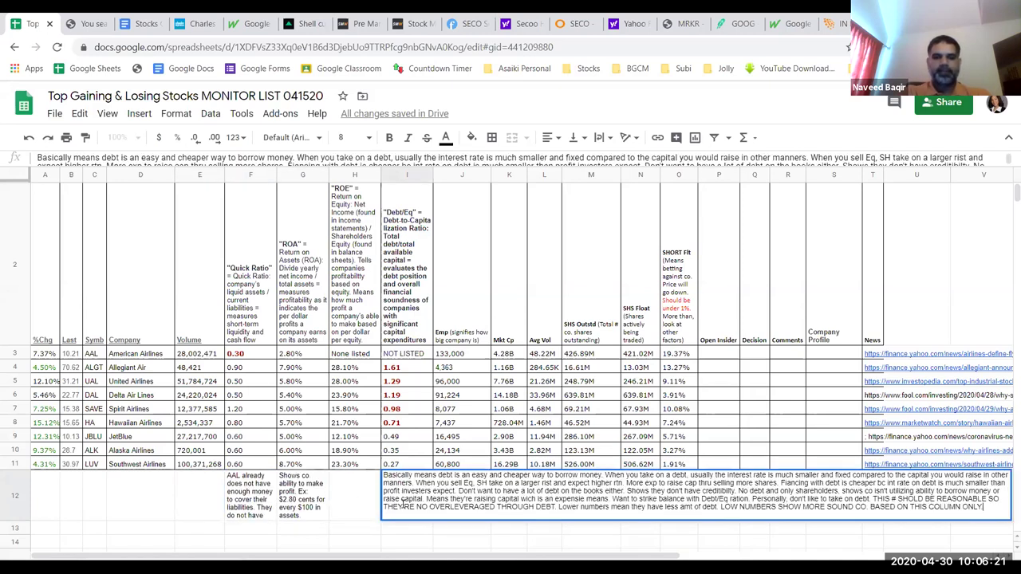
click(359, 509)
text(SMA)
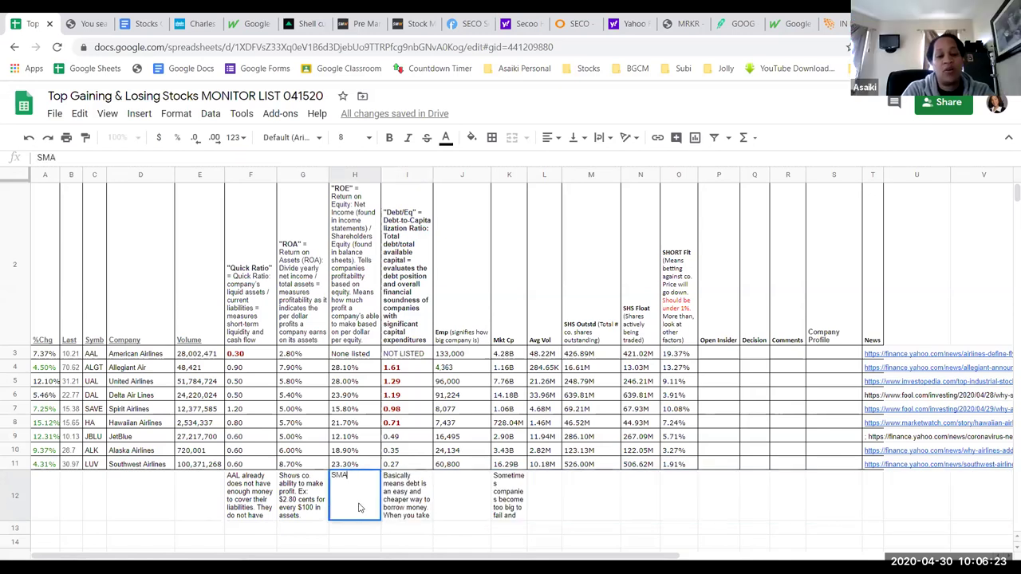
text(LLER NUMBE)
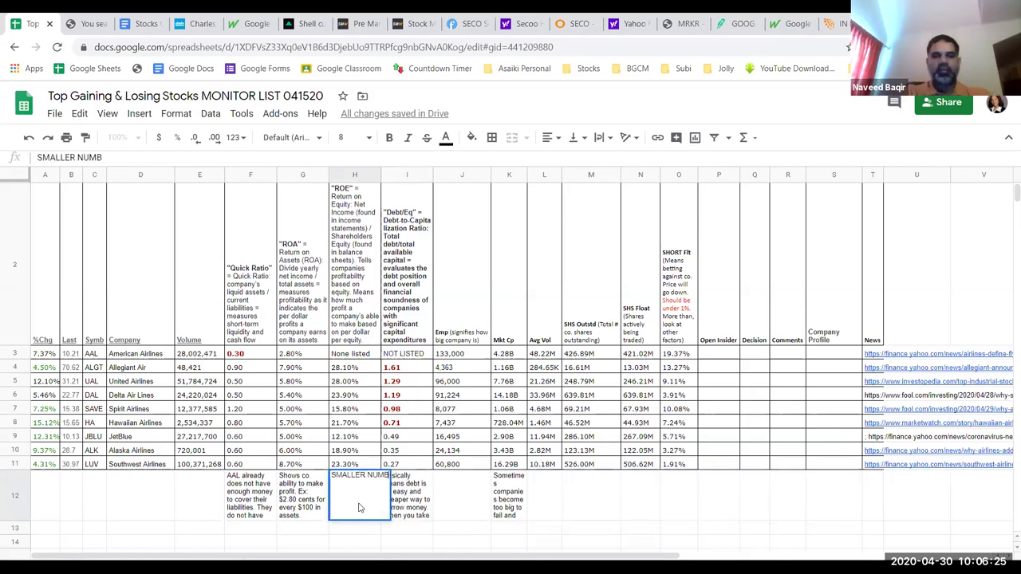
key(BackSpace)
key(BackSpace)
key(BackSpace)
key(BackSpace)
key(BackSpace)
key(BackSpace)
key(BackSpace)
key(BackSpace)
key(BackSpace)
key(BackSpace)
key(BackSpace)
key(BackSpace)
key(BackSpace)
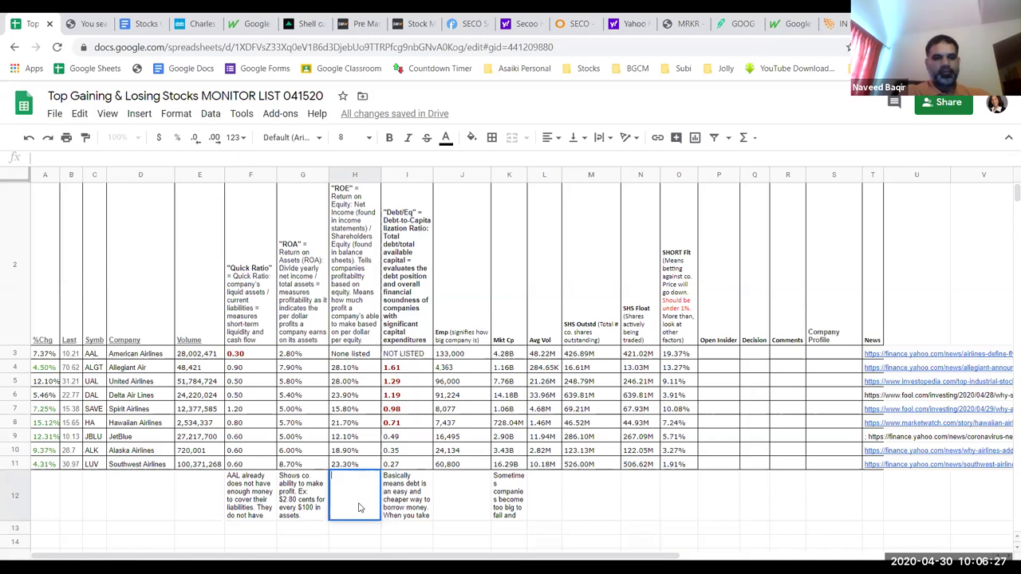
Enter "HIGHER FOR" below the ROE column in H12, and "HIGHER" beneath the Quick Ratio and ROA notes in F13 and G13
text(HIGHER FOR)
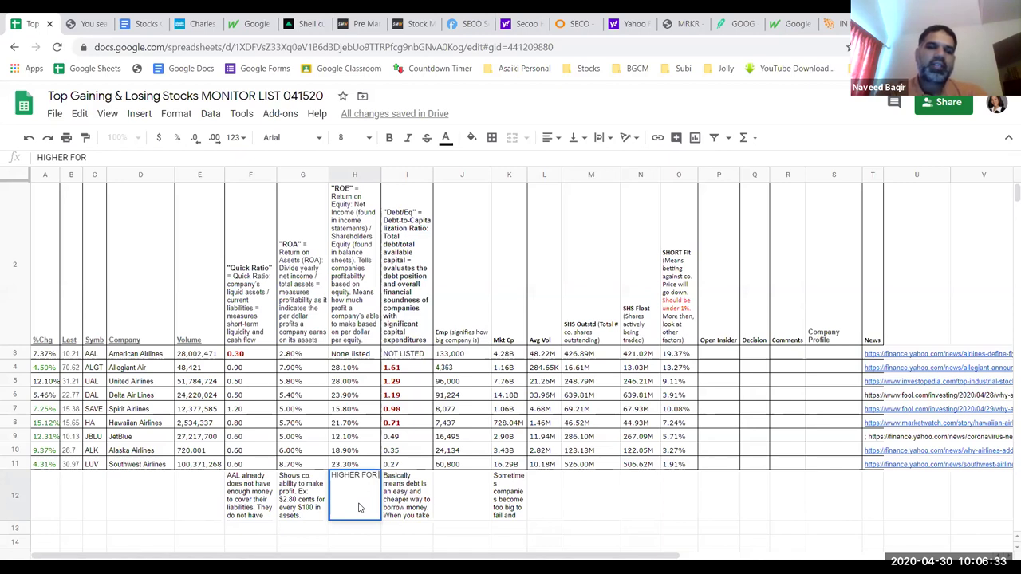
click(258, 526)
text(HIGHE)
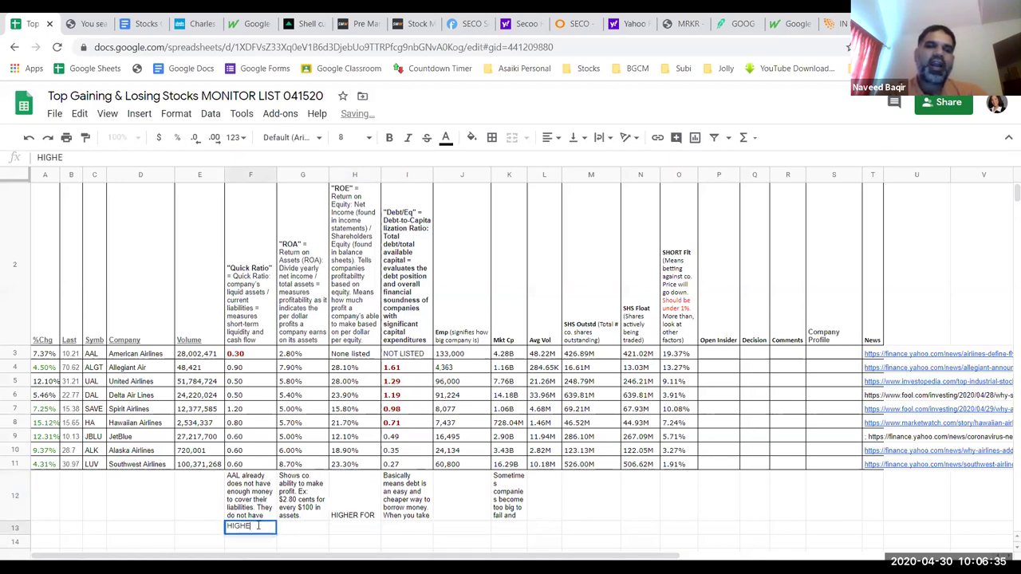
text(R)
key(Tab)
text(HIGHER)
key(Tab)
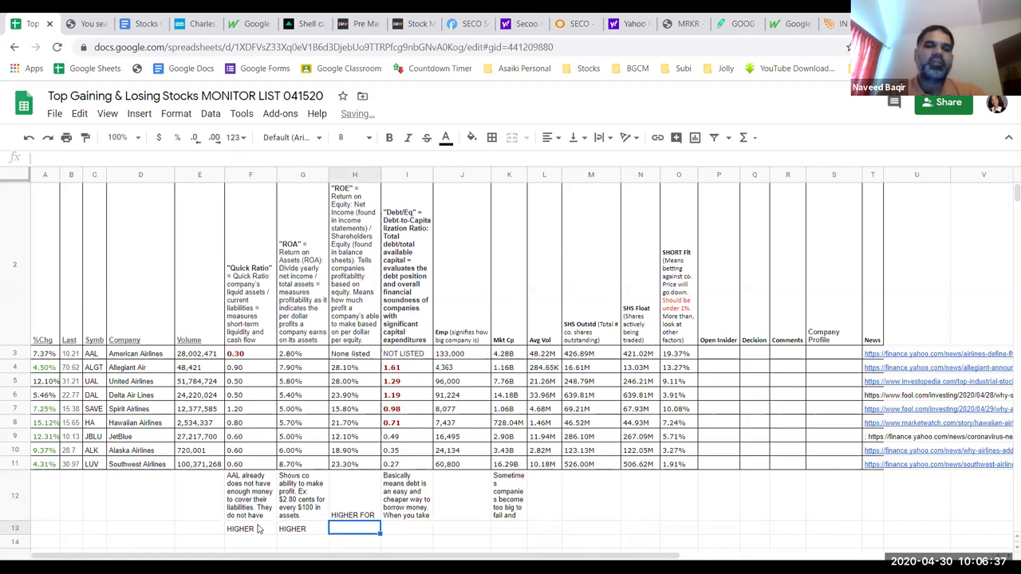
Enter "HIGHER" below the ROE column in H13 and "SMALLER" below the Debt/Eq note in I13, and clear the "HIGHER FOR" text from H12
text(HIGHER FOR)
key(Tab)
text(SMALLER)
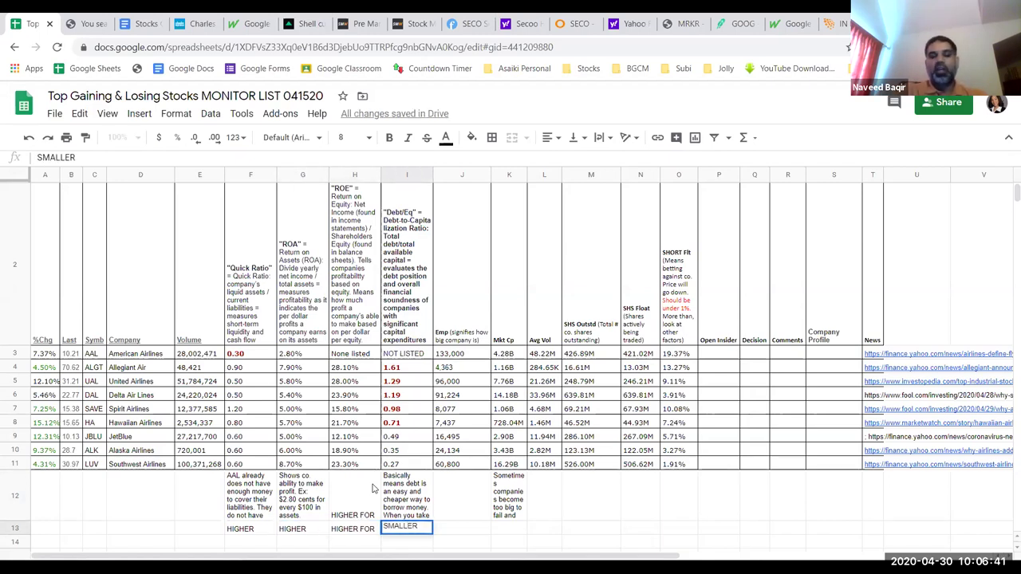
click(366, 515)
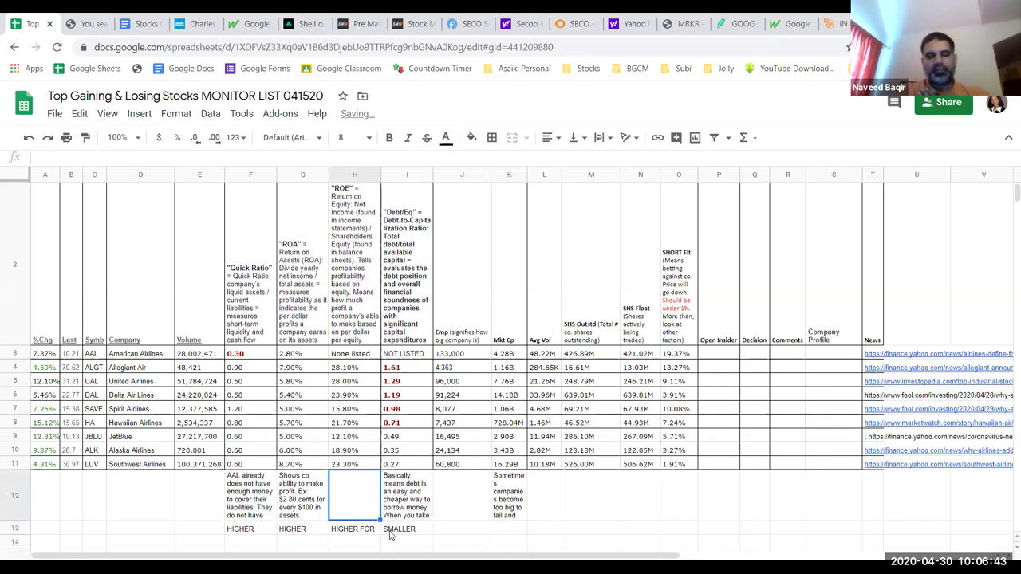
click(390, 533)
double_click(369, 529)
drag(360, 527, 382, 533)
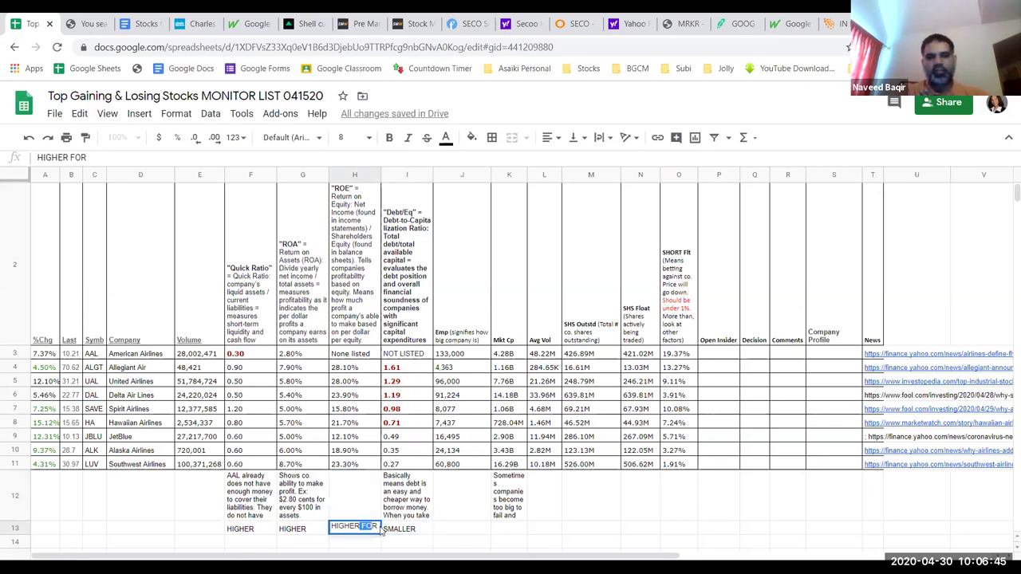
key(BackSpace)
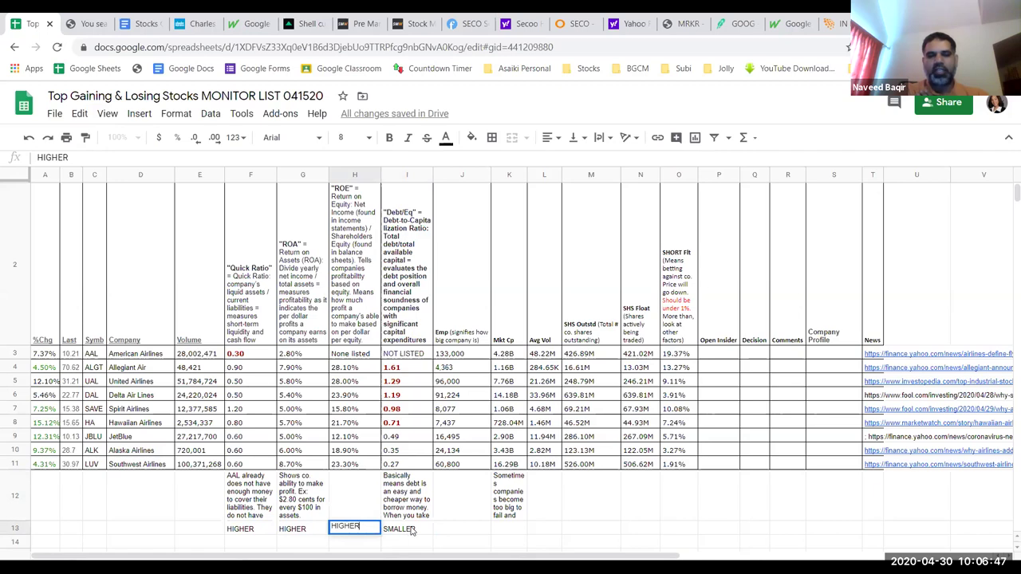
Append "(if you don't like a co with more debt)" to the "SMALLER" note in I13
click(411, 531)
double_click(416, 533)
text((IF Y)
key(BackSpace)
key(BackSpace)
key(BackSpace)
key(BackSpace)
text(if you do)
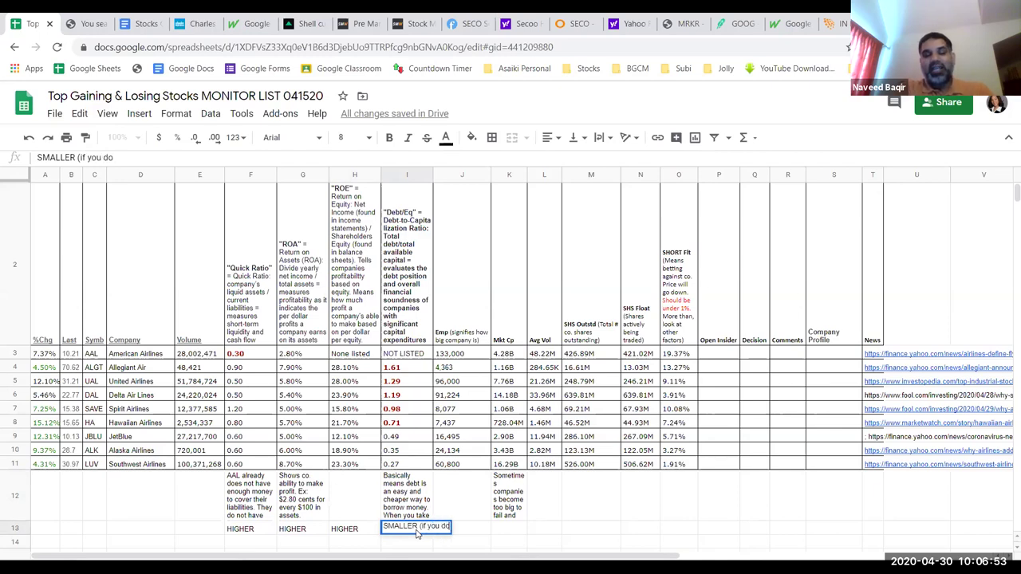
text(n't like a co with more debt))
key(Return)
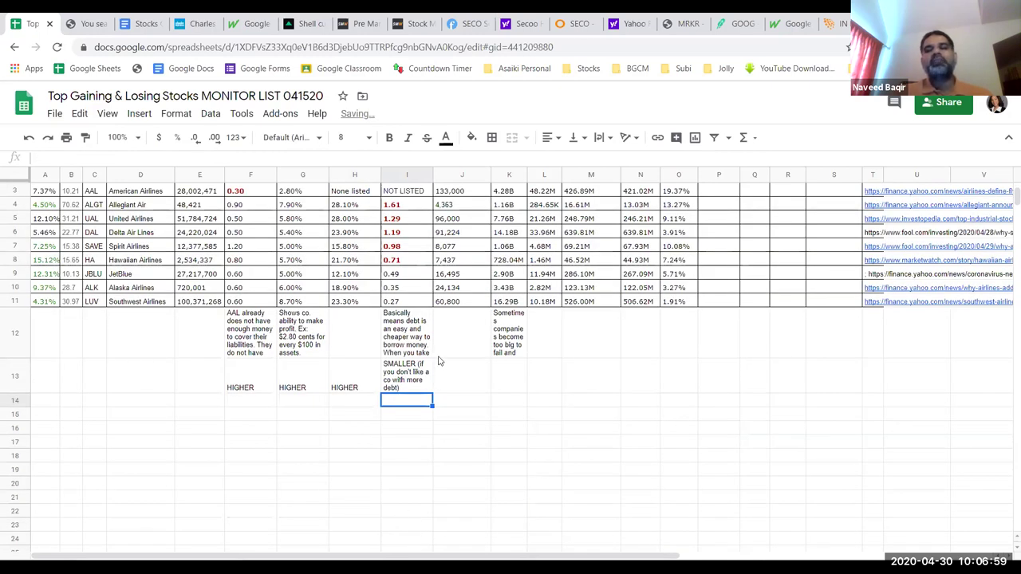
Insert "- but not too small" after "SMALLER" in the I13 note
scroll(364, 417, up, 3)
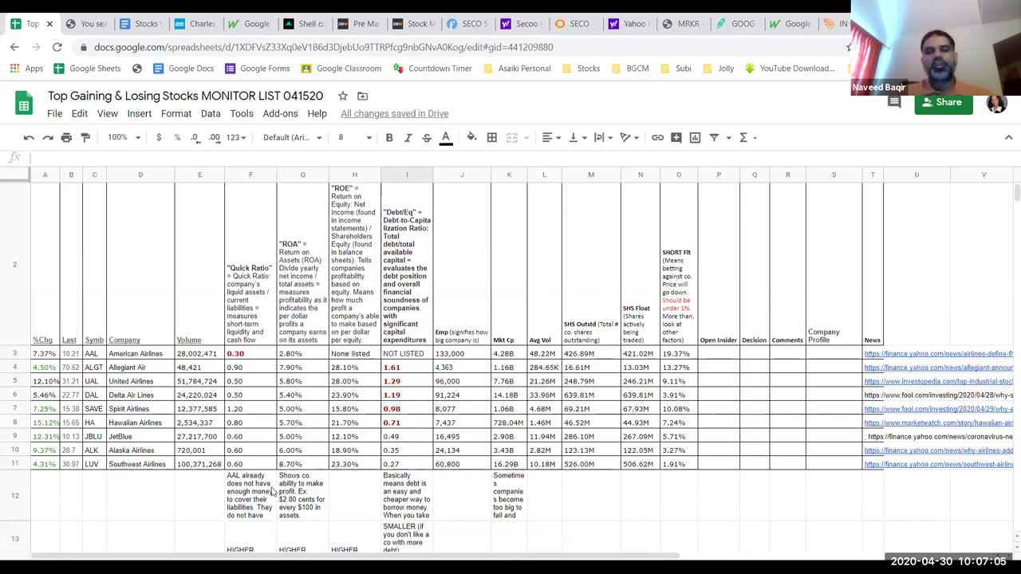
double_click(399, 541)
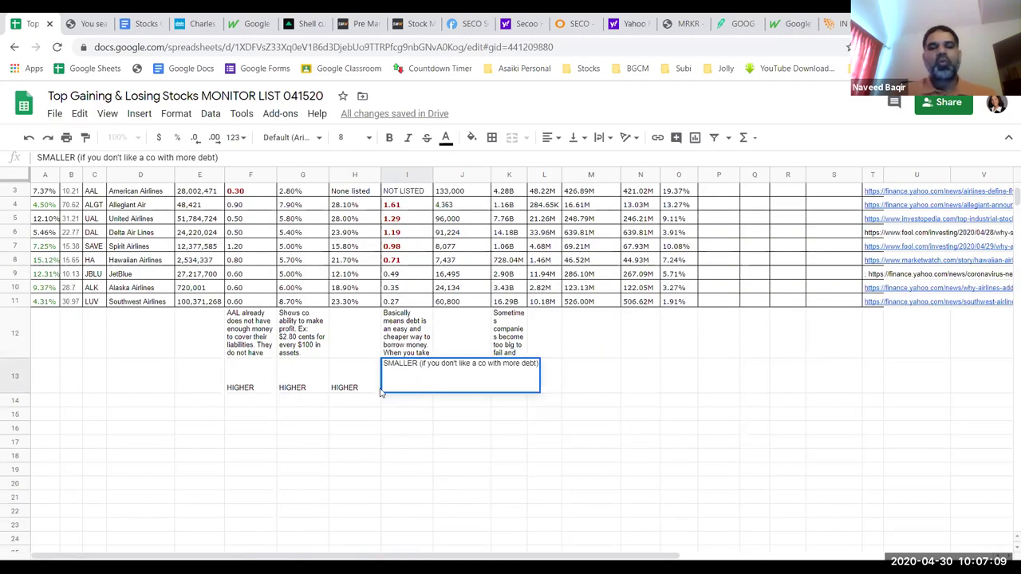
click(413, 364)
text(- but now)
key(BackSpace)
text(t too small)
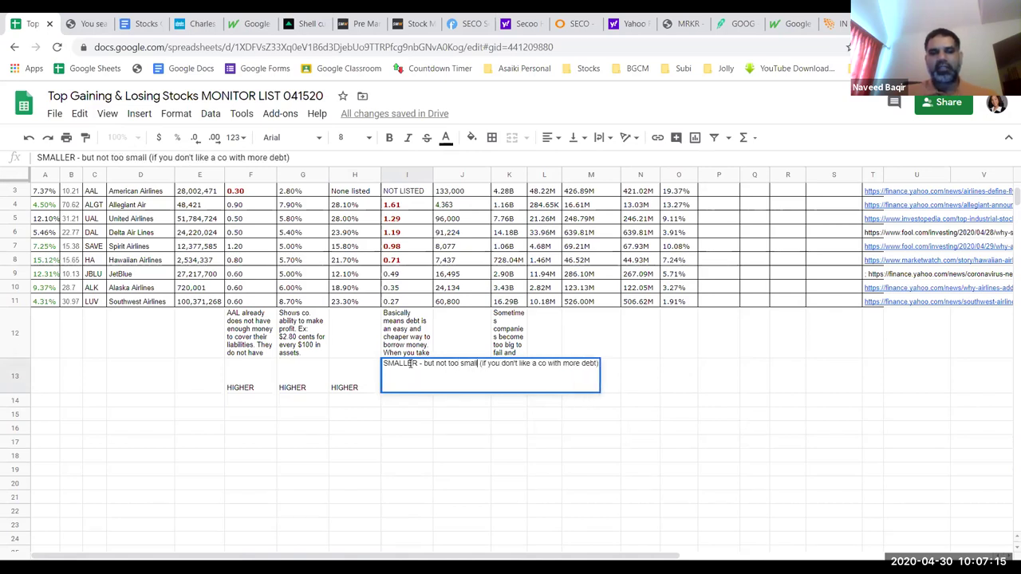
key(Return)
Append "(too much debt/not enough SH money)" to Allegiant Air's Debt/Eq value in I4
scroll(375, 420, up, 2)
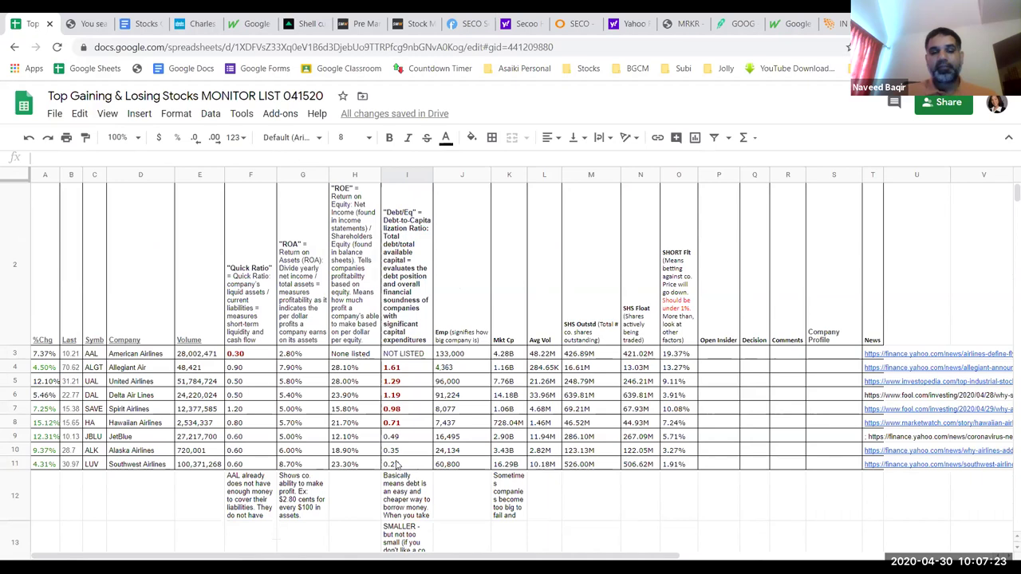
click(406, 365)
text((too)
text( much debt/)
text(not)
text( en)
text(ough SH)
text( equity))
key(Return)
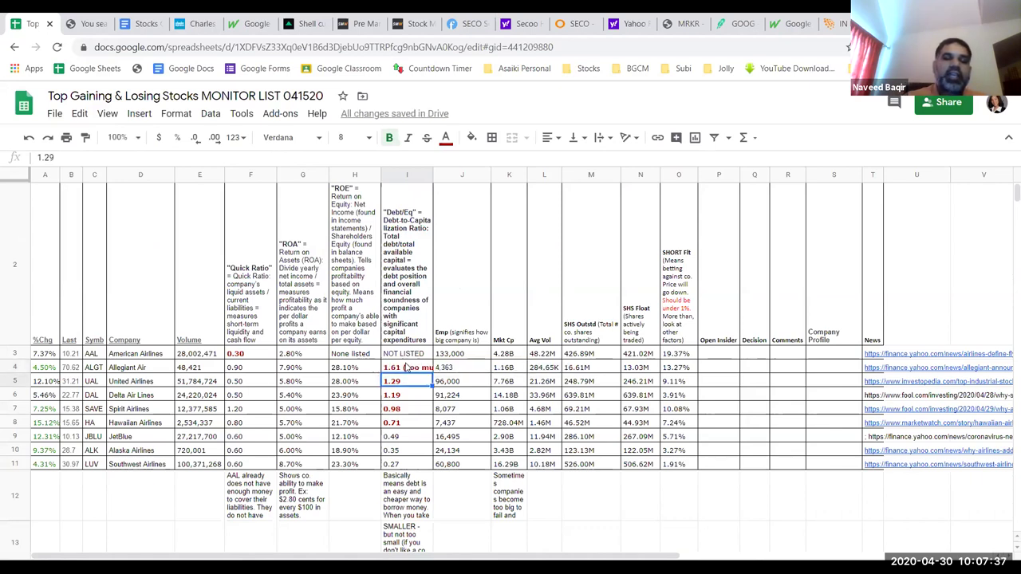
Reduce the bracketed remark in Allegiant Air's Debt/Eq cell to font size 5
click(407, 370)
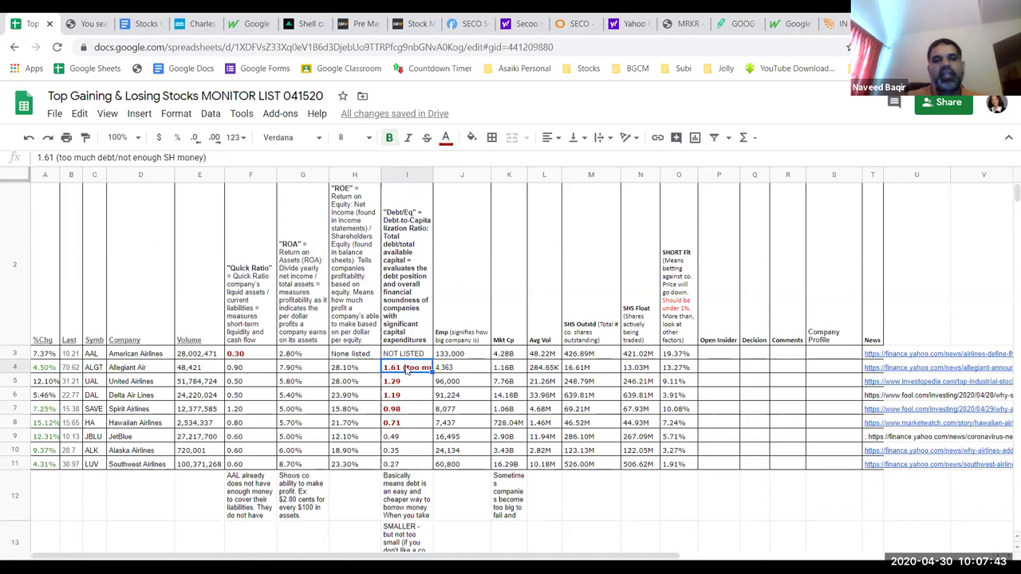
click(214, 115)
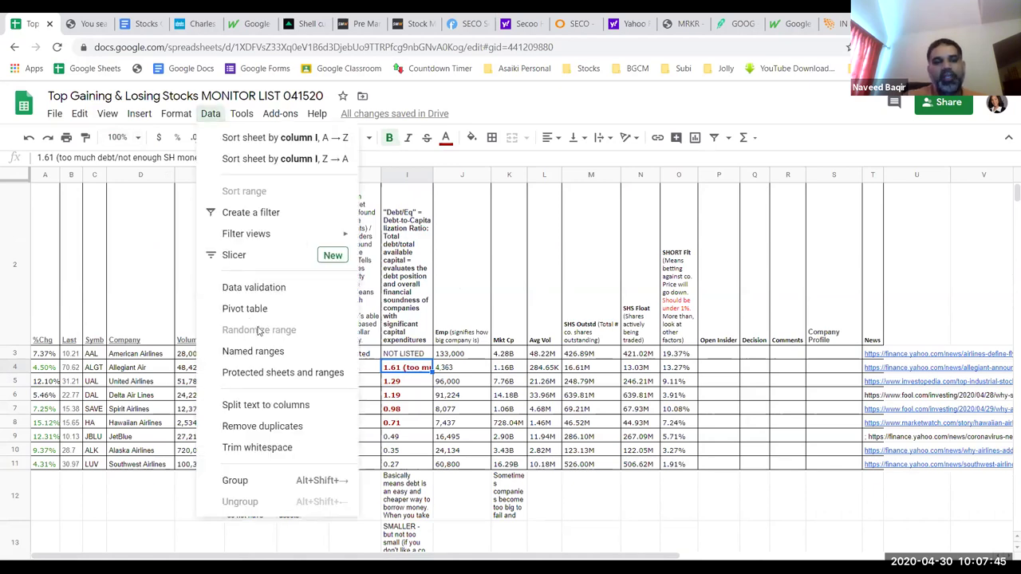
click(398, 377)
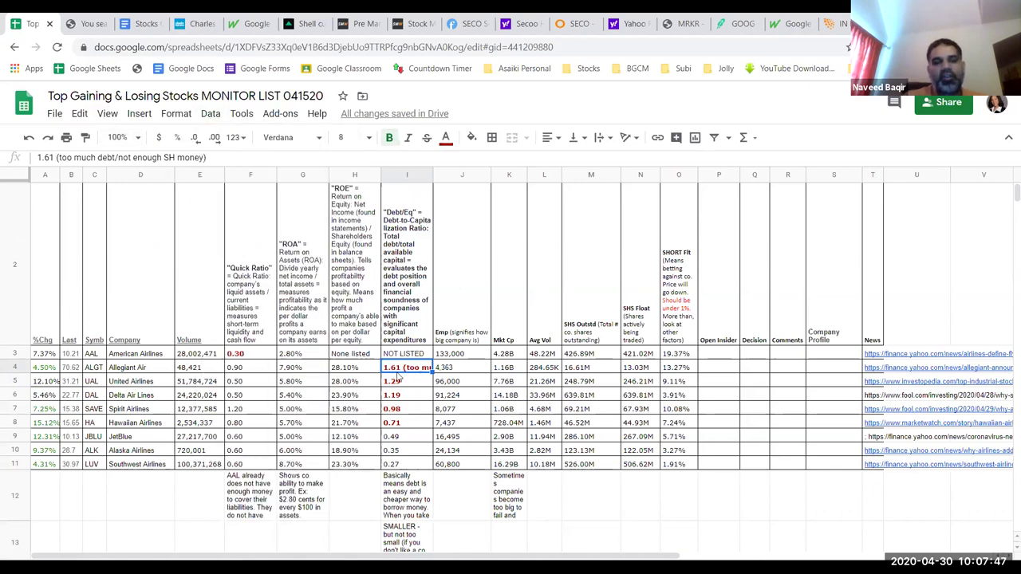
double_click(409, 367)
drag(404, 366, 585, 366)
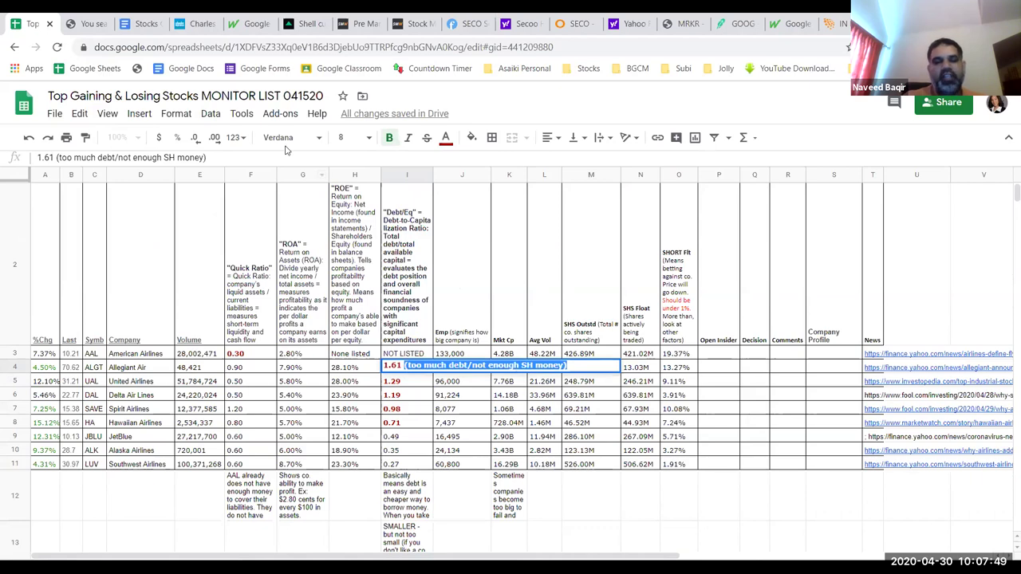
click(339, 138)
key(BackSpace)
text(5)
key(Return)
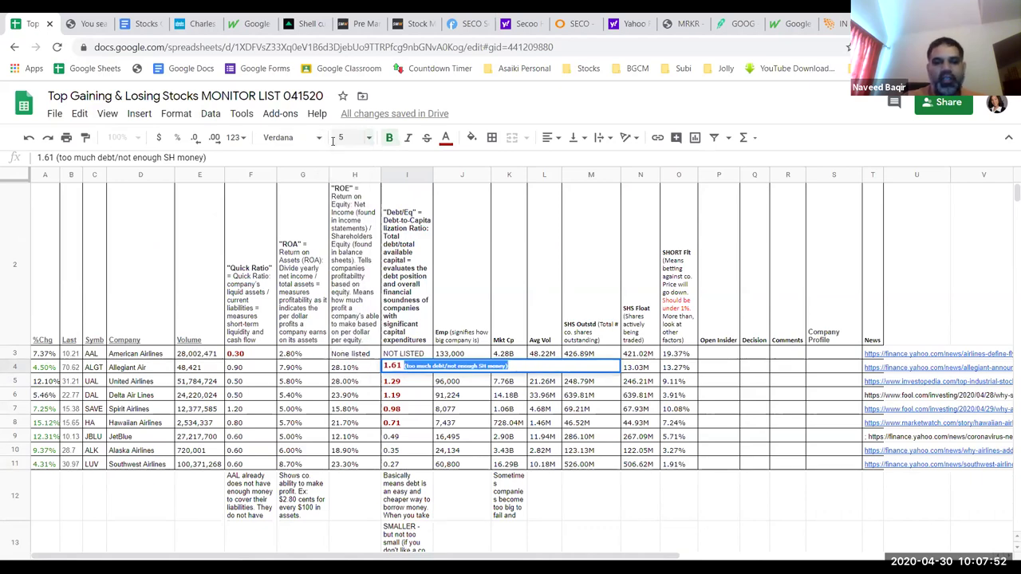
click(415, 397)
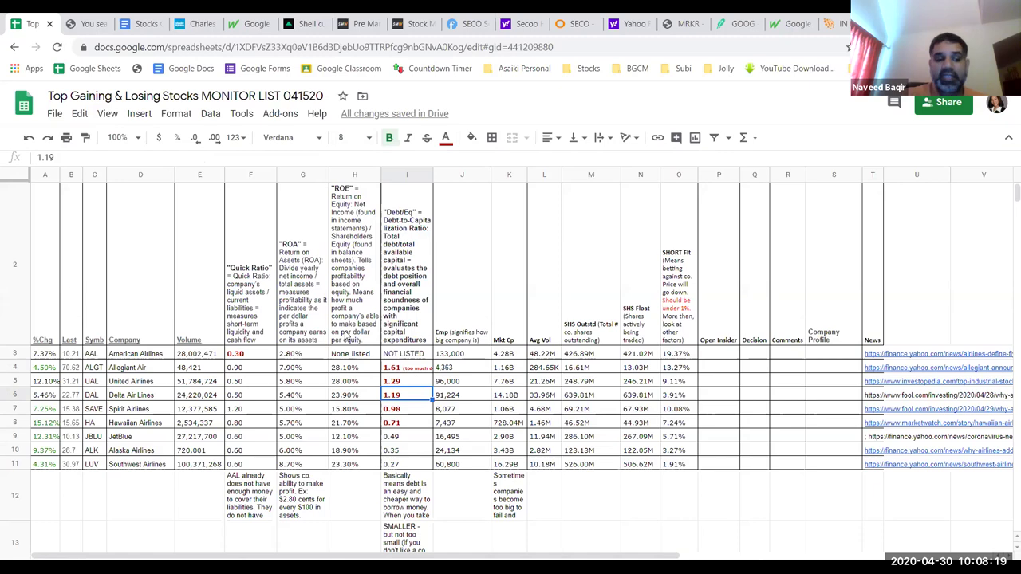
Widen columns G to I, which hold the ROA, ROE and Debt/Eq values
drag(308, 176, 394, 174)
click(357, 486)
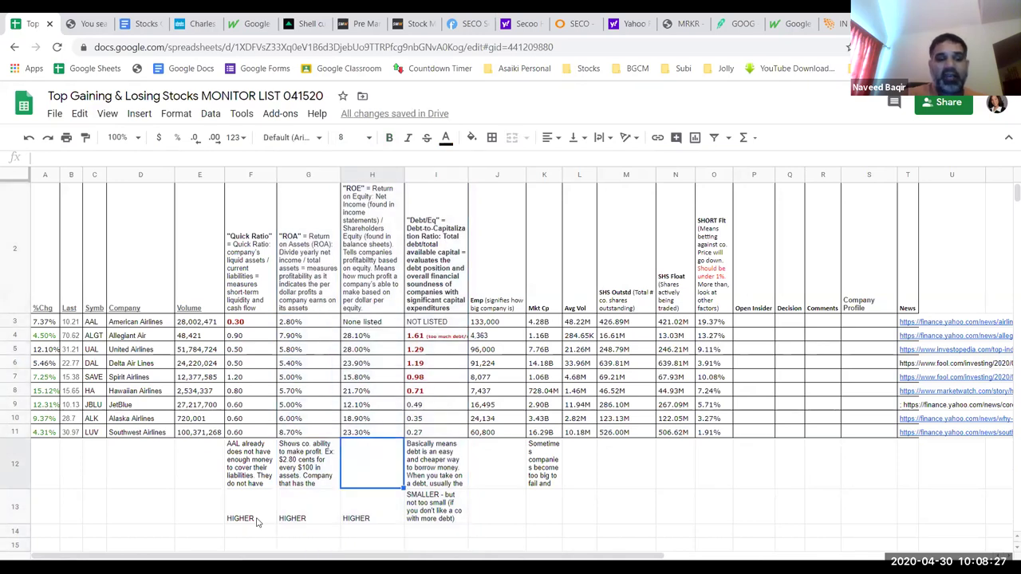
scroll(257, 522, up, 1)
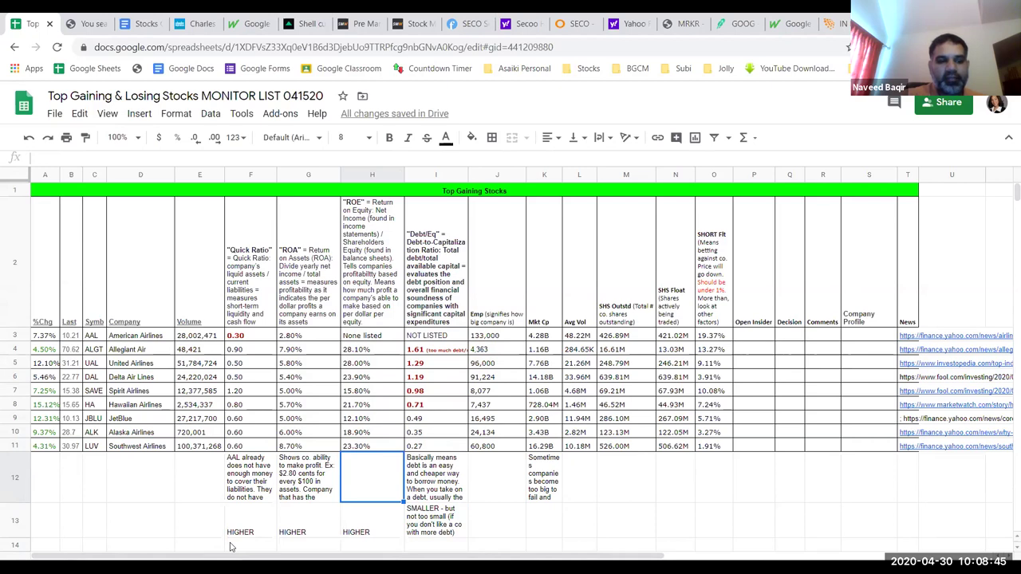
Enter "People who are given debt are the first in line to receive assets from the co." in I14 below the Debt/Eq notes
click(426, 545)
text(Peop)
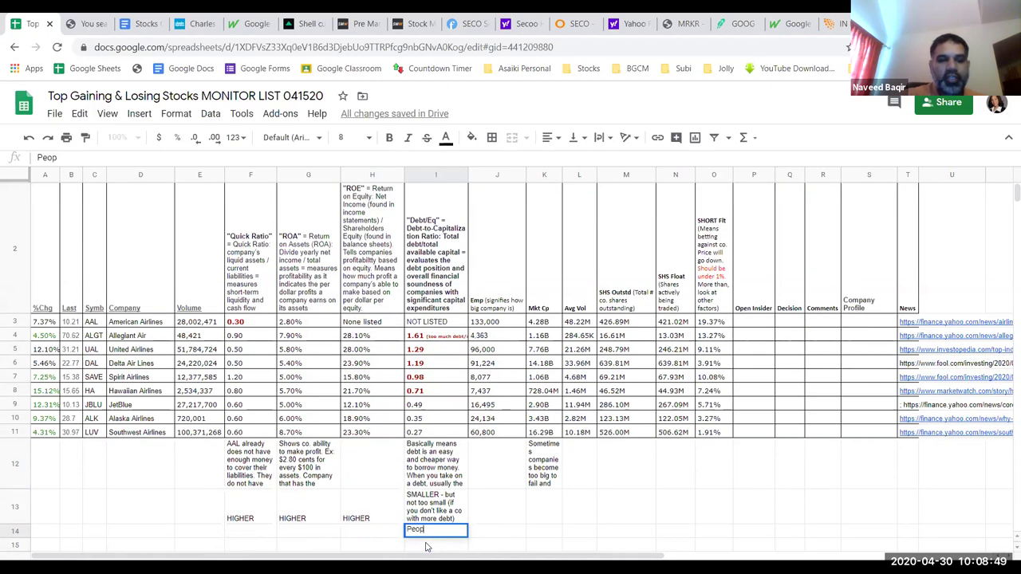
text(le who are)
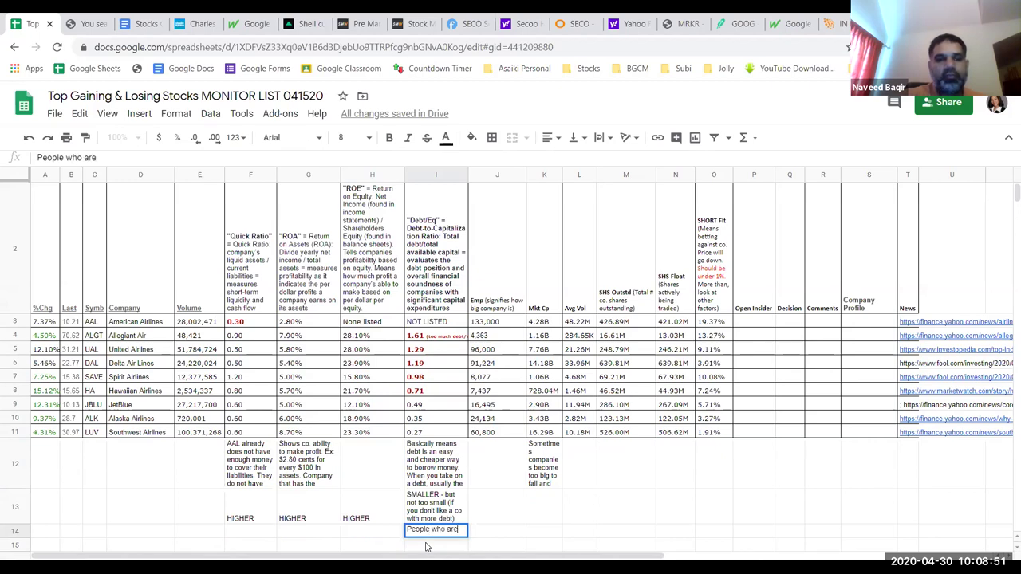
text( given debt)
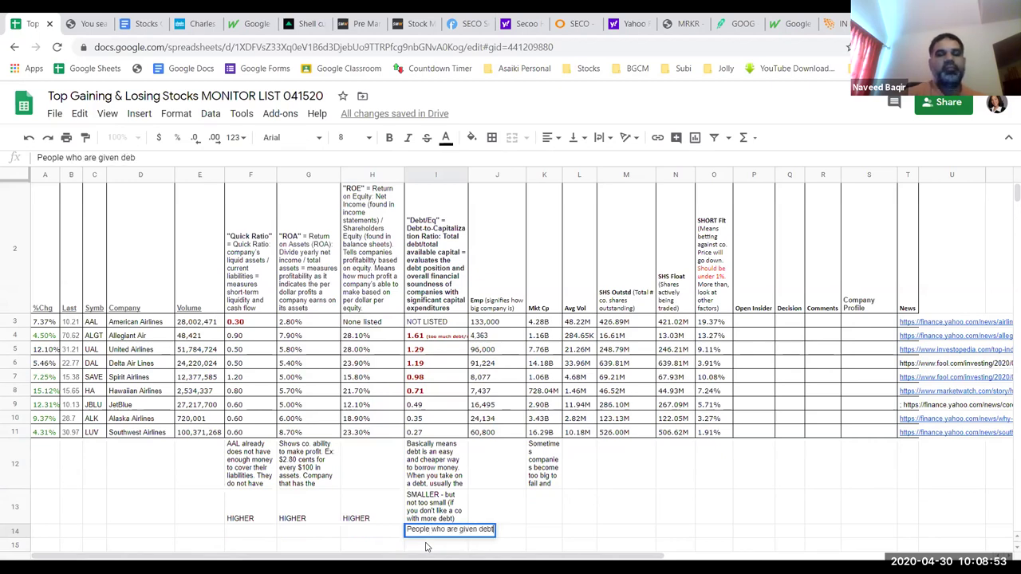
text( are the fir)
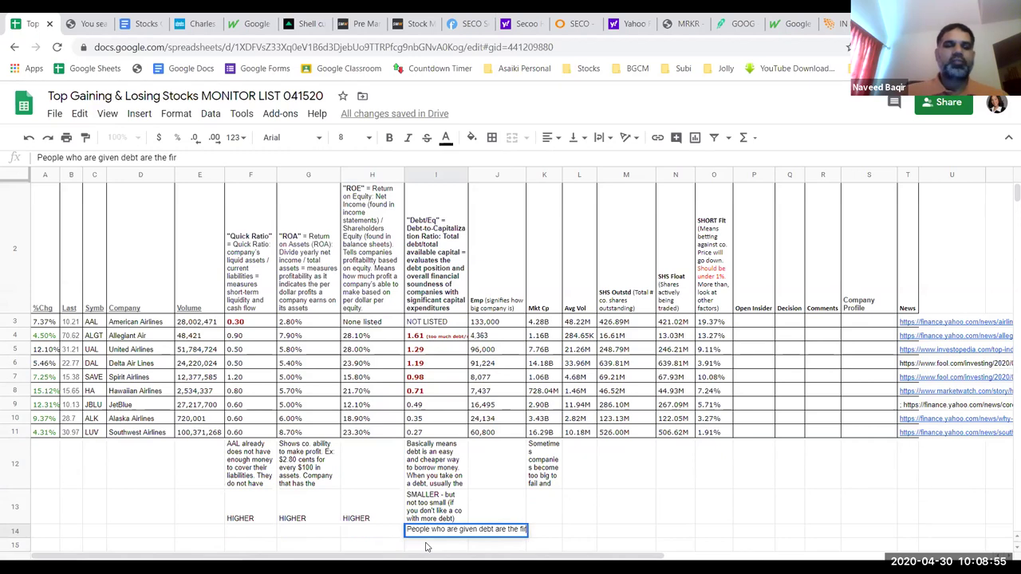
text(st in line to)
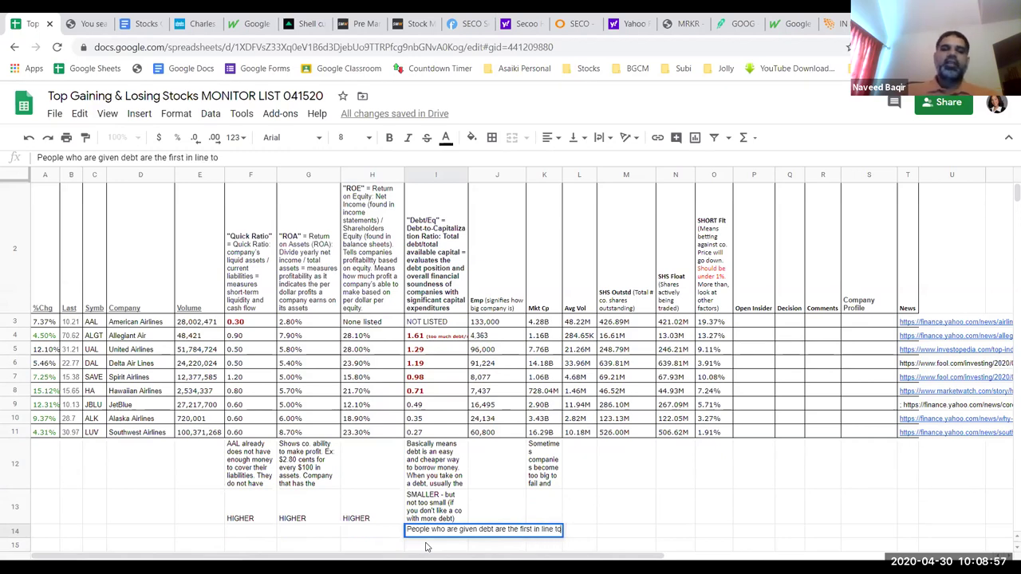
text( receive)
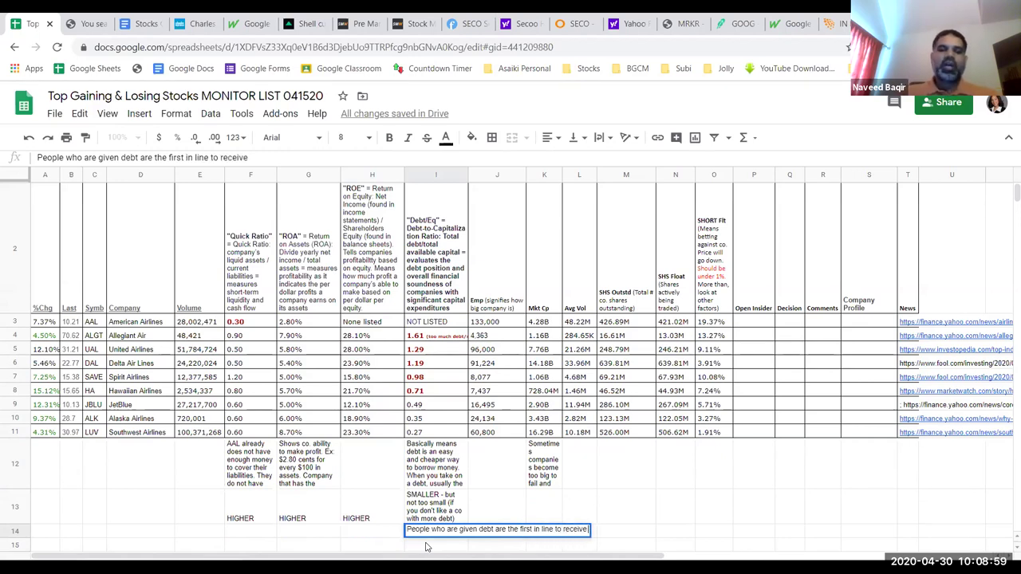
text( assets fromt heco)
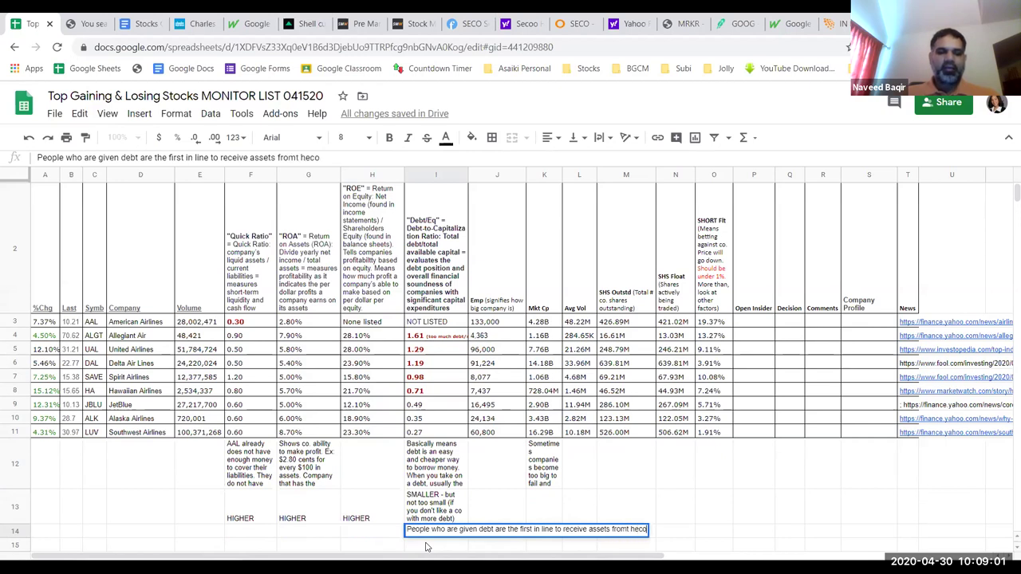
key(BackSpace)
key(BackSpace)
key(BackSpace)
key(BackSpace)
key(BackSpace)
key(BackSpace)
text(the co)
key(Return)
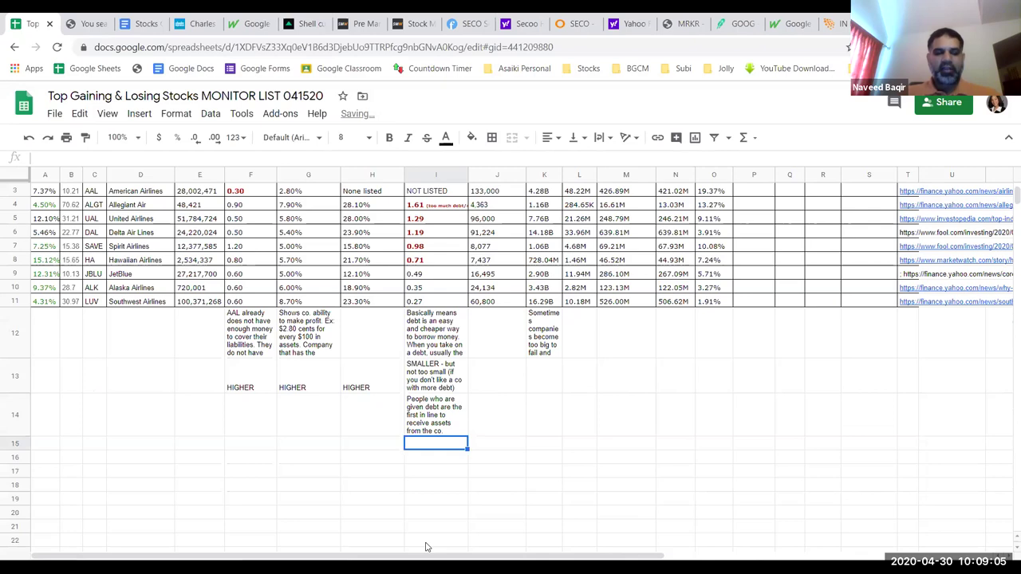
Fill Hawaiian Airlines' Quick Ratio cell and Southwest Airlines' ROA cell with yellow
scroll(426, 547, up, 3)
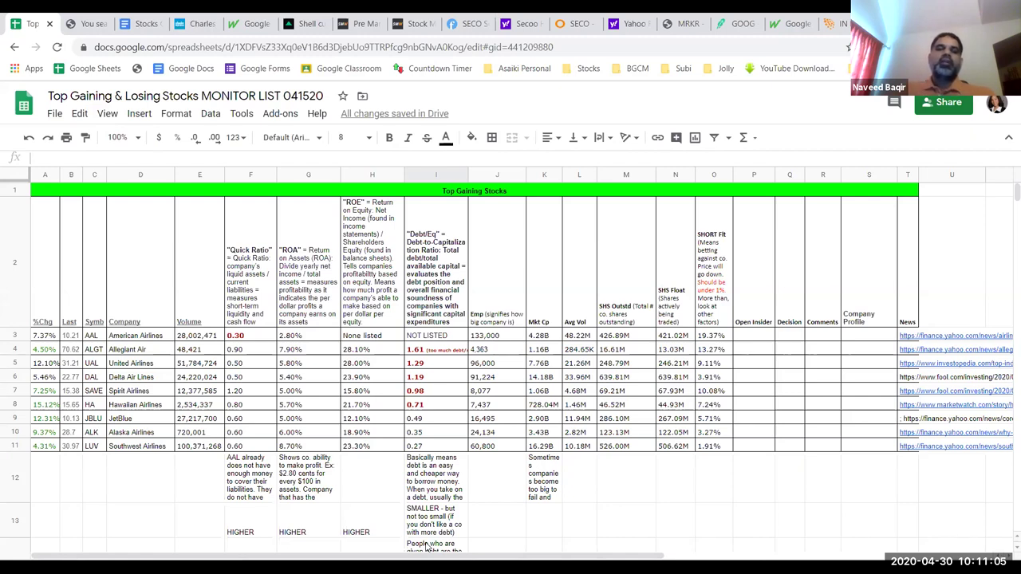
click(243, 407)
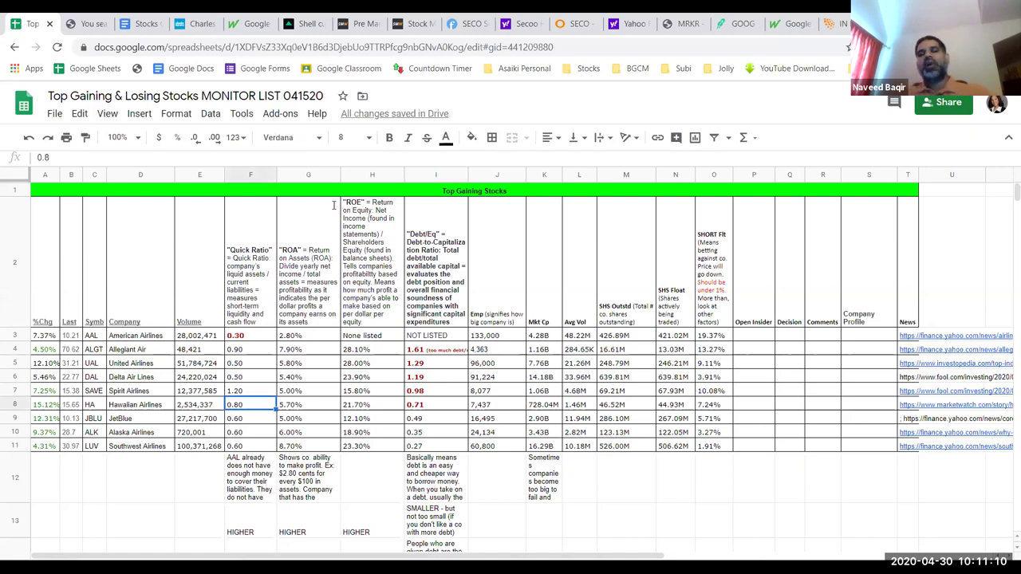
click(471, 138)
click(521, 202)
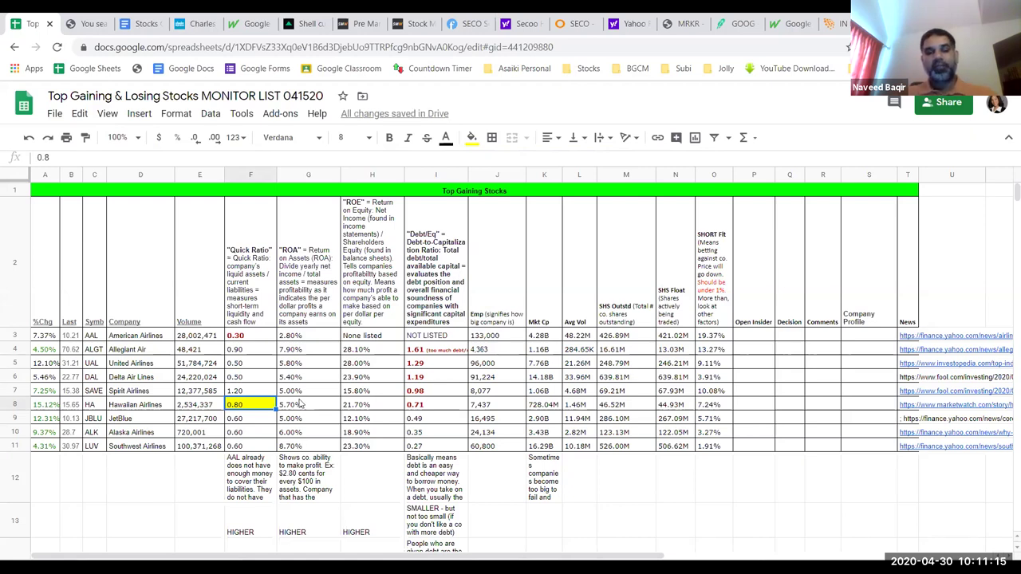
click(303, 448)
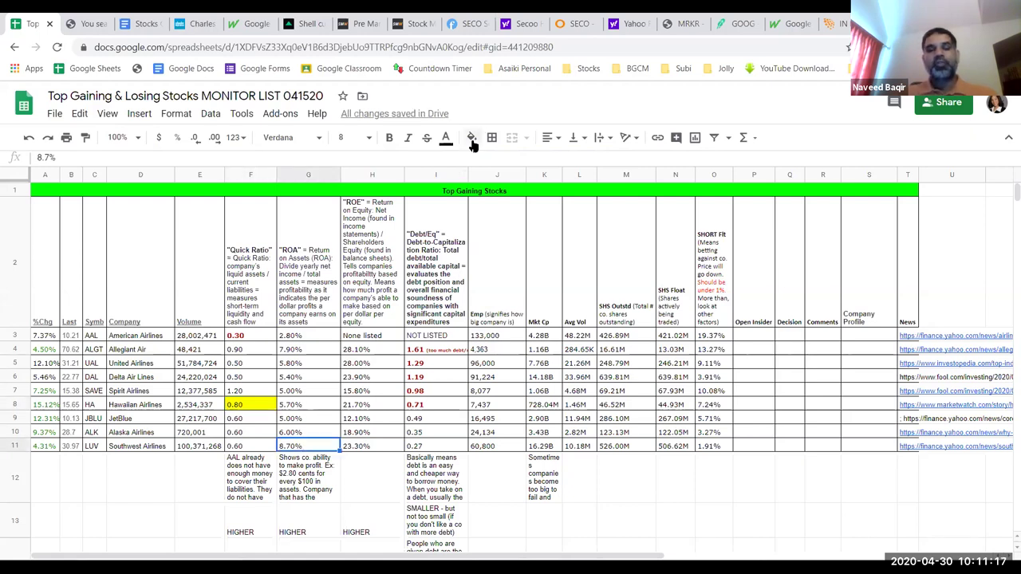
click(472, 137)
click(521, 201)
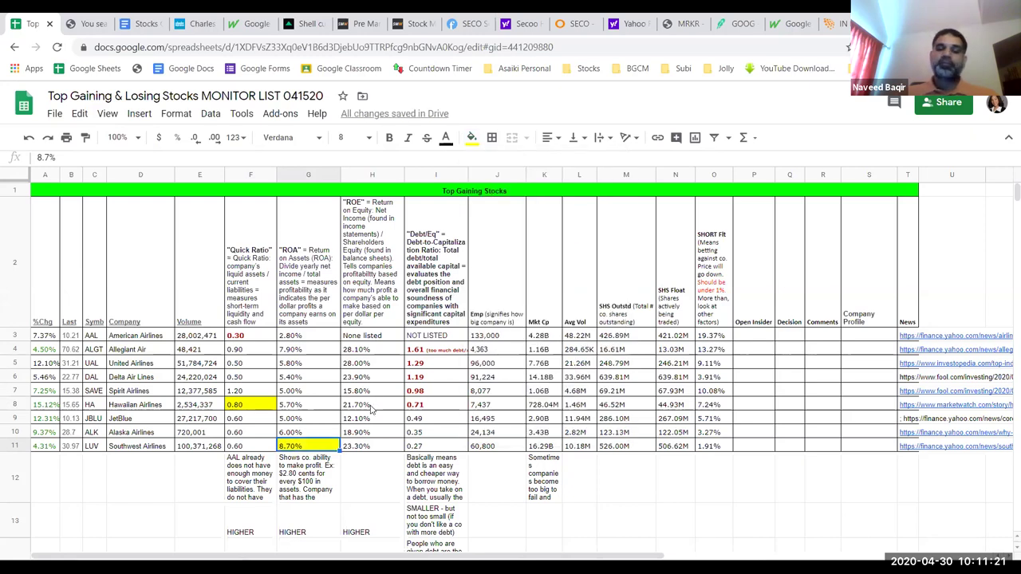
Fill Allegiant Air's ROE cell in H4 with yellow
click(363, 363)
click(364, 351)
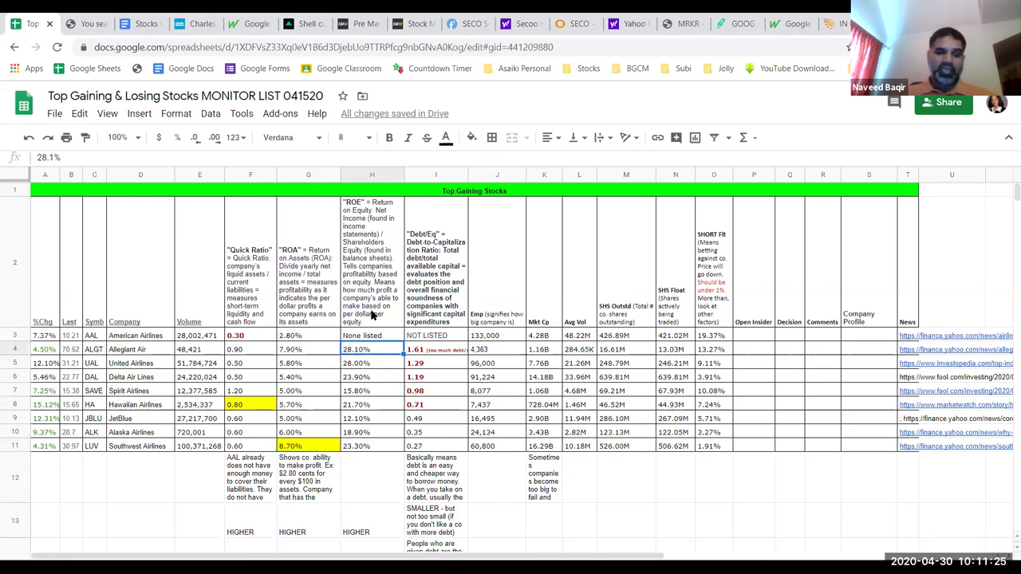
click(474, 137)
click(519, 200)
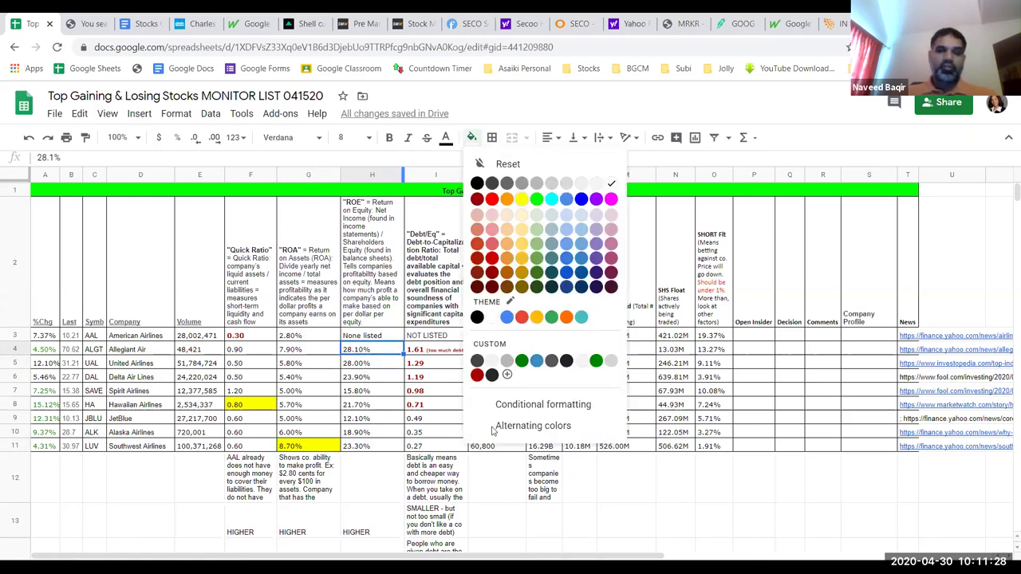
Enter "As a shareholder, you're at the end of the line to be paid any moeny from the sale of any assets from the company." in J14
click(489, 544)
text(As)
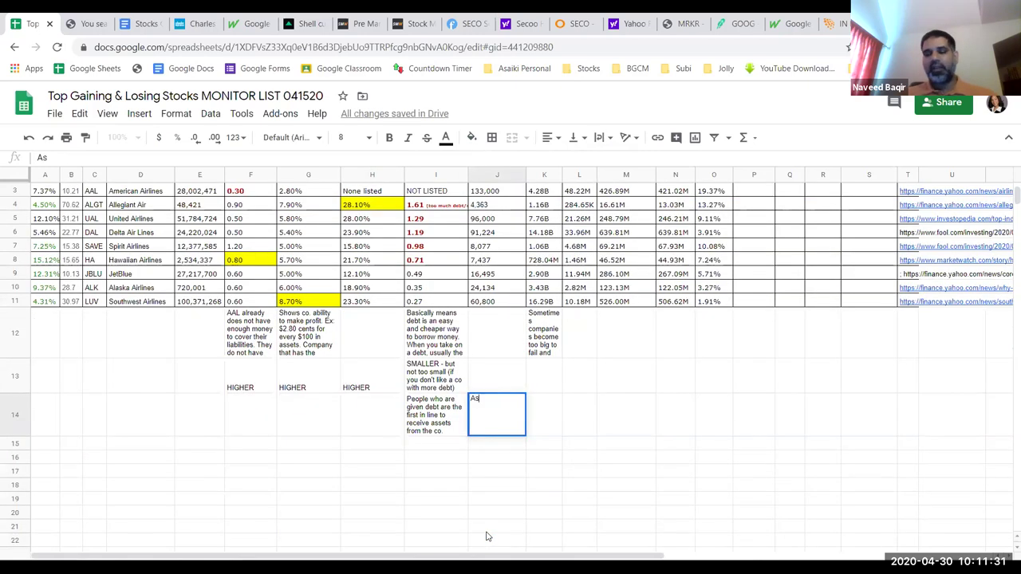
text( a sharehold)
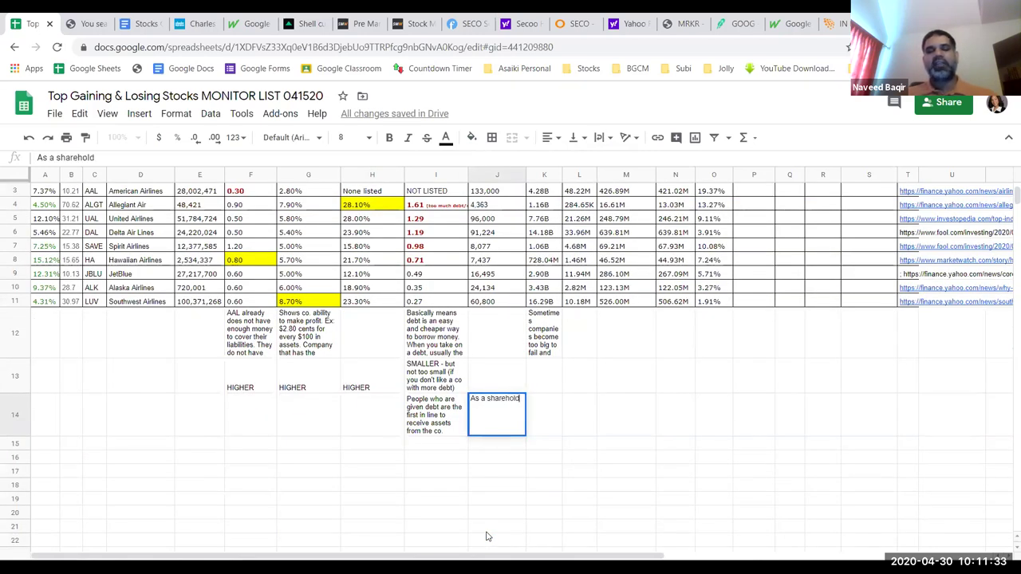
text(er, you're at th)
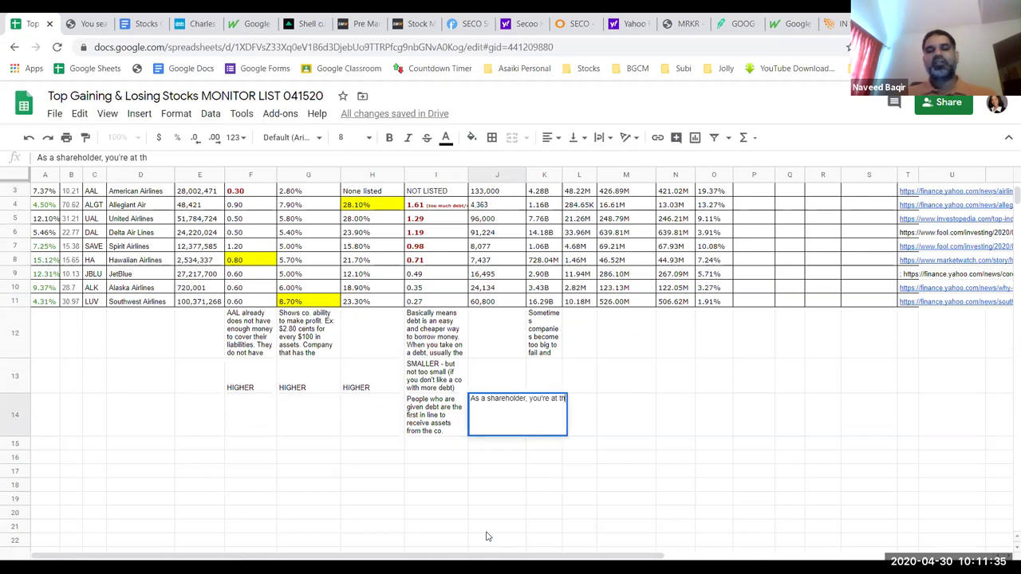
text(e end of the l)
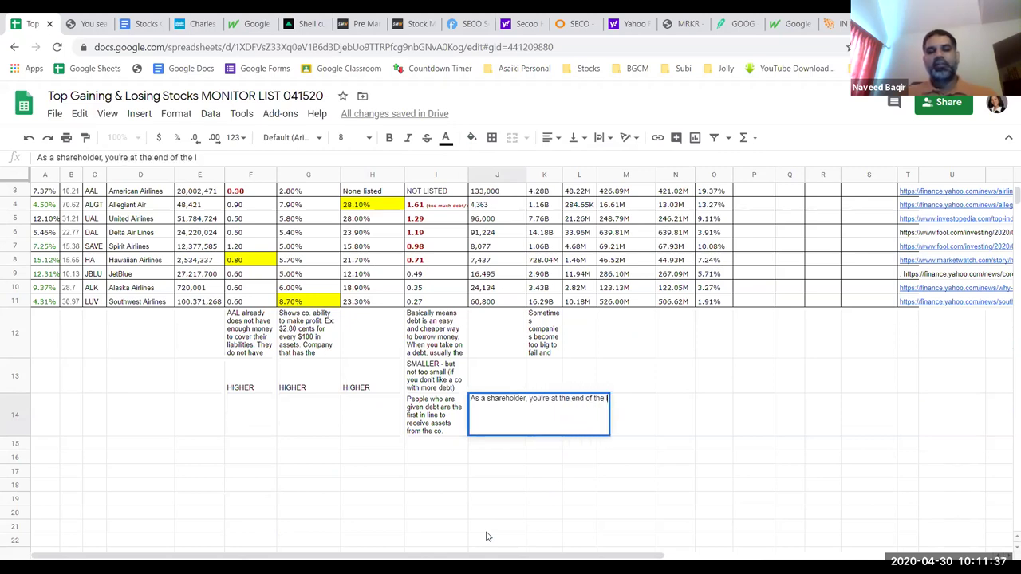
text(ine to be paid)
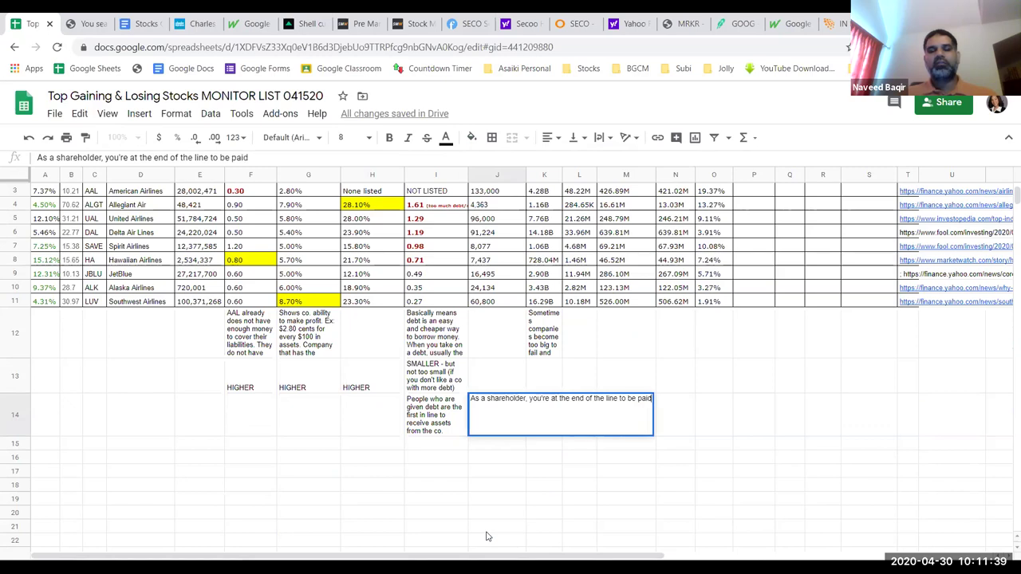
text( any moen)
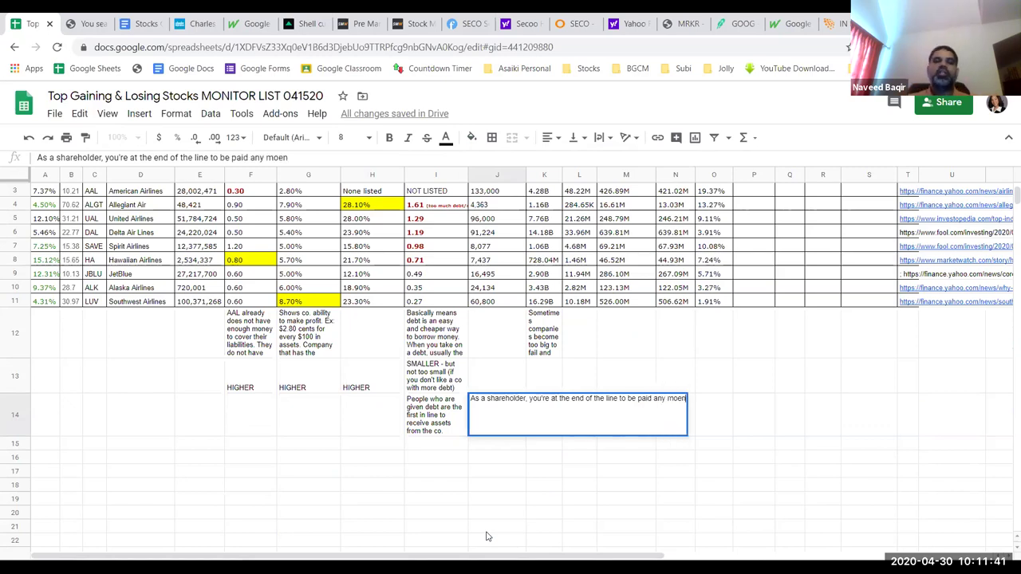
text(y from the sh)
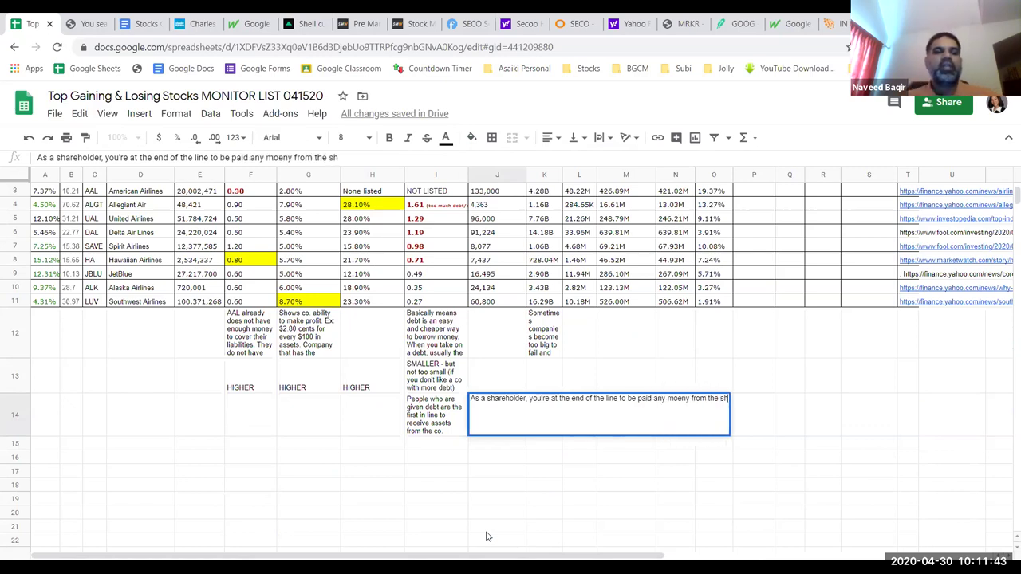
key(BackSpace)
text(ale of an)
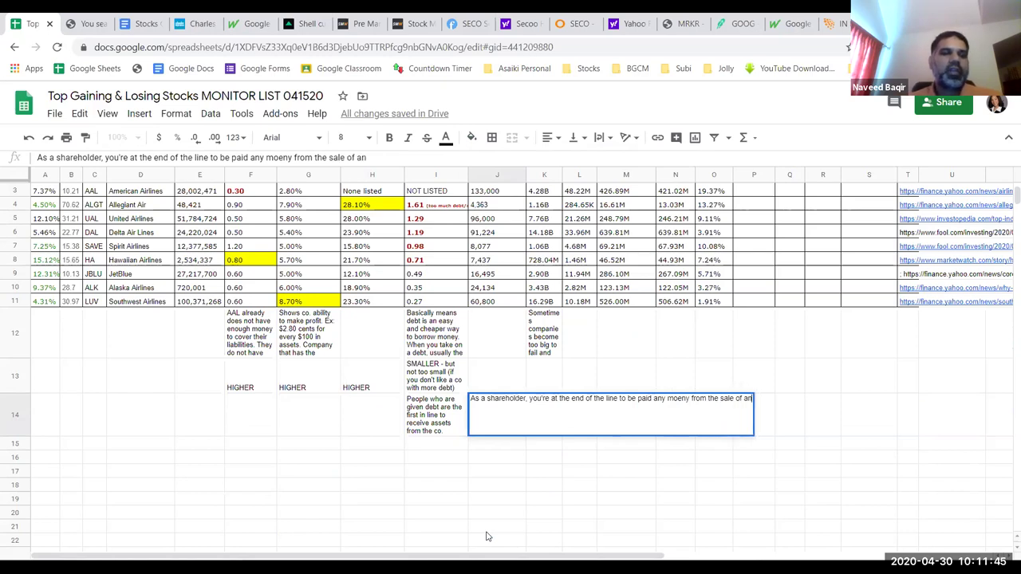
text(y assets fro)
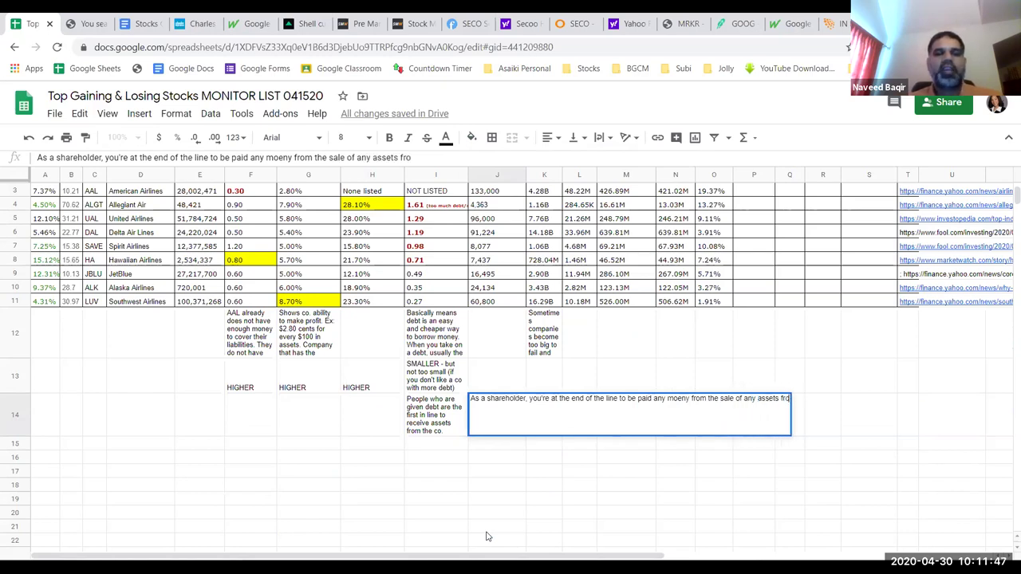
text(m the company.)
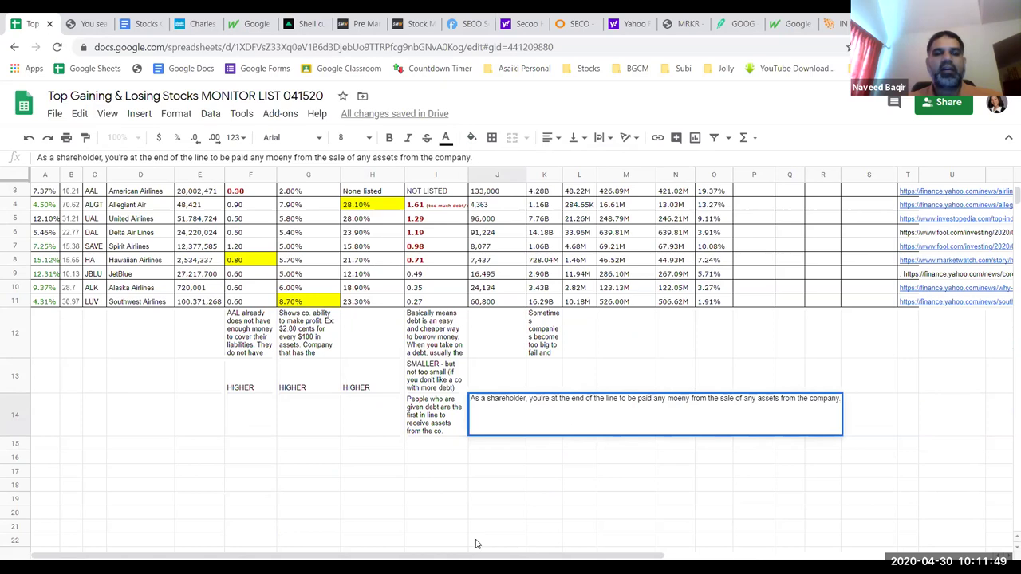
click(450, 467)
Extend Allegiant Air's Debt/Eq note in I4 with "Means SH will not get money if company goes bankrupt and co has to sell shares"
scroll(450, 466, up, 2)
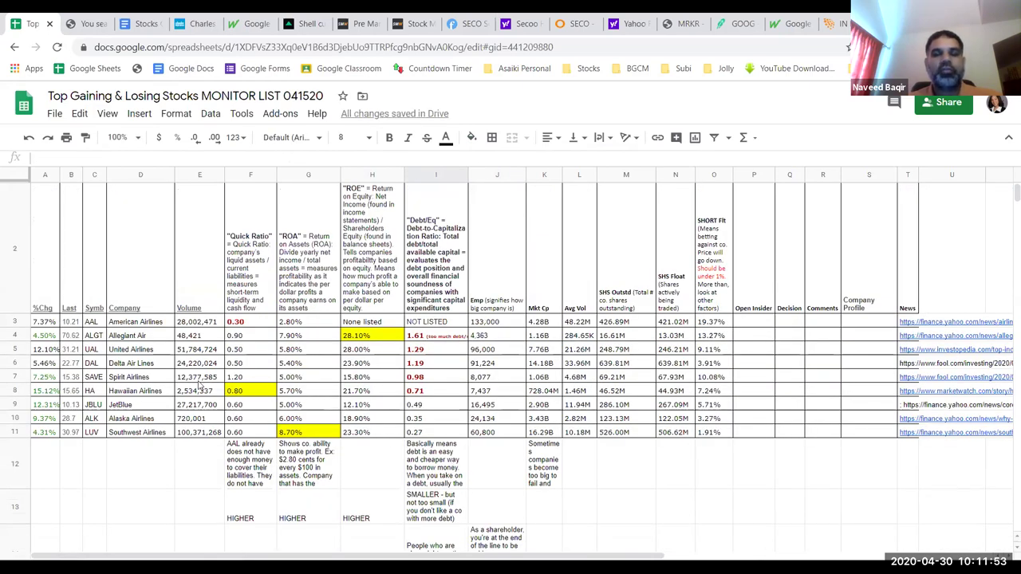
click(155, 338)
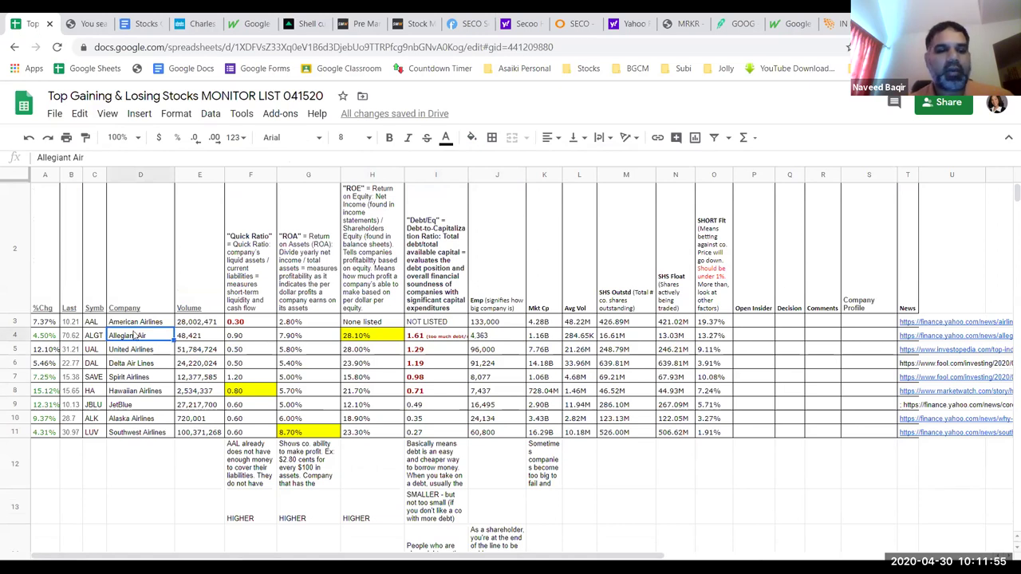
click(20, 335)
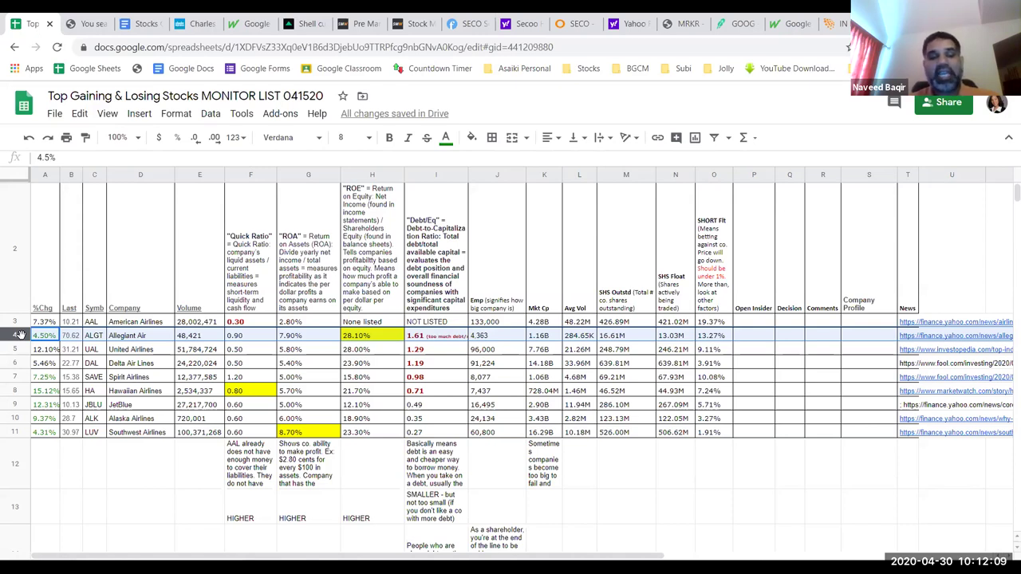
double_click(469, 336)
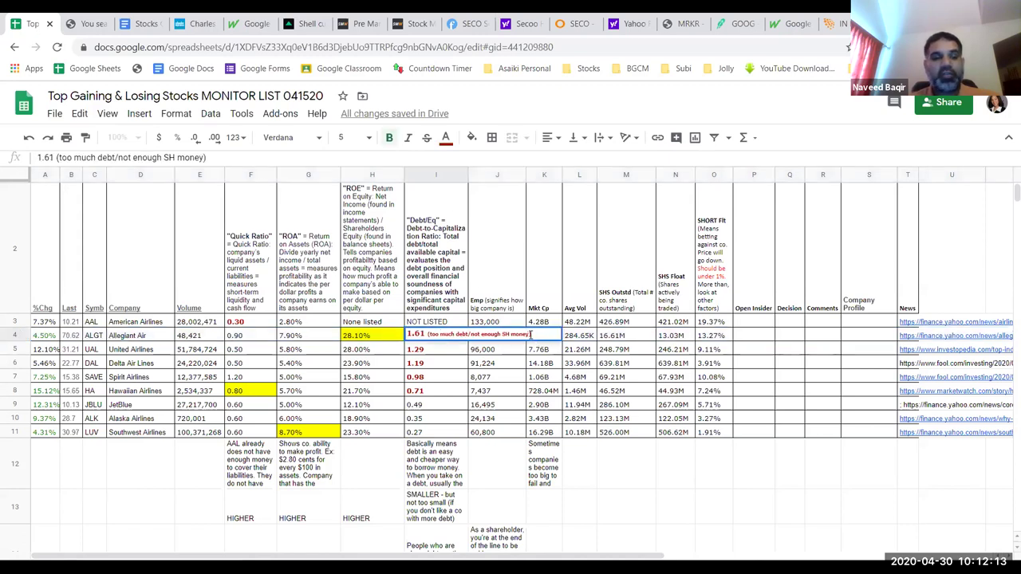
text(. )
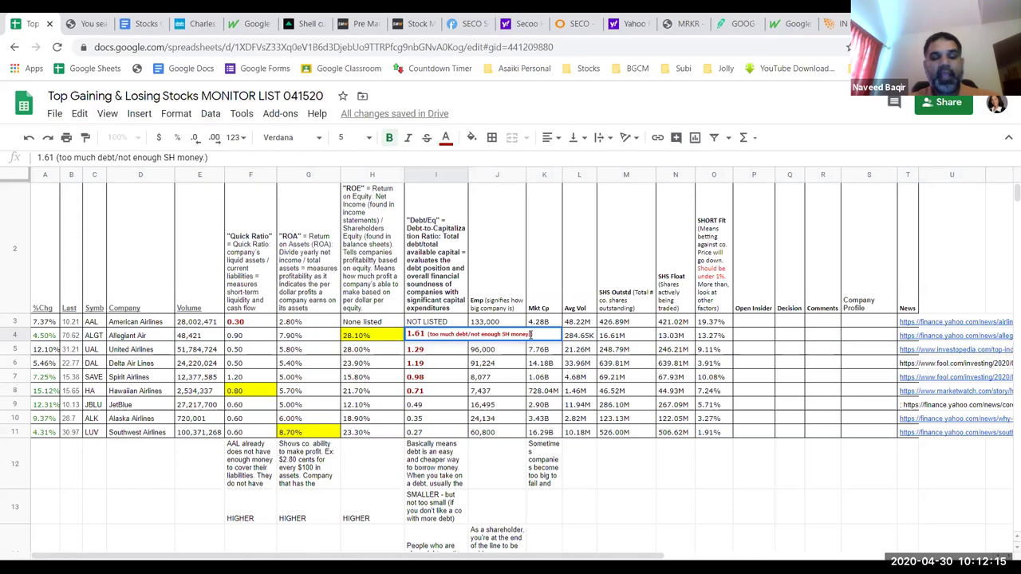
text(Means SH)
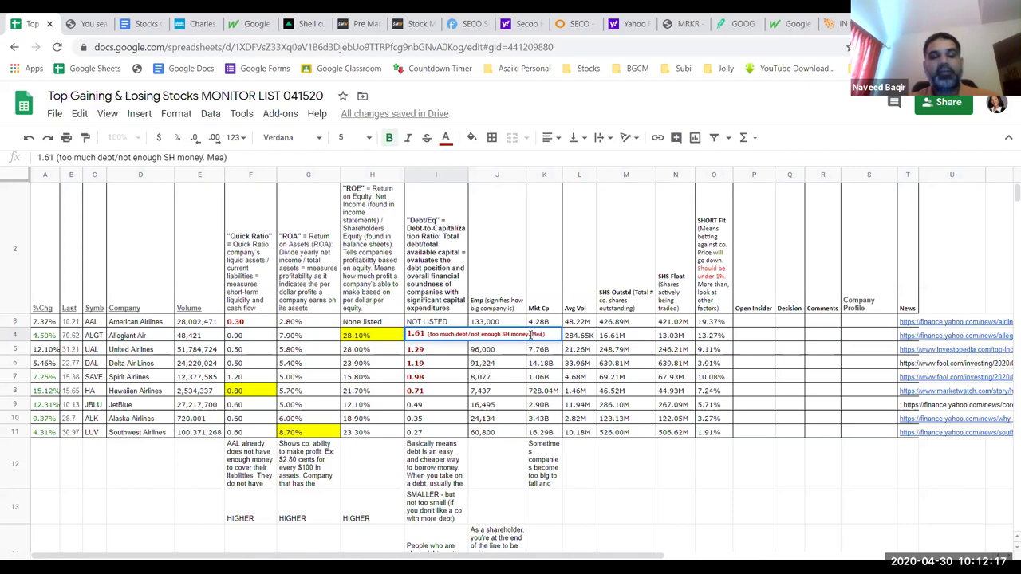
text( will not get mo)
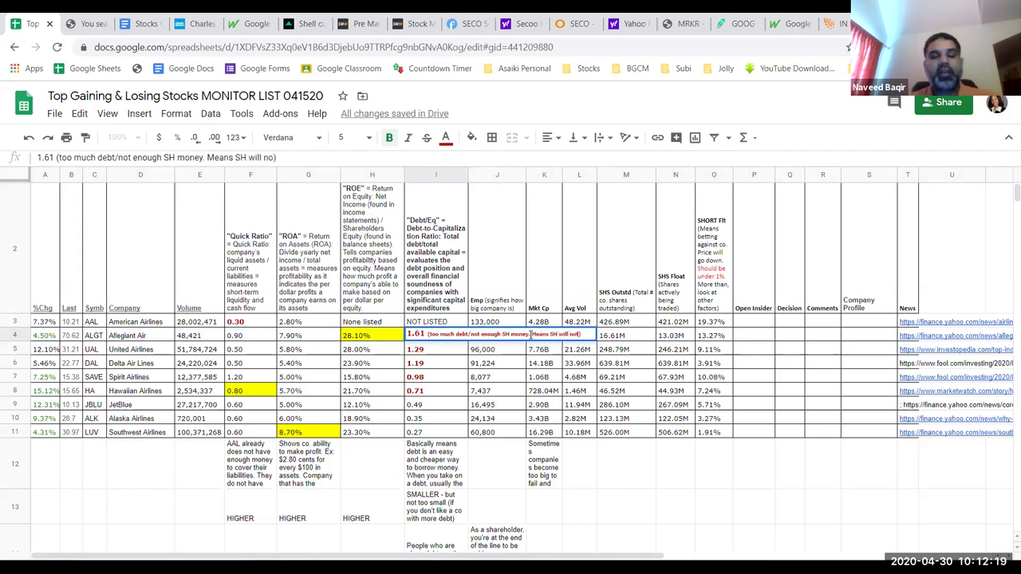
text(ney if )
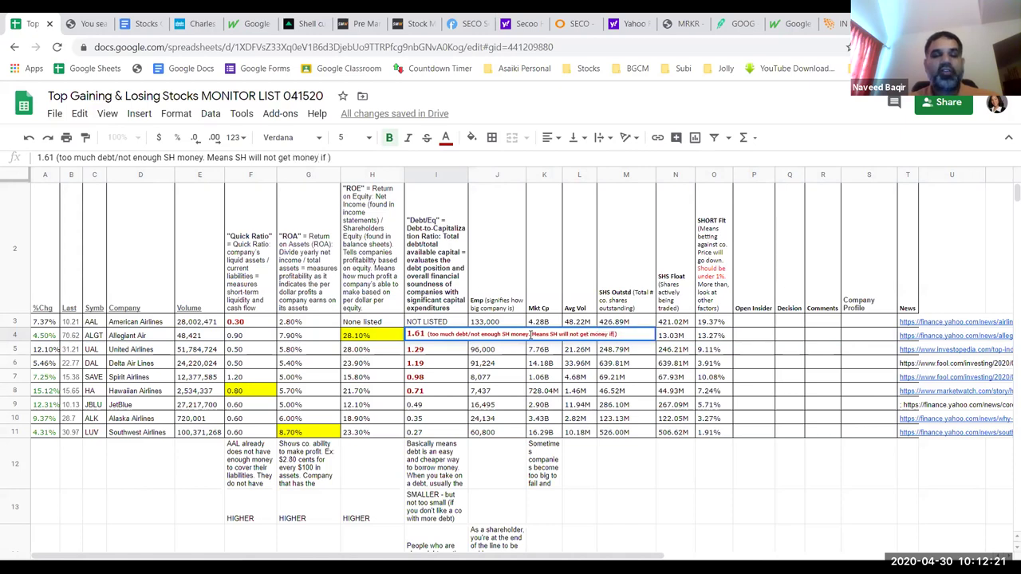
text(co)
text(mpany)
text( go)
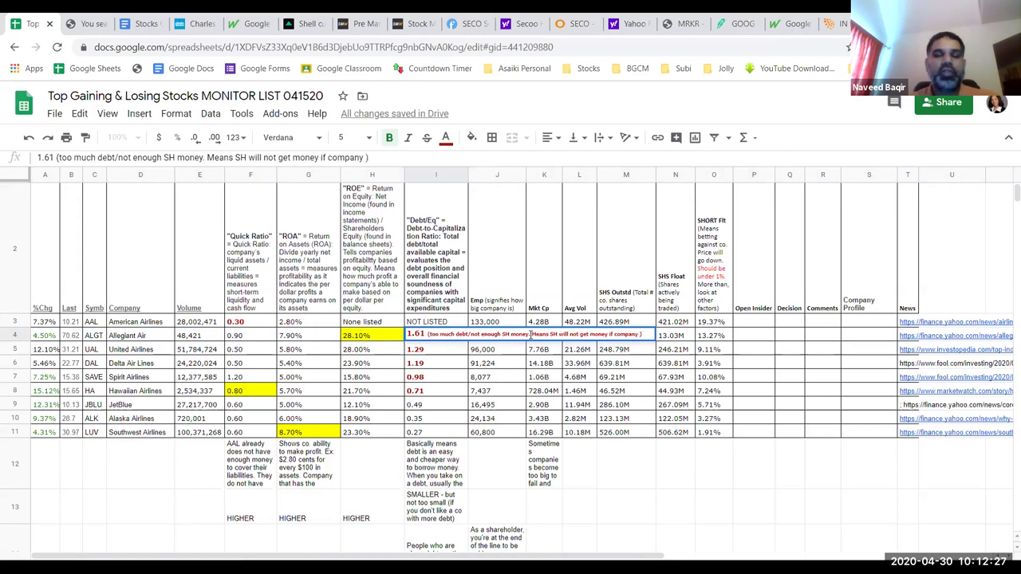
text(ed)
key(BackSpace)
text(s bankru)
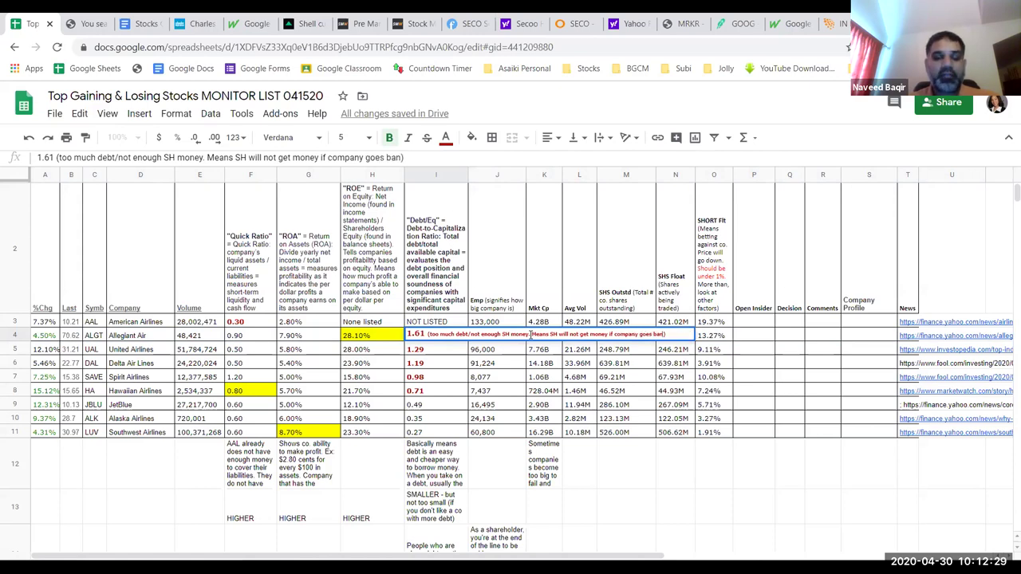
text(pt and has)
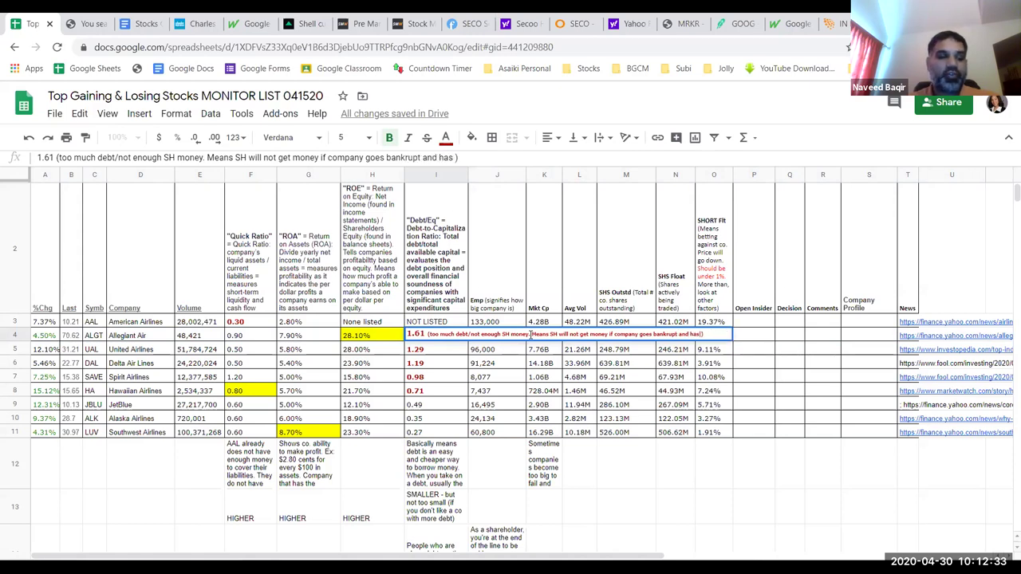
key(BackSpace)
key(BackSpace)
key(BackSpace)
key(BackSpace)
text(co has to)
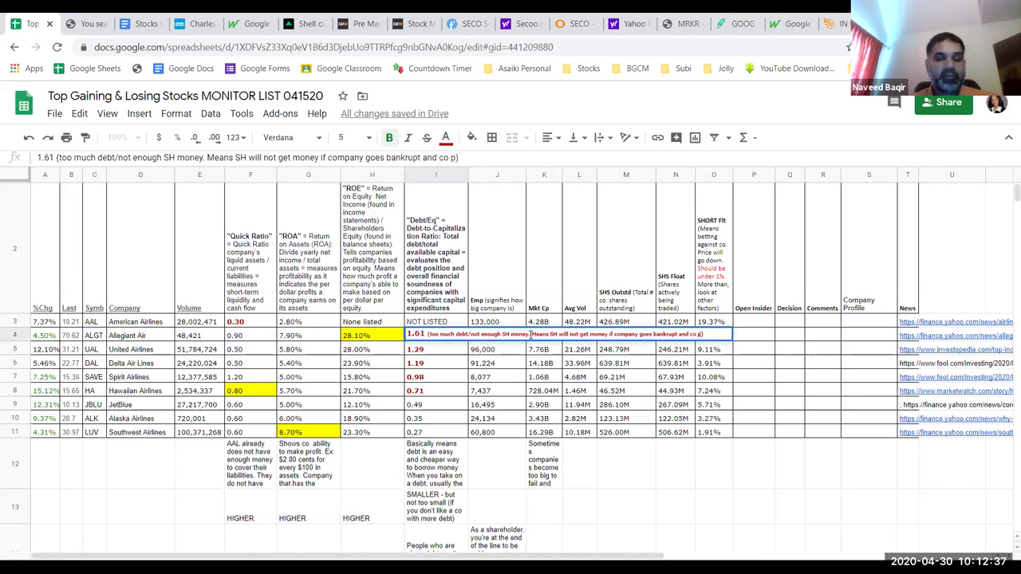
text( sell shrea)
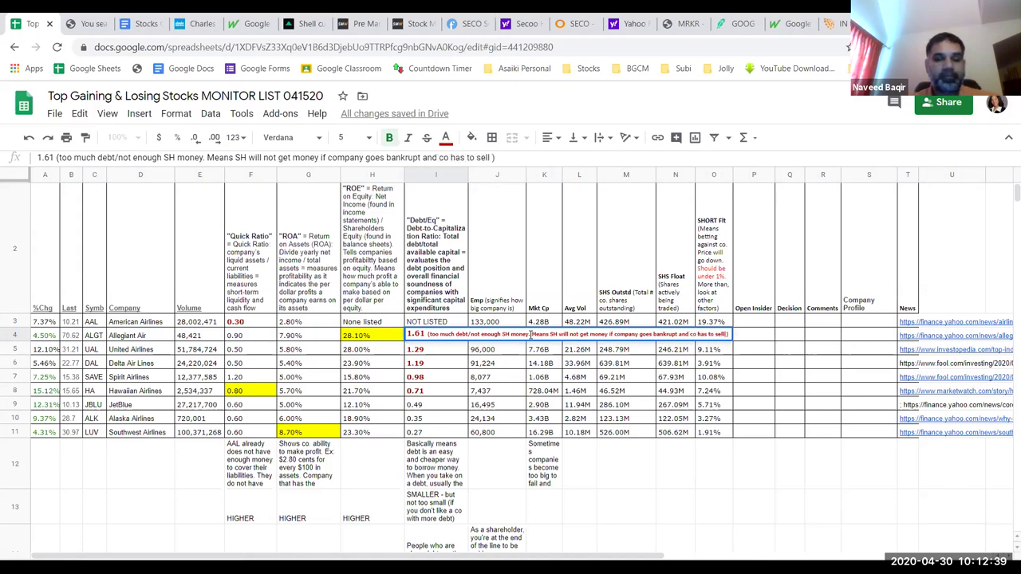
key(BackSpace)
key(BackSpace)
key(BackSpace)
text(ares)
key(Return)
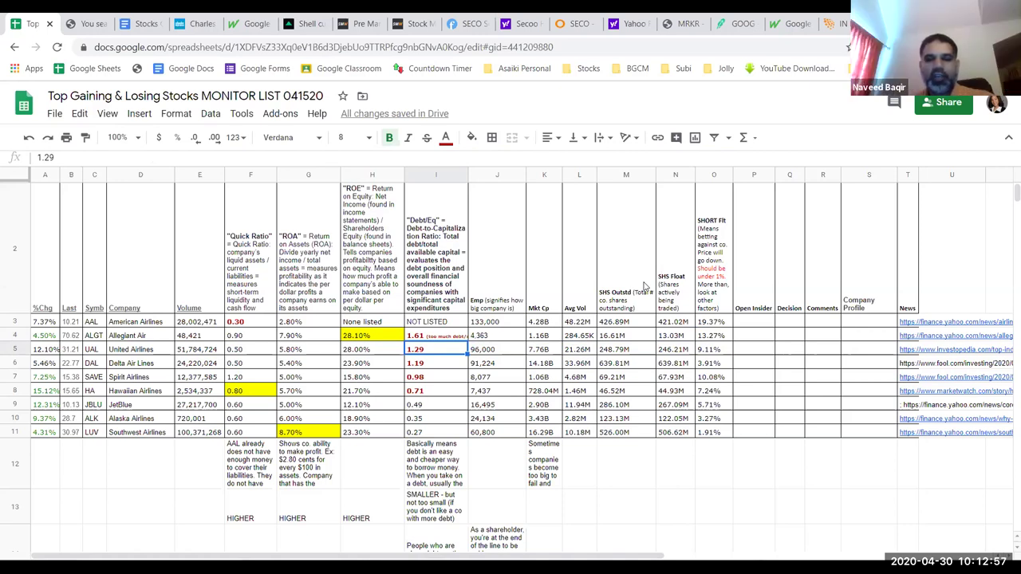
Reword the SHORT Flt header's explanation in O2 to "Means betting against co. and hoping price of share will go down."
click(616, 303)
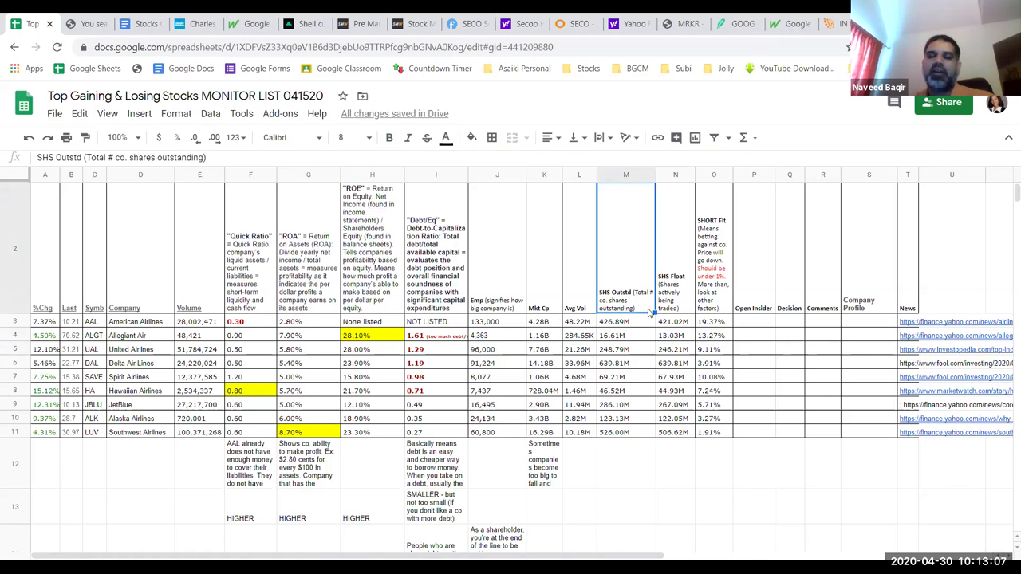
double_click(714, 292)
click(927, 189)
text(a)
key(BackSpace)
key(BackSpace)
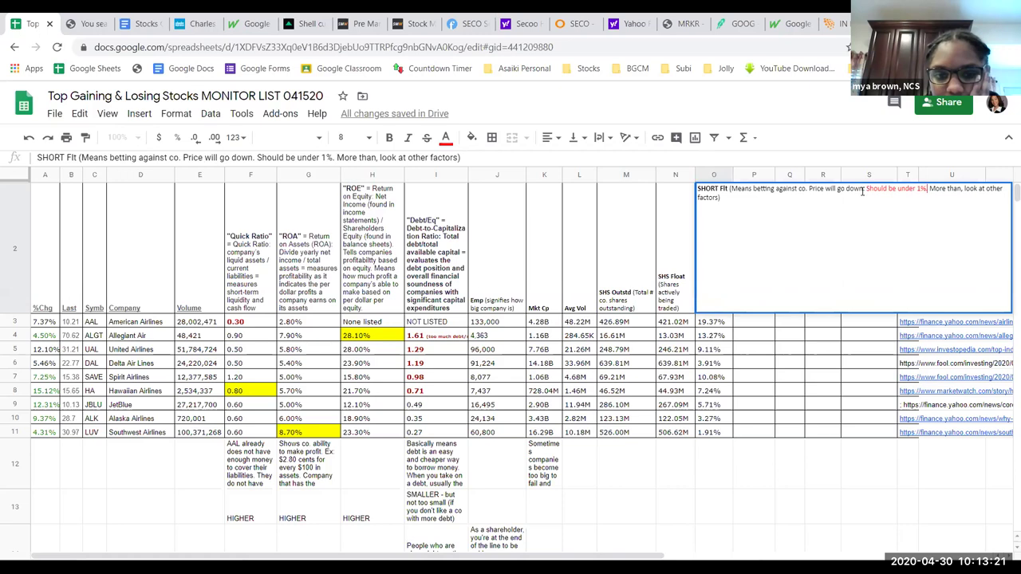
click(809, 189)
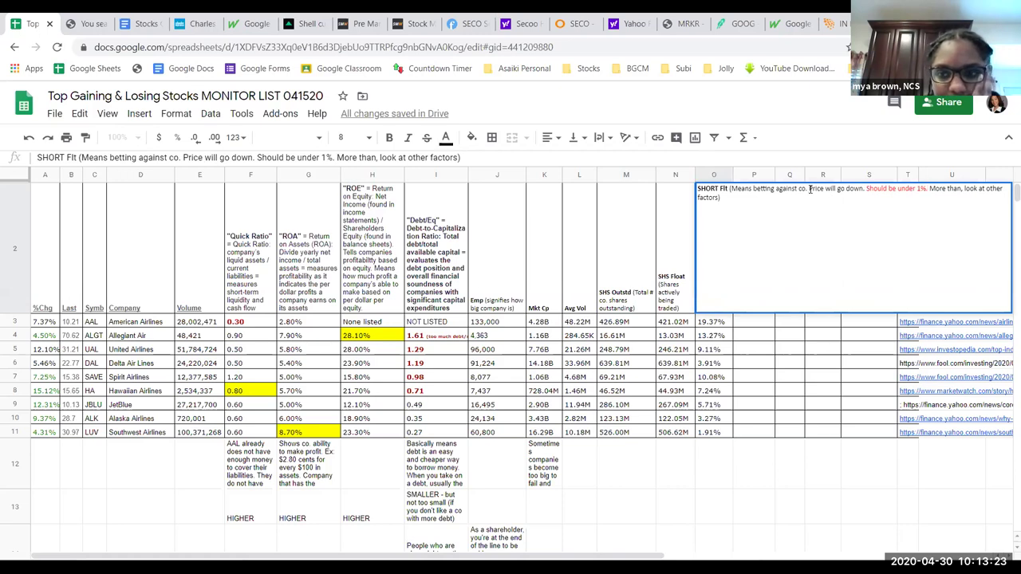
text(and hp)
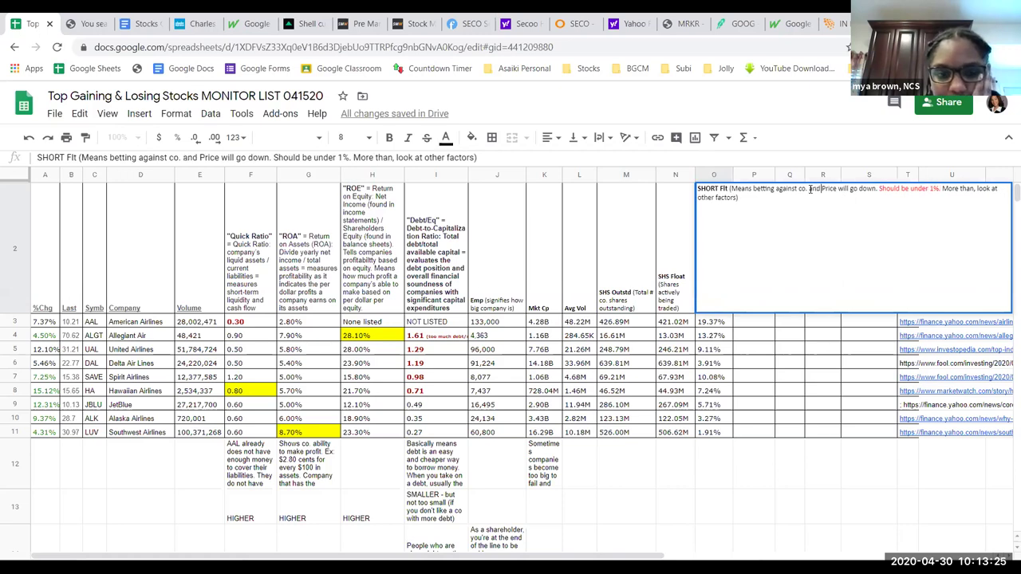
key(BackSpace)
text(oping price)
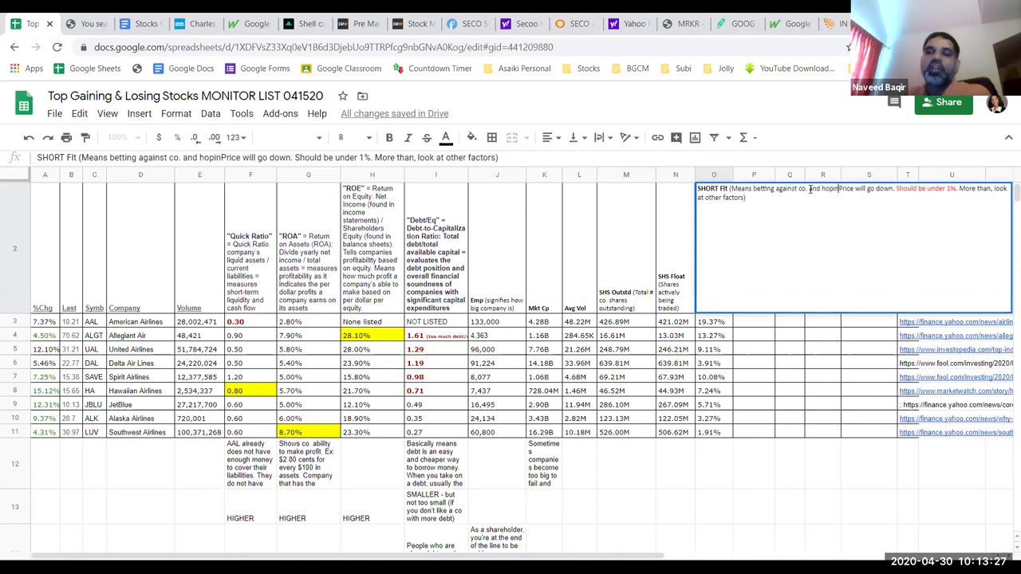
text( of s)
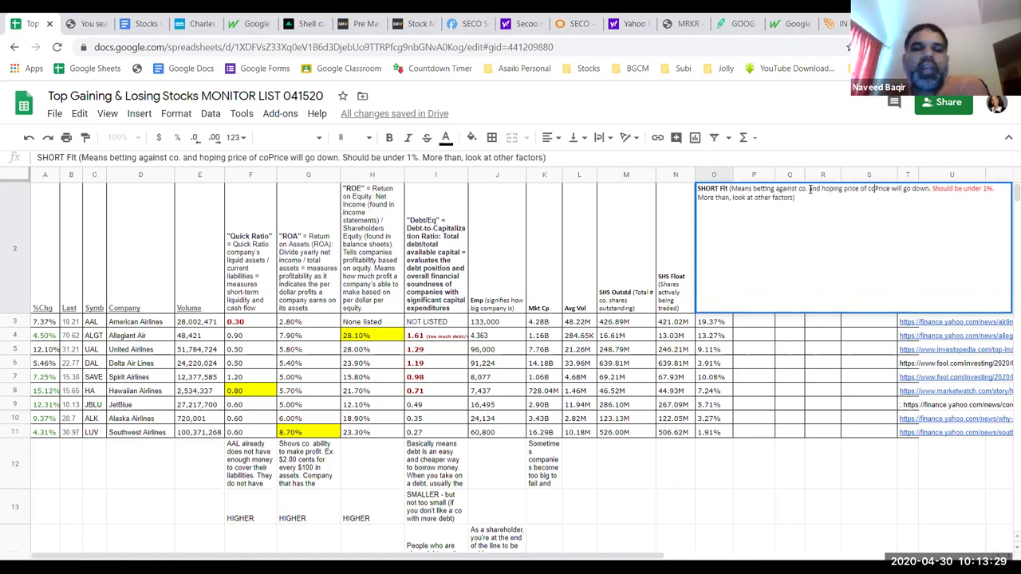
text(hare)
key(Delete)
key(Delete)
key(Delete)
key(Delete)
key(Delete)
key(Delete)
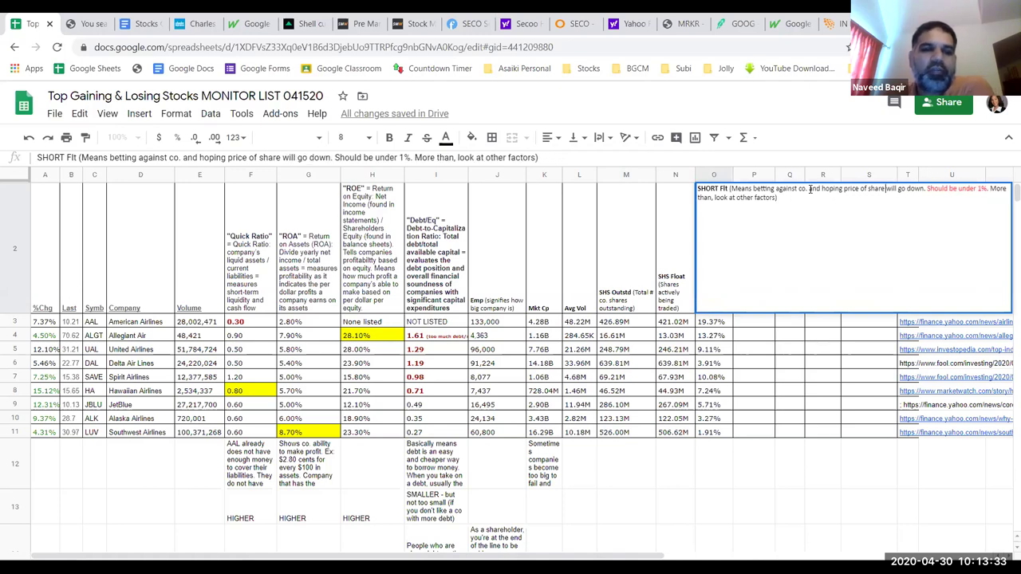
key(Return)
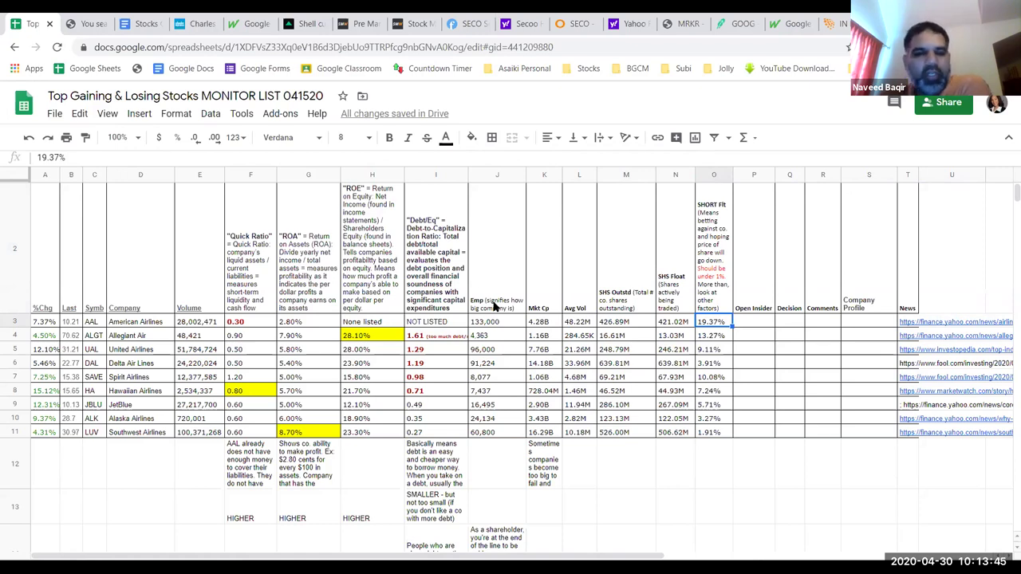
Fill Southwest Airlines' Debt/Eq cell I11 with yellow
scroll(380, 453, up, 1)
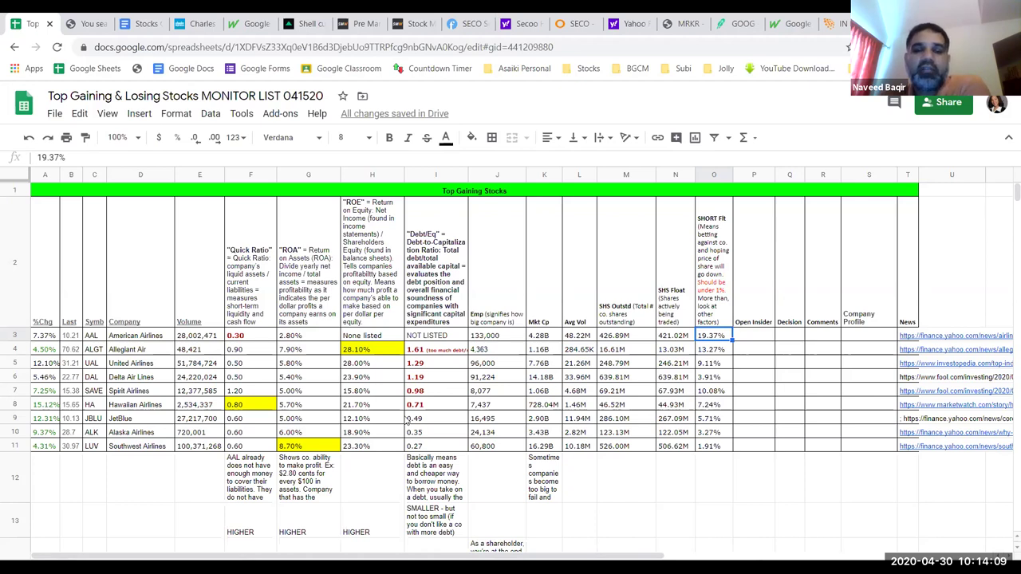
click(438, 447)
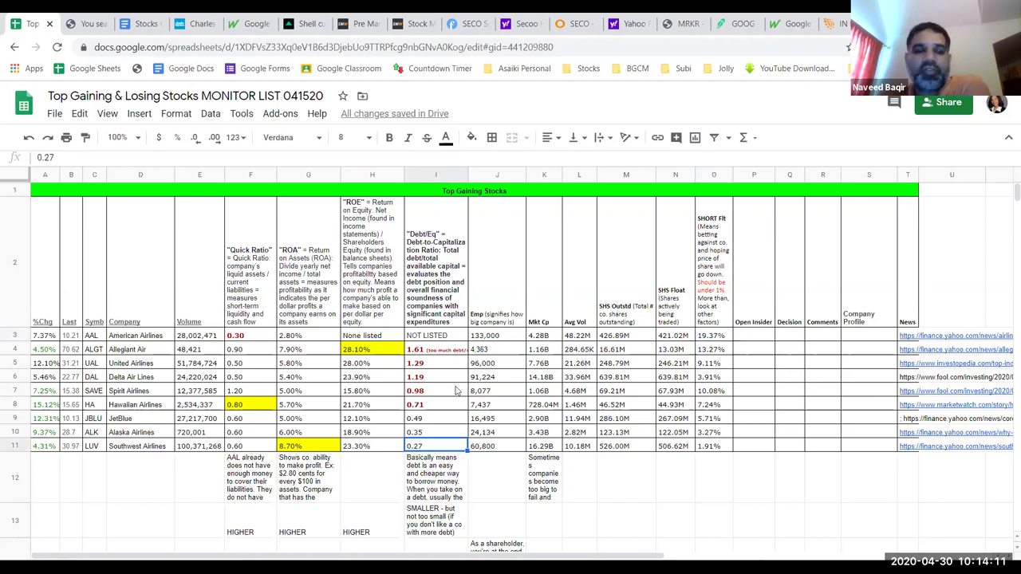
click(472, 138)
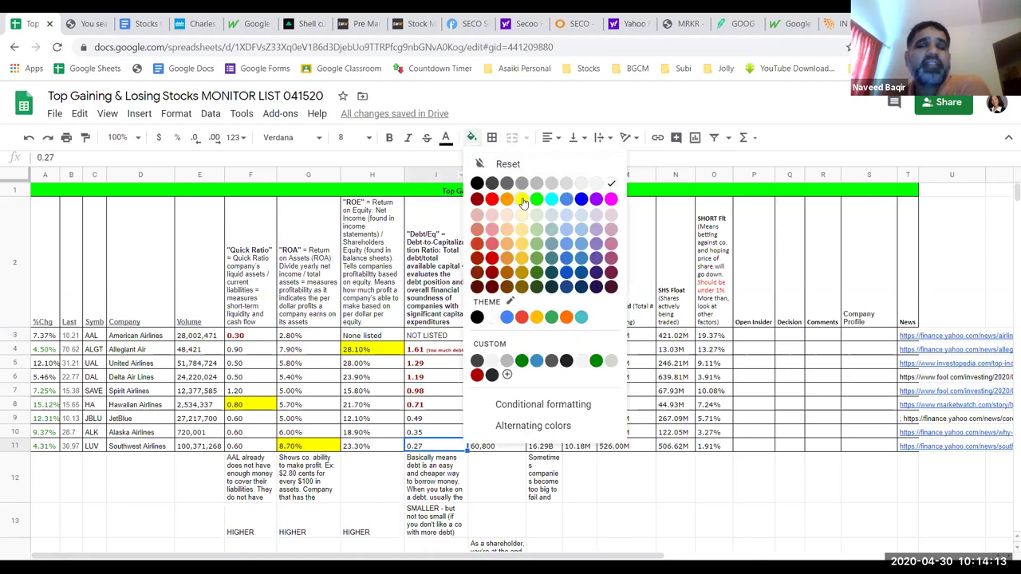
click(525, 201)
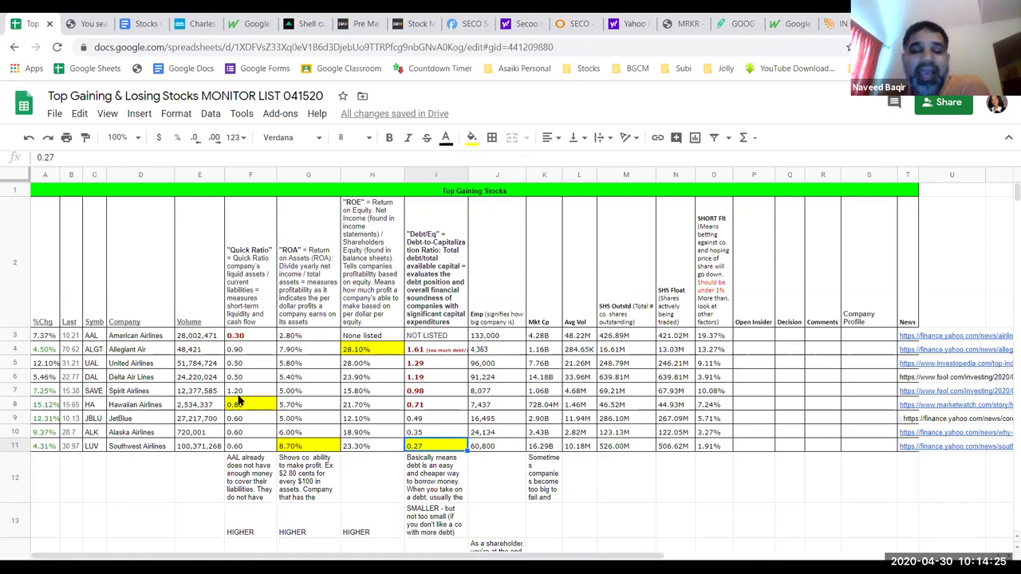
Recolor the highlighted cells F8, G11, H4 and I11 with a bright green fill
click(239, 404)
click(296, 447)
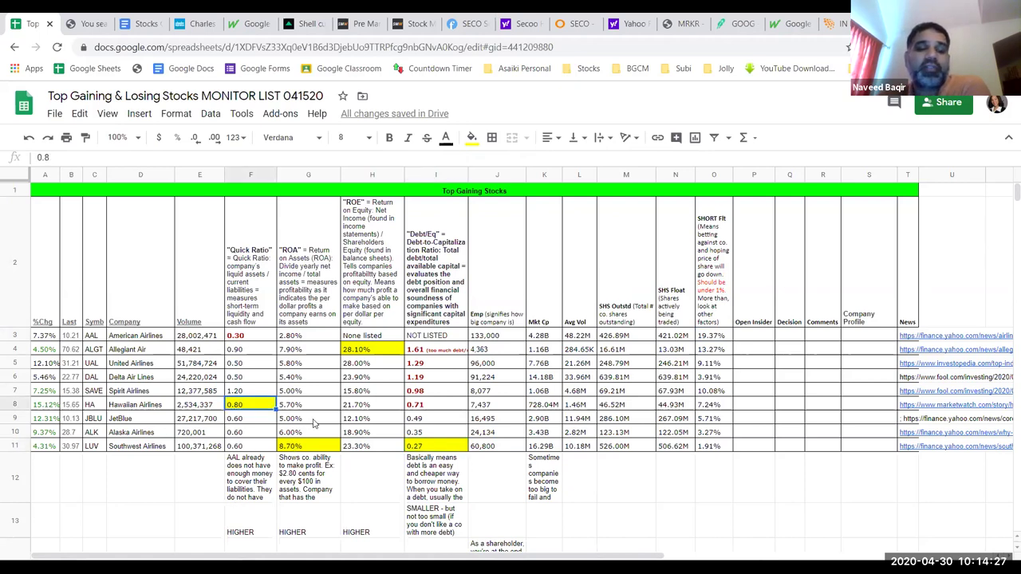
click(369, 350)
click(424, 445)
click(471, 138)
click(537, 200)
click(112, 481)
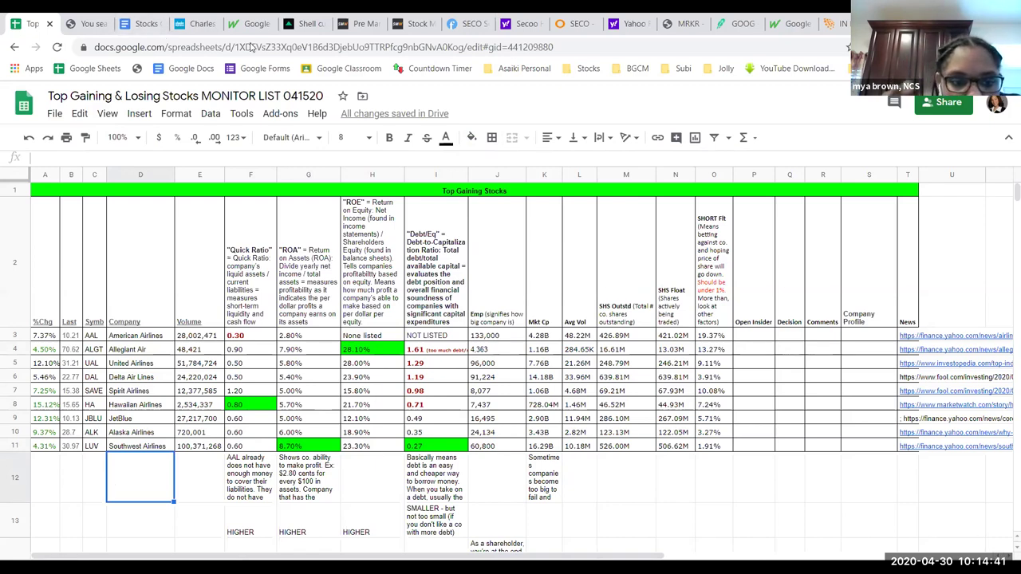
Switch to the SECO quote on Finviz and examine its fundamentals table, analyst rating and news headlines
click(497, 239)
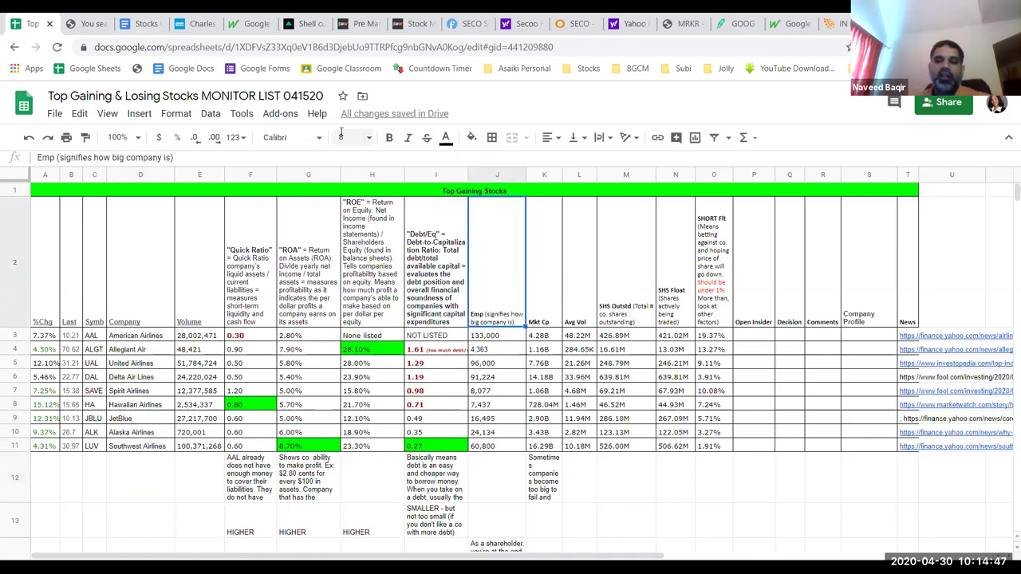
click(460, 32)
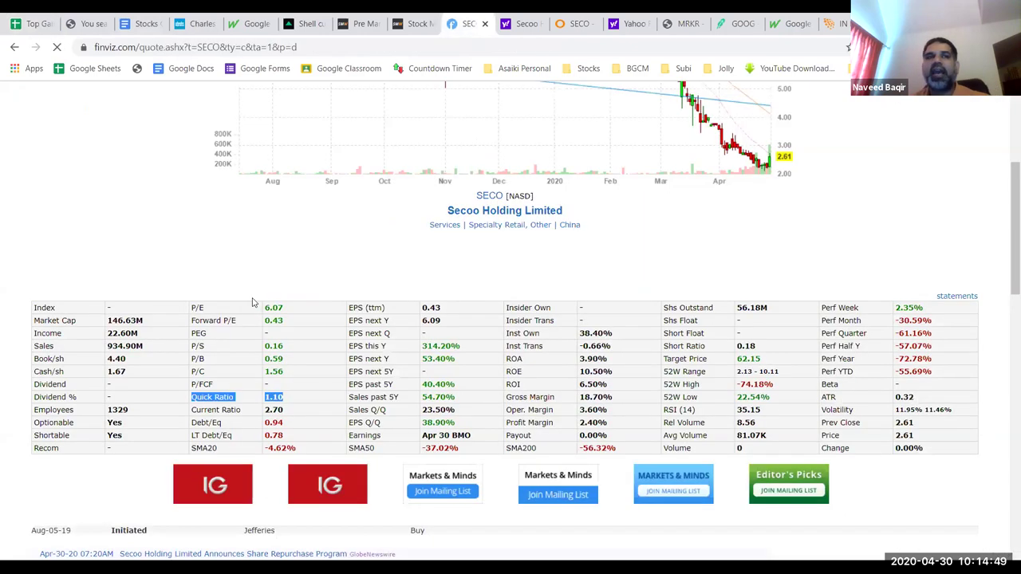
click(214, 398)
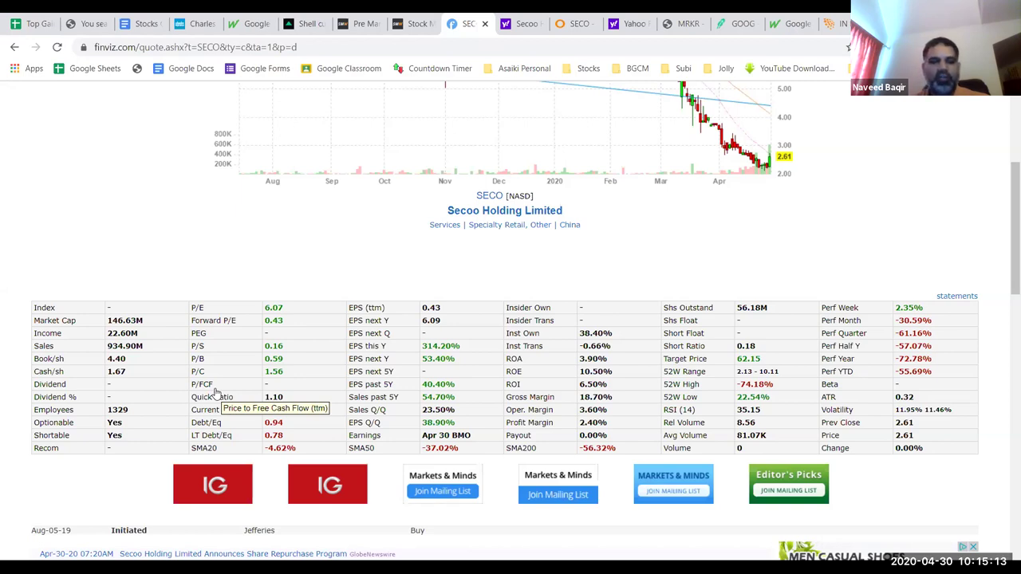
scroll(214, 393, down, 2)
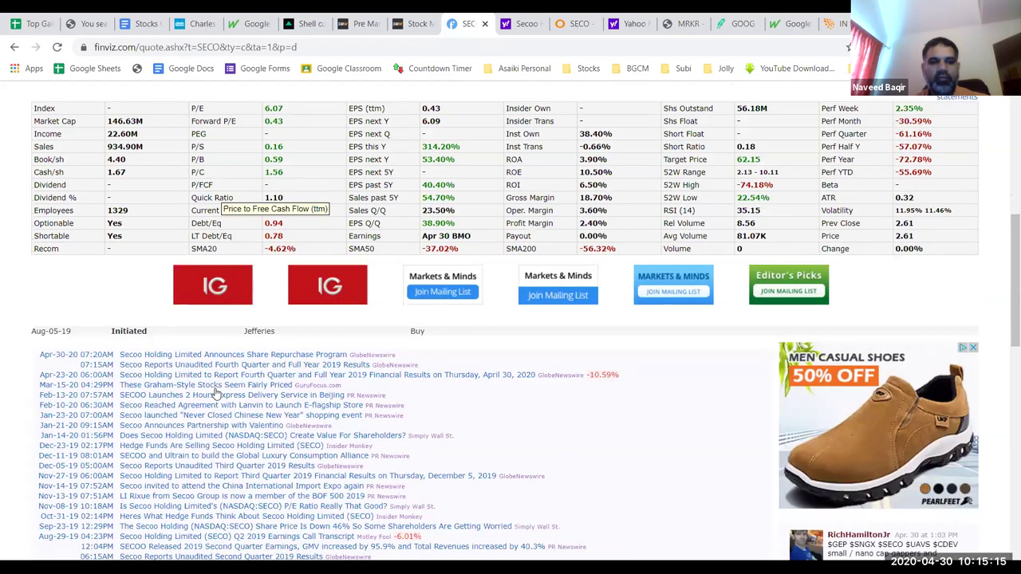
scroll(215, 394, down, 2)
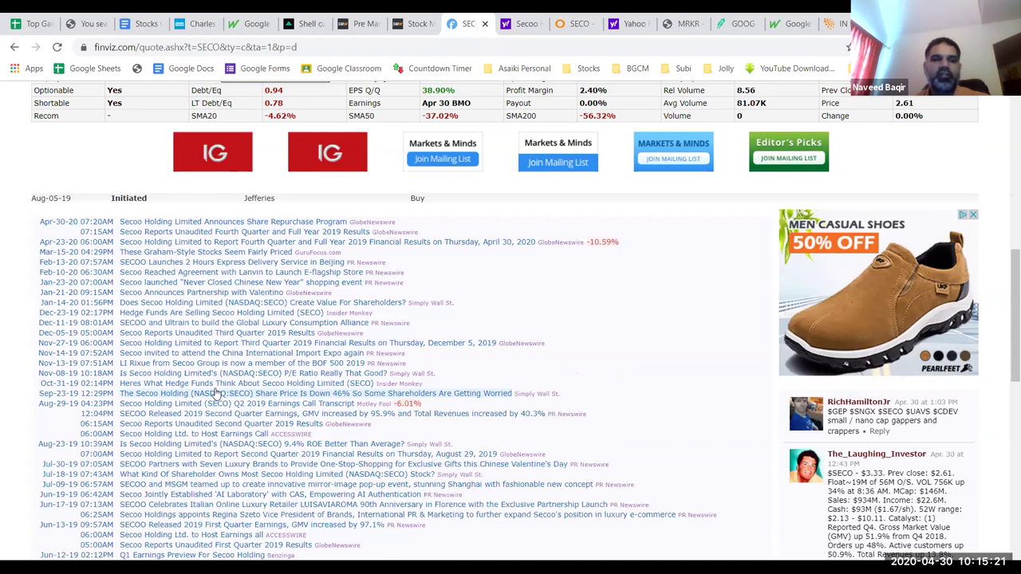
scroll(216, 393, down, 1)
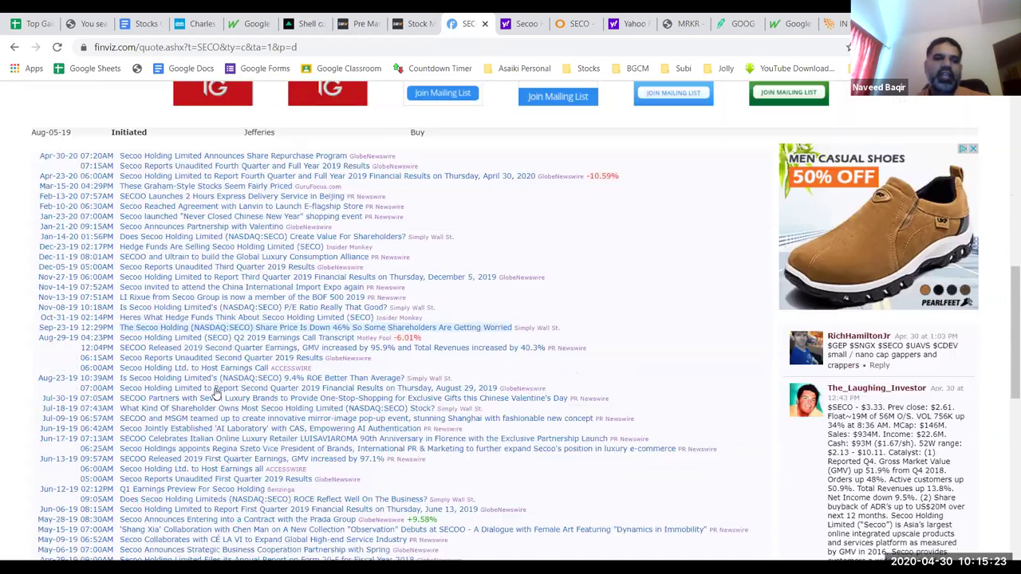
scroll(216, 394, up, 2)
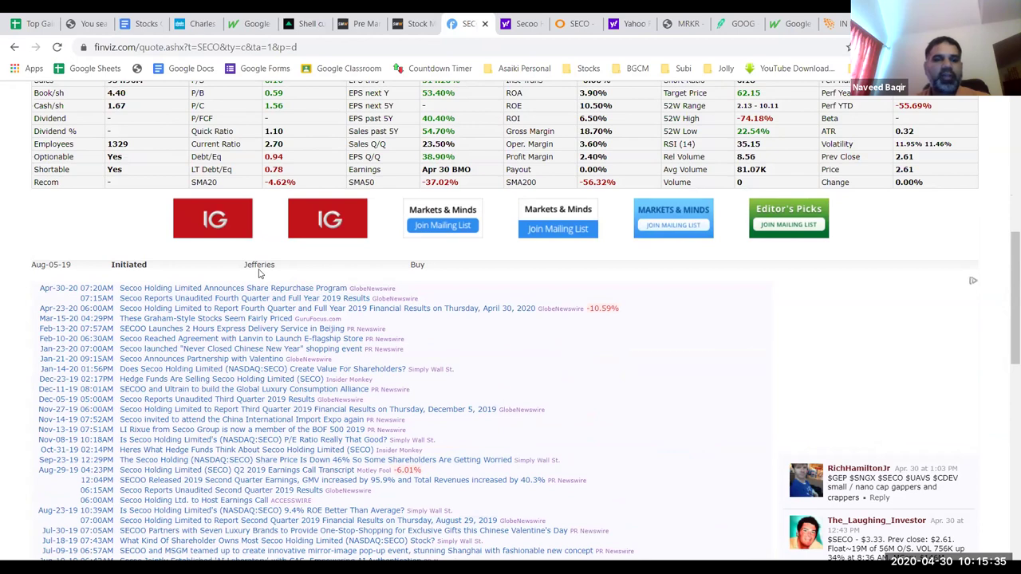
scroll(258, 273, up, 1)
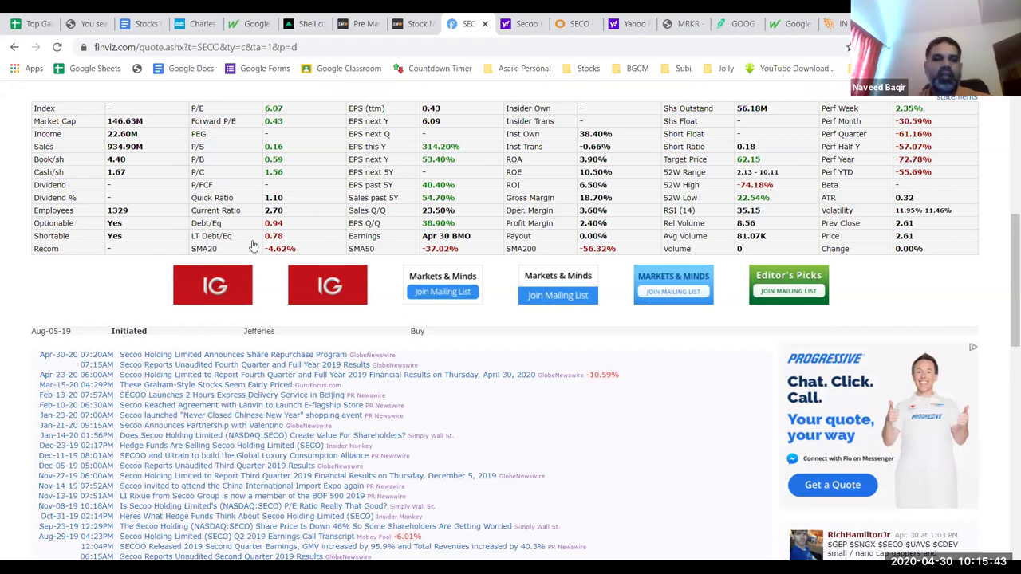
Look up AMZN on Finviz and examine its analyst ratings history, price chart and fundamentals
scroll(254, 244, up, 5)
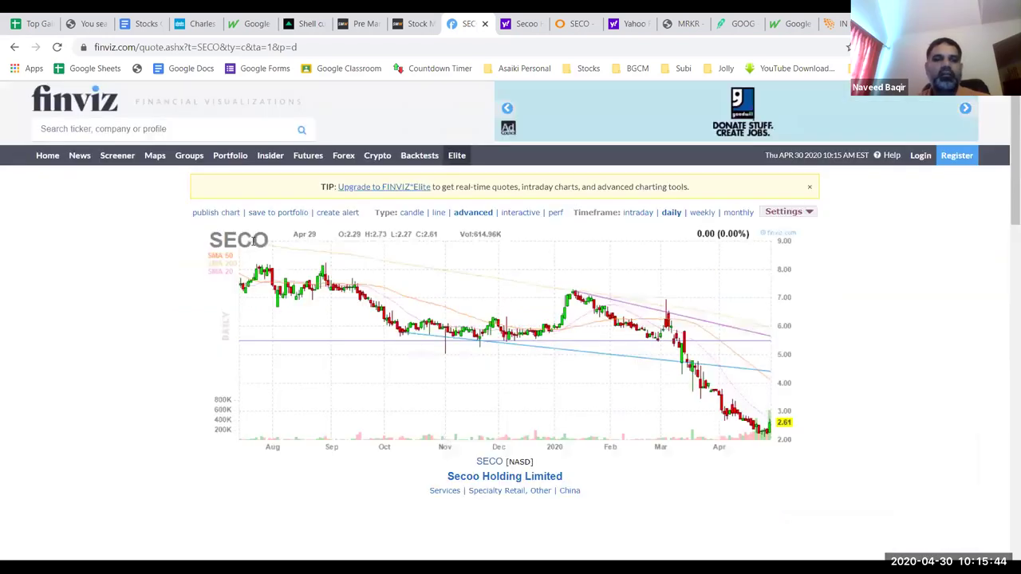
click(156, 135)
text(amzn)
key(Return)
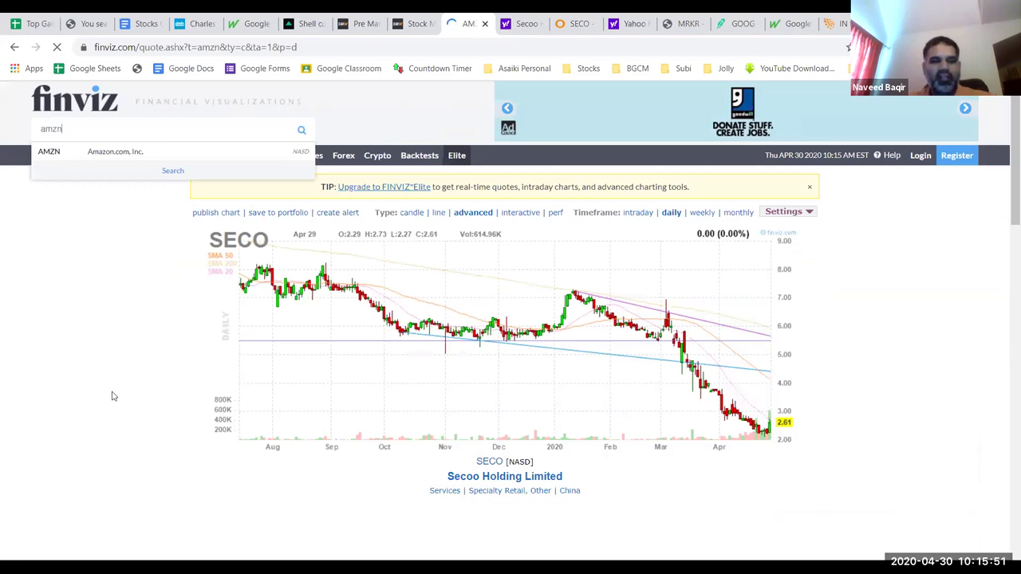
scroll(113, 397, down, 6)
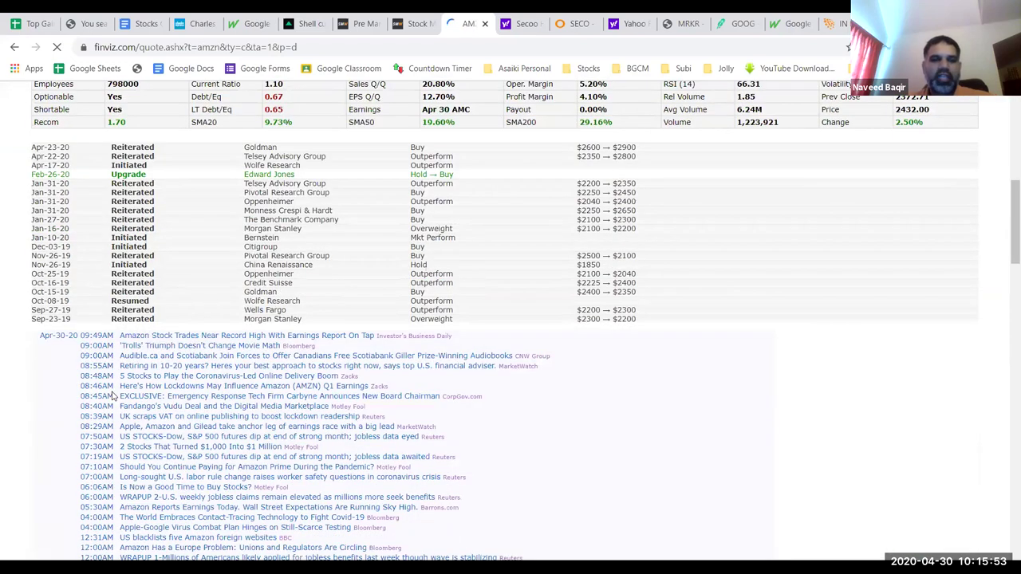
drag(35, 176, 650, 347)
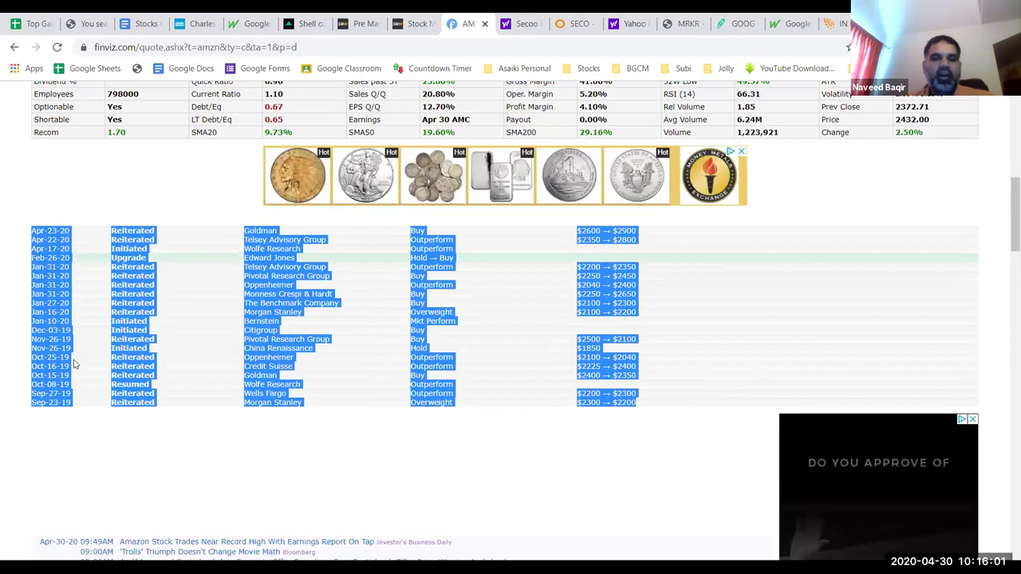
click(42, 363)
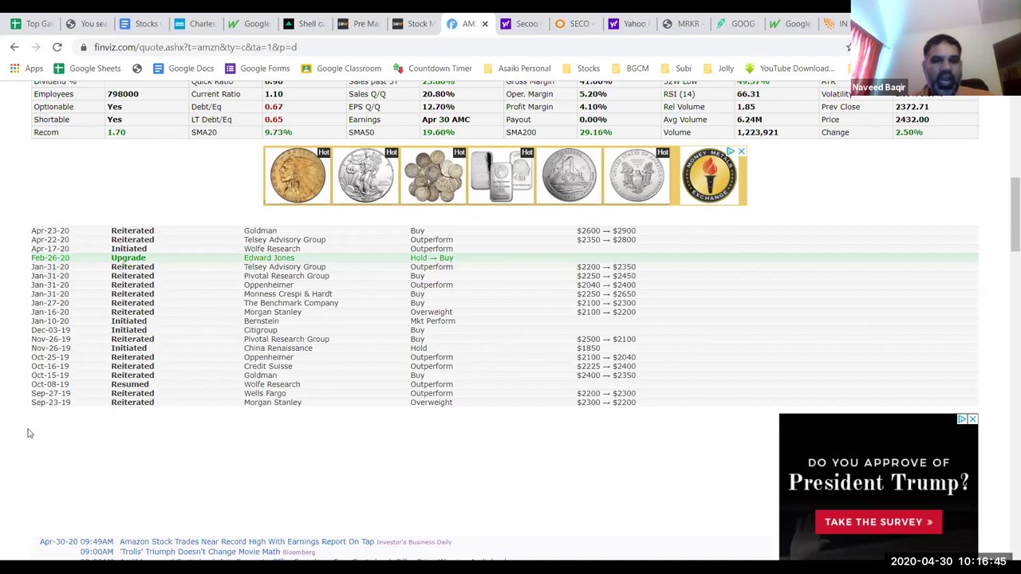
scroll(28, 433, down, 2)
scroll(28, 433, up, 1)
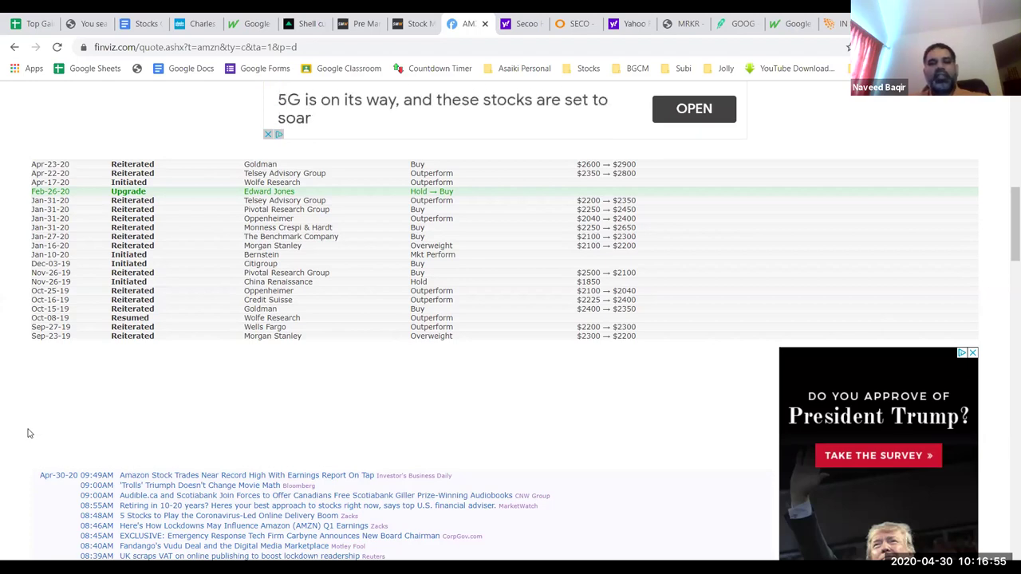
scroll(27, 433, up, 10)
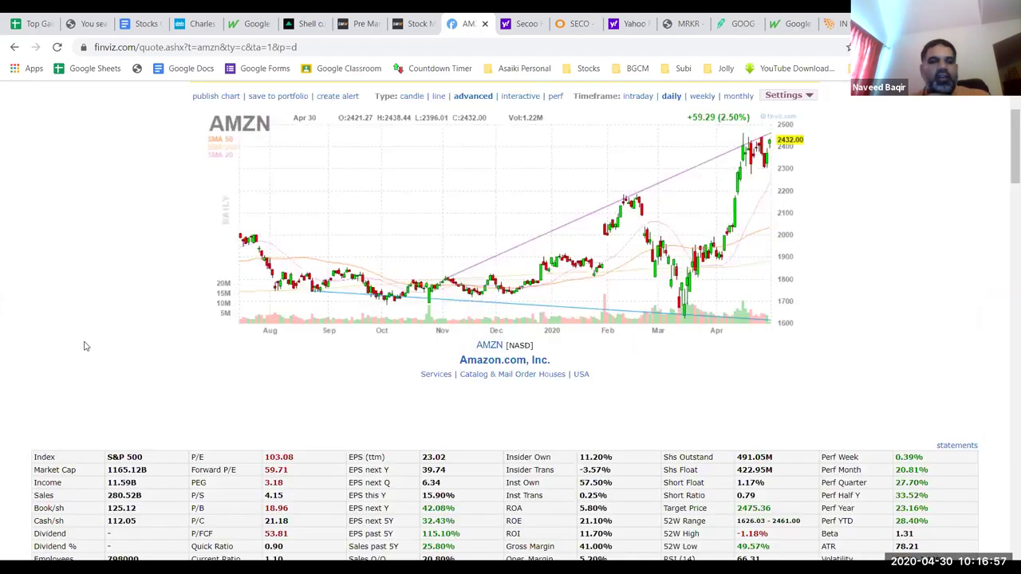
scroll(297, 389, down, 10)
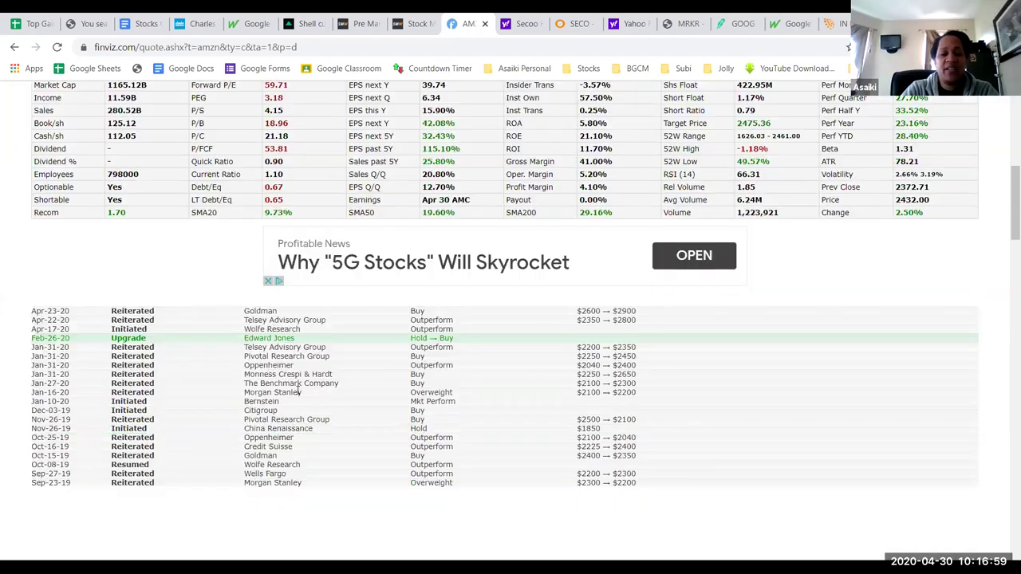
scroll(300, 383, up, 10)
scroll(476, 482, down, 6)
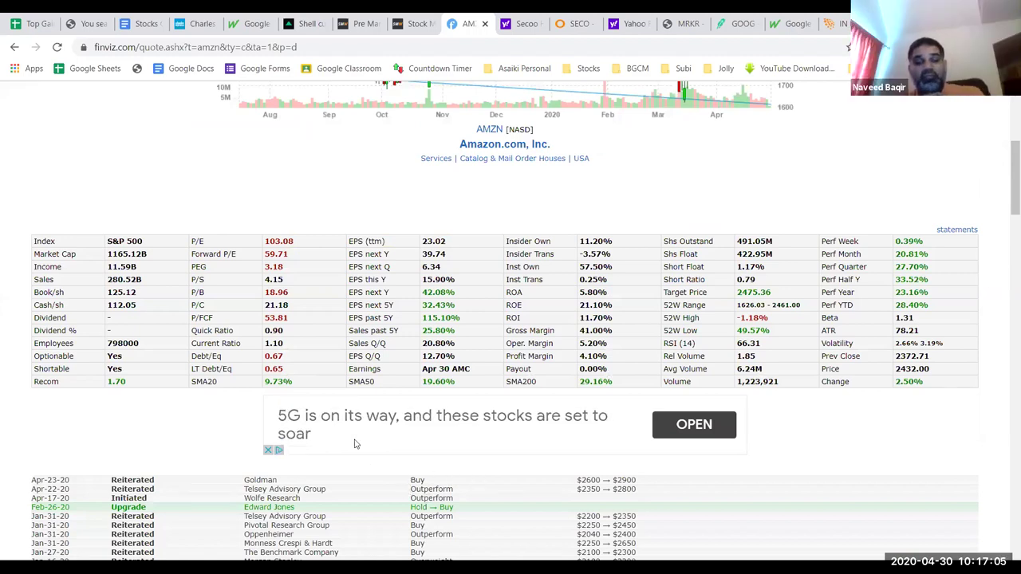
Look up TSLA on Finviz and examine its fundamentals, analyst upgrades and downgrades, and price chart
scroll(326, 290, up, 5)
click(132, 130)
text(tsla)
key(Return)
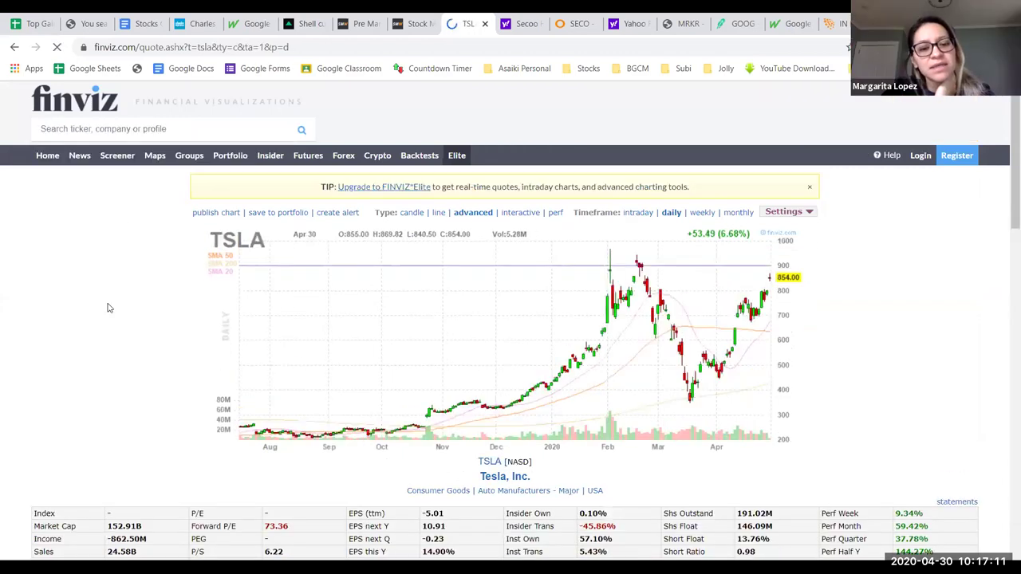
scroll(109, 309, down, 2)
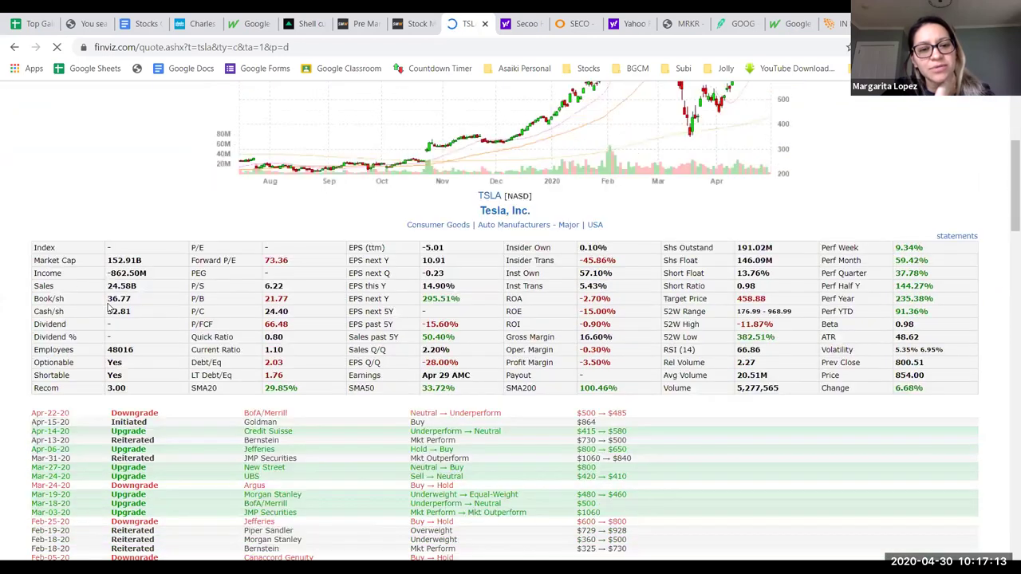
scroll(109, 309, down, 2)
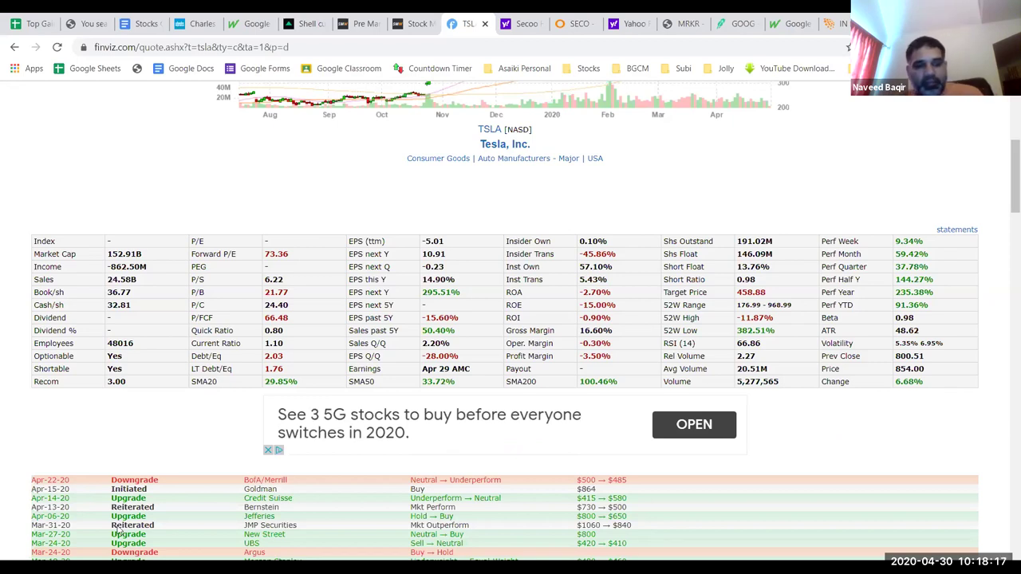
scroll(244, 436, down, 4)
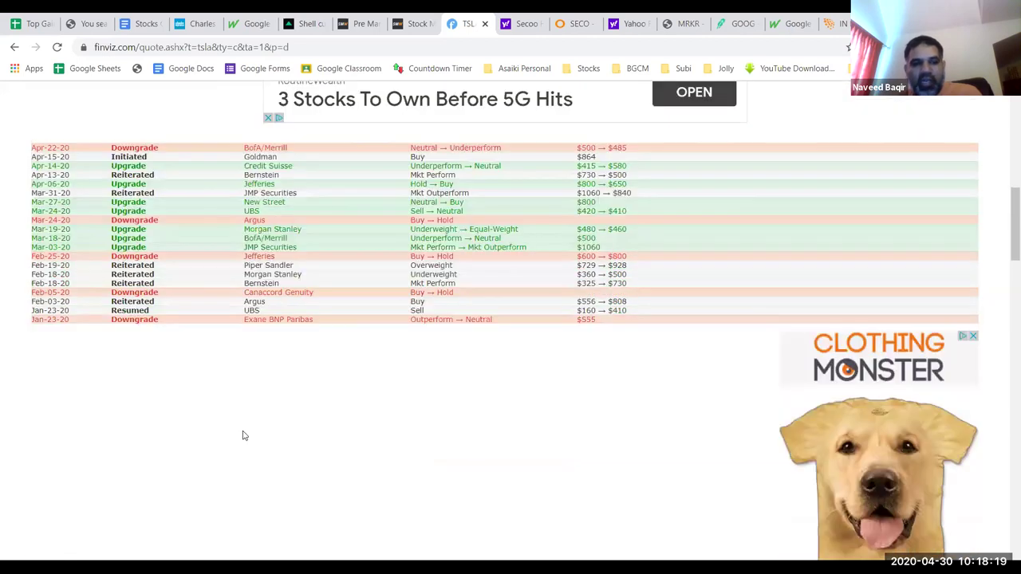
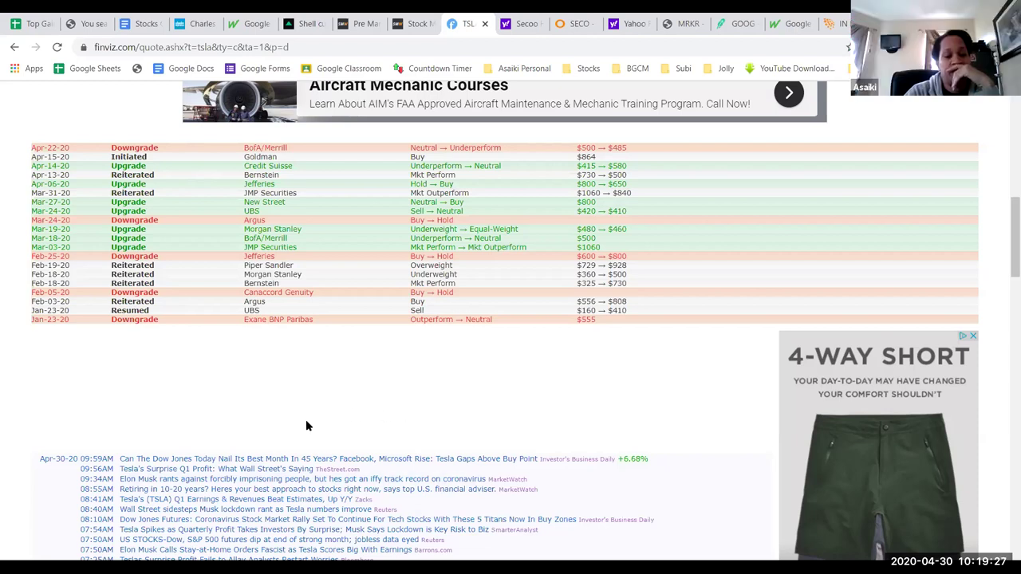
scroll(307, 425, up, 10)
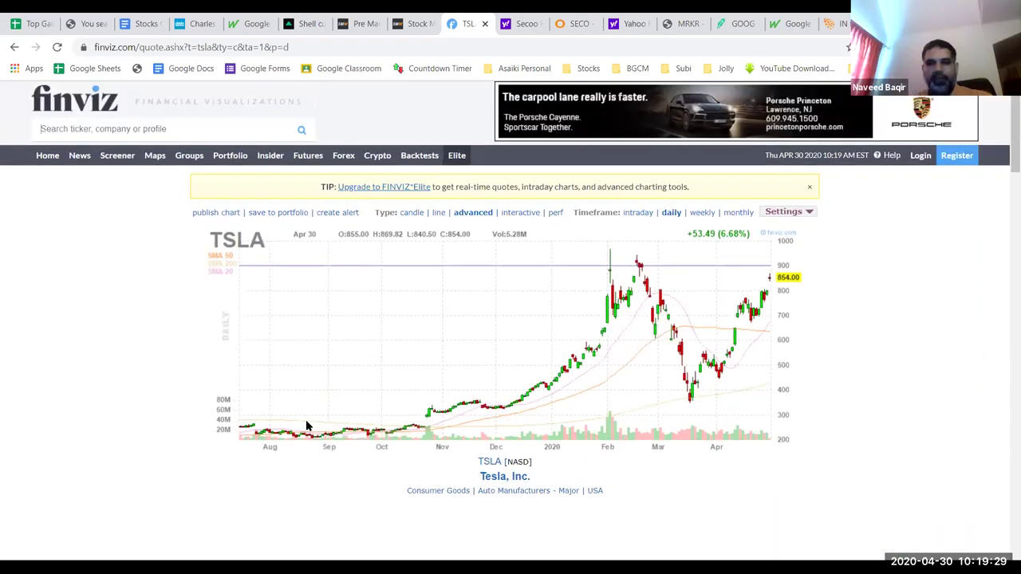
Switch back to the stock monitor list in Google Sheets and fill Southwest Airlines' Mkt Cp cell K11 with bright green
click(36, 24)
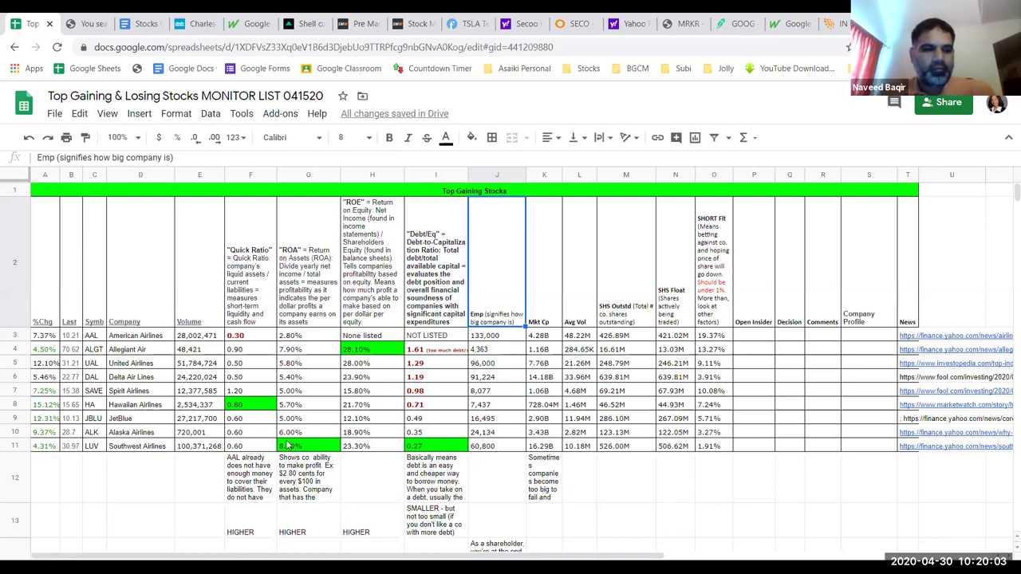
click(15, 446)
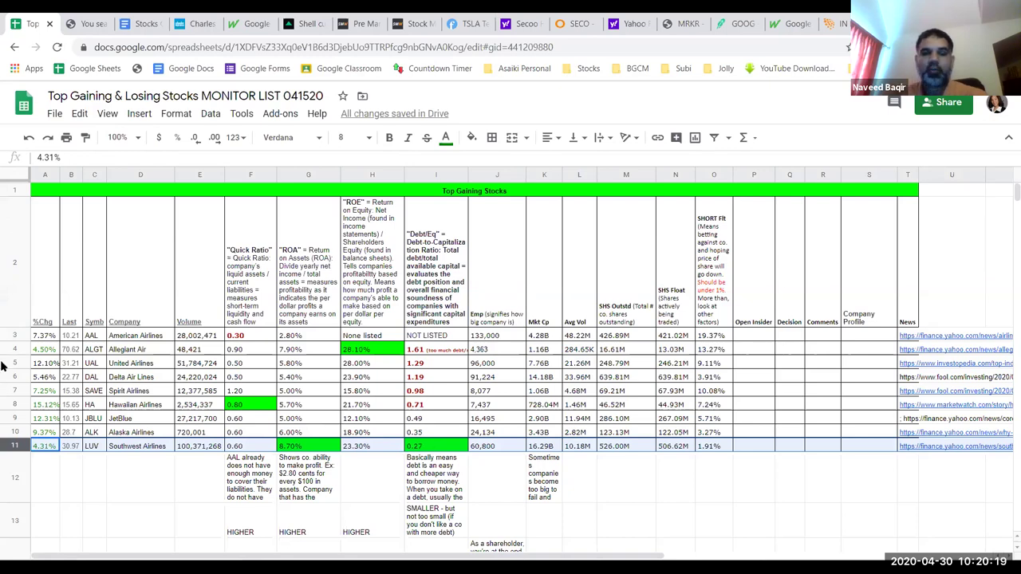
click(541, 449)
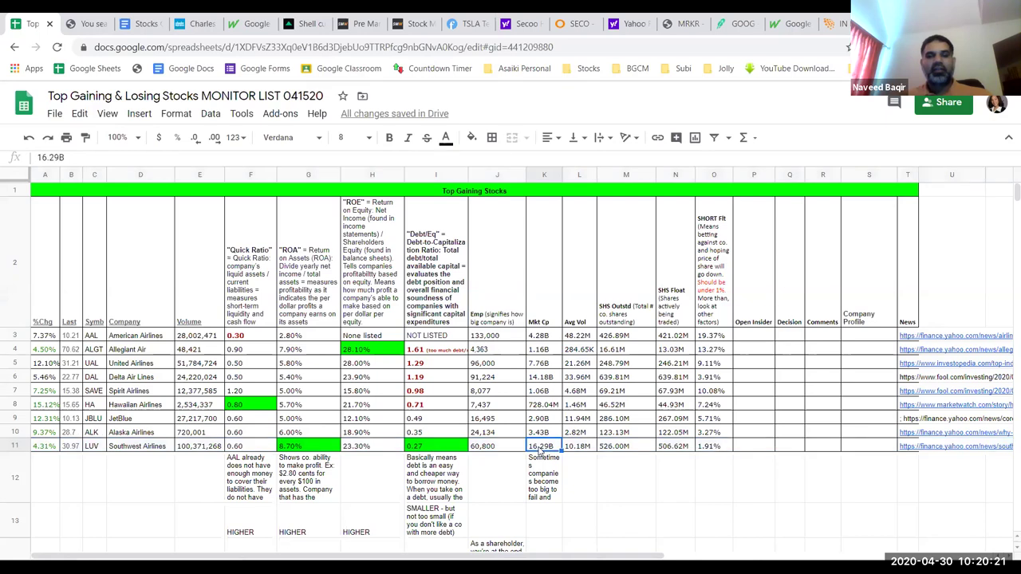
click(473, 138)
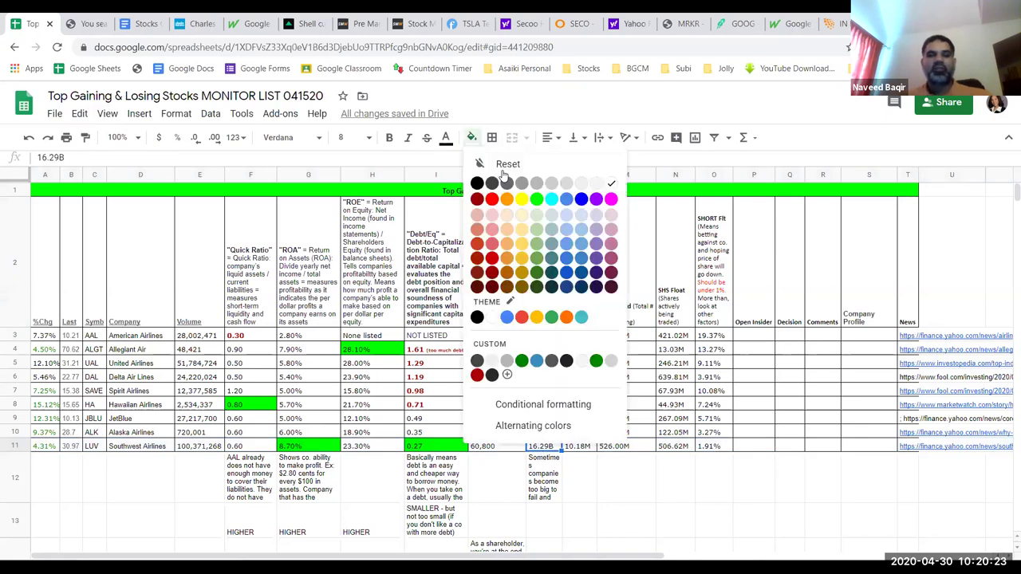
click(536, 199)
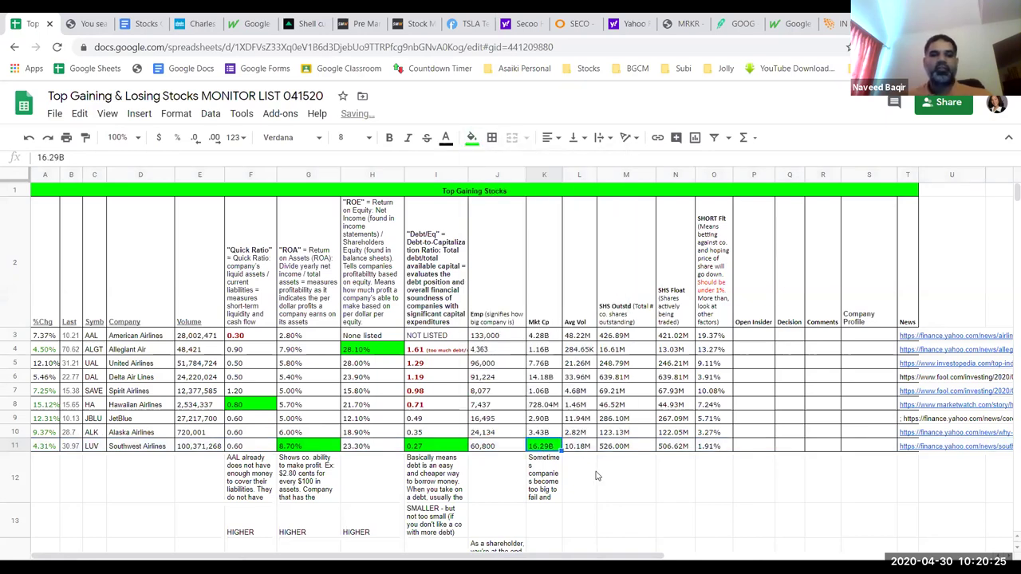
click(506, 451)
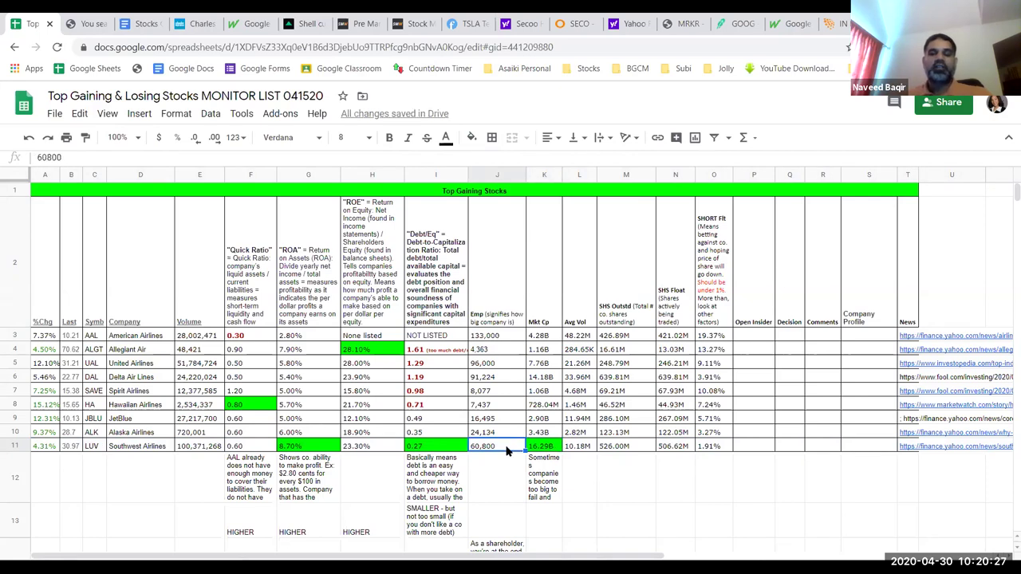
Undo the bright green fill on Southwest Airlines' Mkt Cp cell K11
click(14, 336)
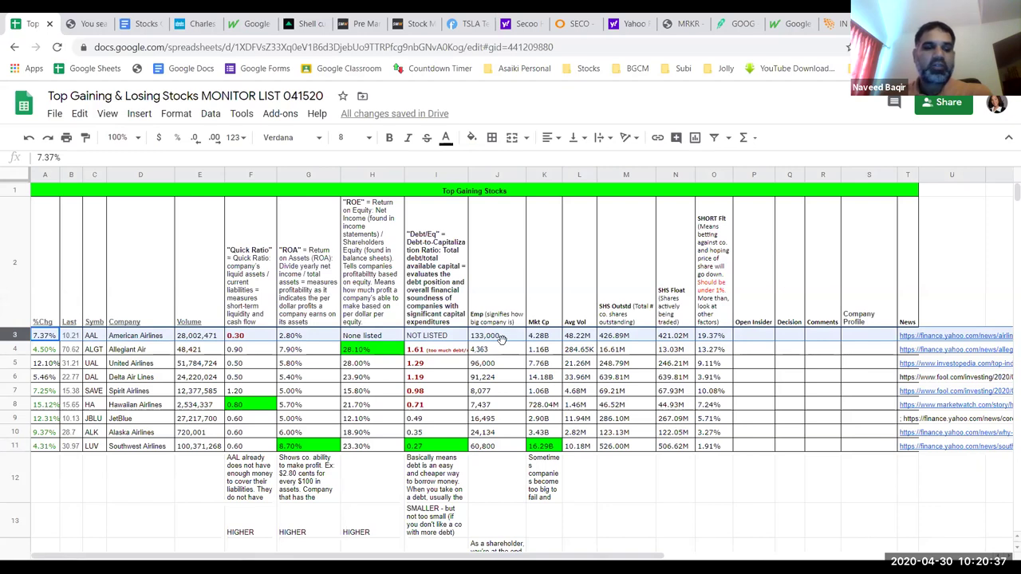
click(549, 445)
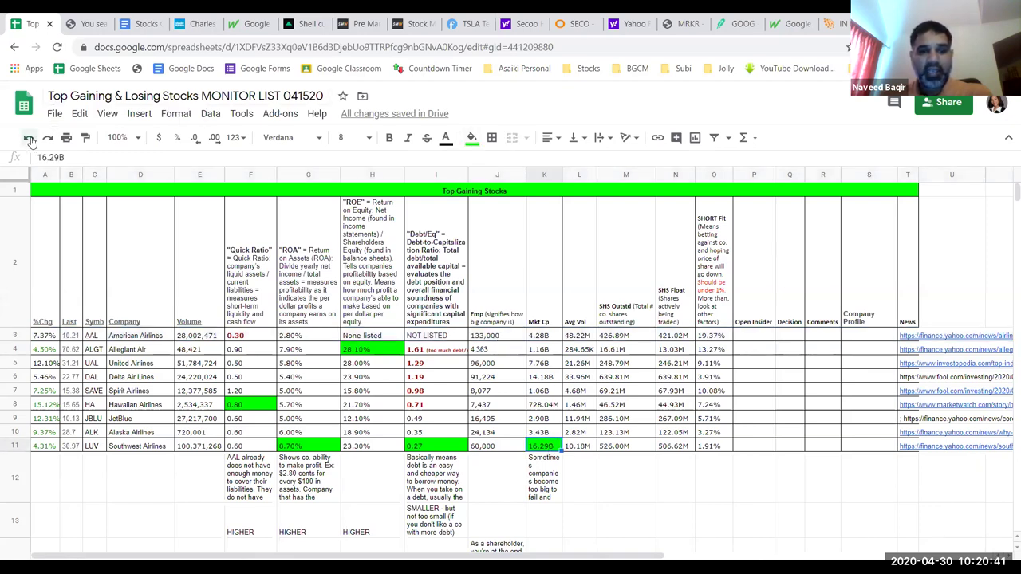
click(29, 140)
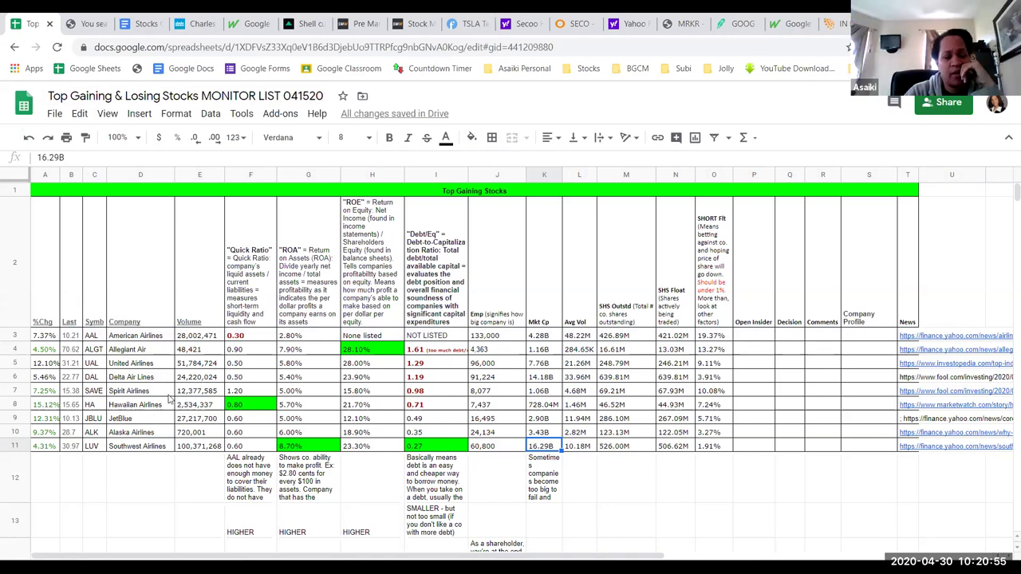
Make all text in the Southwest Airlines row, row 11, bold
click(14, 446)
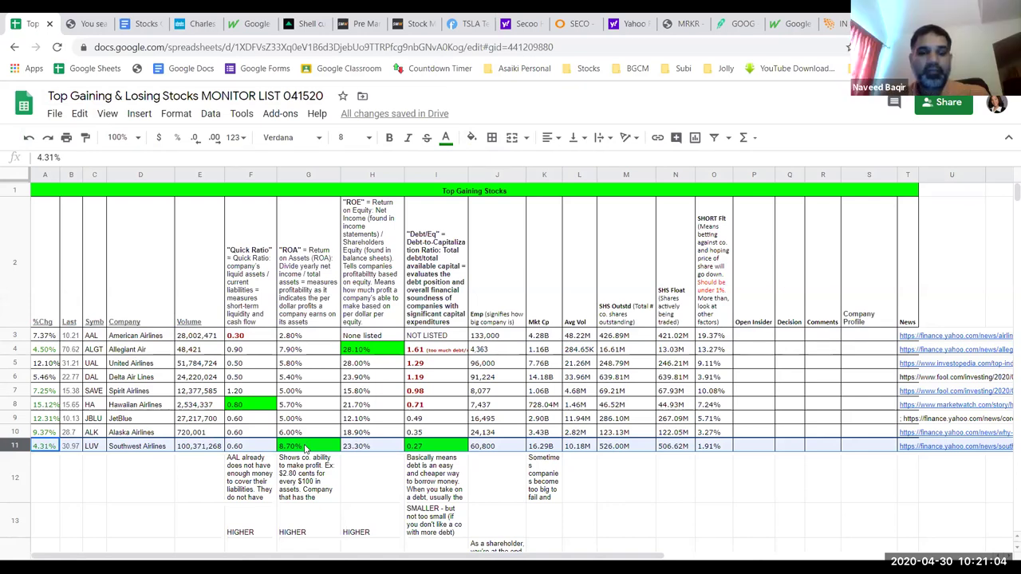
click(360, 447)
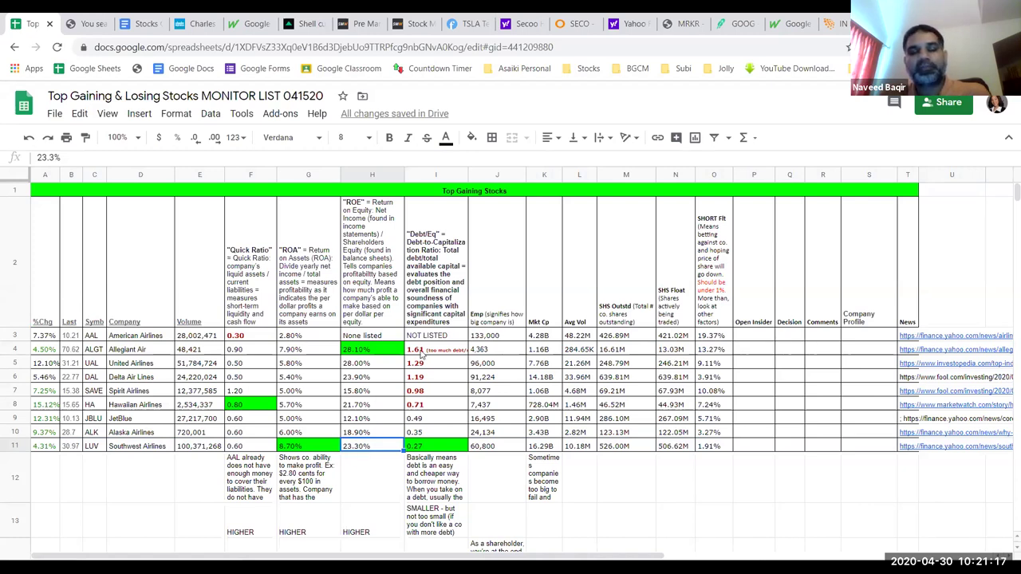
click(423, 355)
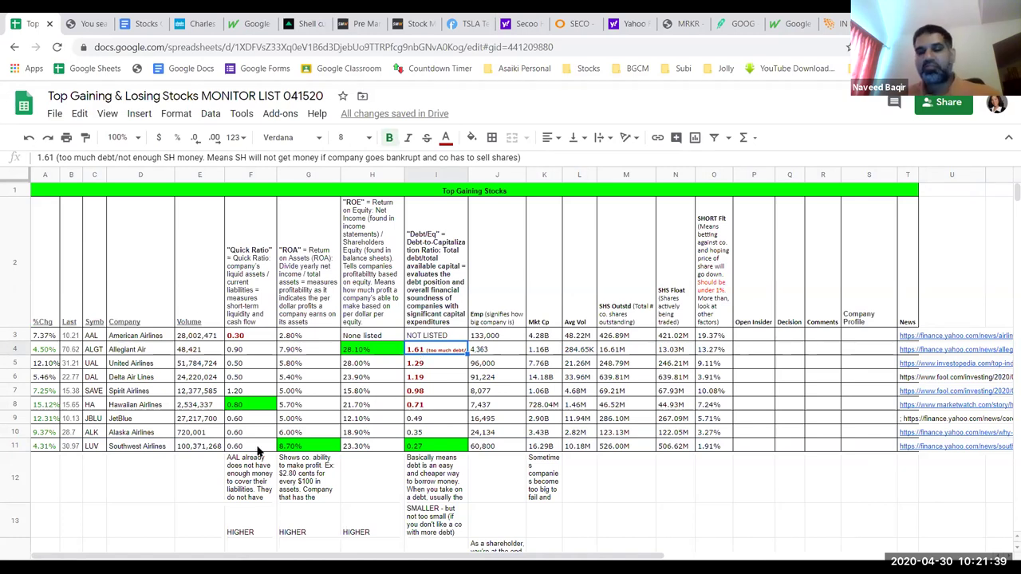
click(15, 445)
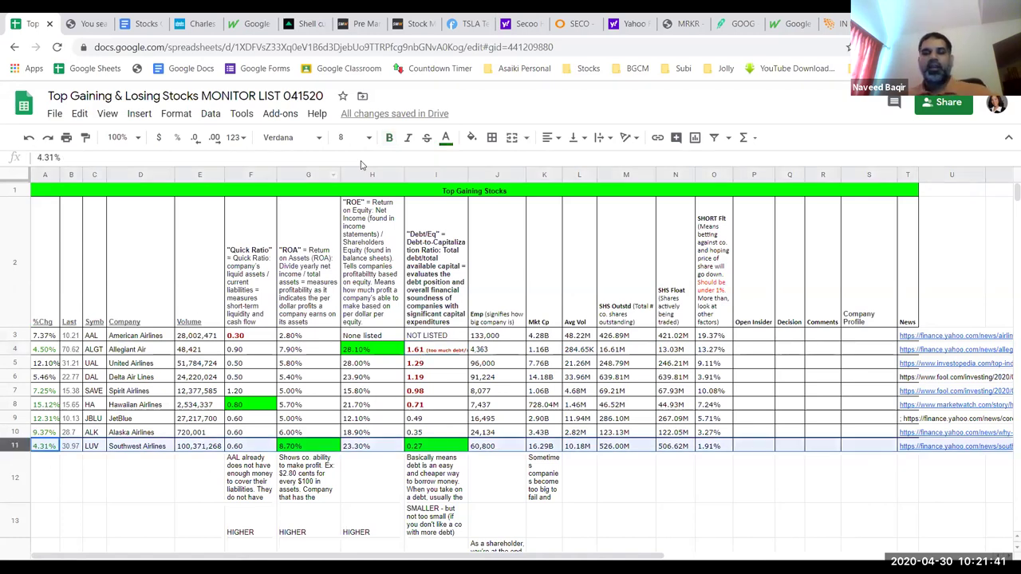
click(389, 137)
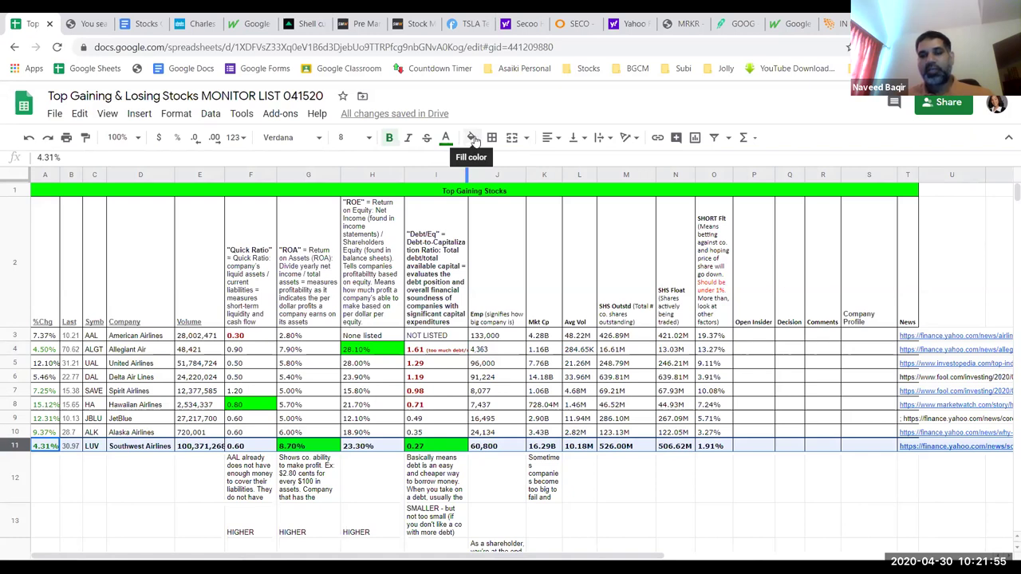
Fill Southwest Airlines' SHORT Flt cell O11 with bright green
click(716, 450)
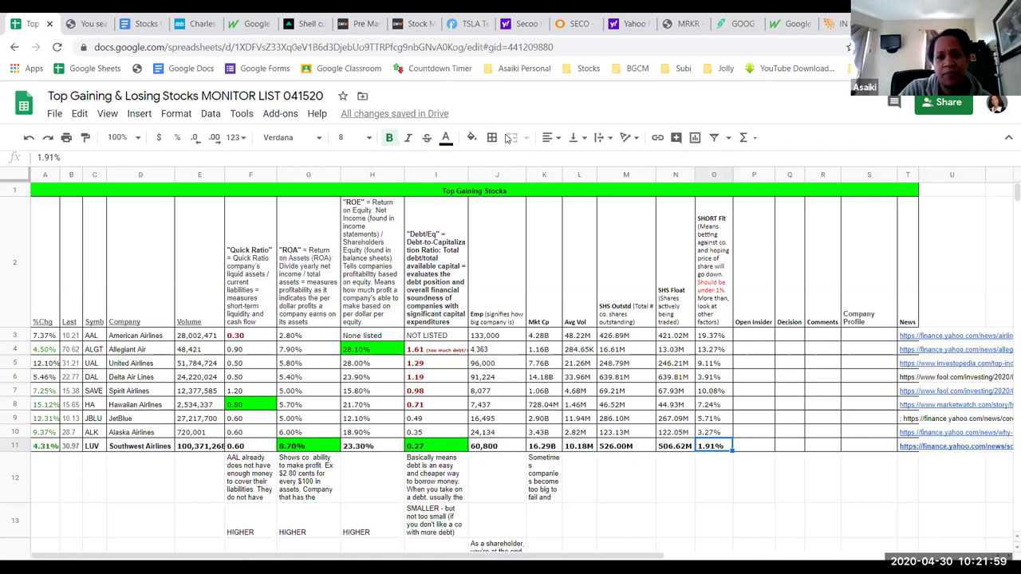
click(471, 137)
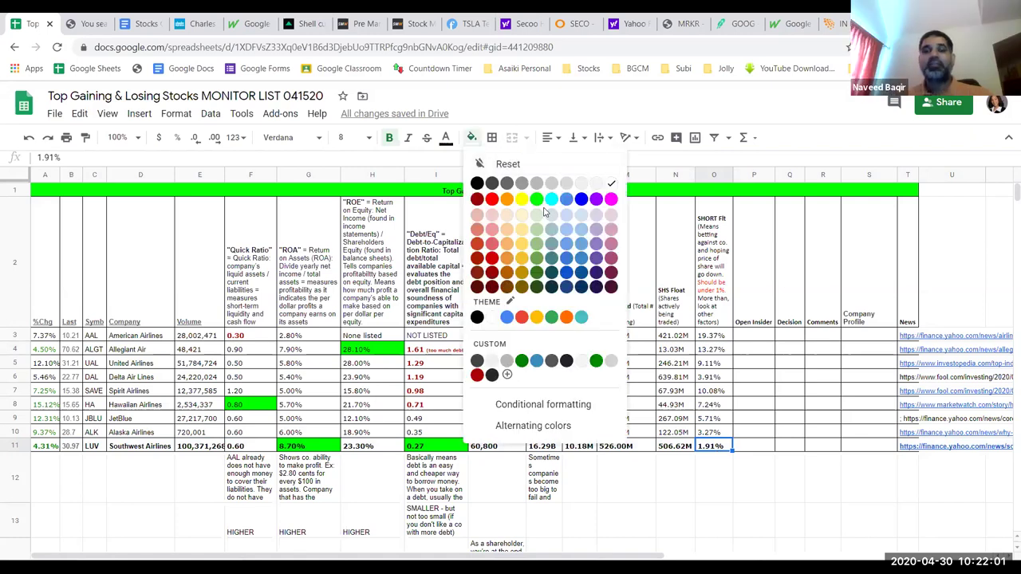
click(539, 205)
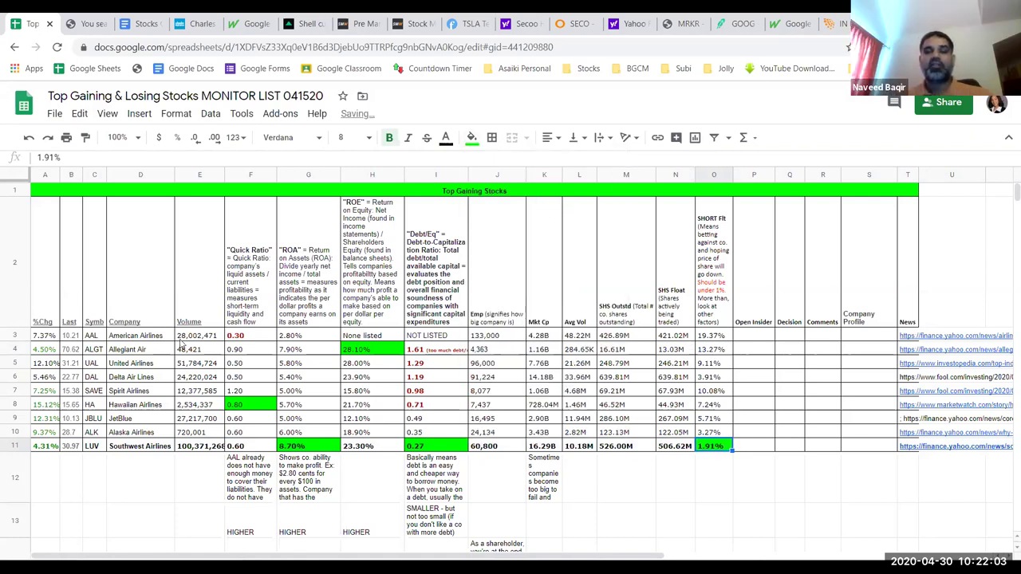
Try a red fill on American Airlines' SHORT Flt cell O3 and undo it
click(12, 335)
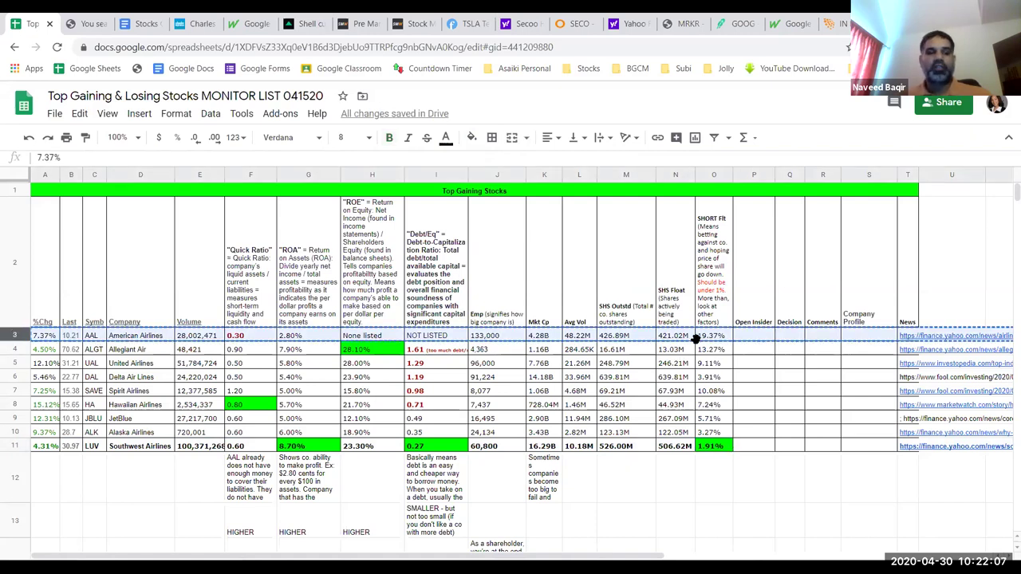
click(713, 363)
click(714, 336)
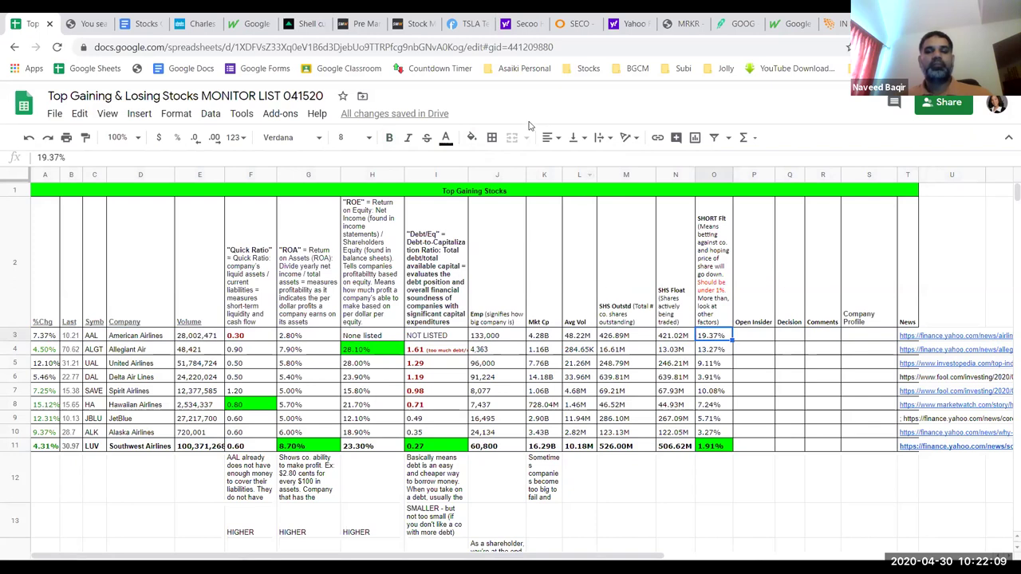
click(470, 139)
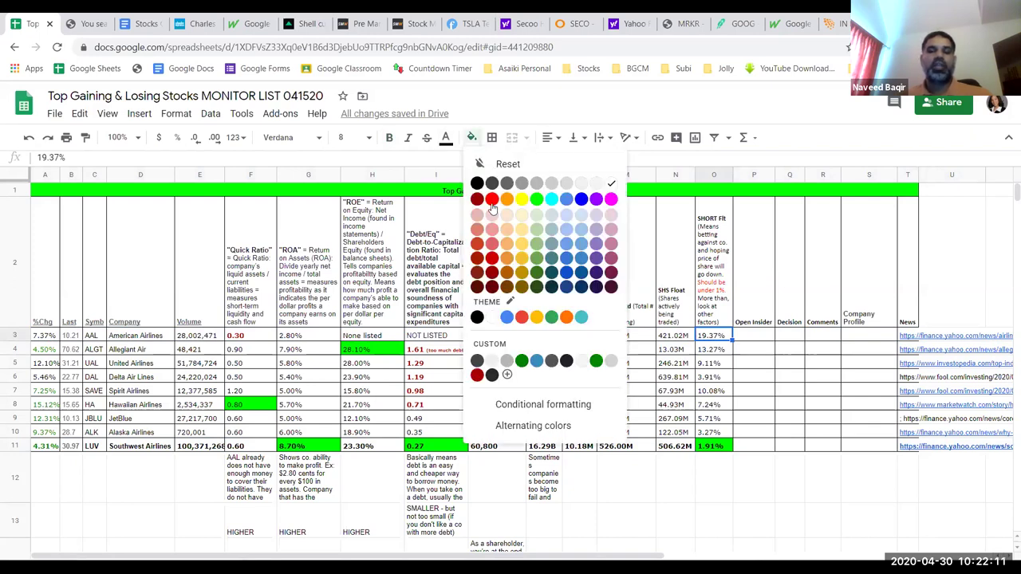
click(492, 199)
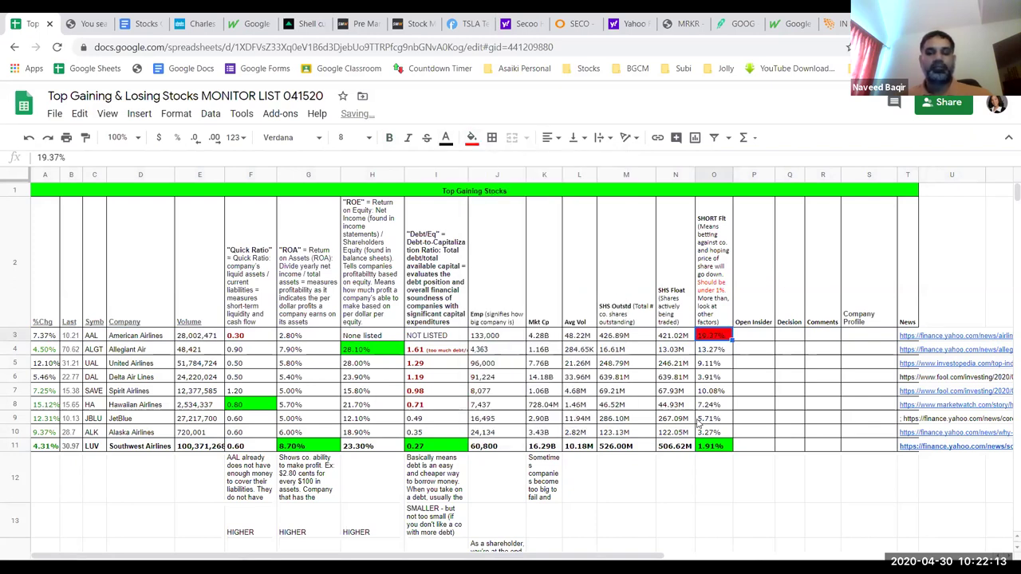
click(29, 137)
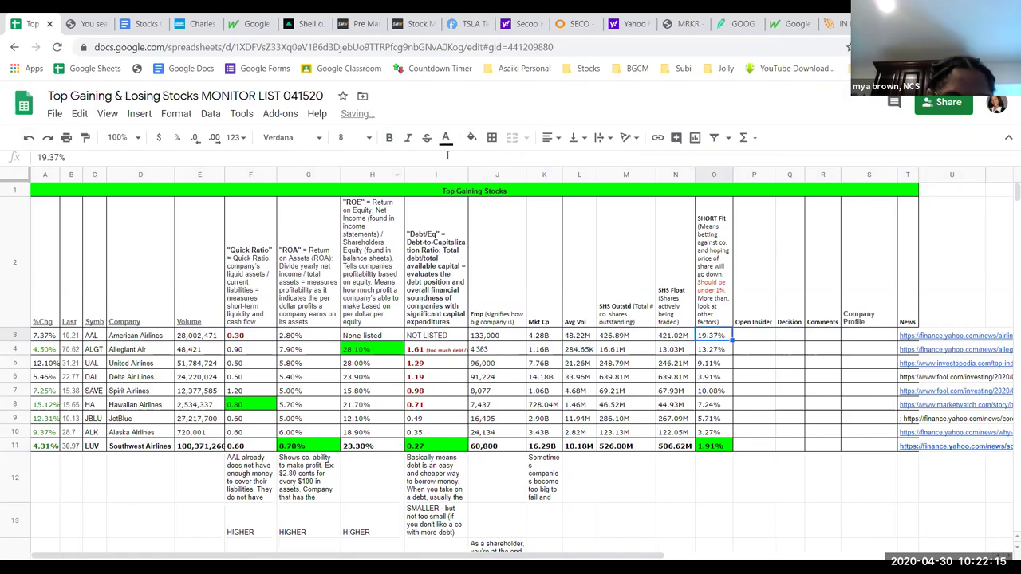
Format the text of American Airlines' SHORT Flt cell O3 as red and bold
click(446, 139)
click(467, 199)
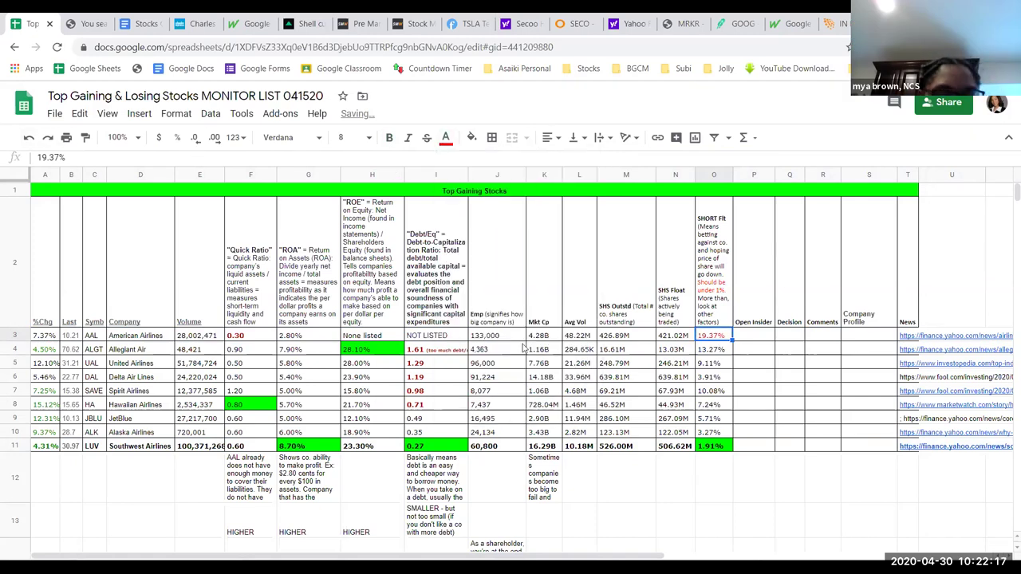
click(391, 138)
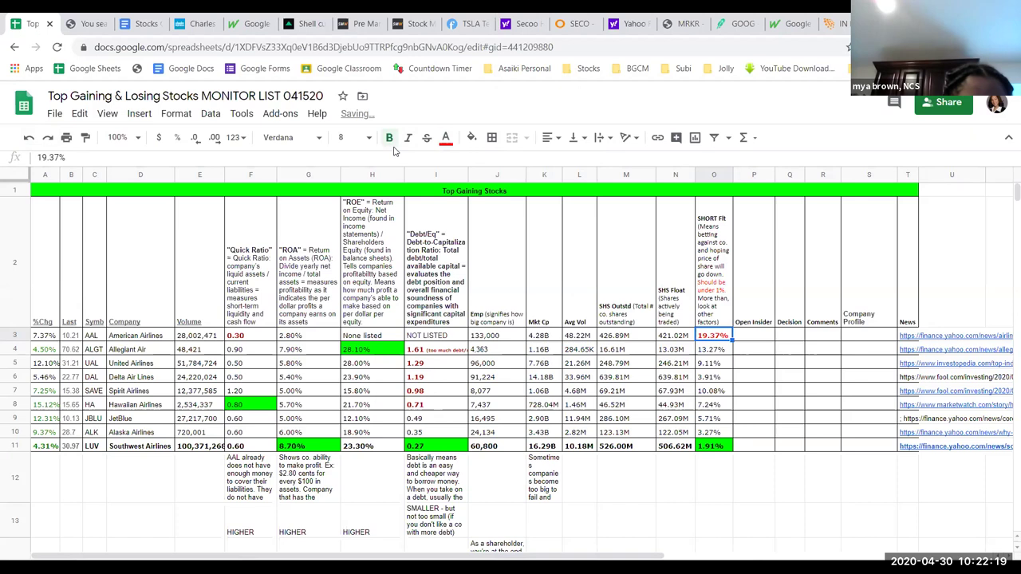
click(625, 480)
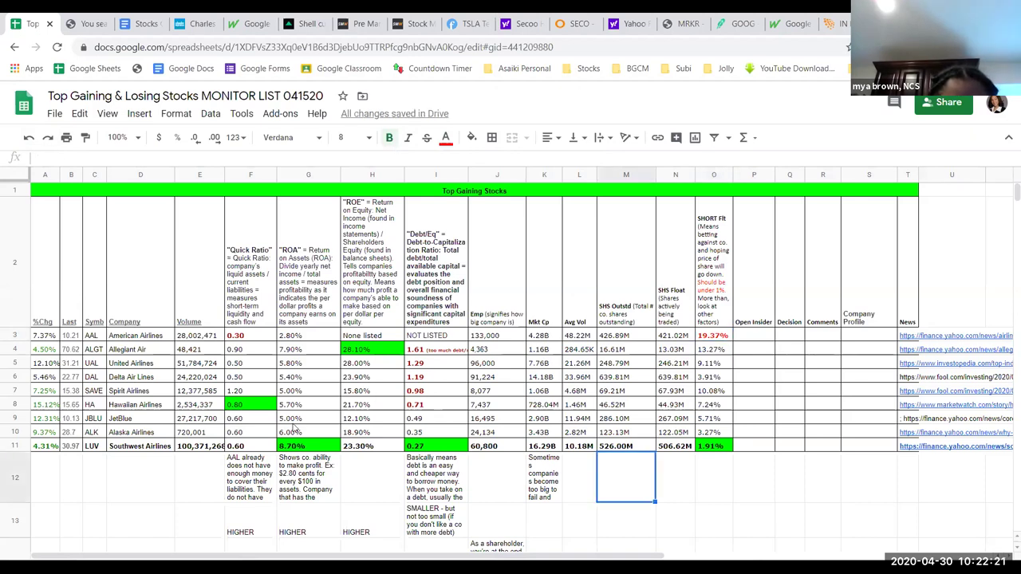
Compare the American Airlines and Allegiant Air rows and read the notes below the table on debt, shareholders and market cap
click(15, 349)
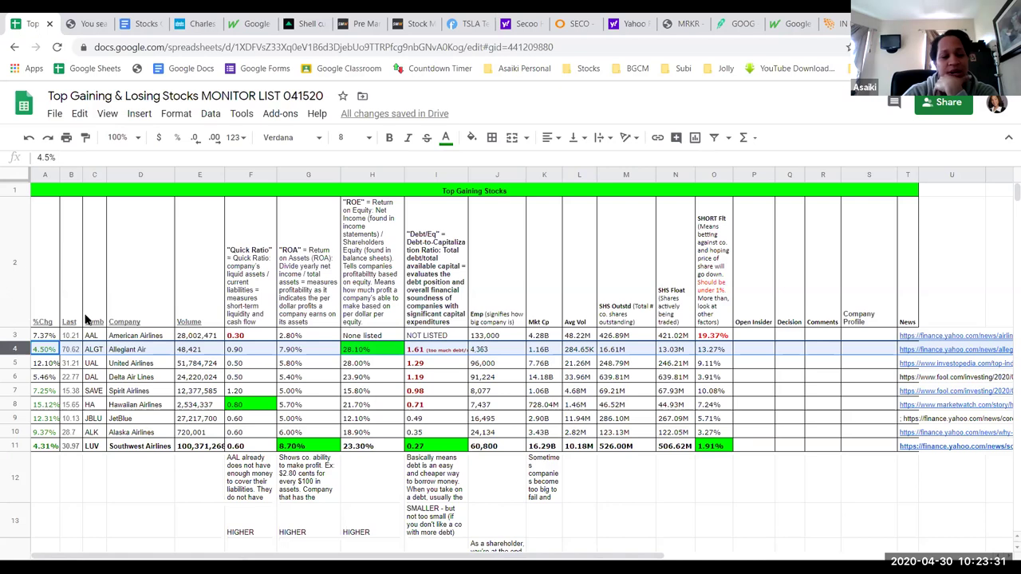
click(11, 335)
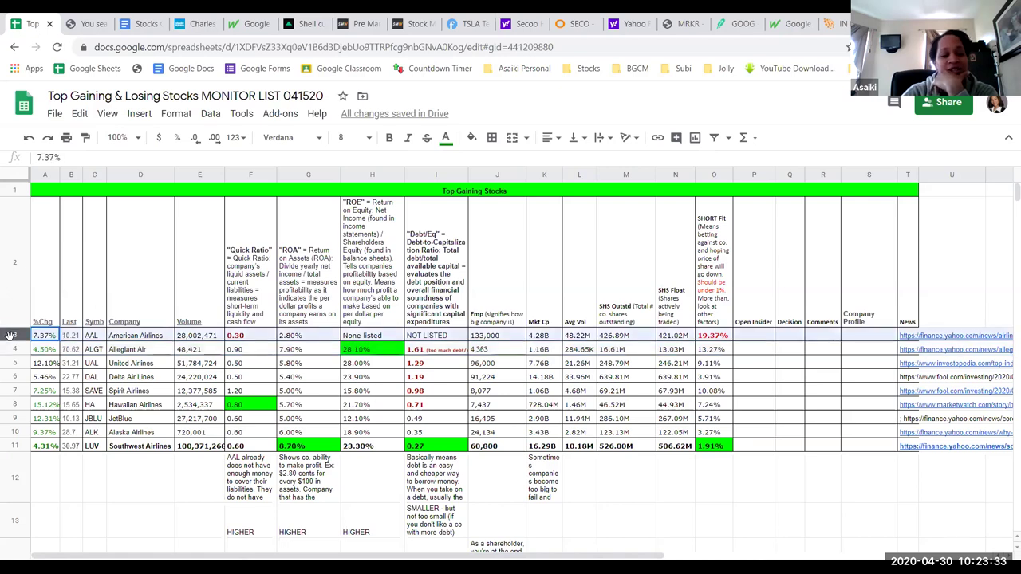
click(12, 349)
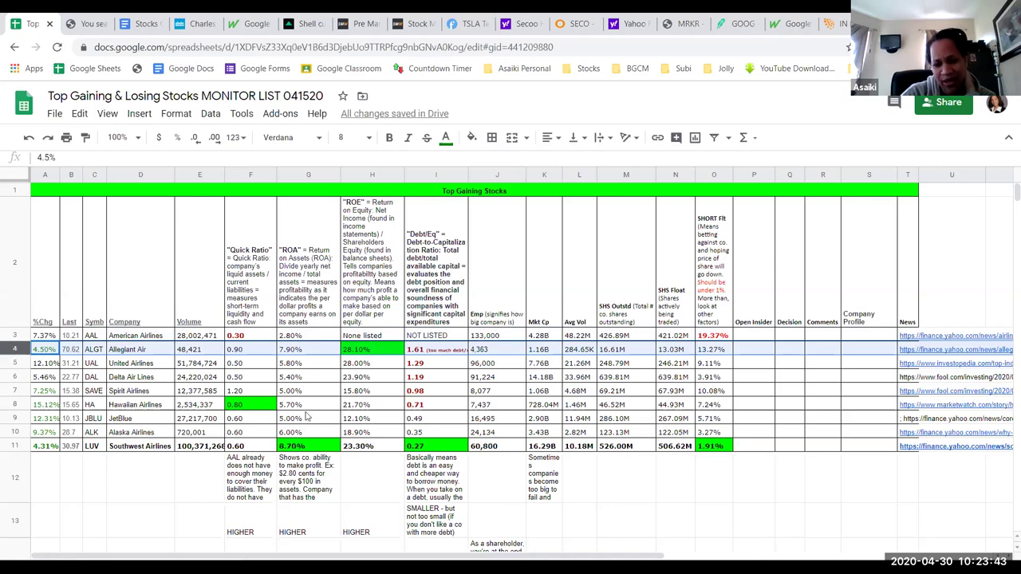
scroll(529, 450, down, 2)
click(504, 445)
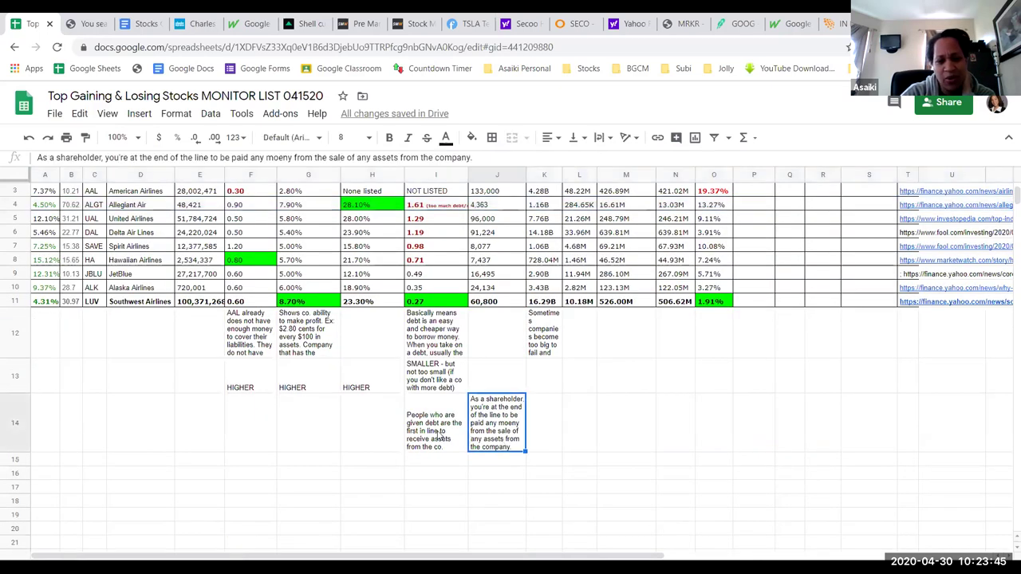
click(439, 435)
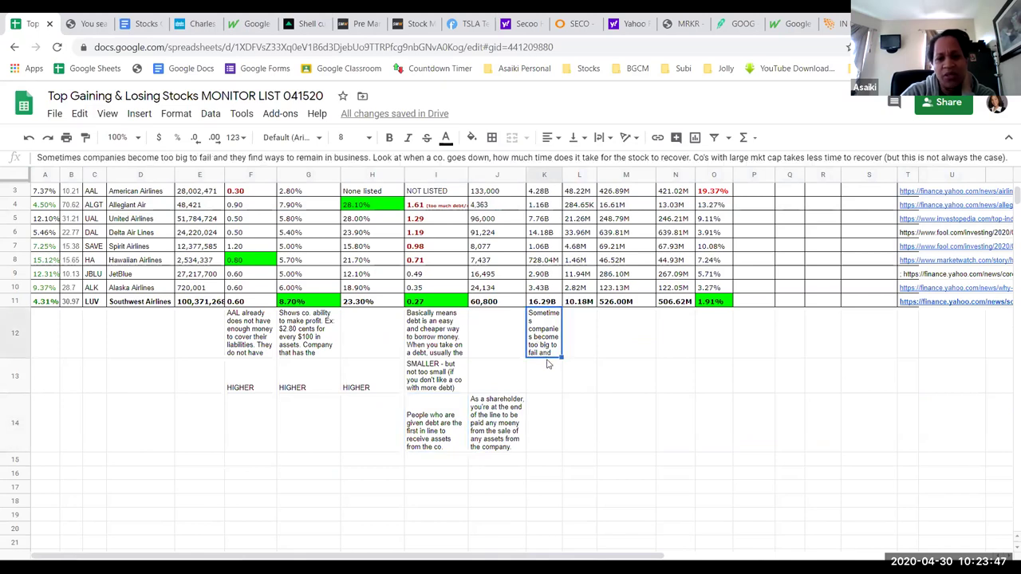
scroll(548, 470, up, 2)
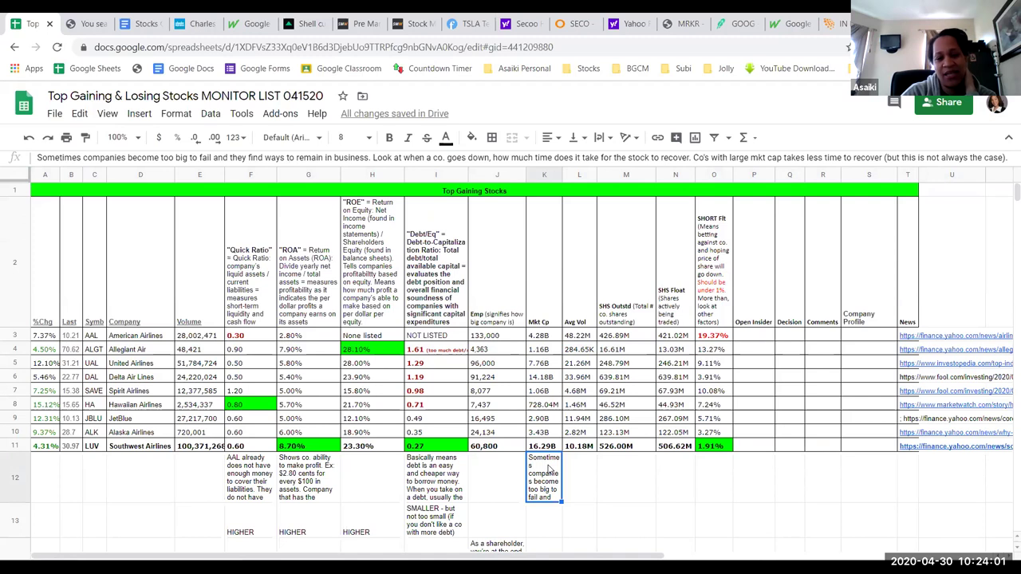
click(540, 338)
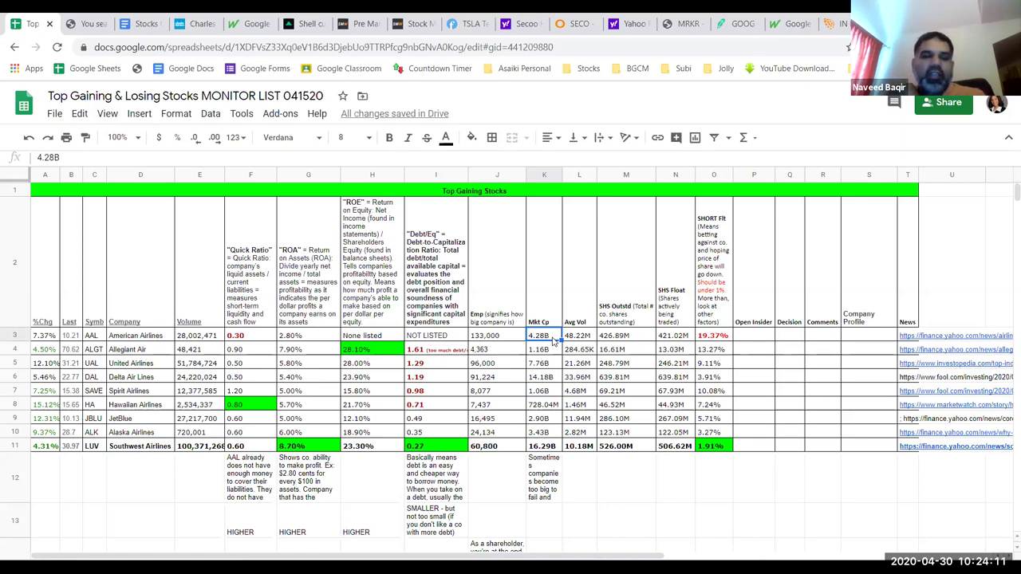
Try a bright green fill on Delta Air Lines' Mkt Cp cell K6 and undo it
click(548, 381)
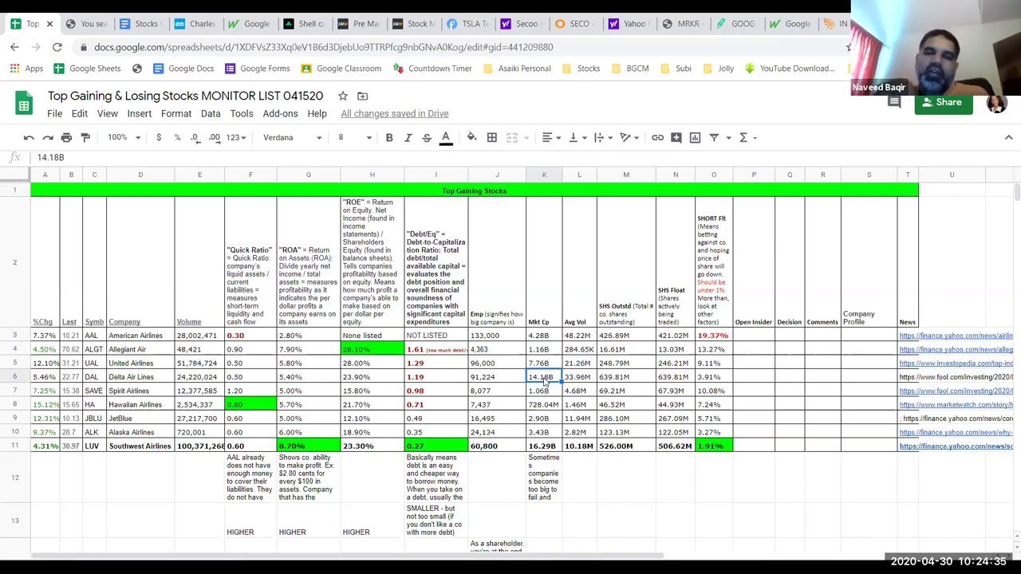
click(472, 139)
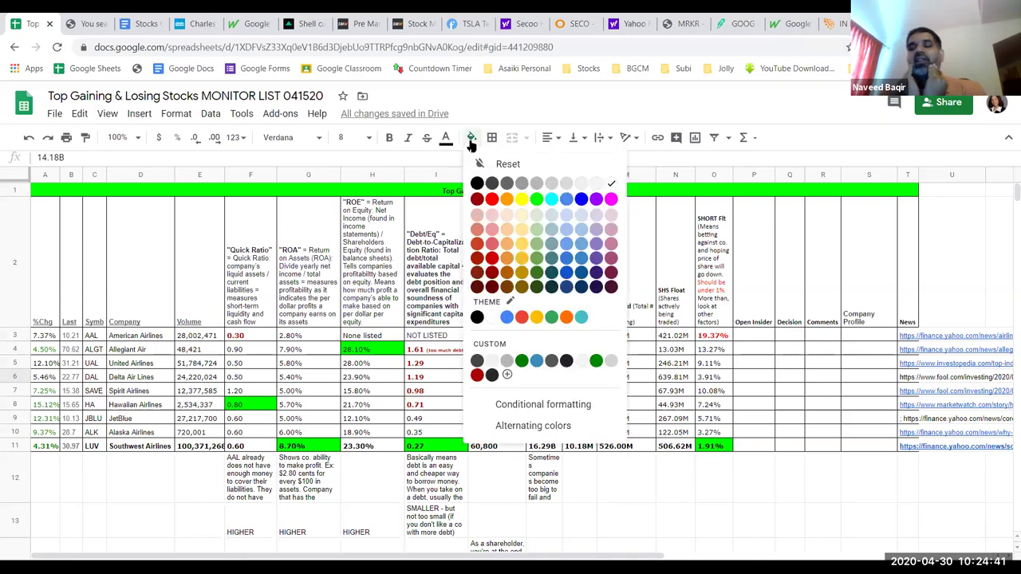
click(536, 198)
click(548, 395)
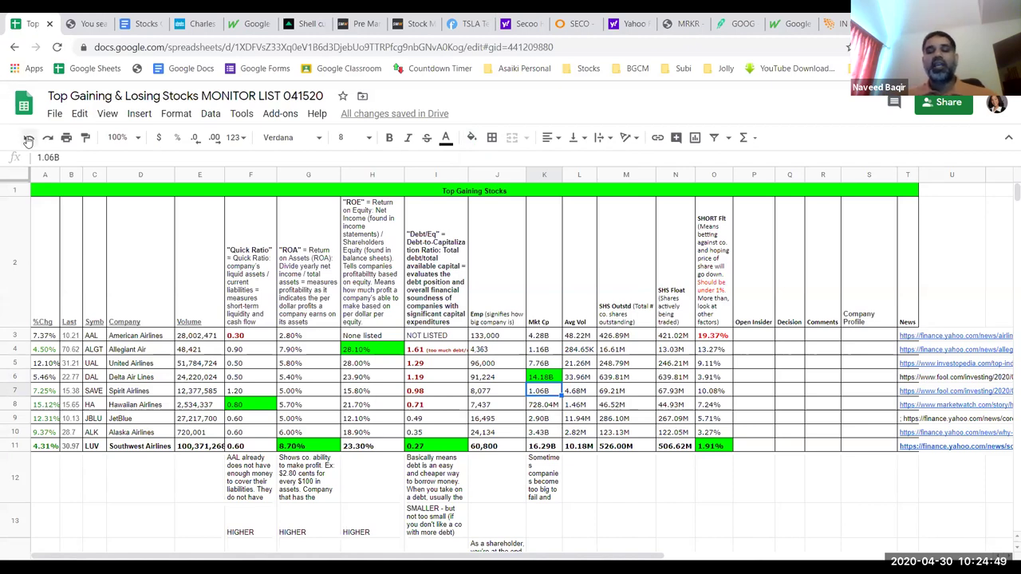
click(28, 138)
Fill Southwest Airlines' Mkt Cp cell K11 with bright green
click(538, 447)
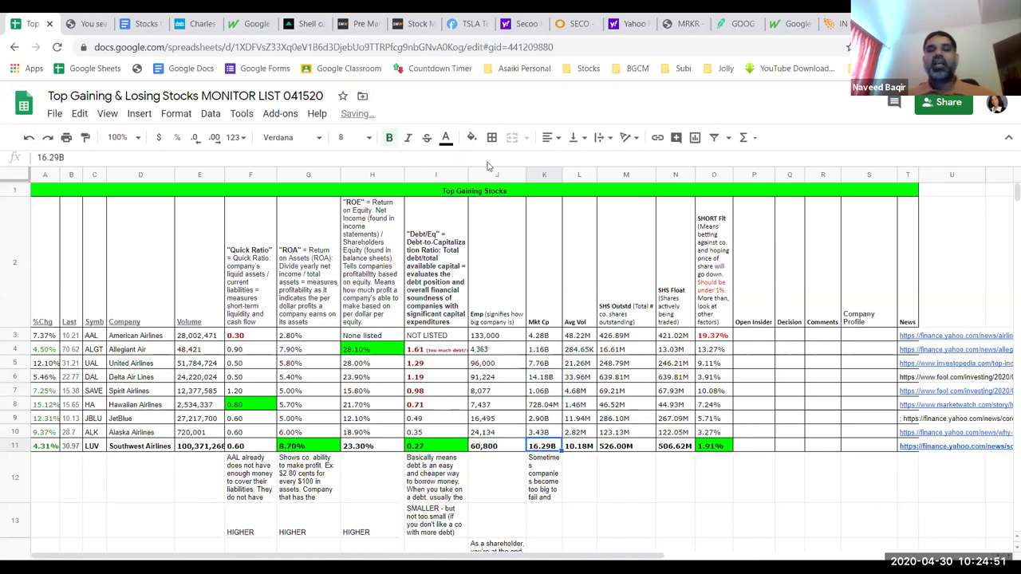
click(470, 139)
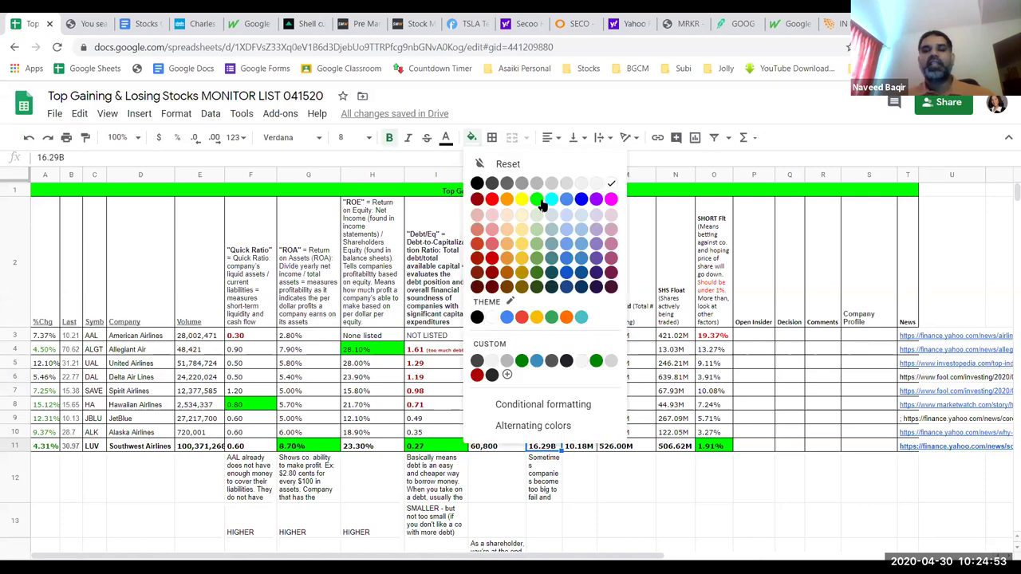
click(538, 200)
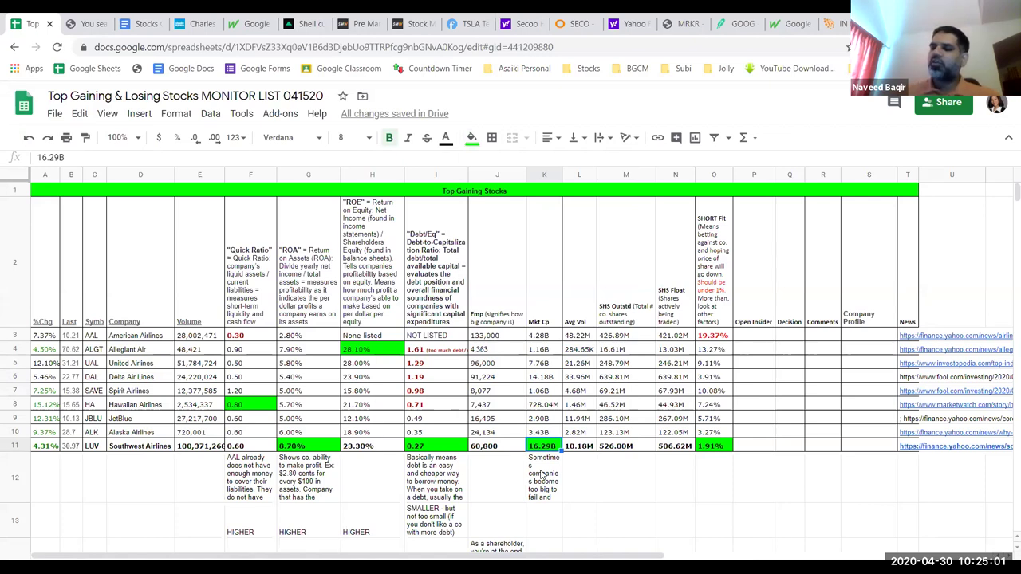
Fill Southwest Airlines' SHS Outstd cell M11 with bright green
click(607, 449)
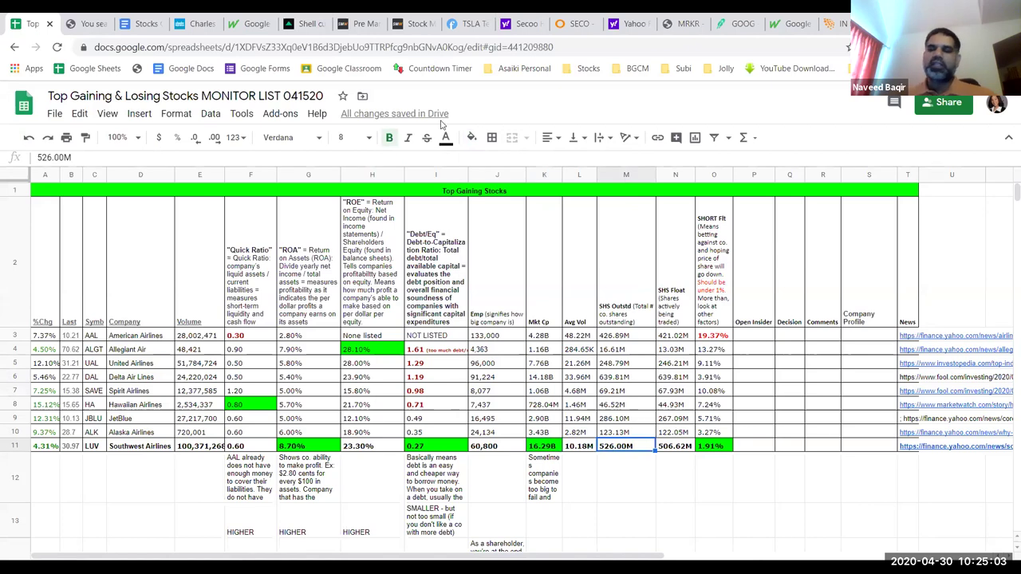
click(472, 139)
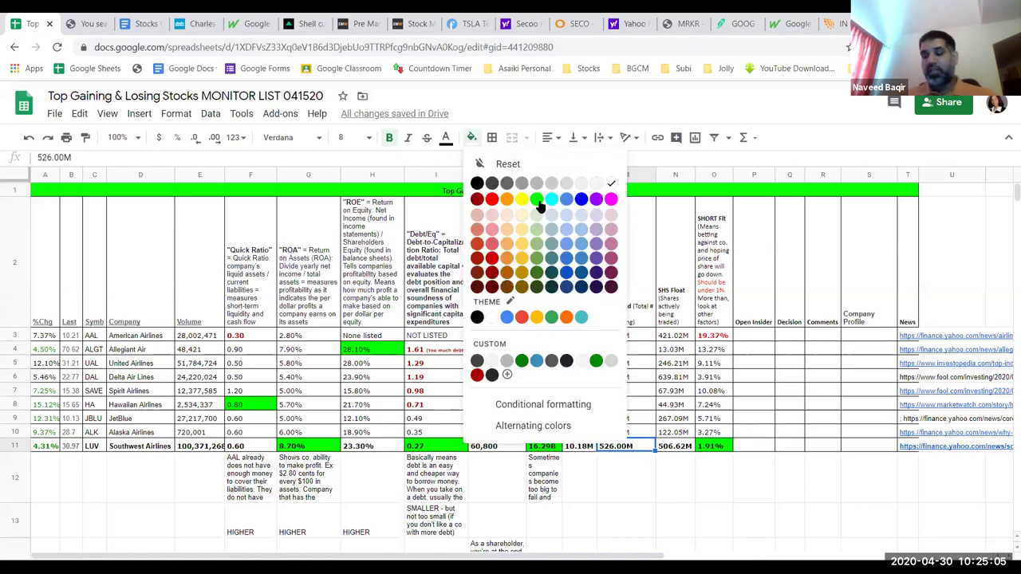
click(537, 200)
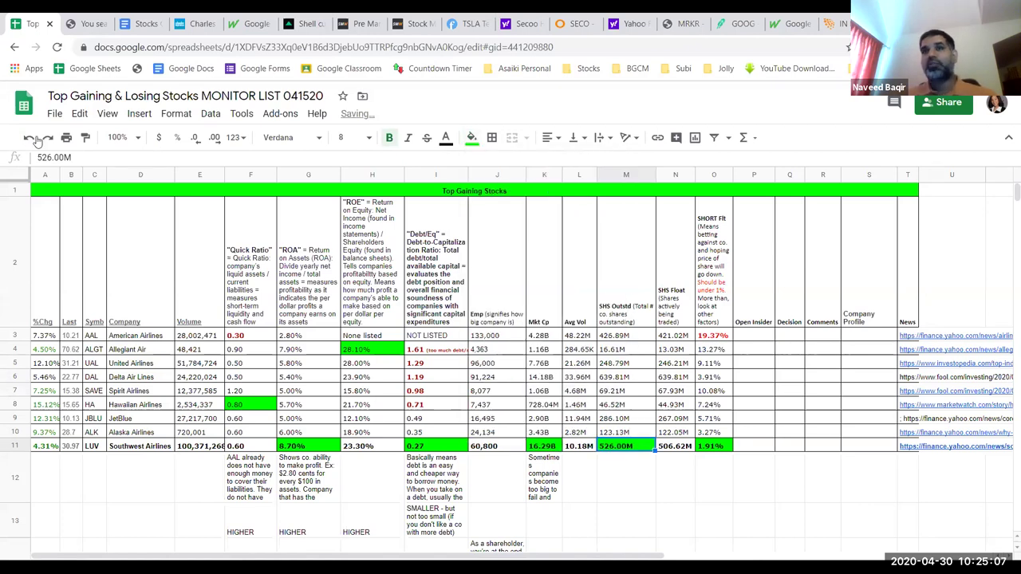
Undo the green fill on Southwest Airlines' SHS Outstd cell M11
click(30, 139)
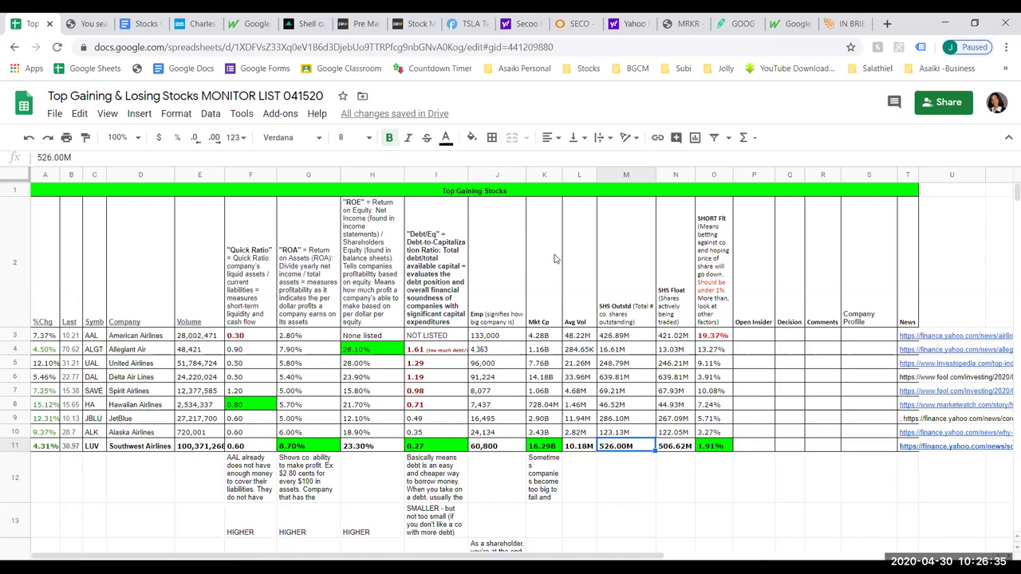
Copy JetBlue's ticker JBLU from the sheet and look up its stock page on Robinhood
click(16, 418)
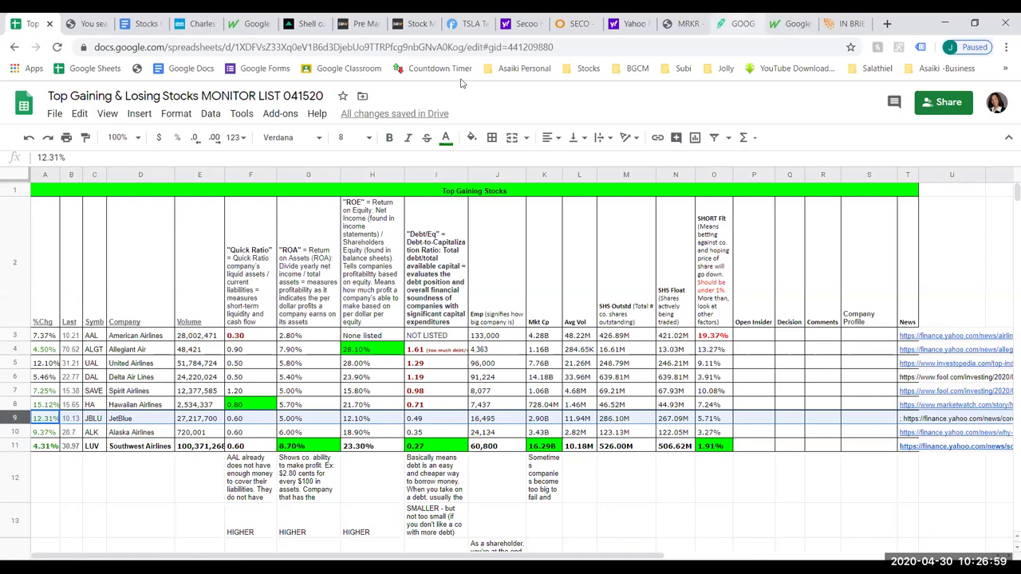
click(38, 25)
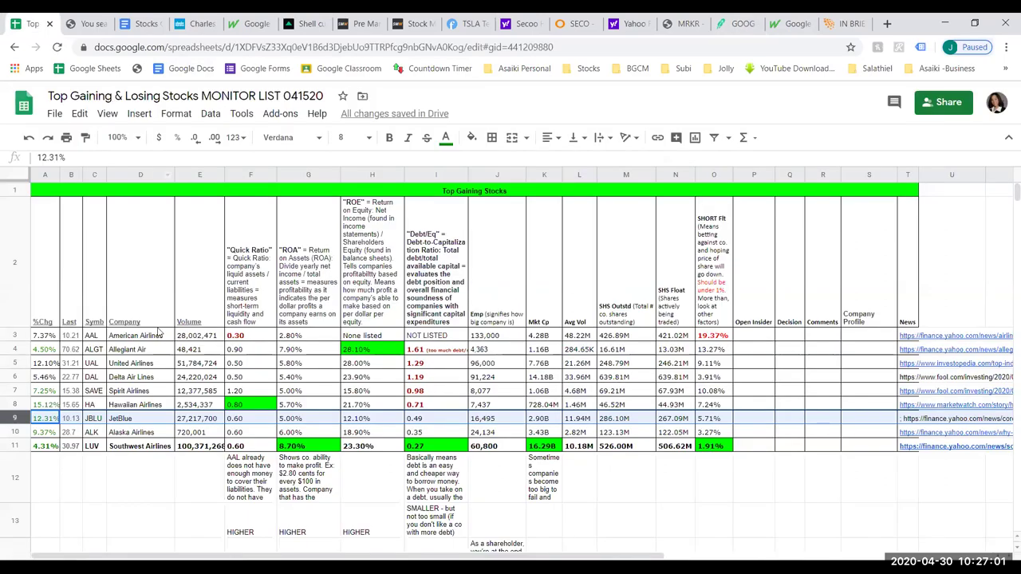
click(94, 420)
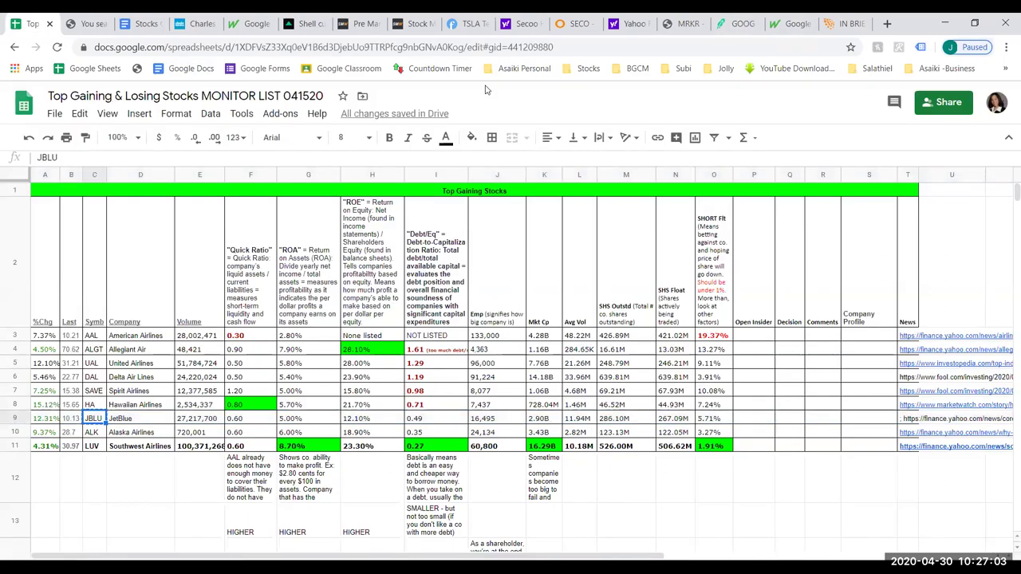
click(738, 24)
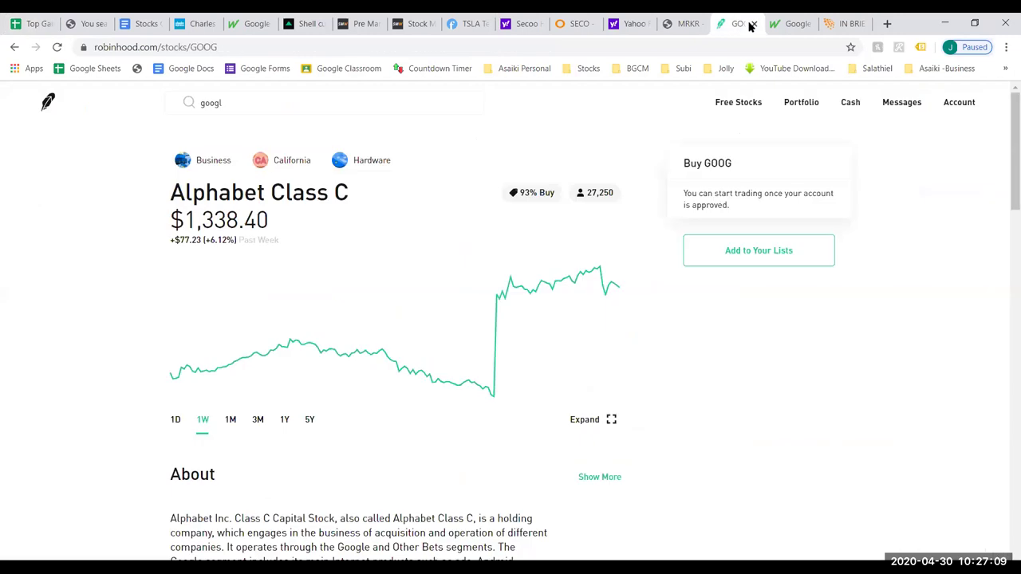
click(185, 107)
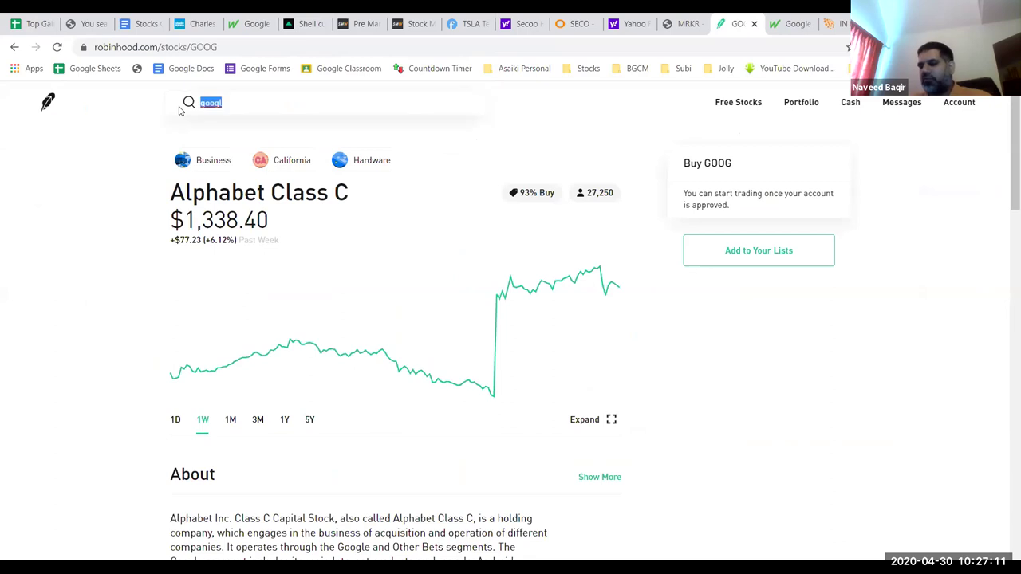
text(JBLU)
click(190, 152)
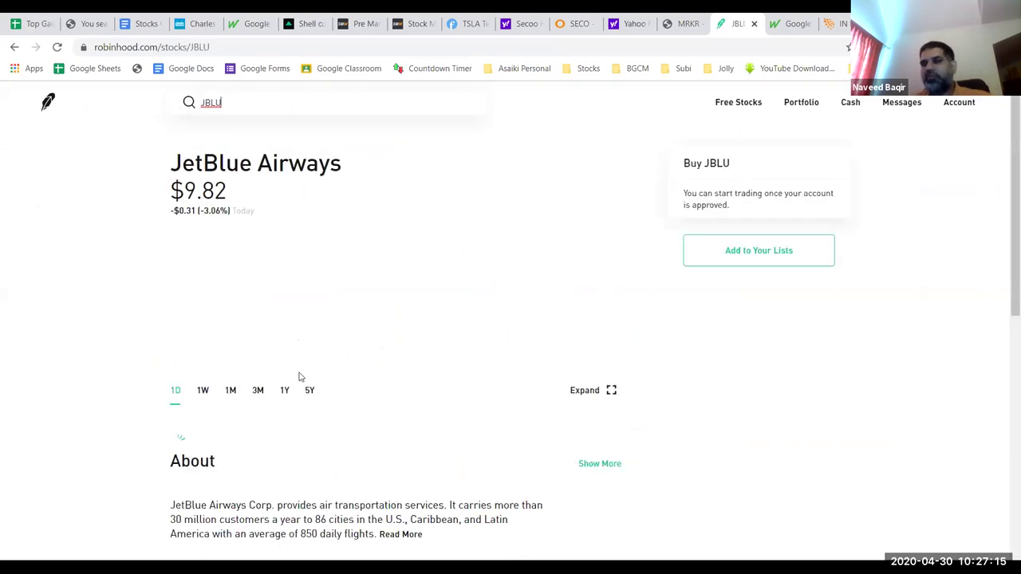
Examine JetBlue's price chart over one week, one year, three months and one month
click(204, 391)
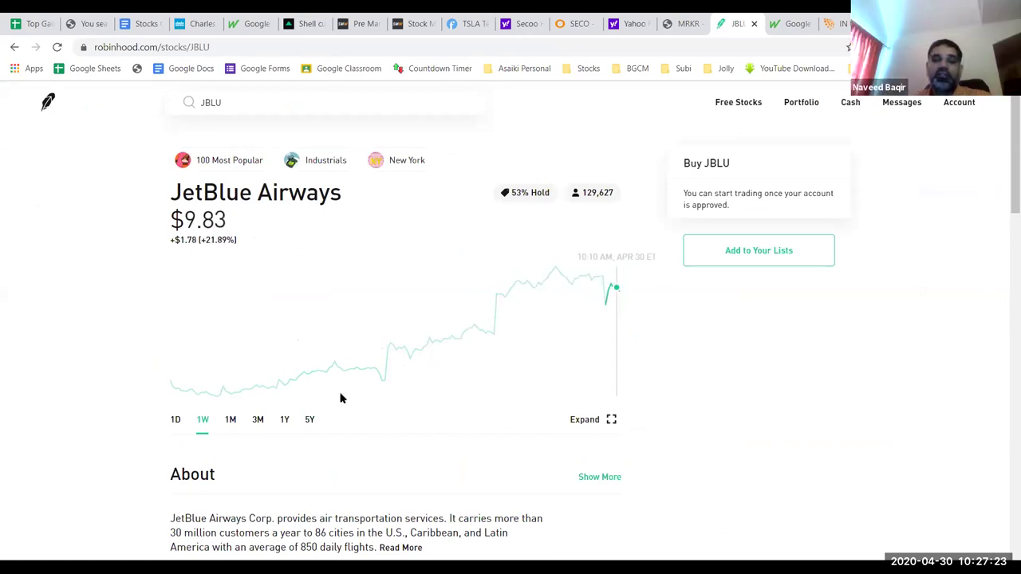
click(287, 421)
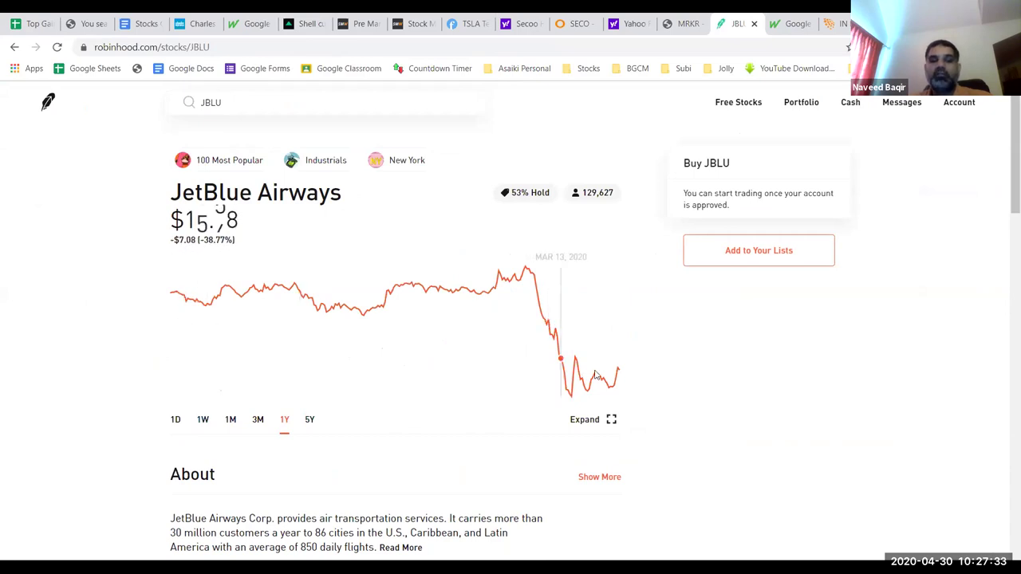
click(259, 420)
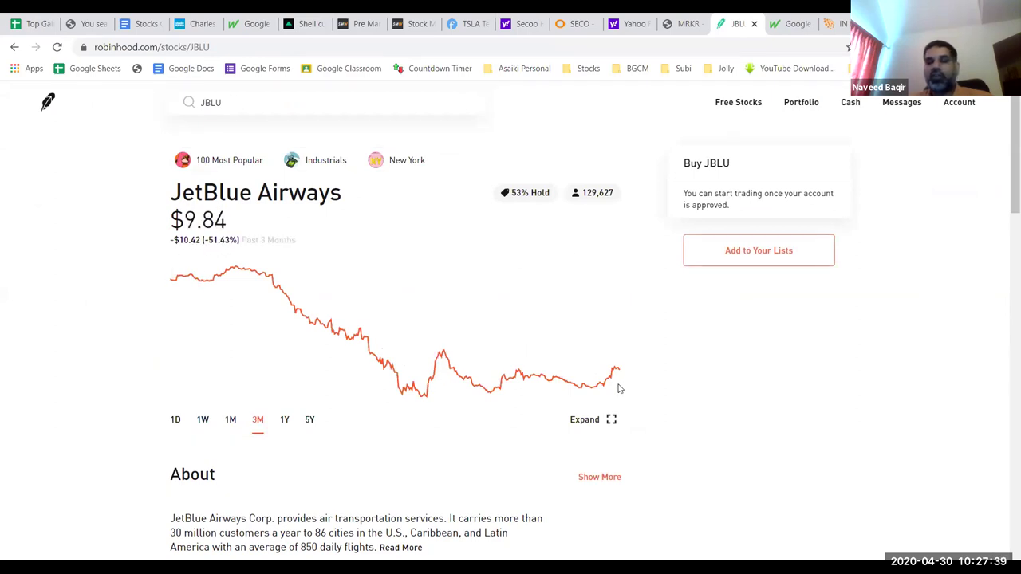
click(231, 420)
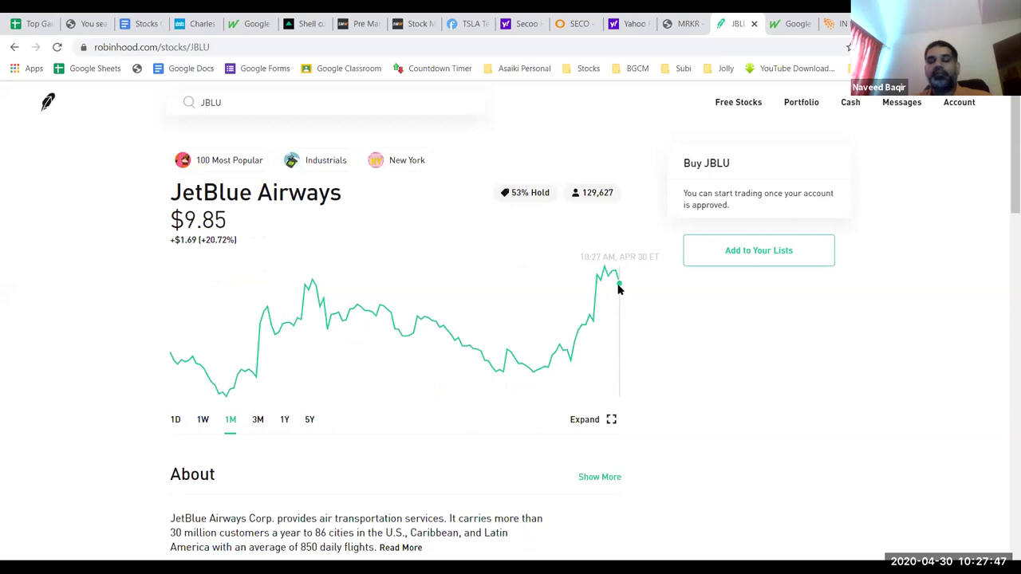
Return to the stock monitor sheet and slightly widen the Volume column E
click(31, 25)
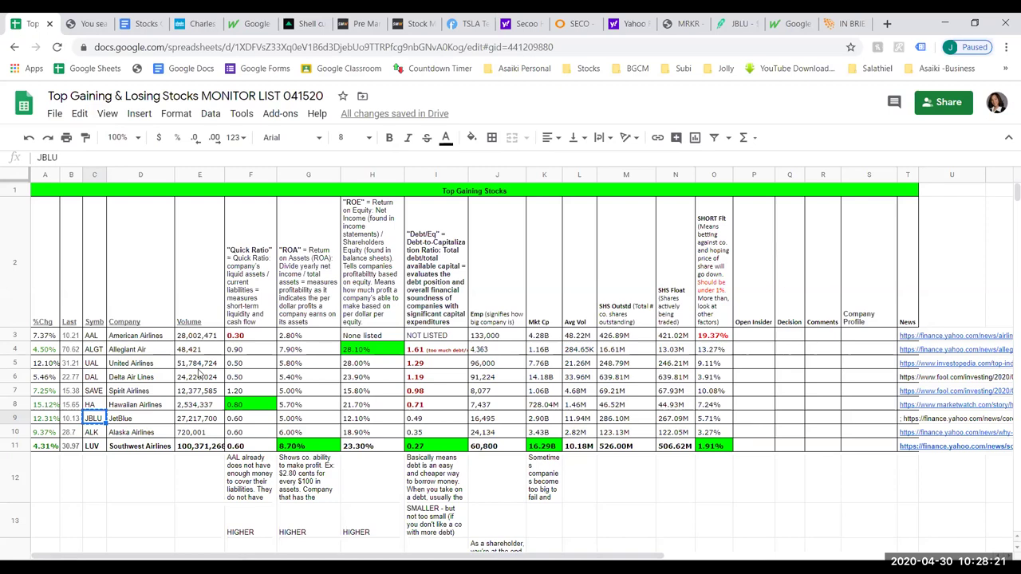
drag(224, 173, 229, 173)
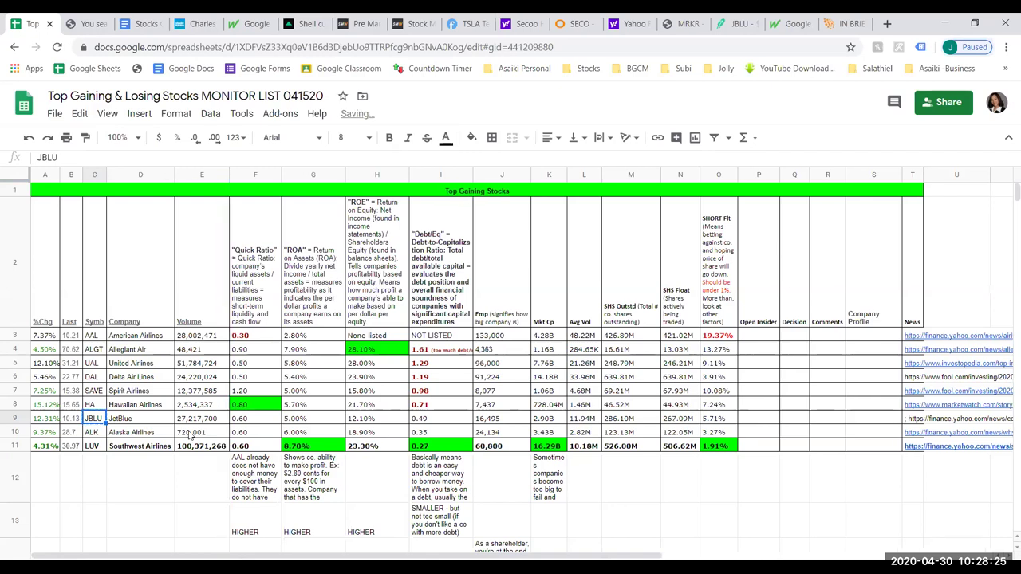
Format the whole JetBlue row 9 in bold with dark gray text, trying a lighter gray first
click(15, 418)
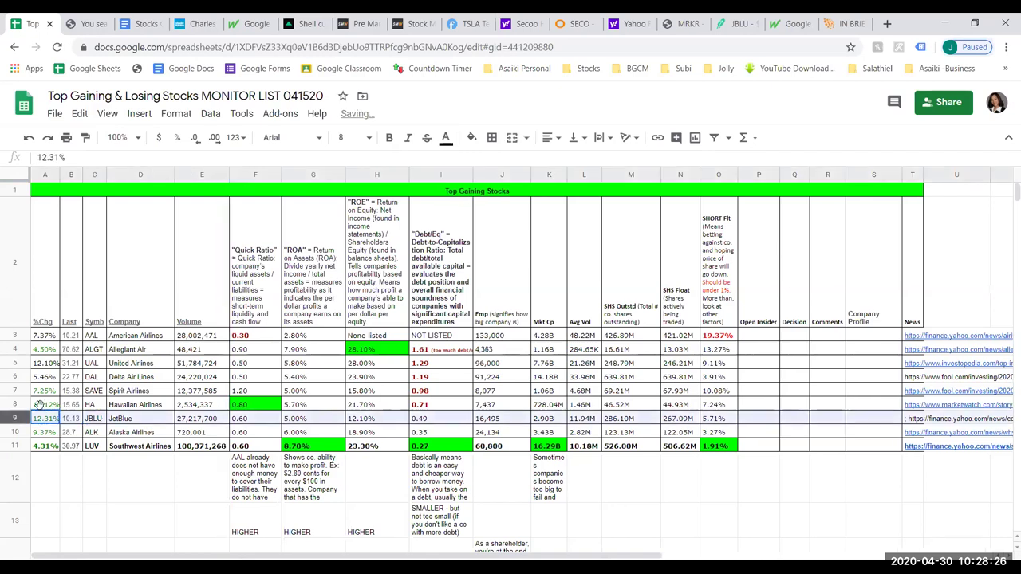
click(446, 139)
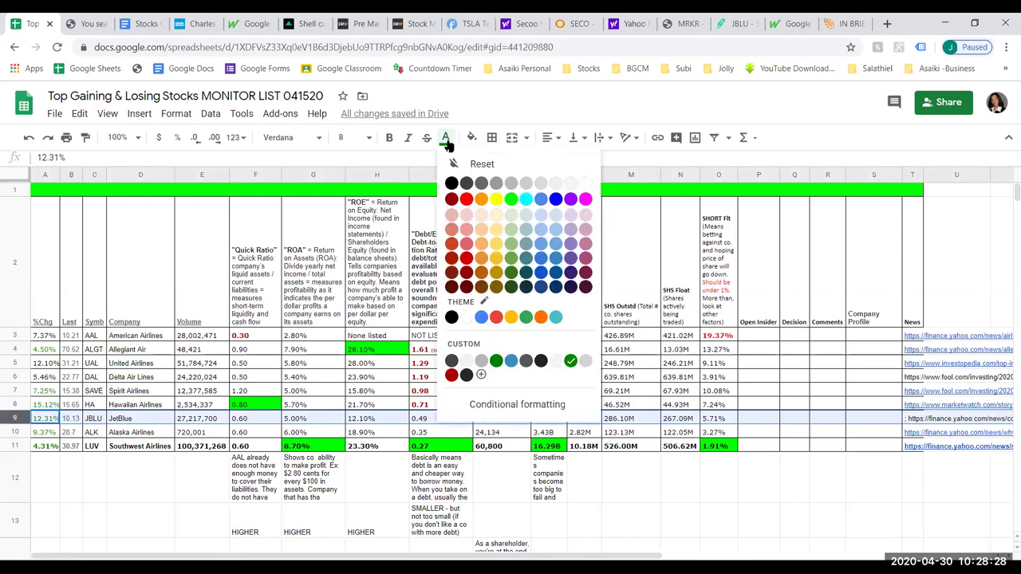
click(493, 185)
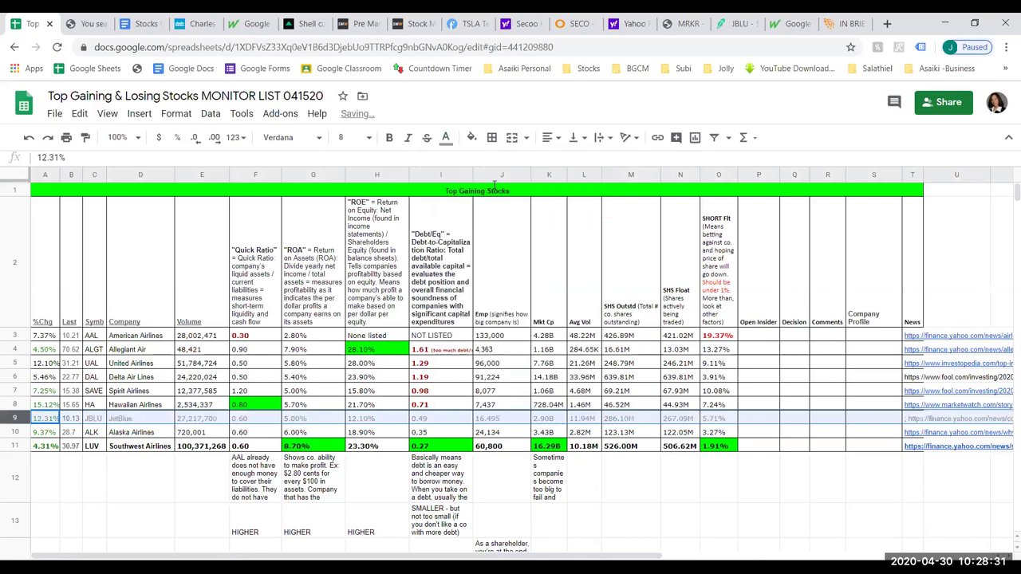
click(446, 141)
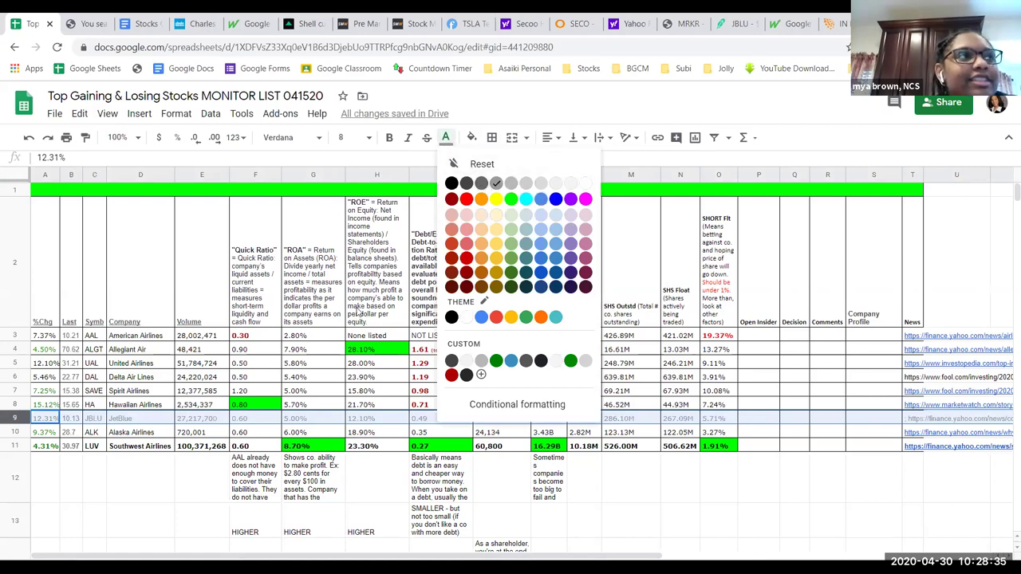
click(481, 185)
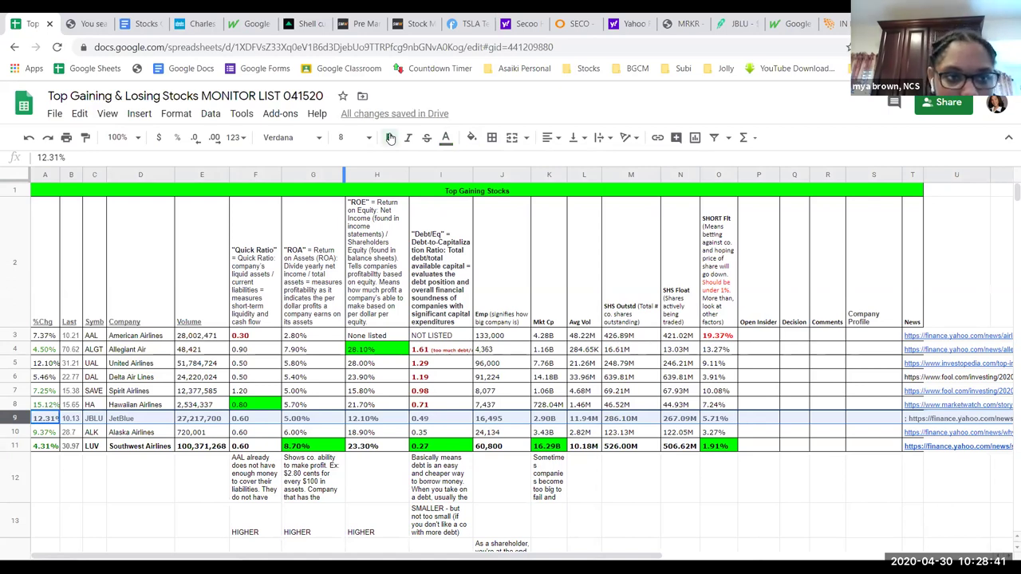
click(390, 137)
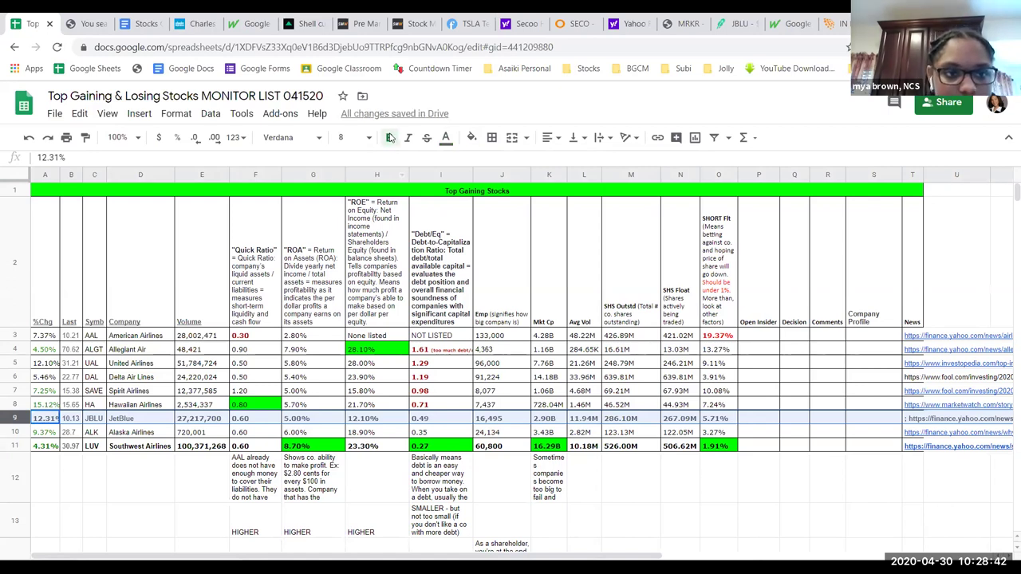
Change the text color of the whole Southwest Airlines row 11 to blue
click(20, 443)
click(446, 137)
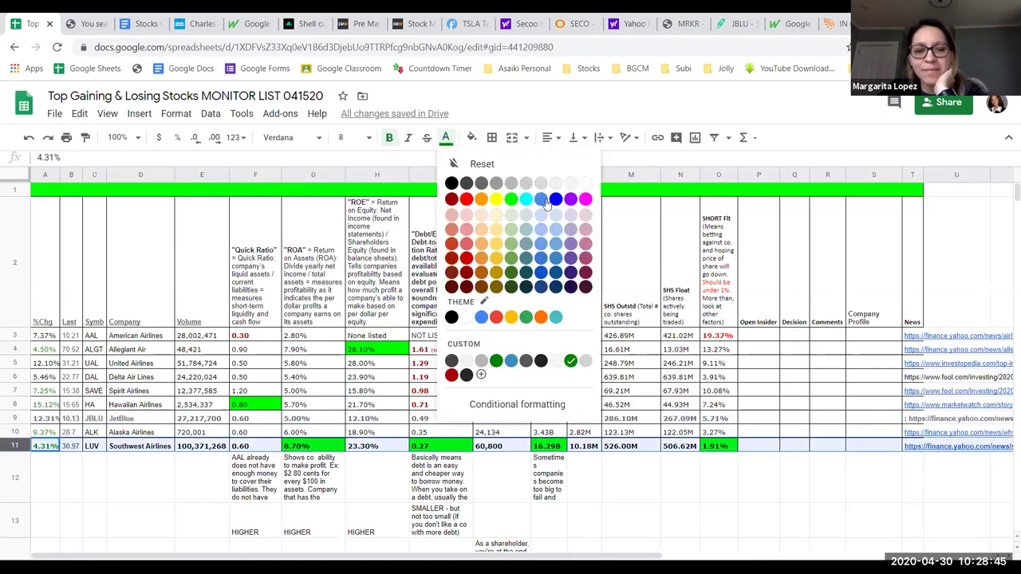
click(556, 200)
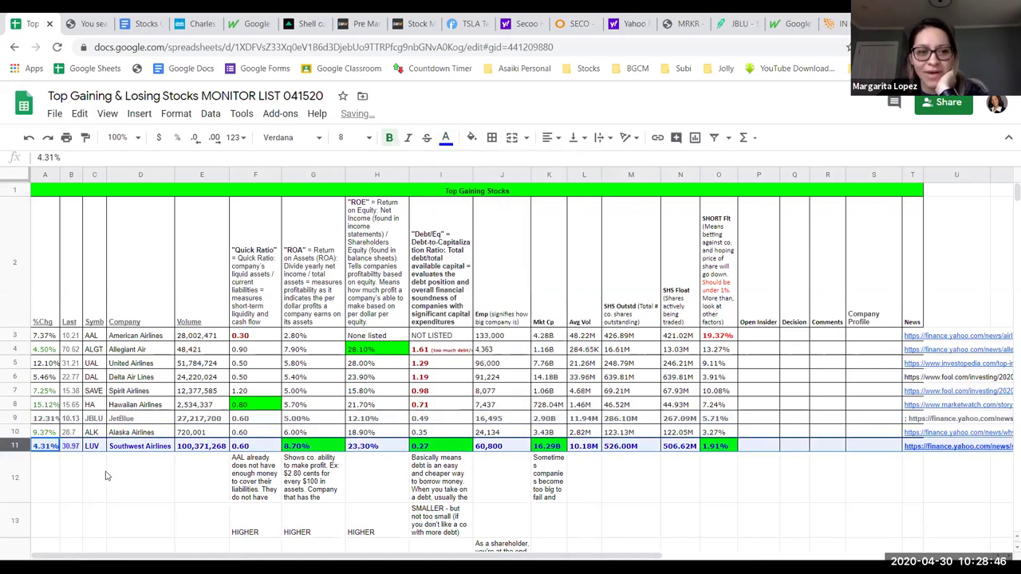
Change the text color of the whole JetBlue row 9 to black
click(20, 419)
click(446, 137)
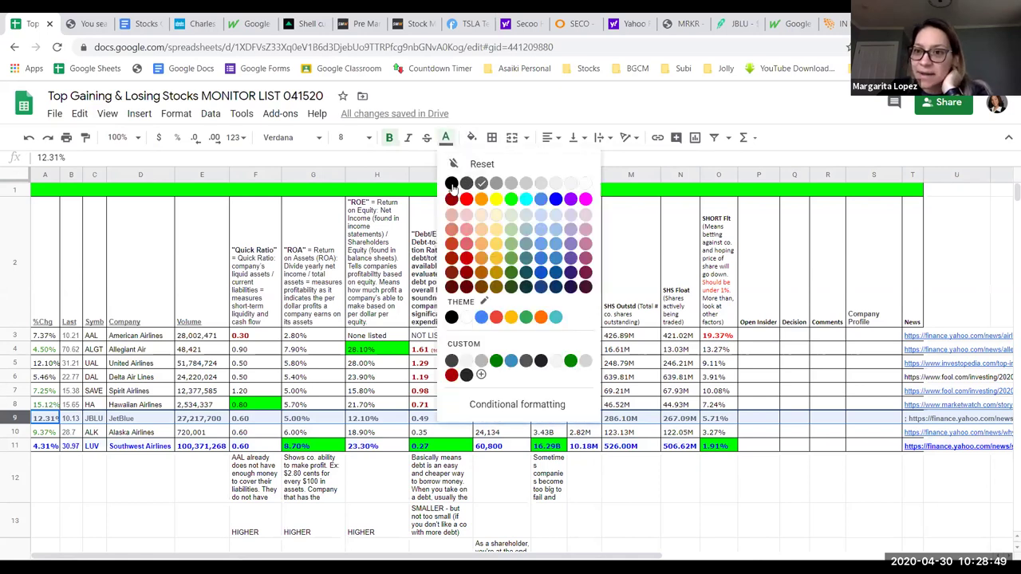
click(451, 183)
click(120, 478)
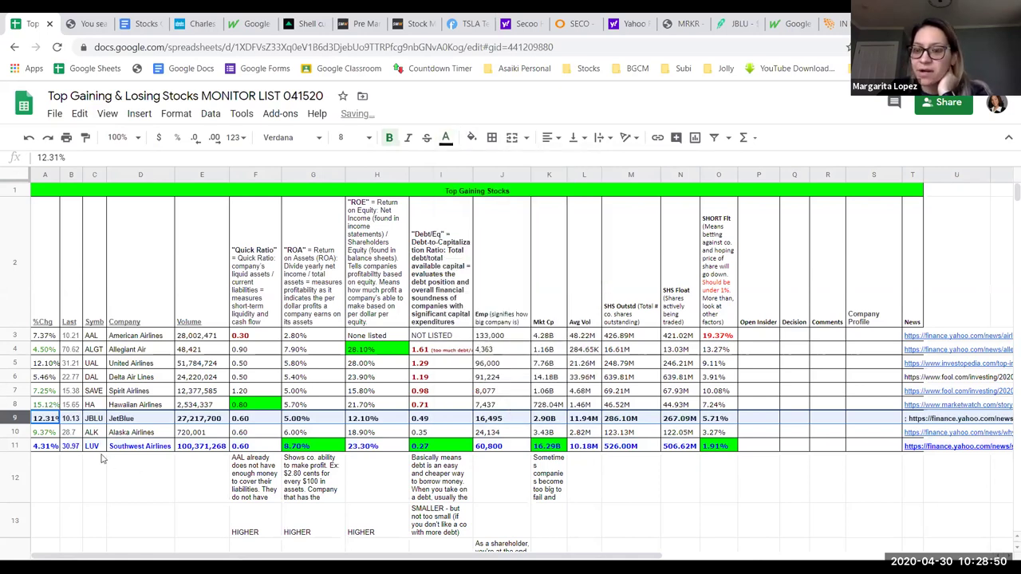
Switch to the thinkorswim simulated trading platform and open the full-size single chart of MRKR
click(13, 391)
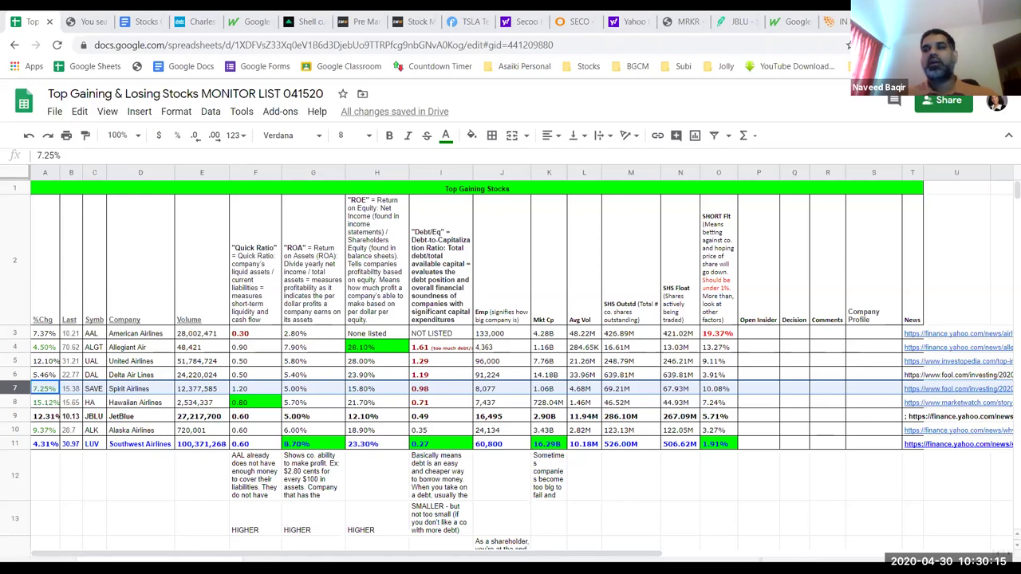
key(alt+Tab)
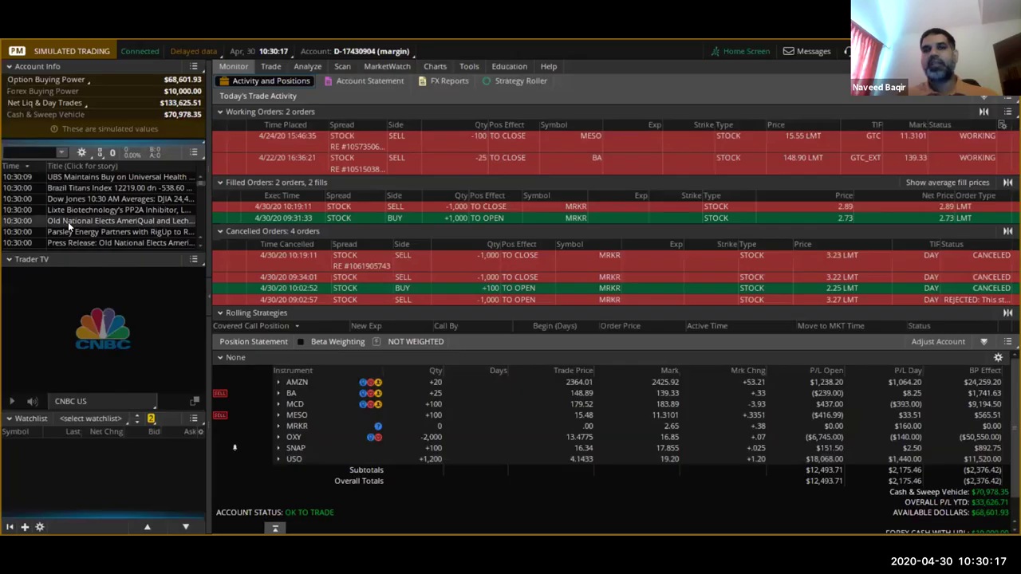
click(431, 67)
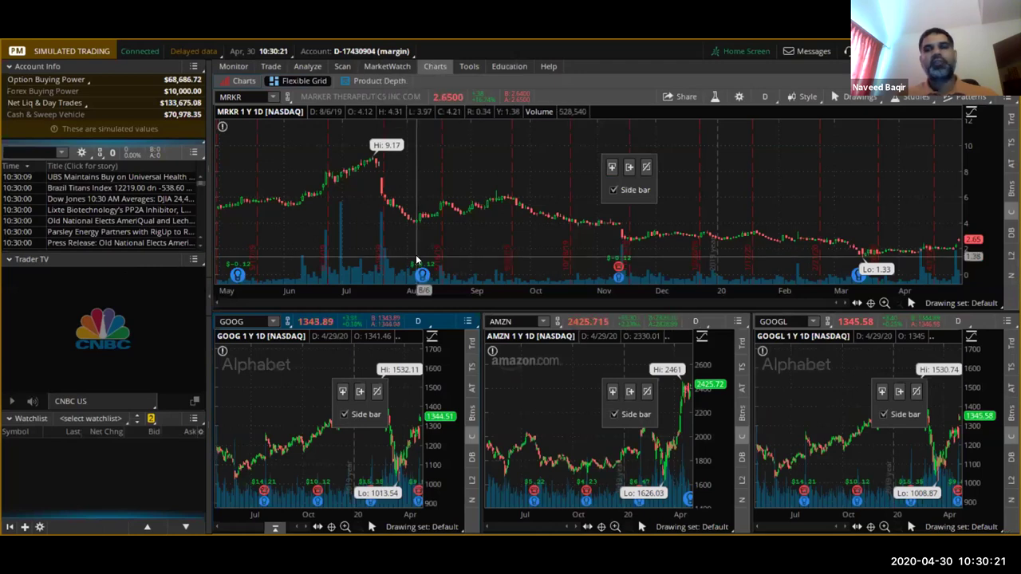
click(241, 82)
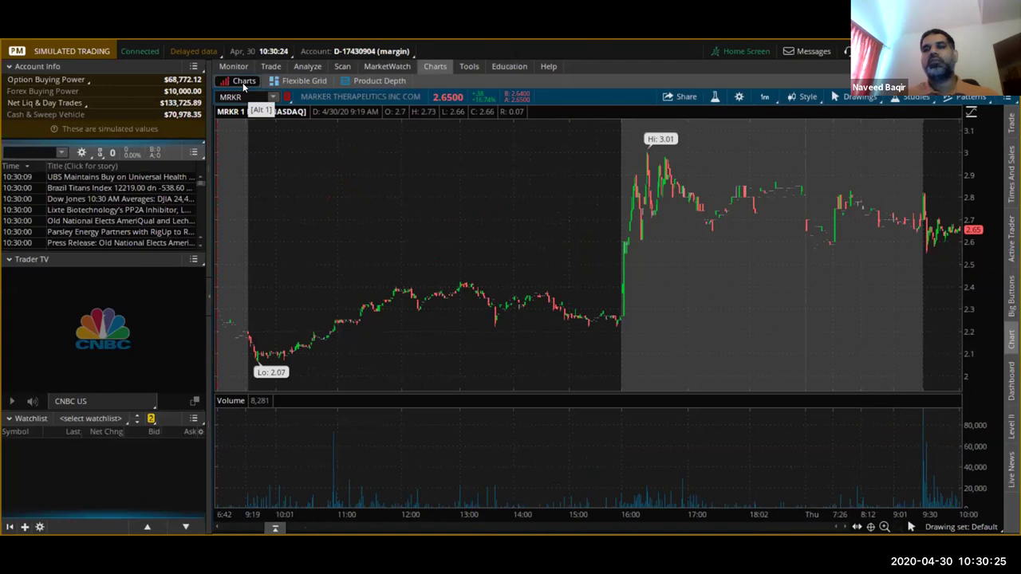